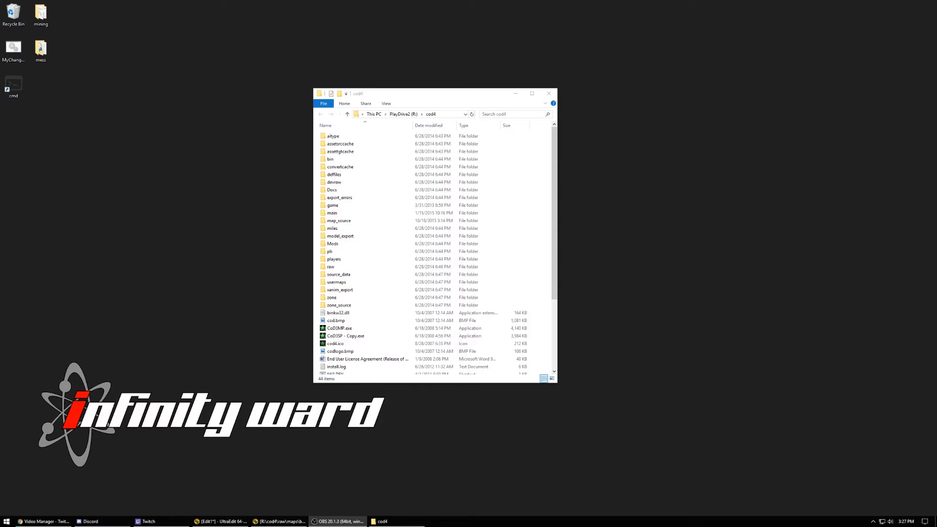
Step: Play the testing_AI_pathnodes_and_crouchNodes_part_A.mp4 video in an enlarged player, skip through to its end, and close it
{"action": "left_click", "coordinate": [319, 345]}
{"action": "left_click_drag", "start_coordinate": [695, 406], "coordinate": [835, 471]}
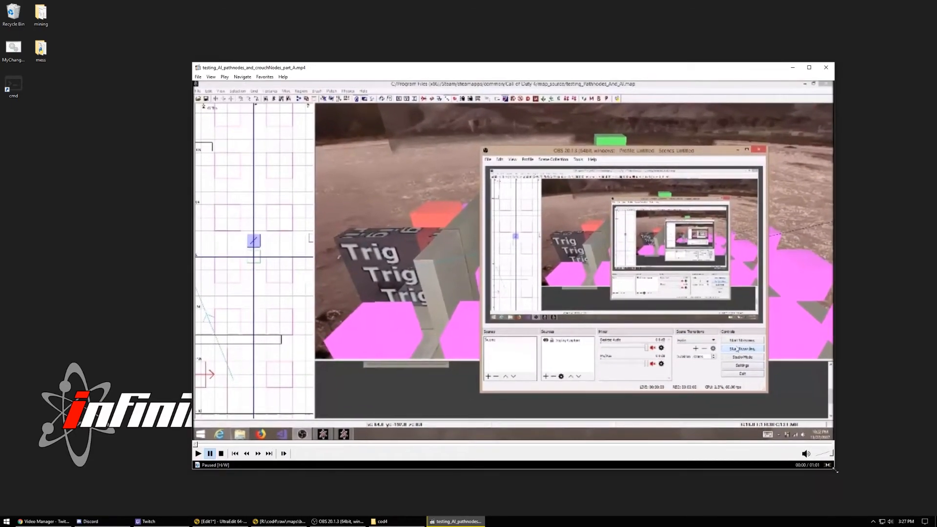
{"action": "left_click", "coordinate": [198, 454]}
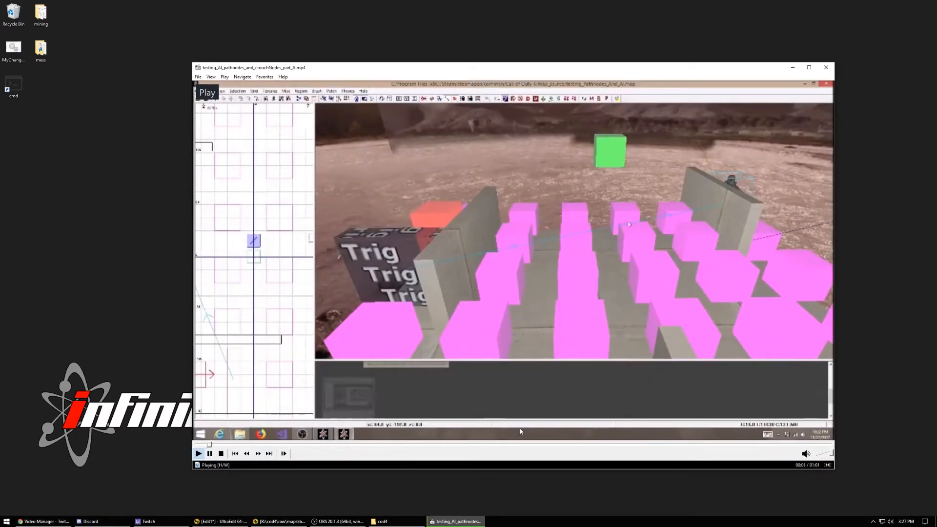
{"action": "left_click", "coordinate": [548, 166]}
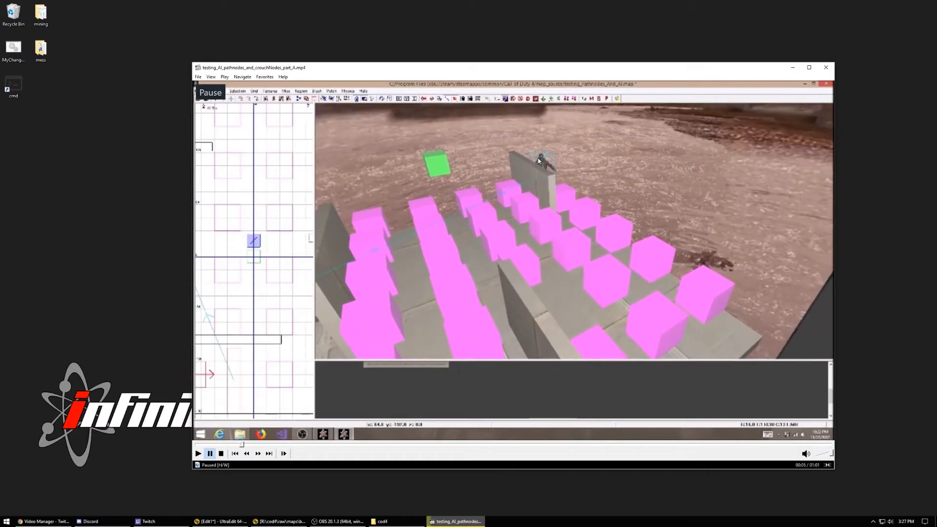
{"action": "left_click", "coordinate": [546, 406]}
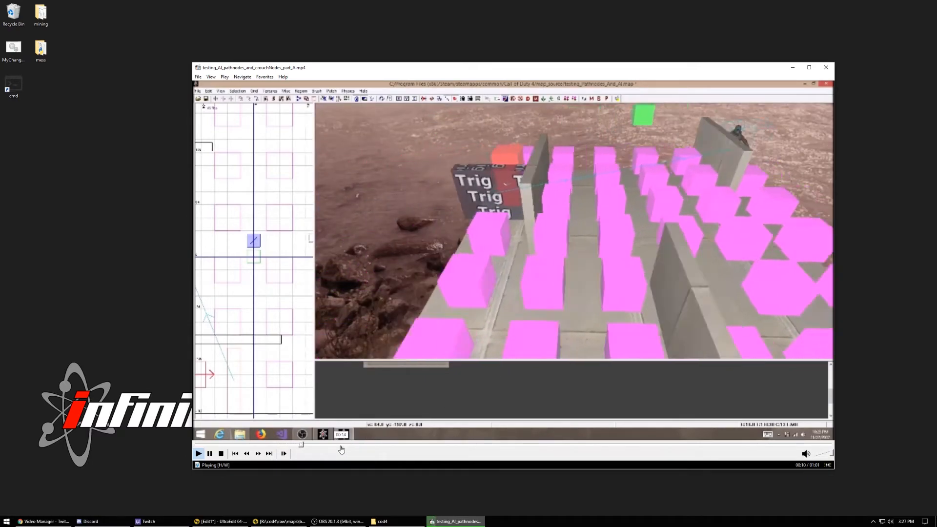
{"action": "left_click", "coordinate": [359, 444]}
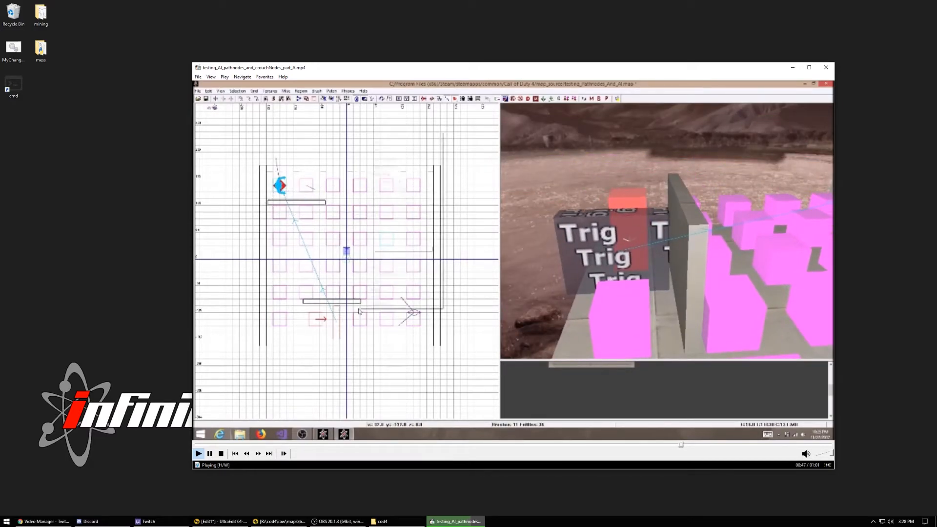
{"action": "left_click", "coordinate": [741, 445]}
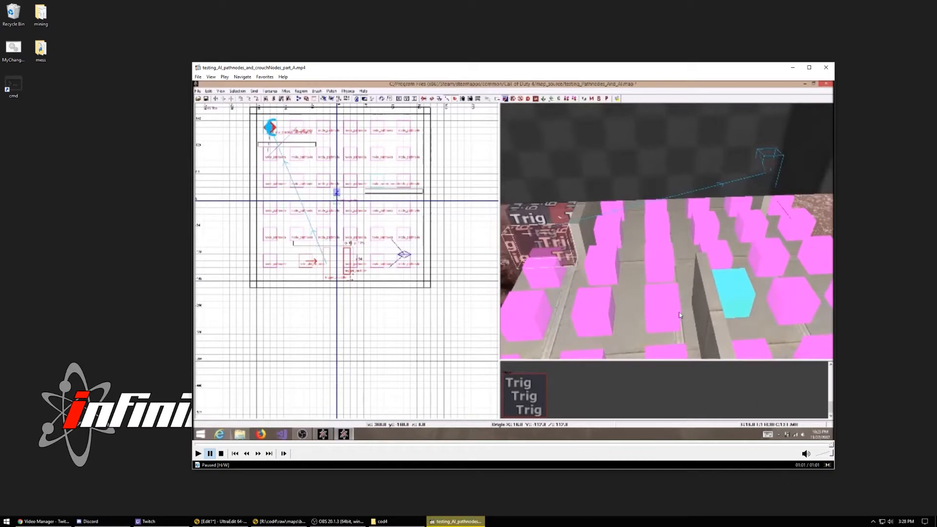
{"action": "left_click", "coordinate": [825, 68]}
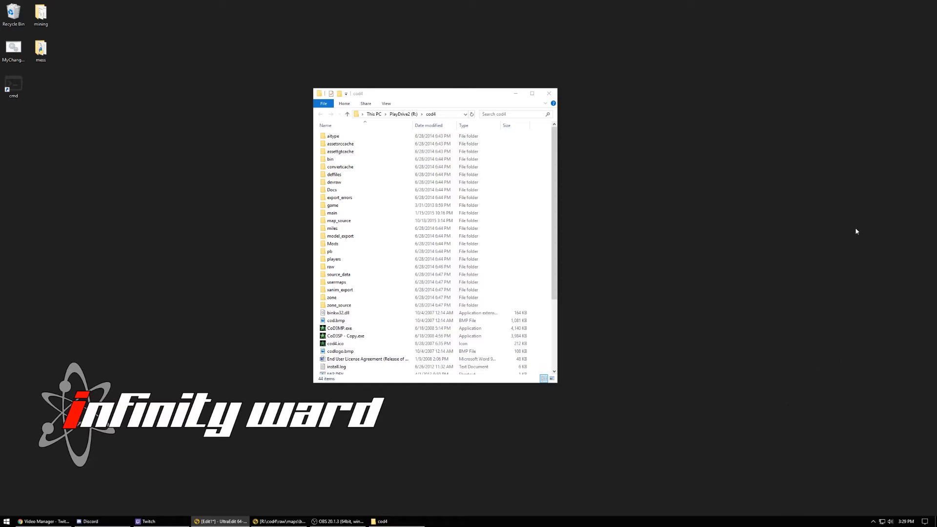
Step: Launch CoD4CompileTools.exe from the bin\CoD4CompileTools folder and move its window over the file explorer
{"action": "double_click", "coordinate": [332, 159]}
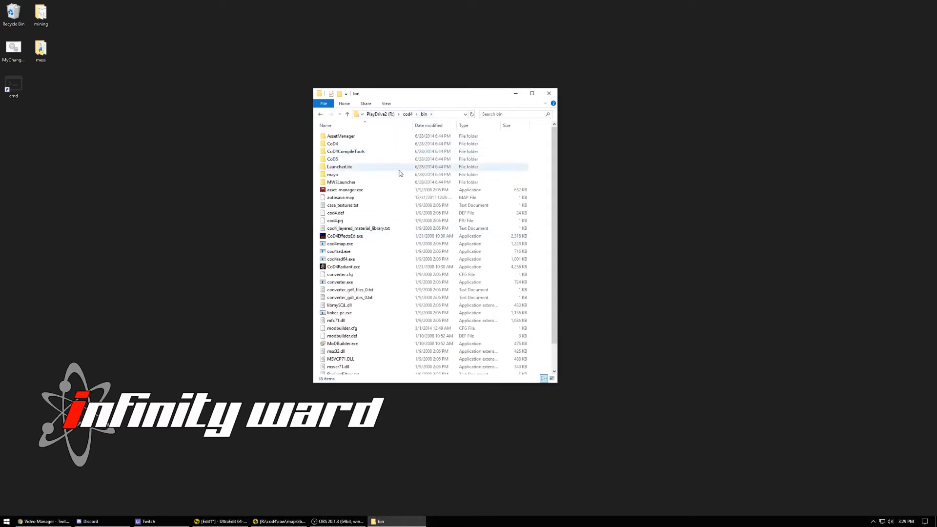
{"action": "double_click", "coordinate": [370, 151]}
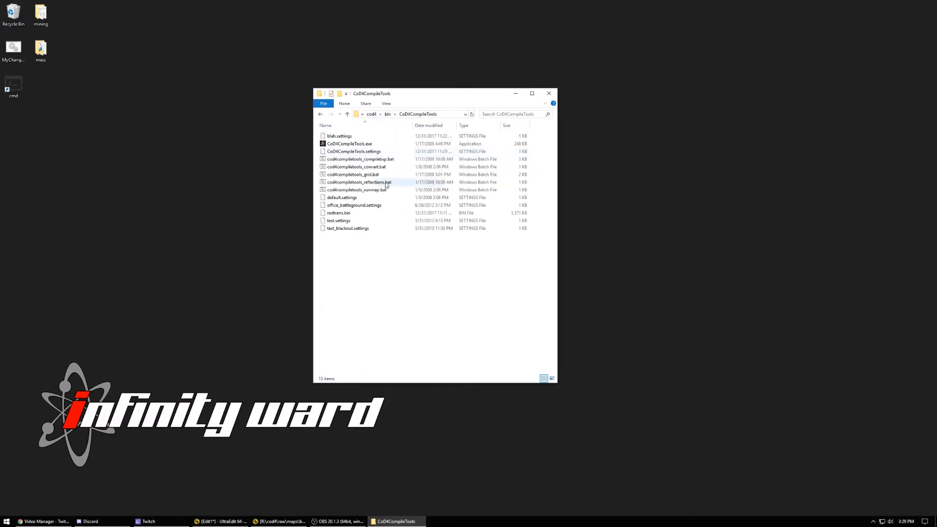
{"action": "double_click", "coordinate": [361, 144]}
{"action": "left_click_drag", "start_coordinate": [220, 91], "coordinate": [367, 91]}
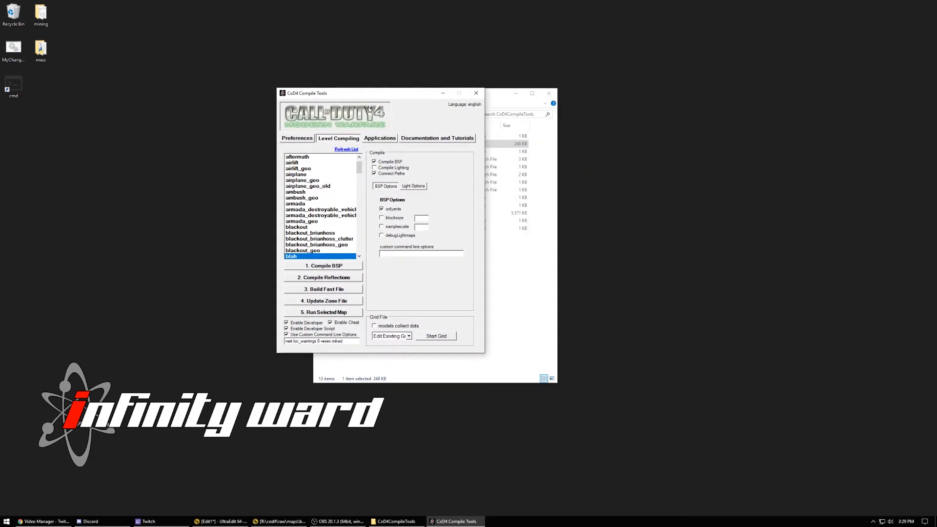
Step: Review the game install folder setting and its folder picker in the compile tools, leaving it unedited, and return to the level compiling options
{"action": "left_click", "coordinate": [292, 139]}
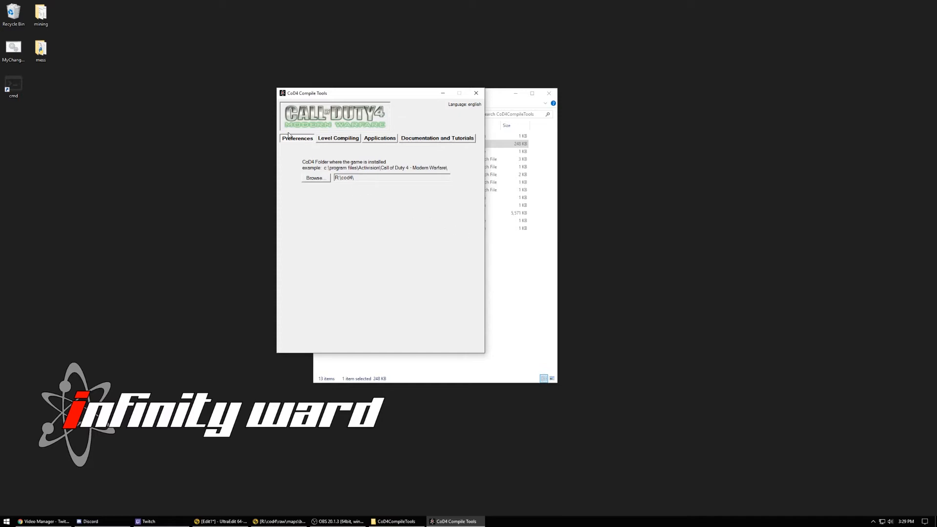
{"action": "left_click", "coordinate": [315, 177]}
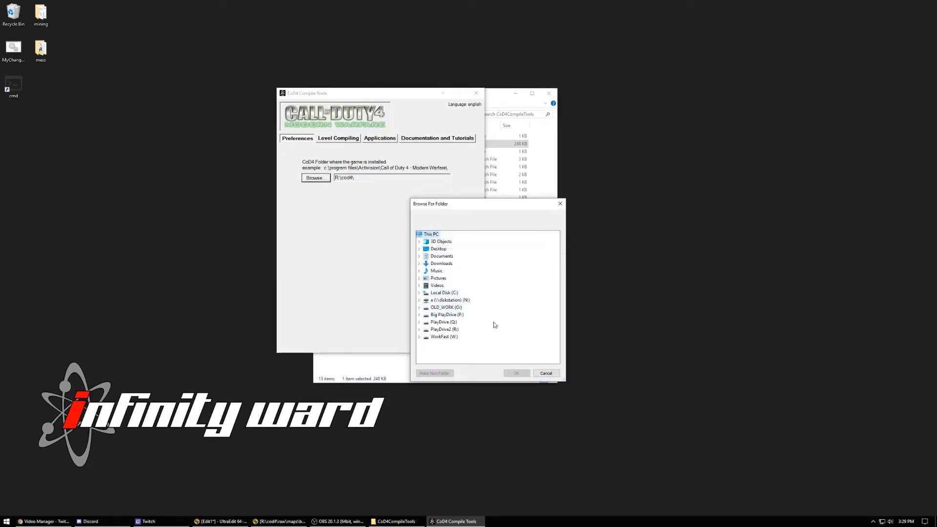
{"action": "left_click", "coordinate": [545, 374]}
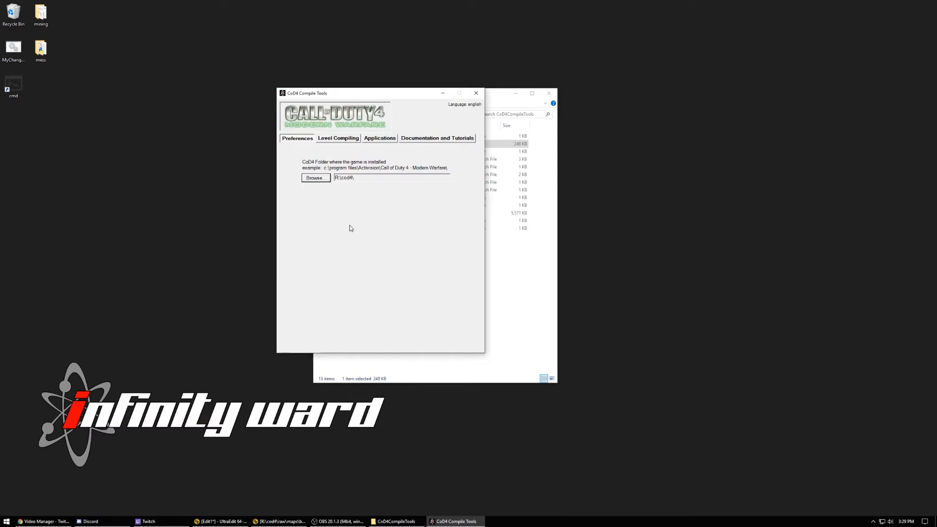
{"action": "left_click_drag", "start_coordinate": [363, 176], "coordinate": [309, 181]}
{"action": "left_click", "coordinate": [337, 138]}
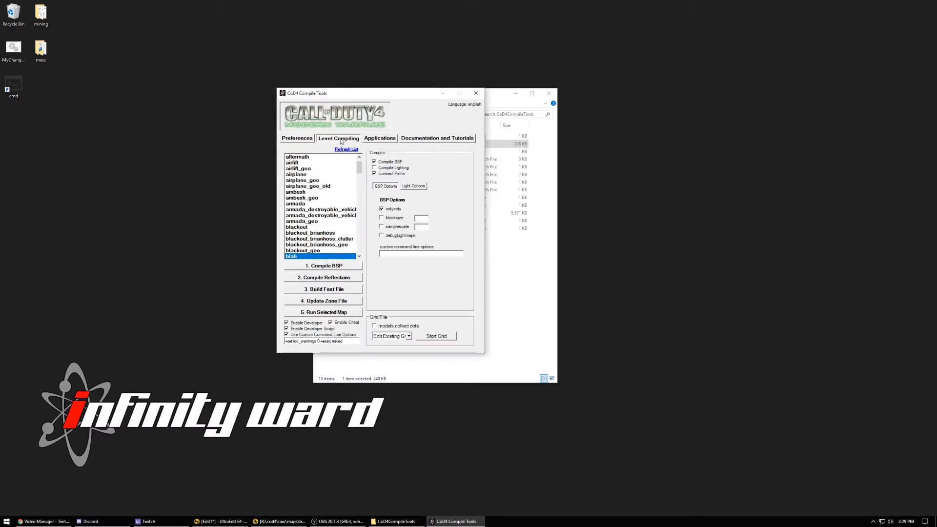
Step: Review the launchable mod tool applications and go up to the bin folder in File Explorer
{"action": "left_click", "coordinate": [379, 139]}
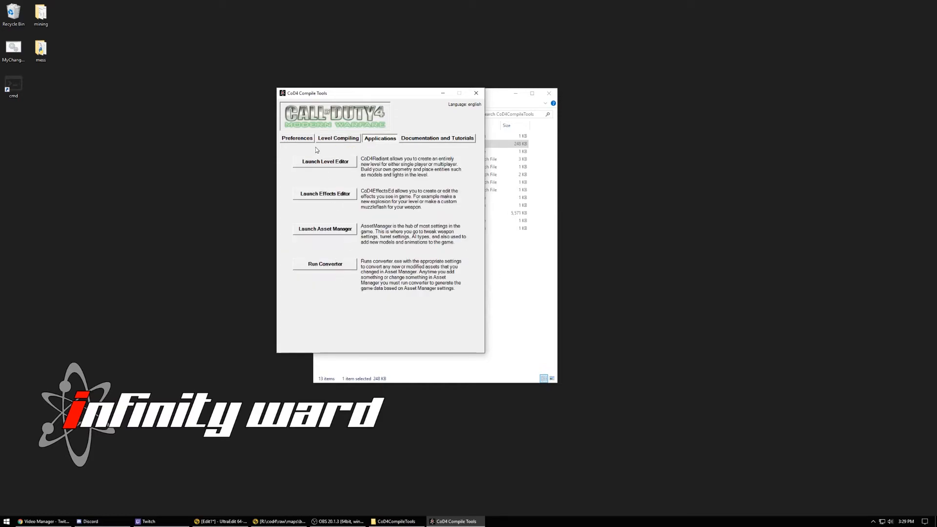
{"action": "left_click", "coordinate": [510, 303]}
{"action": "left_click", "coordinate": [392, 115]}
{"action": "left_click", "coordinate": [386, 116]}
{"action": "key", "text": "alt+Tab"}
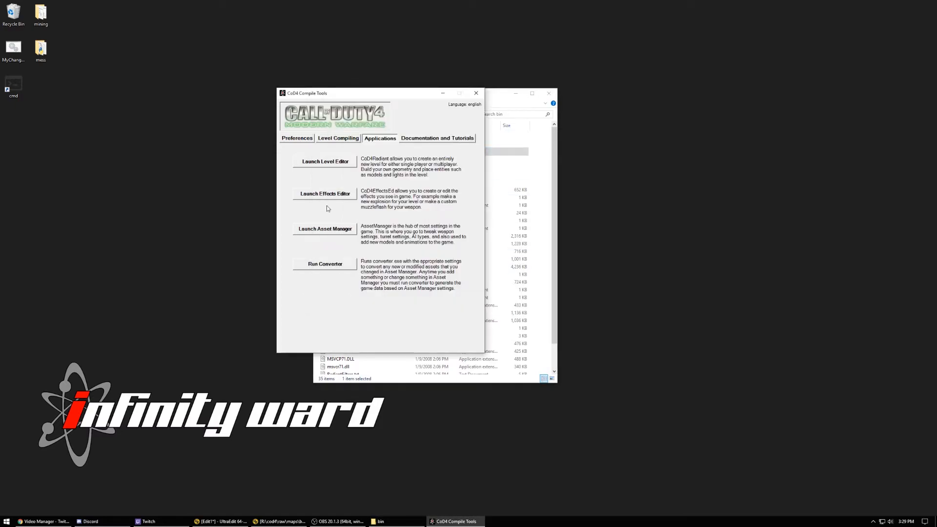
Step: Try the Call of Duty 4 Mod Tools Wiki link in the compile tools' documentation section
{"action": "left_click", "coordinate": [454, 140]}
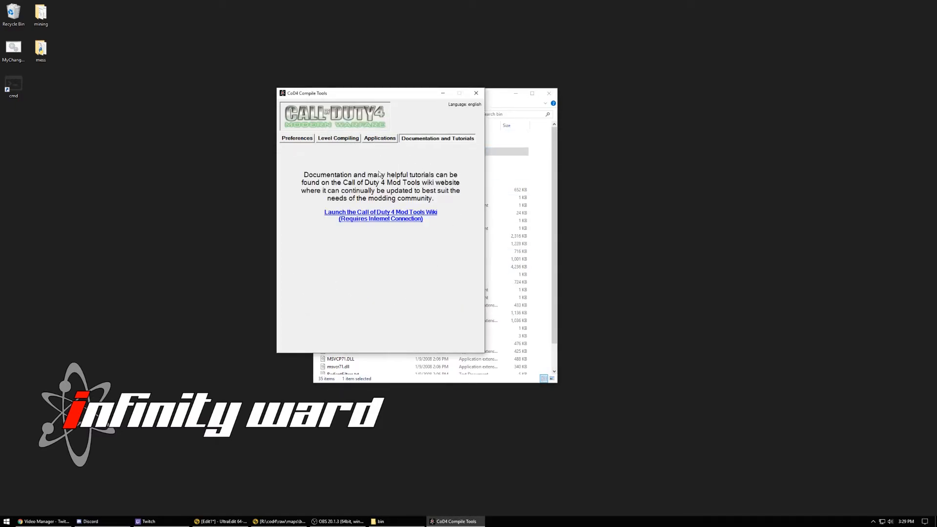
{"action": "left_click", "coordinate": [394, 217]}
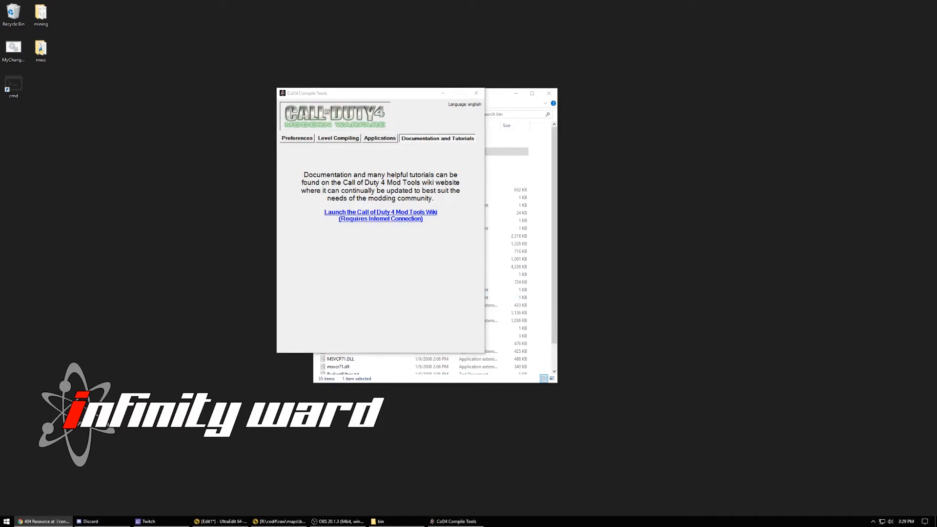
{"action": "left_click", "coordinate": [507, 251]}
{"action": "left_click", "coordinate": [309, 234]}
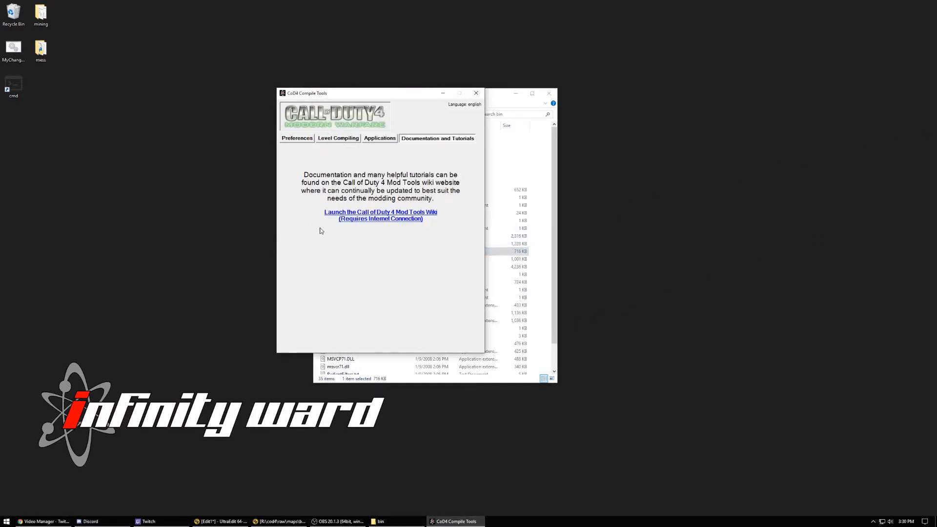
{"action": "left_click", "coordinate": [413, 220]}
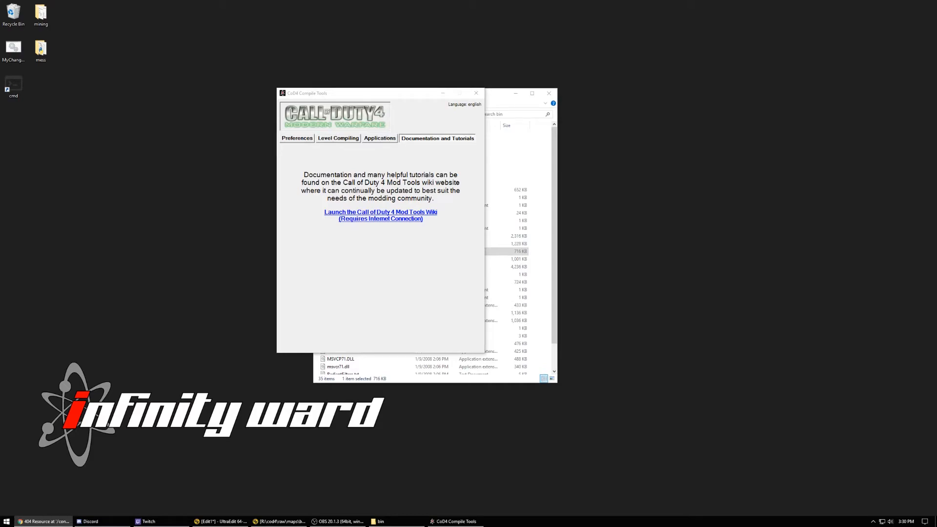
{"action": "left_click", "coordinate": [441, 259]}
Step: Look over the application launchers and the level compiling options in the compile tools
{"action": "left_click", "coordinate": [369, 140]}
{"action": "left_click", "coordinate": [336, 140]}
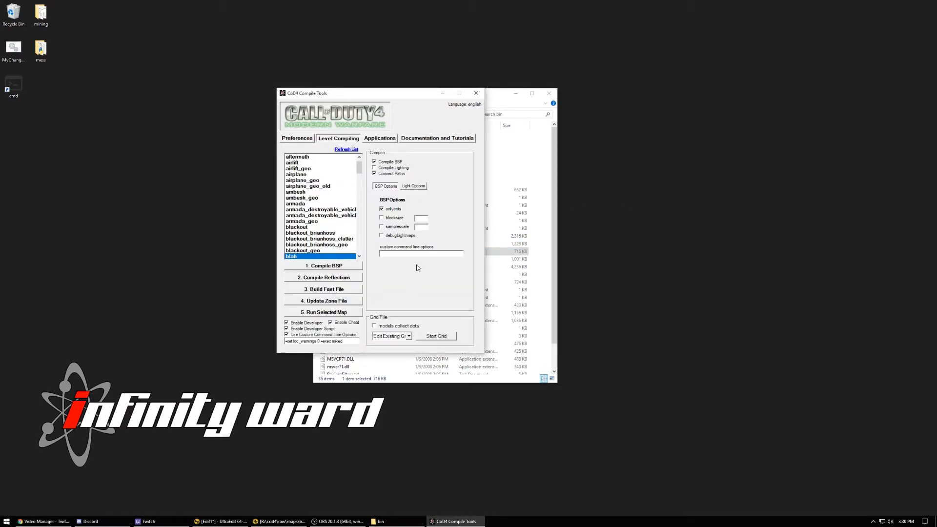
{"action": "left_click", "coordinate": [381, 139]}
{"action": "left_click", "coordinate": [338, 138]}
Step: Launch CoD4Radiant.exe from the bin folder and open blah.map in a maximized editor window
{"action": "left_click", "coordinate": [527, 248]}
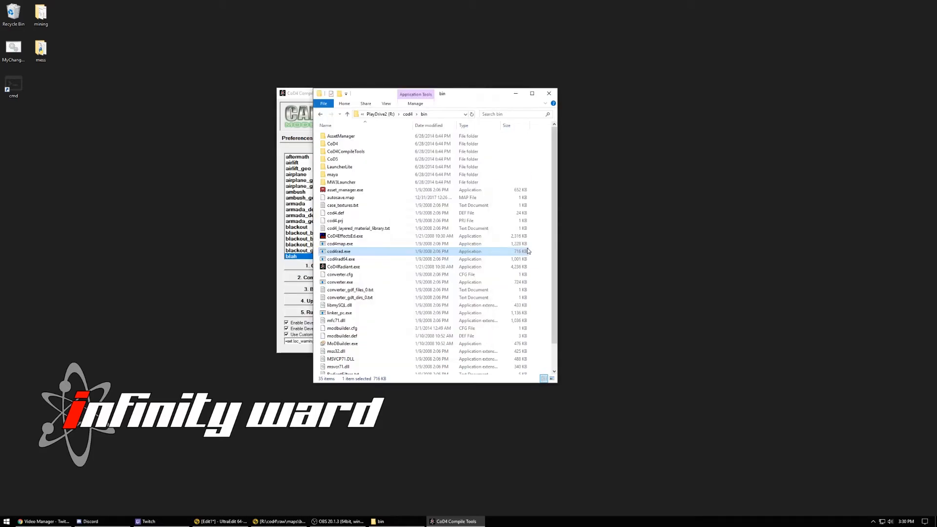
{"action": "left_click", "coordinate": [342, 267]}
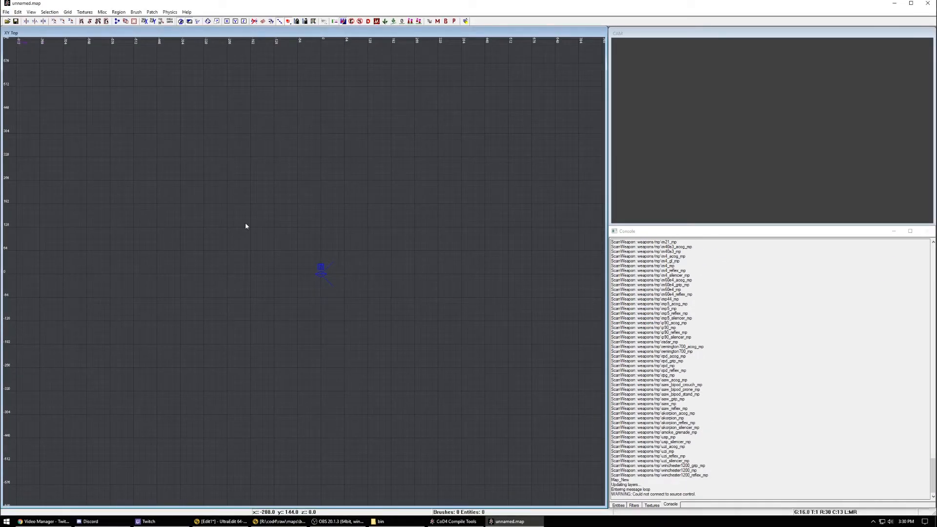
{"action": "double_click", "coordinate": [606, 6]}
{"action": "key", "text": "ctrl+o"}
{"action": "type", "text": "nblah.map"}
{"action": "key", "text": "Return"}
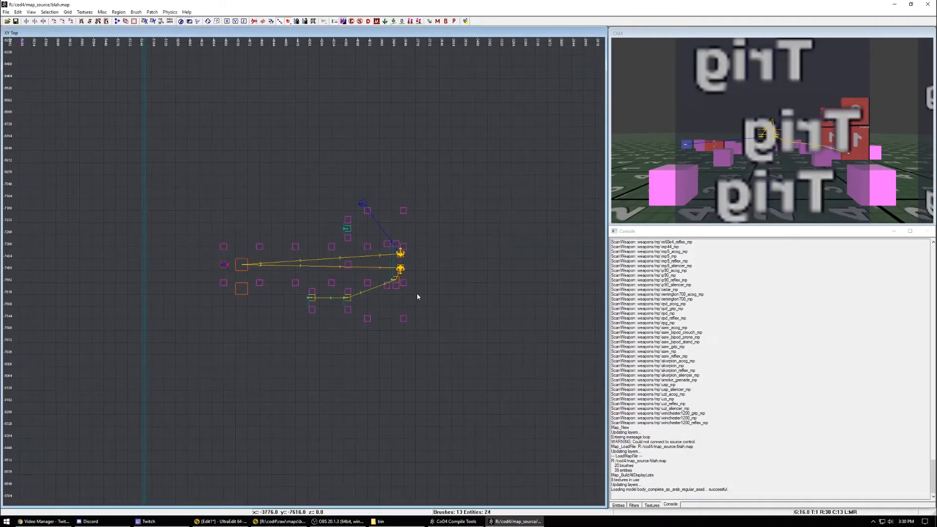
Step: Select all the magenta path nodes in the map and delete them
{"action": "left_click", "coordinate": [405, 317], "text": "shift"}
{"action": "key", "text": "shift+a"}
{"action": "scroll", "coordinate": [389, 307], "scroll_direction": "up", "scroll_amount": 3}
{"action": "scroll", "coordinate": [389, 306], "scroll_direction": "down", "scroll_amount": 1}
{"action": "key", "text": "BackSpace"}
Step: Delete the two AI actors with their linked nodes and trigger, as well as the remaining unlinked cover node
{"action": "scroll", "coordinate": [393, 303], "scroll_direction": "up", "scroll_amount": 3}
{"action": "right_click_drag", "start_coordinate": [403, 299], "coordinate": [284, 300]}
{"action": "left_click_drag", "start_coordinate": [459, 204], "coordinate": [503, 251], "text": "alt+shift"}
{"action": "left_click_drag", "start_coordinate": [464, 253], "coordinate": [519, 301], "text": "alt+shift"}
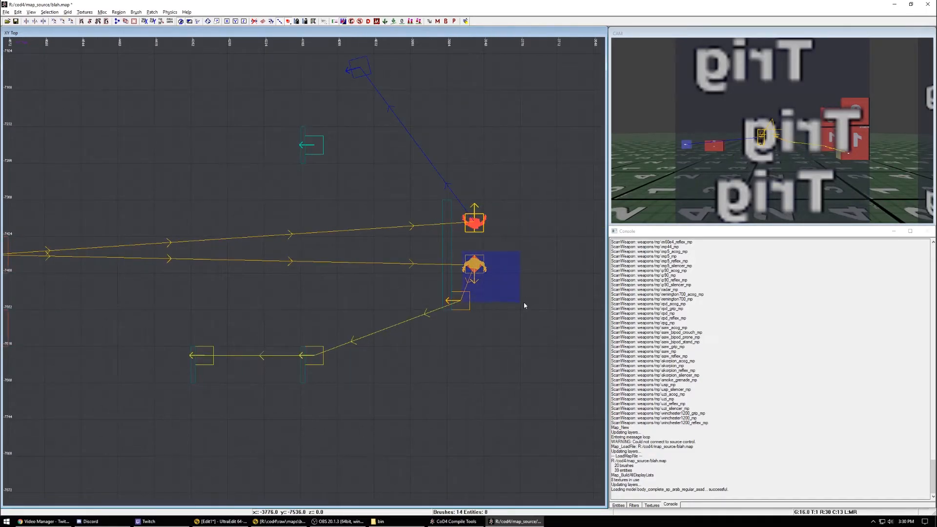
{"action": "left_click_drag", "start_coordinate": [452, 242], "coordinate": [516, 290], "text": "alt+shift"}
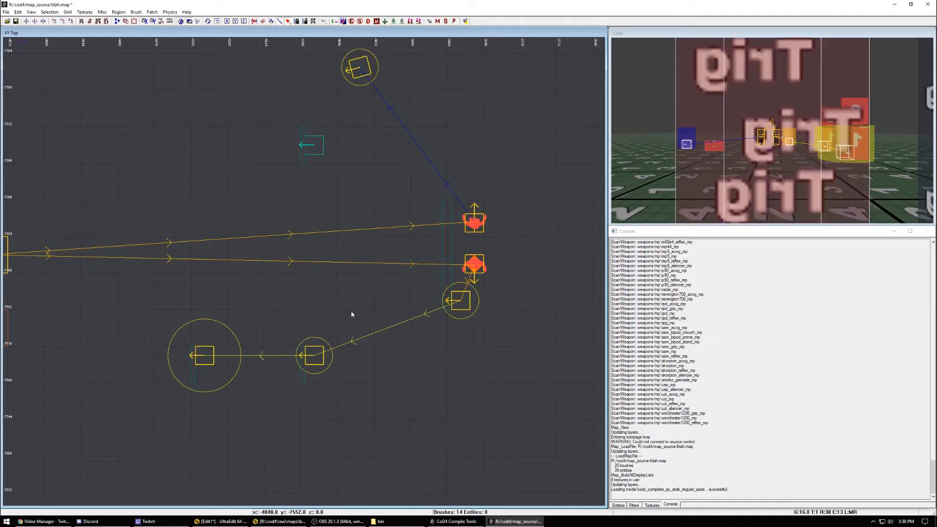
{"action": "scroll", "coordinate": [345, 308], "scroll_direction": "down", "scroll_amount": 2}
{"action": "key", "text": "BackSpace"}
{"action": "right_click_drag", "start_coordinate": [311, 202], "coordinate": [366, 200]}
{"action": "left_click", "coordinate": [356, 194], "text": "shift"}
{"action": "key", "text": "BackSpace"}
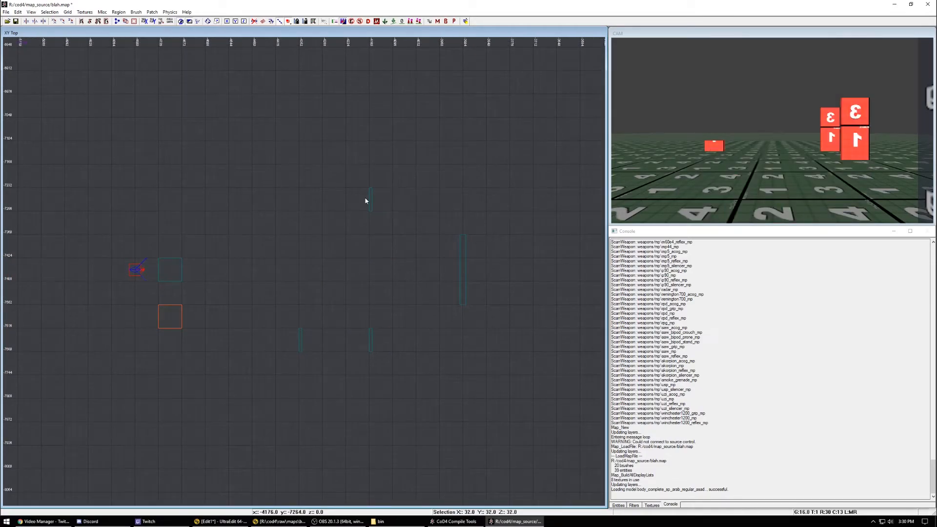
Step: Extend the camera's cubic clipping distance to 15 and save the map
{"action": "right_click_drag", "start_coordinate": [722, 163], "coordinate": [761, 161]}
{"action": "right_click_drag", "start_coordinate": [779, 117], "coordinate": [805, 114]}
{"action": "key", "text": "ctrl+]"}
{"action": "key", "text": "ctrl+]"}
{"action": "key", "text": "ctrl+s"}
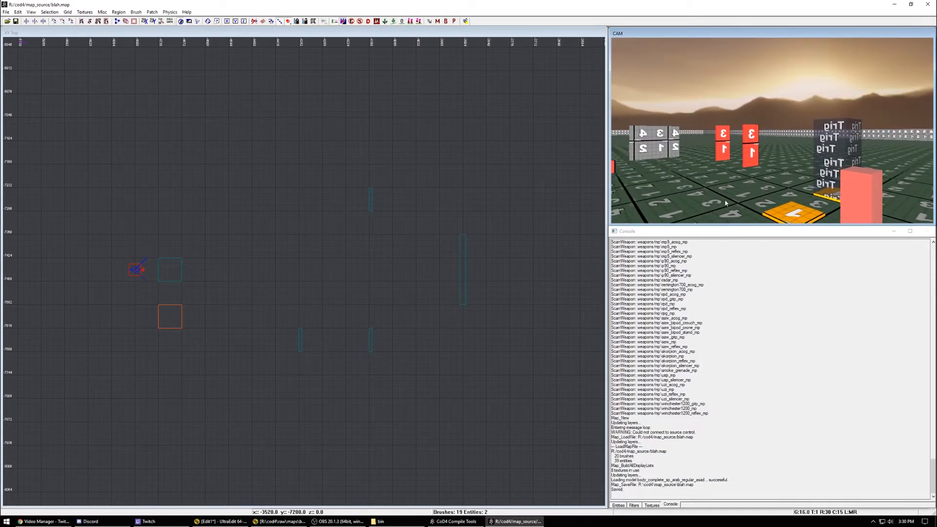
Step: Minimize the bin folder window and switch back to the Radiant map editor
{"action": "left_click", "coordinate": [895, 5]}
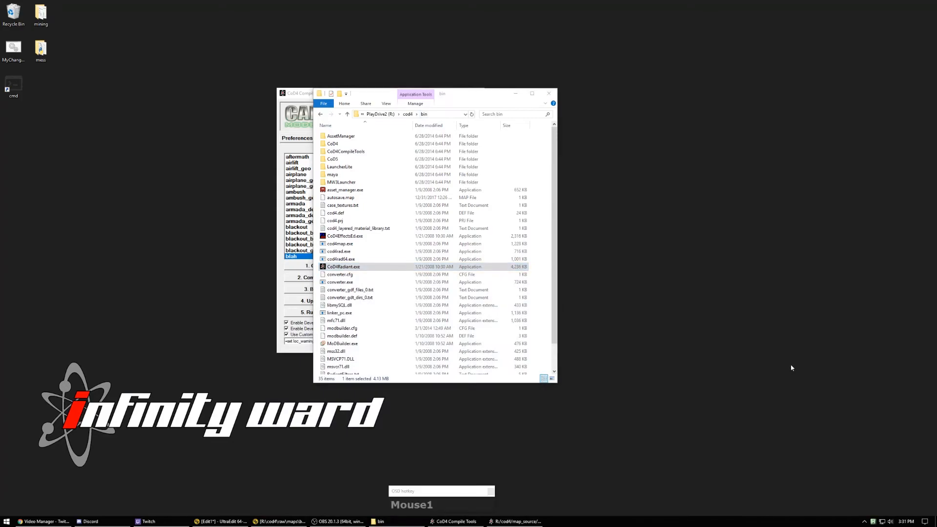
{"action": "left_click_drag", "start_coordinate": [416, 495], "coordinate": [432, 497]}
{"action": "left_click", "coordinate": [515, 93]}
{"action": "left_click", "coordinate": [516, 521]}
Step: Delete the remaining trigger volume above the orange floor plate
{"action": "scroll", "coordinate": [373, 364], "scroll_direction": "up", "scroll_amount": 3}
{"action": "scroll", "coordinate": [355, 355], "scroll_direction": "down", "scroll_amount": 3}
{"action": "right_click_drag", "start_coordinate": [800, 188], "coordinate": [801, 176]}
{"action": "left_click", "coordinate": [744, 146], "text": "shift"}
{"action": "key", "text": "BackSpace"}
Step: Place an enemy opforce AR actor just behind the long thin wall in the top view
{"action": "scroll", "coordinate": [411, 216], "scroll_direction": "down", "scroll_amount": 2}
{"action": "scroll", "coordinate": [436, 298], "scroll_direction": "up", "scroll_amount": 3}
{"action": "right_click_drag", "start_coordinate": [435, 299], "coordinate": [377, 321]}
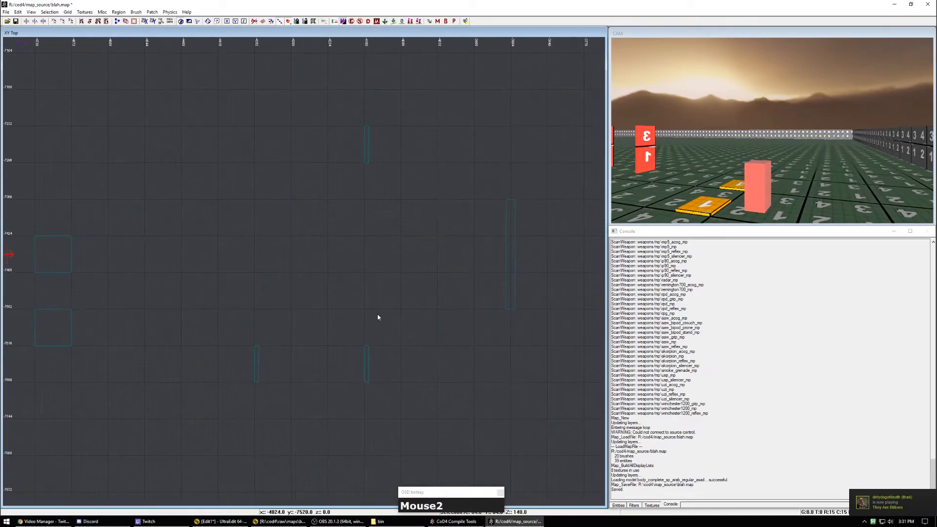
{"action": "scroll", "coordinate": [414, 295], "scroll_direction": "down", "scroll_amount": 2}
{"action": "right_click", "coordinate": [447, 236]}
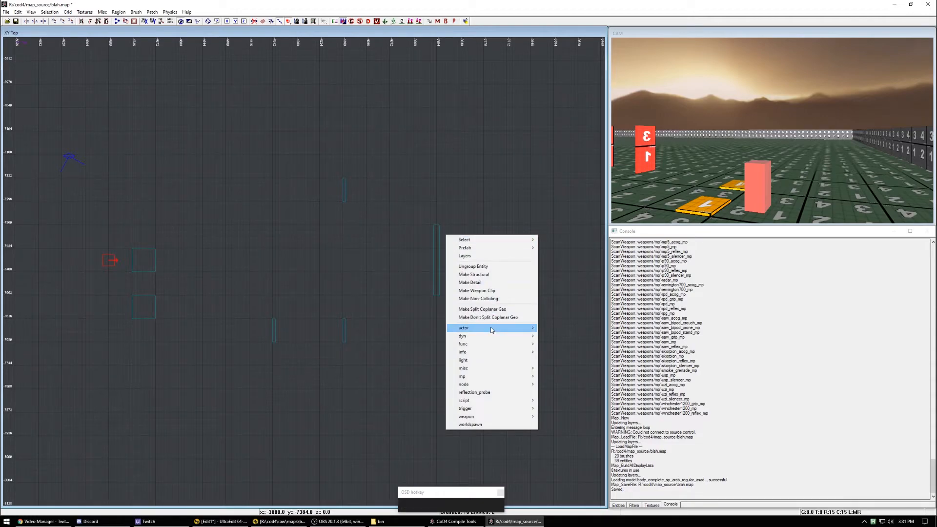
{"action": "mouse_move", "coordinate": [491, 328]}
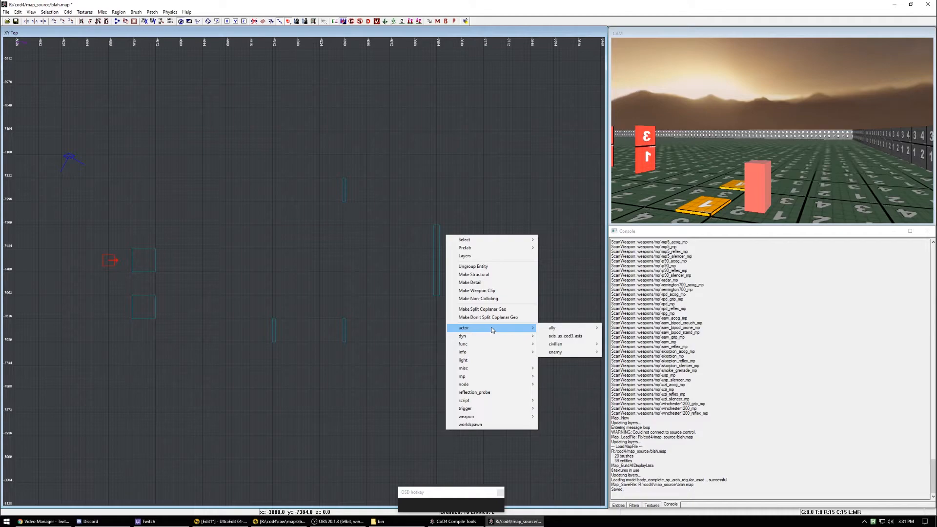
{"action": "left_click", "coordinate": [581, 352]}
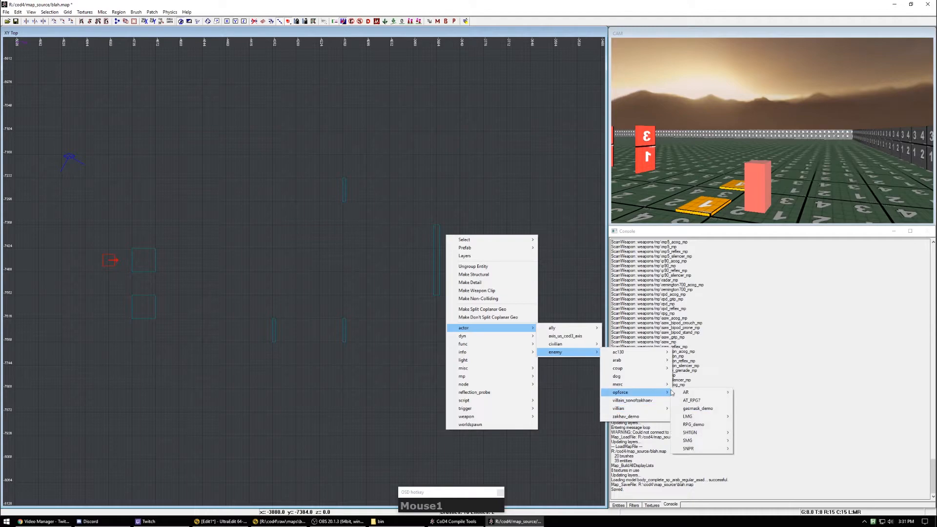
{"action": "left_click", "coordinate": [747, 391]}
Step: Turn the enemy actor to 90 degrees and shift it about 16 units farther from the wall and 32 units along it
{"action": "scroll", "coordinate": [454, 315], "scroll_direction": "up", "scroll_amount": 2}
{"action": "right_click_drag", "start_coordinate": [458, 316], "coordinate": [348, 308]}
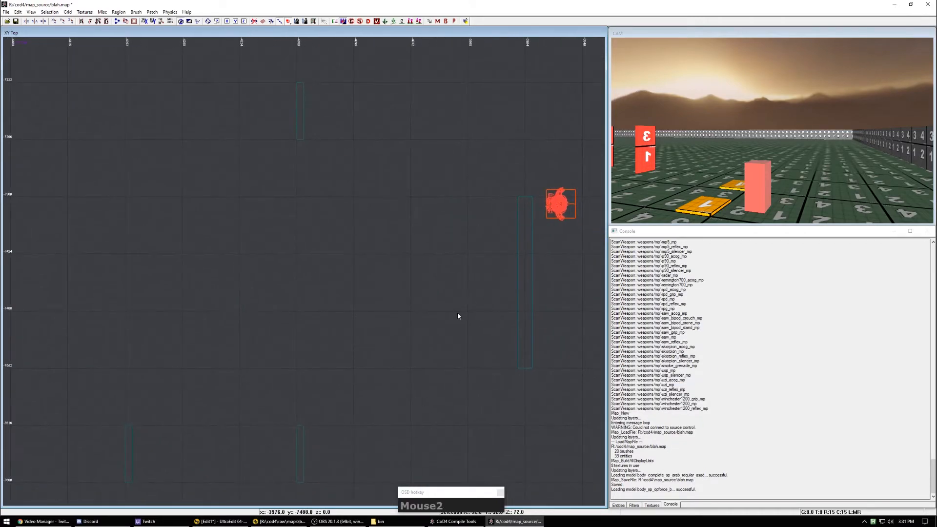
{"action": "key", "text": "n"}
{"action": "left_click", "coordinate": [628, 484]}
{"action": "right_click_drag", "start_coordinate": [551, 201], "coordinate": [360, 220]}
{"action": "left_click_drag", "start_coordinate": [363, 222], "coordinate": [379, 251], "text": "alt"}
Step: Drop the enemy actor down to the floor behind the grey wall
{"action": "mouse_move", "coordinate": [708, 161]}
{"action": "right_mouse_down"}
{"action": "mouse_move", "coordinate": [654, 166]}
{"action": "mouse_move", "coordinate": [820, 166]}
{"action": "mouse_move", "coordinate": [810, 195]}
{"action": "mouse_move", "coordinate": [800, 156]}
{"action": "mouse_move", "coordinate": [789, 203]}
{"action": "right_mouse_up"}
{"action": "middle_click", "coordinate": [420, 281], "text": "ctrl"}
{"action": "key", "text": "Escape"}
{"action": "right_click_drag", "start_coordinate": [755, 163], "coordinate": [765, 102]}
{"action": "left_click", "coordinate": [765, 137], "text": "shift"}
{"action": "left_click", "coordinate": [780, 182], "text": "shift"}
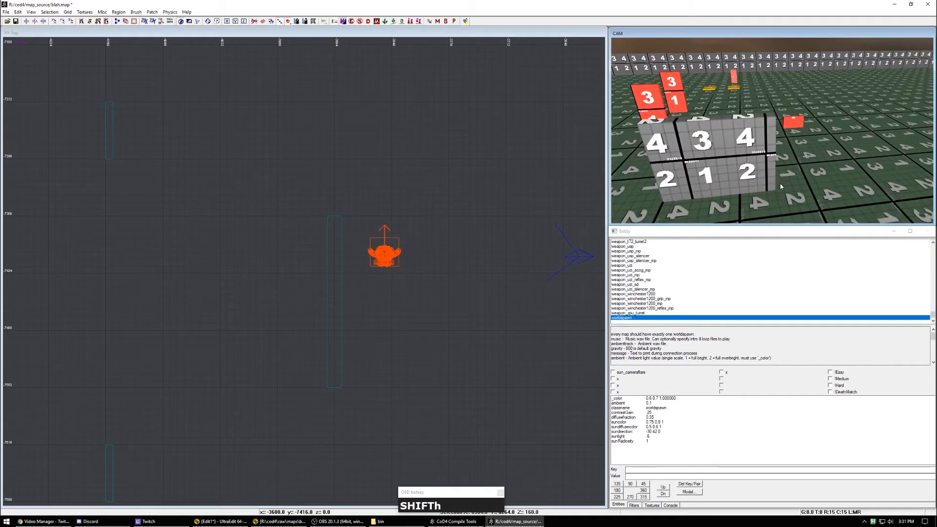
{"action": "key", "text": "ctrl+Tab"}
{"action": "scroll", "coordinate": [426, 286], "scroll_direction": "down", "scroll_amount": 2}
{"action": "left_click", "coordinate": [253, 214], "text": "alt+shift"}
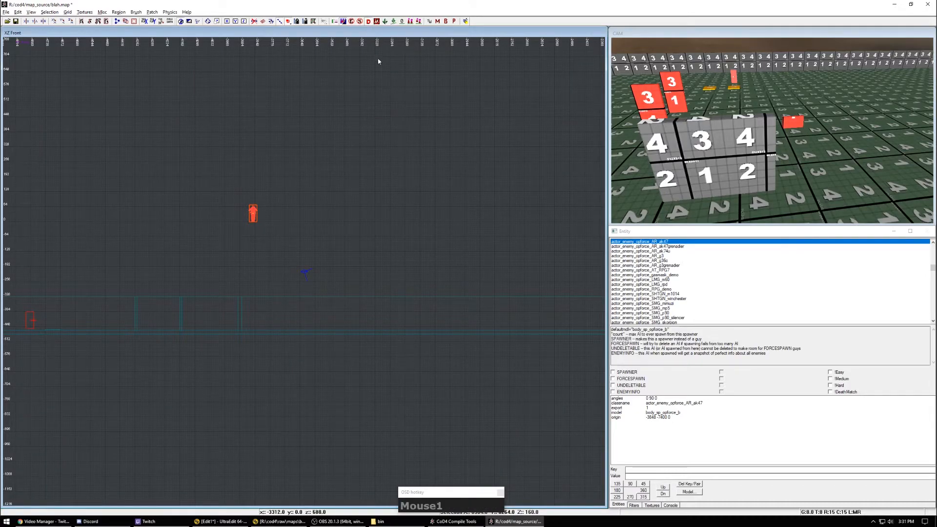
{"action": "left_click", "coordinate": [410, 22]}
{"action": "right_click_drag", "start_coordinate": [757, 150], "coordinate": [771, 134], "text": "shift"}
{"action": "key", "text": "Escape"}
{"action": "left_click", "coordinate": [755, 147], "text": "shift"}
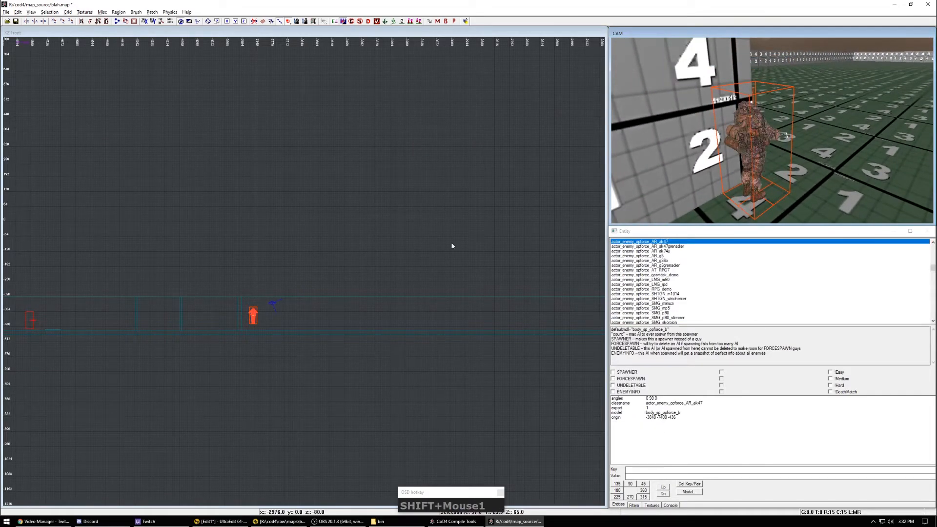
Step: Return to the top view, clear the selection and save the map
{"action": "right_click", "coordinate": [415, 254]}
{"action": "key", "text": "ctrl+Tab"}
{"action": "key", "text": "ctrl+Tab"}
{"action": "scroll", "coordinate": [321, 283], "scroll_direction": "up", "scroll_amount": 4}
{"action": "right_click_drag", "start_coordinate": [320, 284], "coordinate": [420, 254]}
{"action": "key", "text": "Escape"}
{"action": "left_click_drag", "start_coordinate": [383, 211], "coordinate": [429, 260], "text": "alt+shift"}
{"action": "right_click_drag", "start_coordinate": [268, 315], "coordinate": [396, 320]}
{"action": "scroll", "coordinate": [268, 314], "scroll_direction": "down", "scroll_amount": 3}
{"action": "key", "text": "Escape"}
{"action": "right_click_drag", "start_coordinate": [230, 280], "coordinate": [277, 271]}
{"action": "right_click_drag", "start_coordinate": [704, 179], "coordinate": [697, 204], "text": "ctrl+shift"}
{"action": "scroll", "coordinate": [397, 262], "scroll_direction": "up", "scroll_amount": 1}
{"action": "key", "text": "ctrl+s"}
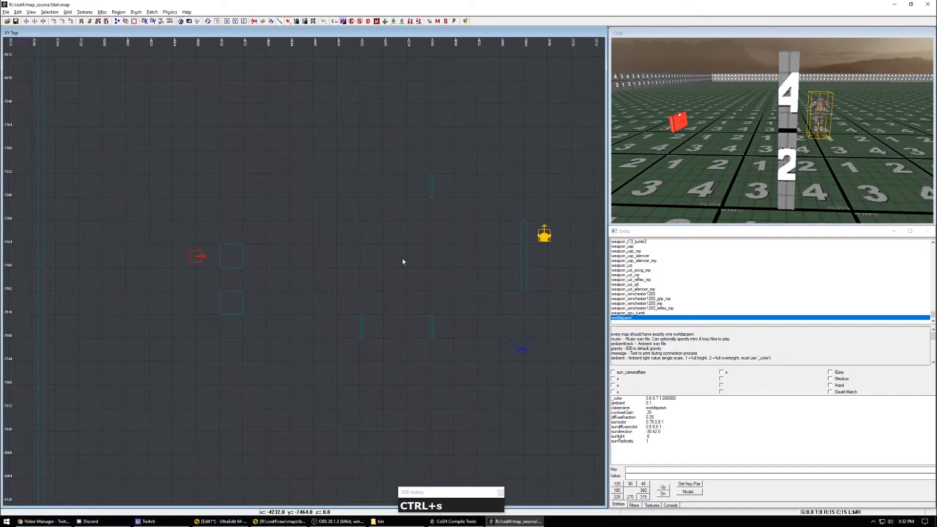
{"action": "right_click_drag", "start_coordinate": [367, 274], "coordinate": [307, 264]}
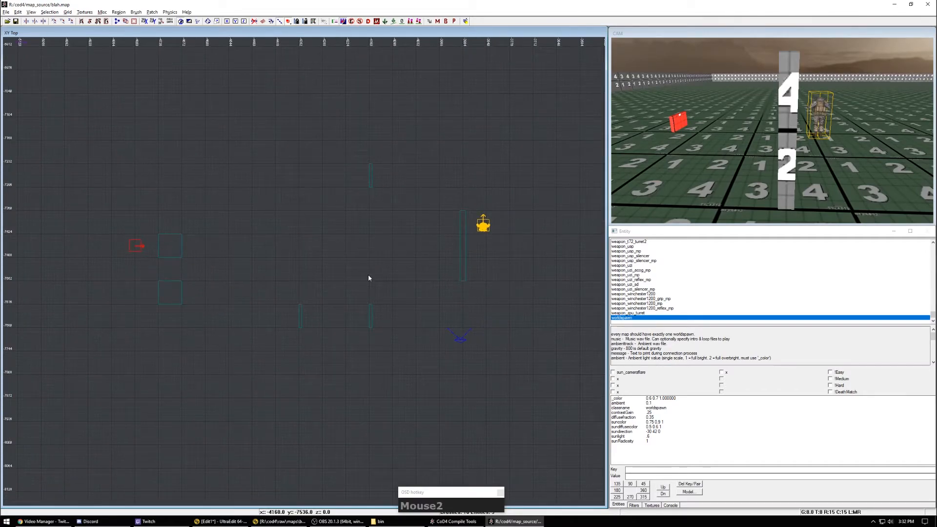
Step: Draw a 64 by 64 brush over the orange floor plate nearest the player spawn box
{"action": "right_click_drag", "start_coordinate": [788, 139], "coordinate": [615, 140], "text": "ctrl"}
{"action": "left_click", "coordinate": [173, 251], "text": "shift"}
{"action": "key", "text": "Escape"}
{"action": "right_click_drag", "start_coordinate": [180, 254], "coordinate": [221, 253]}
{"action": "right_click_drag", "start_coordinate": [765, 207], "coordinate": [760, 185]}
{"action": "left_click_drag", "start_coordinate": [200, 237], "coordinate": [225, 262]}
{"action": "left_click", "coordinate": [229, 250]}
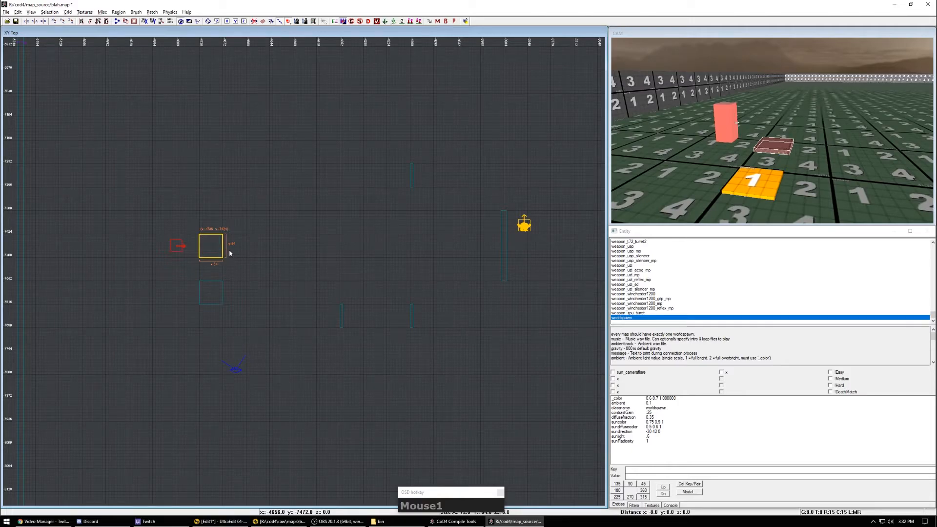
Step: Stretch the new brush upward into a tall volume above the orange plate and return to the top view
{"action": "key", "text": "ctrl+Tab"}
{"action": "mouse_move", "coordinate": [303, 253]}
{"action": "left_mouse_down"}
{"action": "mouse_move", "coordinate": [305, 178]}
{"action": "mouse_move", "coordinate": [304, 202]}
{"action": "left_mouse_up"}
{"action": "key", "text": "ctrl+Tab"}
{"action": "key", "text": "ctrl+Tab"}
{"action": "right_click_drag", "start_coordinate": [334, 215], "coordinate": [560, 299]}
Step: Convert the tall brush above the orange plate into a trigger entity
{"action": "key", "text": "t"}
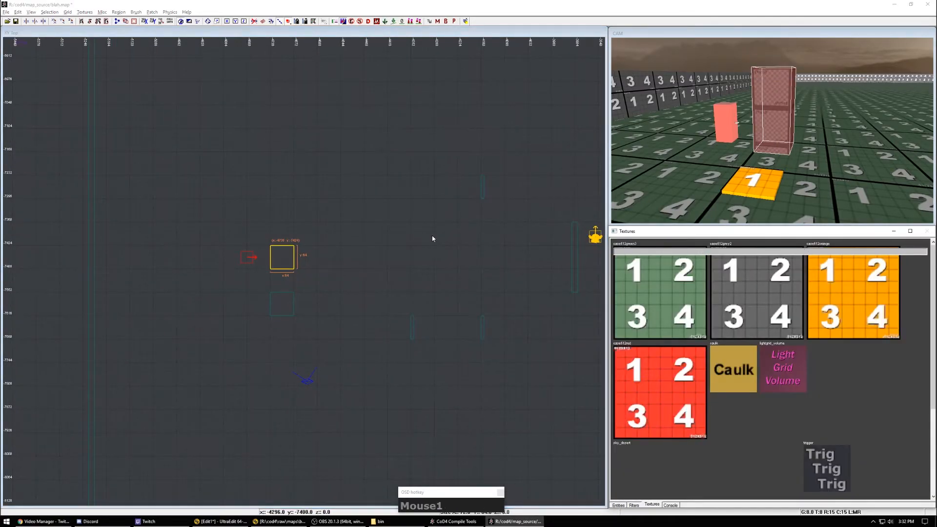
{"action": "right_click", "coordinate": [438, 239]}
{"action": "mouse_move", "coordinate": [454, 409]}
{"action": "left_click", "coordinate": [543, 450]}
{"action": "right_click_drag", "start_coordinate": [554, 380], "coordinate": [572, 396]}
Step: Connect the new trigger to the enemy actor behind the grey wall and save the map
{"action": "right_click_drag", "start_coordinate": [674, 120], "coordinate": [761, 122]}
{"action": "left_click", "coordinate": [674, 120], "text": "shift"}
{"action": "left_click", "coordinate": [674, 120], "text": "shift"}
{"action": "right_click_drag", "start_coordinate": [674, 120], "coordinate": [772, 131]}
{"action": "left_click", "coordinate": [771, 131], "text": "shift"}
{"action": "key", "text": "ctrl+k"}
{"action": "right_click_drag", "start_coordinate": [520, 204], "coordinate": [458, 213]}
{"action": "scroll", "coordinate": [464, 214], "scroll_direction": "down", "scroll_amount": 2}
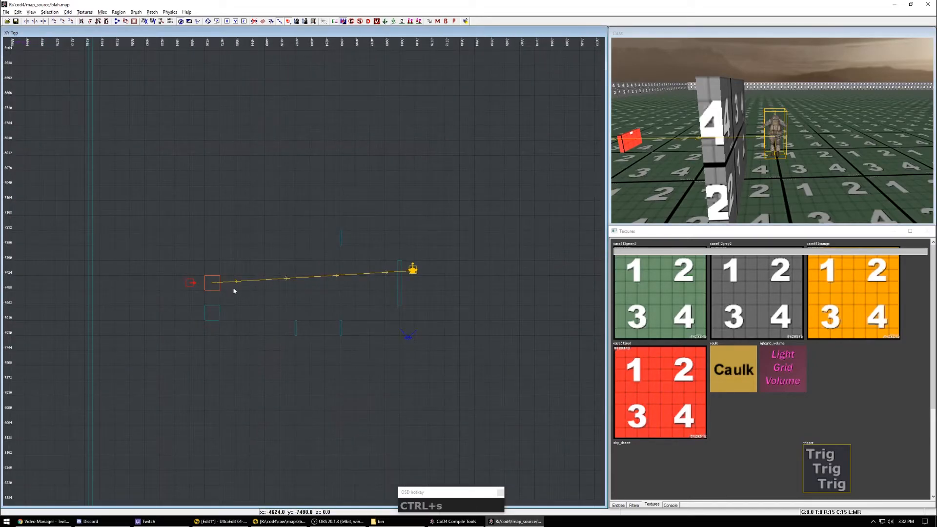
Step: Check the trigger and the enemy actor at the two ends of their connection line
{"action": "left_click", "coordinate": [218, 284], "text": "shift"}
{"action": "left_click", "coordinate": [770, 132], "text": "shift"}
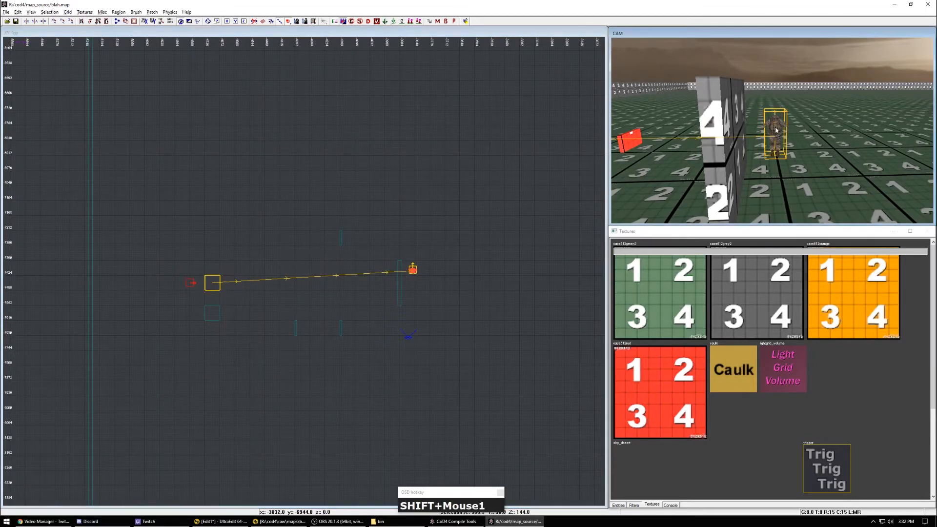
{"action": "right_click_drag", "start_coordinate": [468, 256], "coordinate": [395, 248]}
{"action": "key", "text": "Escape"}
Step: Place a node_cover_crouch entity a short distance from the enemy actor and show its entity properties
{"action": "right_click_drag", "start_coordinate": [766, 136], "coordinate": [708, 137]}
{"action": "right_click_drag", "start_coordinate": [570, 203], "coordinate": [583, 175]}
{"action": "key", "text": "n"}
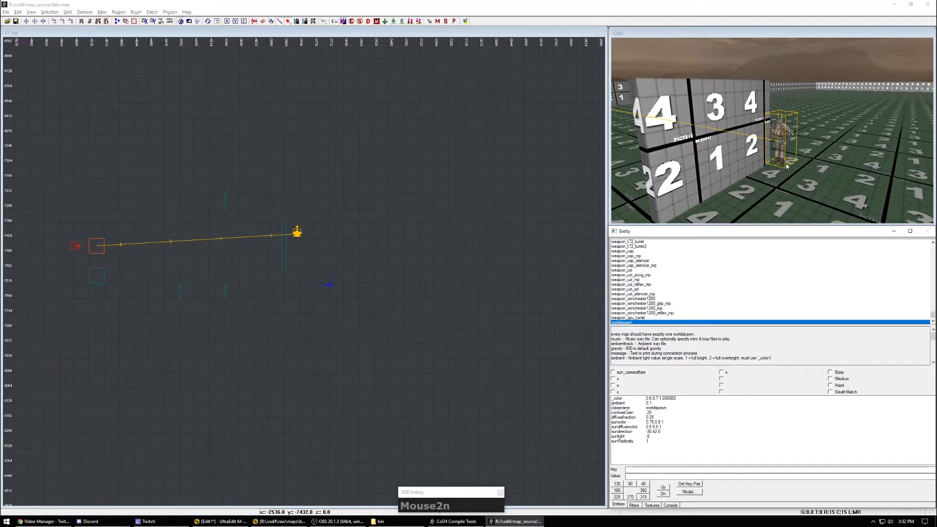
{"action": "right_click_drag", "start_coordinate": [287, 245], "coordinate": [378, 256]}
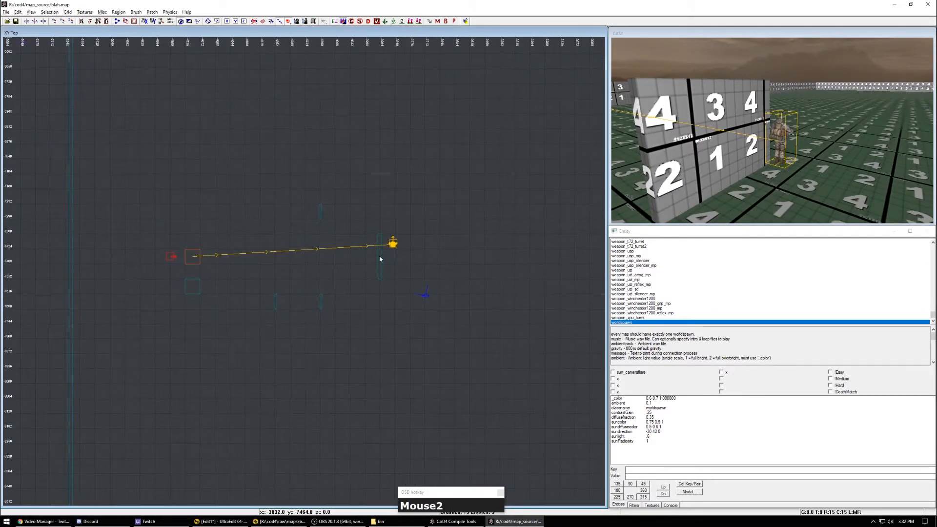
{"action": "scroll", "coordinate": [376, 272], "scroll_direction": "up", "scroll_amount": 2}
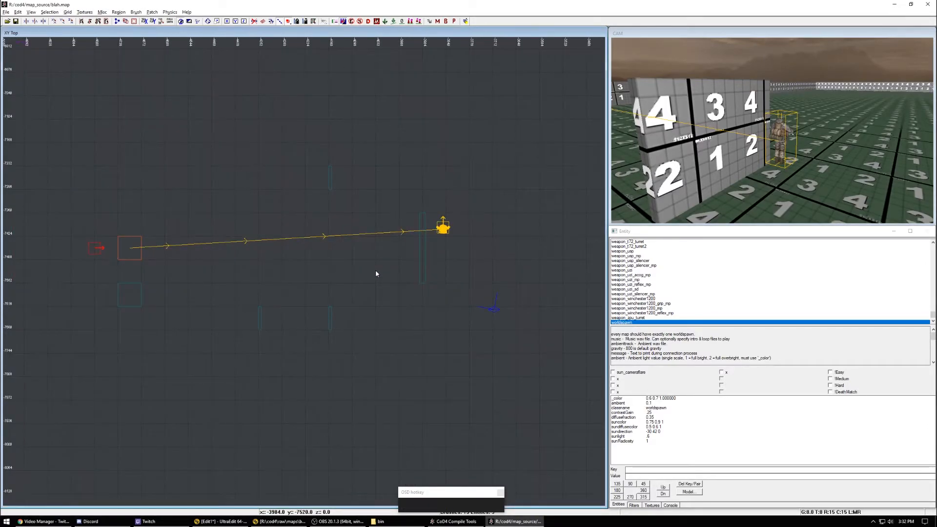
{"action": "right_click", "coordinate": [457, 199]}
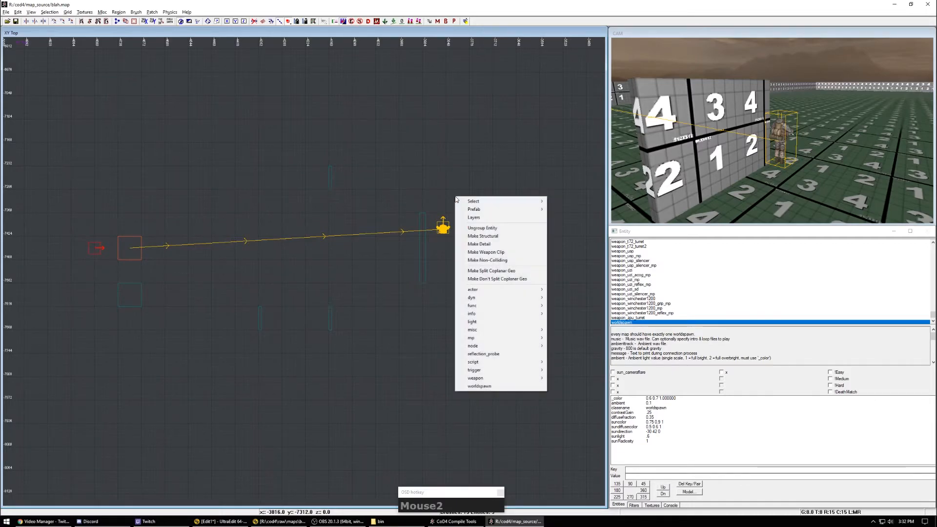
{"action": "left_click", "coordinate": [495, 347]}
{"action": "mouse_move", "coordinate": [591, 363]}
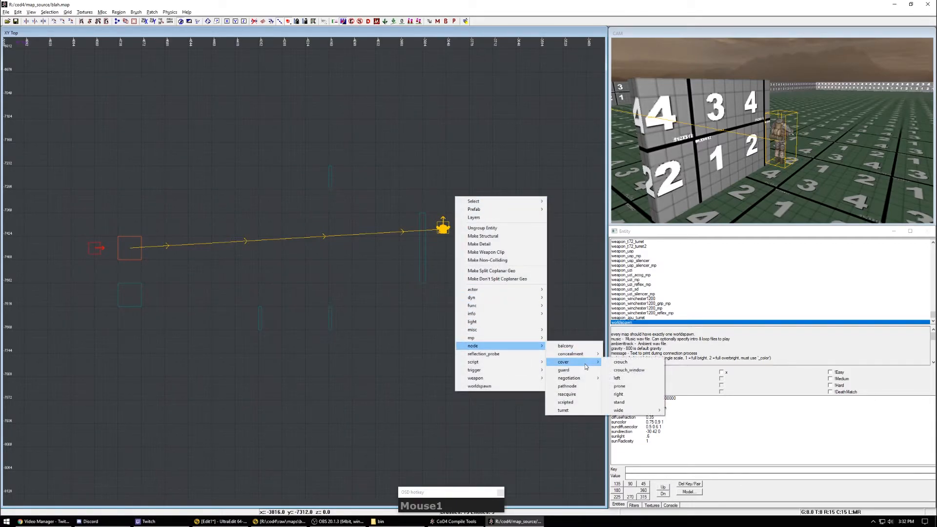
{"action": "left_click", "coordinate": [641, 364]}
{"action": "scroll", "coordinate": [459, 350], "scroll_direction": "up", "scroll_amount": 2}
{"action": "key", "text": "n"}
{"action": "key", "text": "n"}
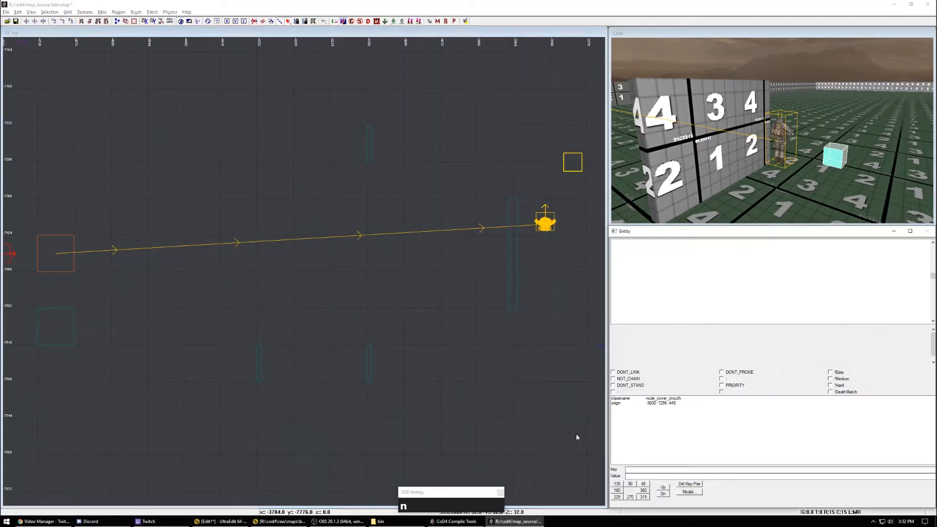
Step: Turn the crouch cover node to 180 degrees and move it directly behind the low red wall
{"action": "left_click", "coordinate": [617, 491]}
{"action": "right_click_drag", "start_coordinate": [482, 303], "coordinate": [449, 362]}
{"action": "key", "text": "3"}
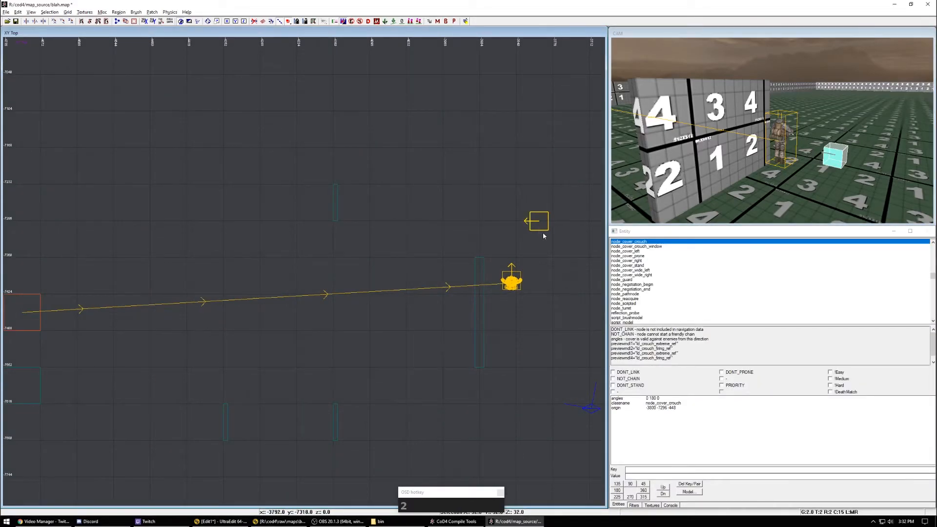
{"action": "left_click_drag", "start_coordinate": [545, 226], "coordinate": [348, 206], "text": "alt"}
{"action": "right_click_drag", "start_coordinate": [349, 206], "coordinate": [349, 237]}
{"action": "right_click_drag", "start_coordinate": [732, 121], "coordinate": [629, 117]}
{"action": "right_click_drag", "start_coordinate": [385, 253], "coordinate": [405, 247]}
{"action": "mouse_move", "coordinate": [770, 160]}
{"action": "right_mouse_down", "text": "shift"}
{"action": "mouse_move", "coordinate": [780, 152]}
{"action": "mouse_move", "coordinate": [776, 165]}
{"action": "mouse_move", "coordinate": [770, 161]}
{"action": "right_mouse_up", "text": "shift"}
{"action": "right_click_drag", "start_coordinate": [346, 261], "coordinate": [382, 270]}
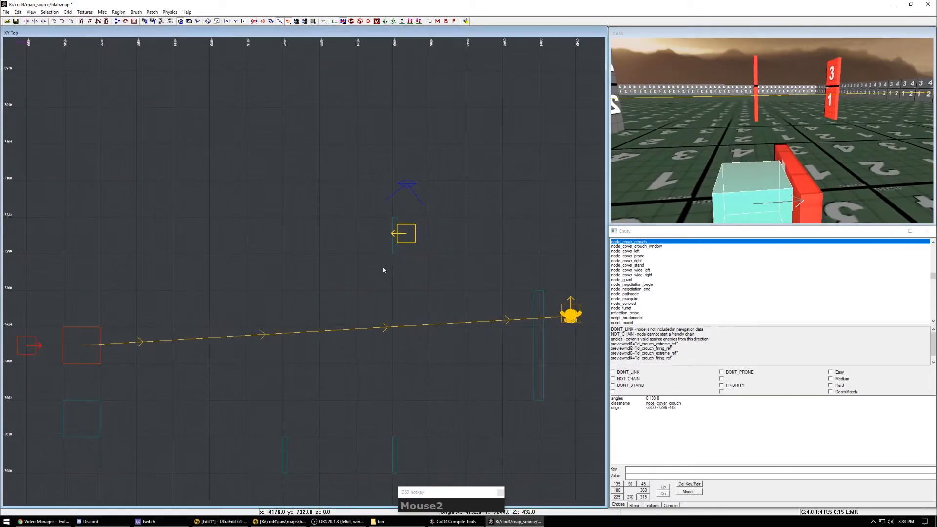
Step: Reselect the cover node behind the low red wall and pick its classname entry
{"action": "key", "text": "Escape"}
{"action": "left_click", "coordinate": [403, 233], "text": "shift"}
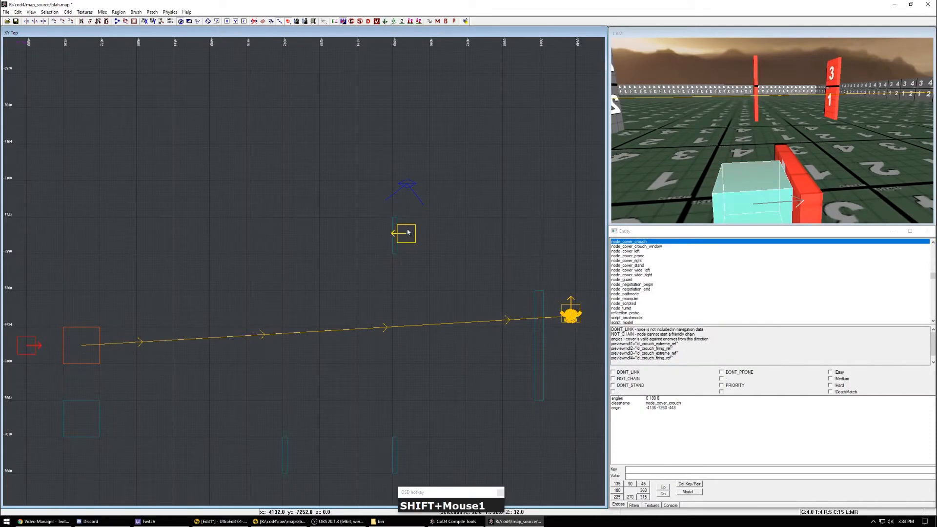
{"action": "left_click", "coordinate": [663, 404]}
Step: Measure the low red wall's height in the side view with a temporary brush beside it, and delete that brush
{"action": "right_click_drag", "start_coordinate": [346, 325], "coordinate": [347, 334]}
{"action": "key", "text": "Tab"}
{"action": "key", "text": "Tab"}
{"action": "scroll", "coordinate": [306, 254], "scroll_direction": "up", "scroll_amount": 4}
{"action": "key", "text": "2"}
{"action": "left_click_drag", "start_coordinate": [369, 252], "coordinate": [413, 336]}
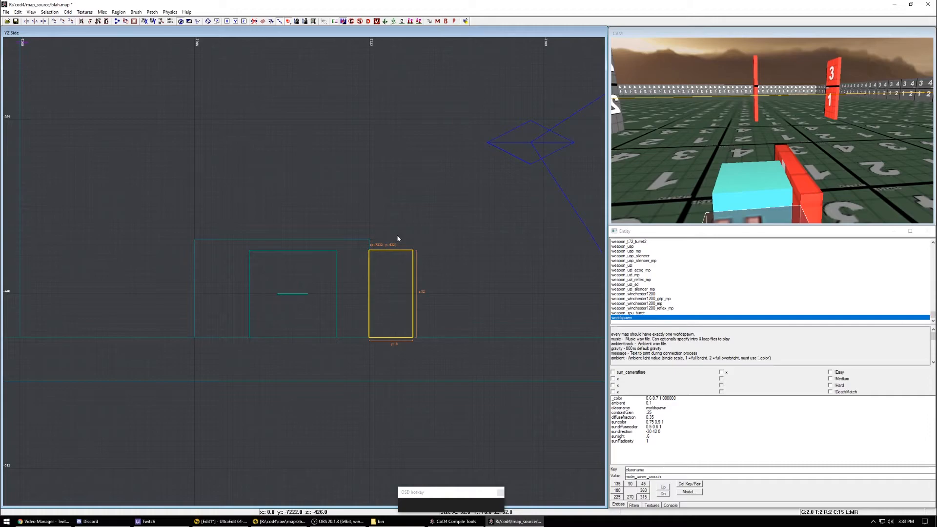
{"action": "left_click_drag", "start_coordinate": [396, 239], "coordinate": [402, 217]}
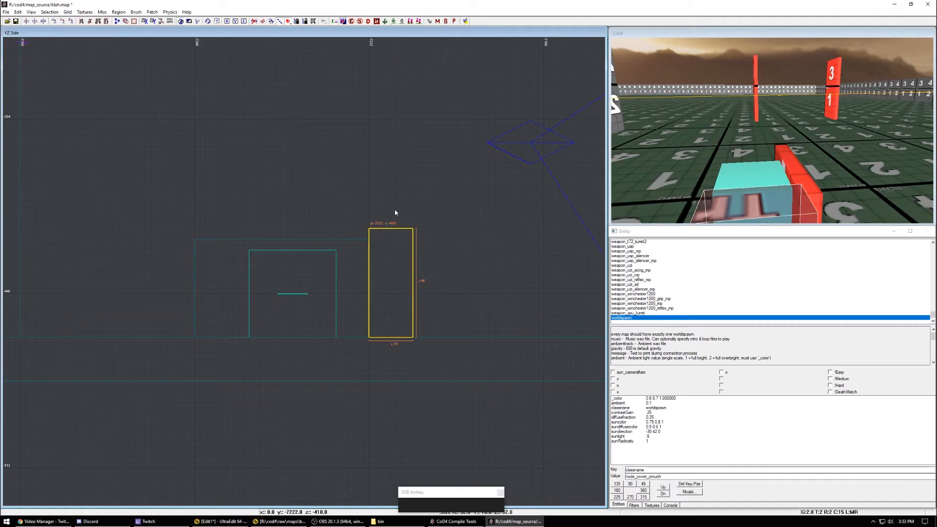
{"action": "left_click_drag", "start_coordinate": [405, 219], "coordinate": [400, 223]}
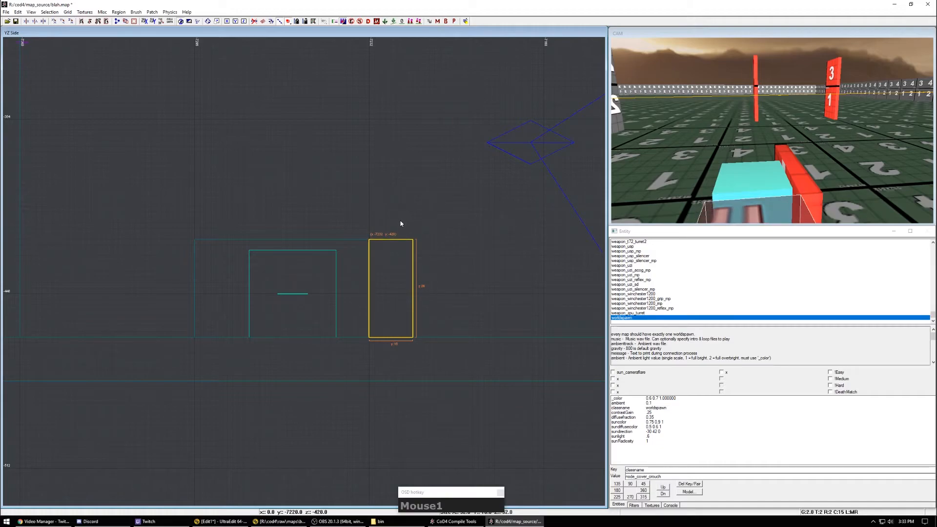
{"action": "key", "text": "BackSpace"}
{"action": "left_click", "coordinate": [742, 207], "text": "shift"}
{"action": "right_click", "coordinate": [739, 209]}
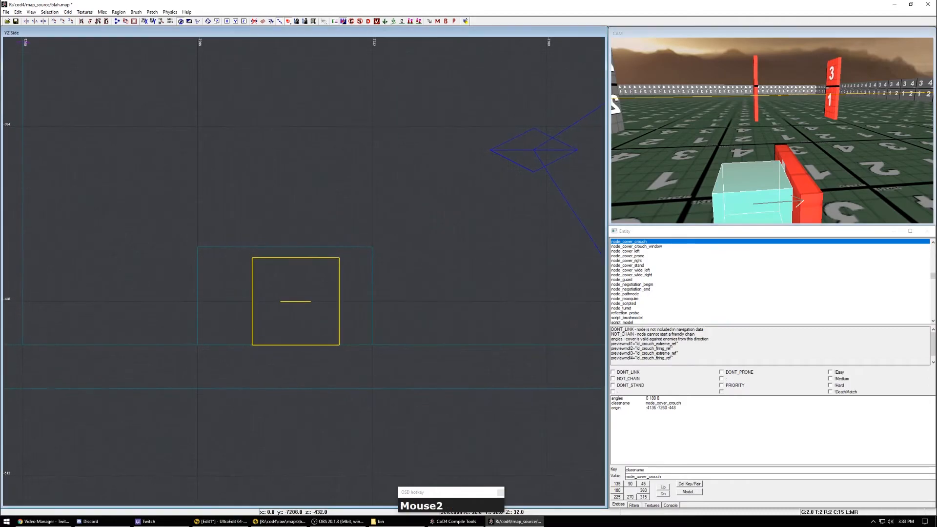
{"action": "right_click_drag", "start_coordinate": [745, 197], "coordinate": [728, 179]}
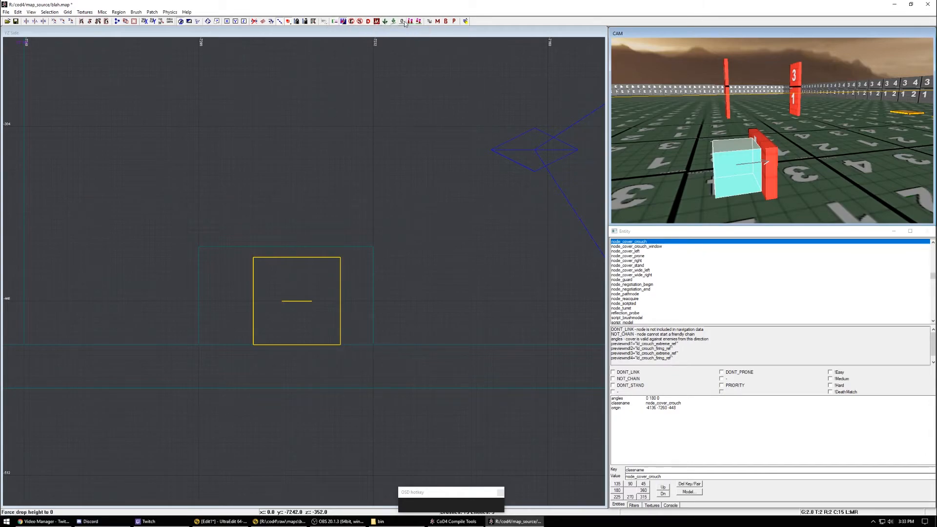
{"action": "left_click", "coordinate": [335, 22]}
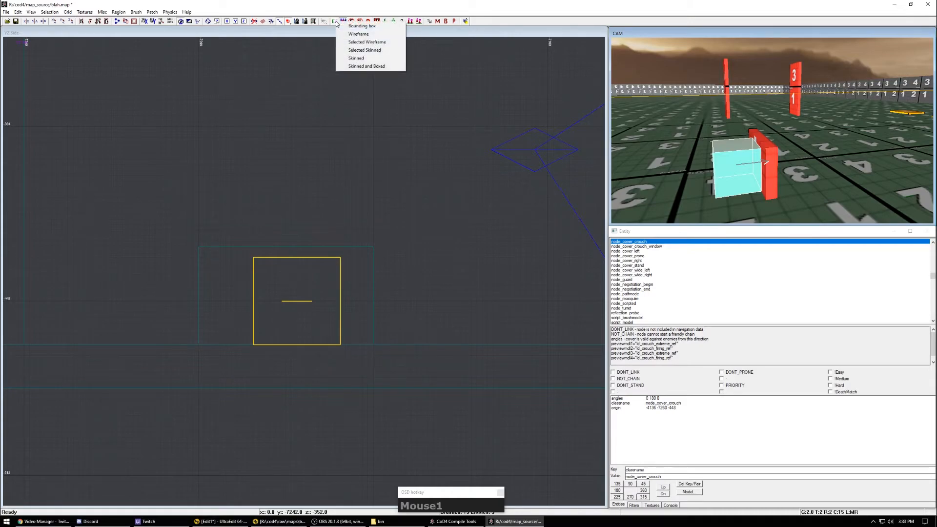
{"action": "left_click", "coordinate": [379, 3]}
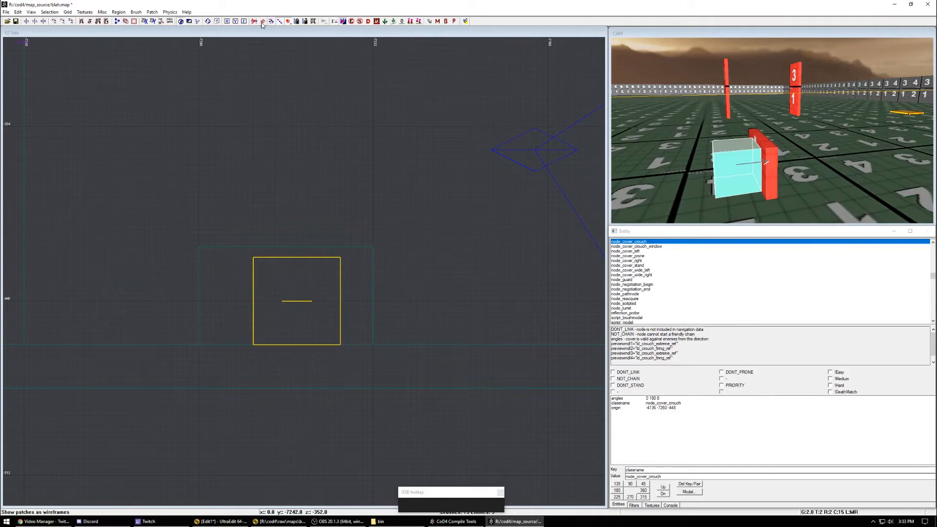
{"action": "right_click_drag", "start_coordinate": [355, 95], "coordinate": [416, 126]}
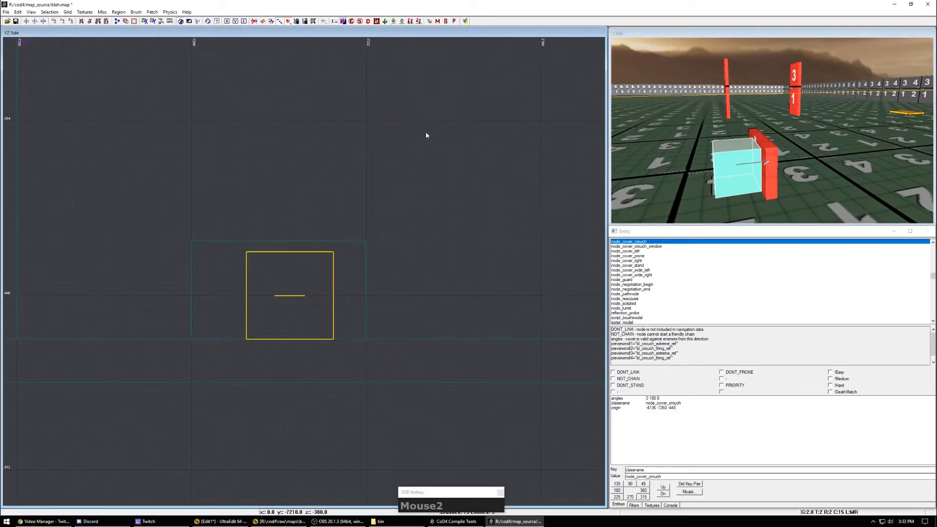
Step: Turn on the AI pose preview for the selected crouch cover node and view it beside the low red wall
{"action": "right_click_drag", "start_coordinate": [695, 198], "coordinate": [768, 152]}
{"action": "key", "text": "Escape"}
{"action": "left_click", "coordinate": [697, 132], "text": "shift"}
{"action": "key", "text": "q"}
{"action": "key", "text": "q"}
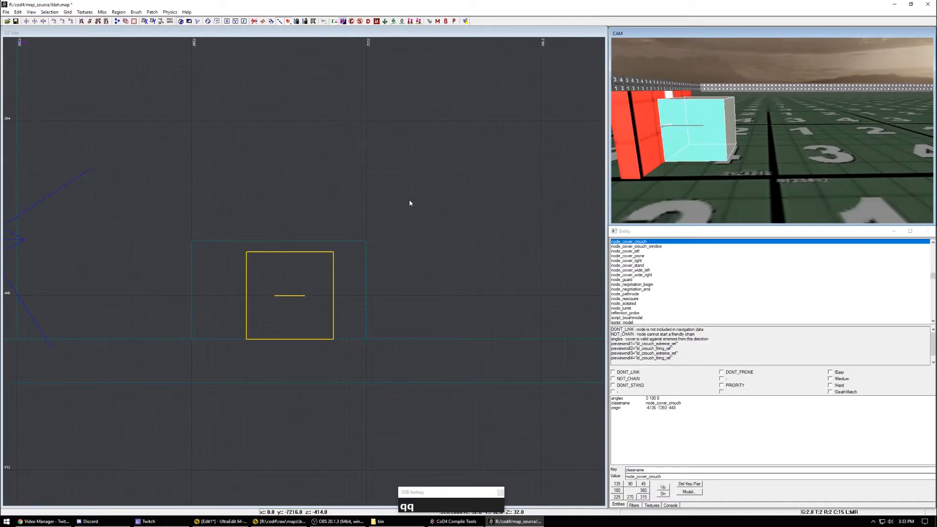
{"action": "scroll", "coordinate": [416, 197], "scroll_direction": "down", "scroll_amount": 6}
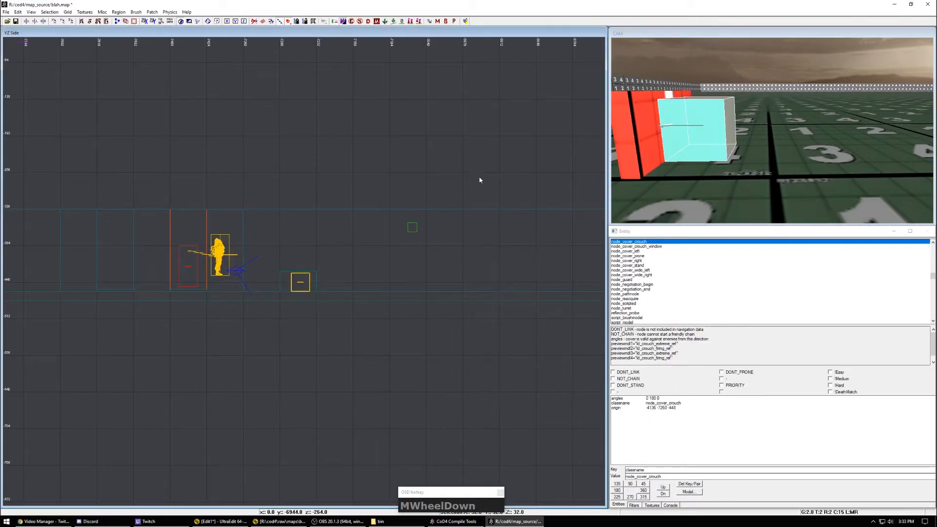
{"action": "left_click", "coordinate": [467, 22]}
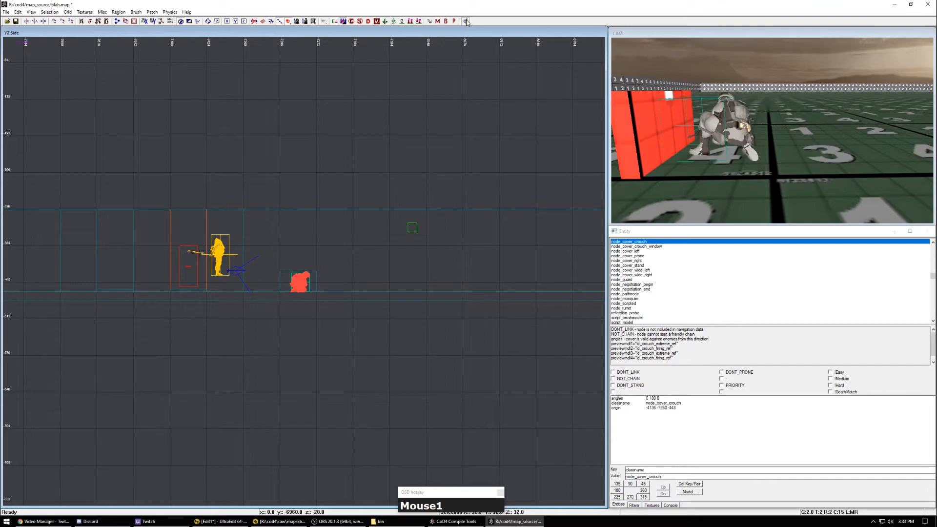
{"action": "right_click_drag", "start_coordinate": [683, 115], "coordinate": [625, 110], "text": "ctrl"}
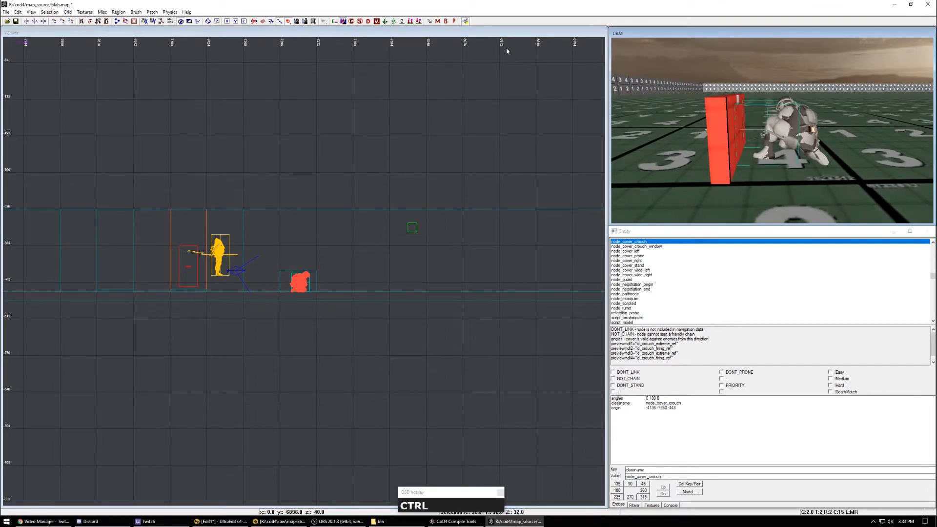
{"action": "left_click", "coordinate": [466, 21]}
Step: Raise the top of the low red wall by 4 units to a height of 40 in the front view
{"action": "right_click_drag", "start_coordinate": [726, 111], "coordinate": [726, 109]}
{"action": "key", "text": "Escape"}
{"action": "left_click", "coordinate": [745, 112], "text": "shift"}
{"action": "scroll", "coordinate": [320, 280], "scroll_direction": "up", "scroll_amount": 2}
{"action": "key", "text": "ctrl+Tab"}
{"action": "key", "text": "ctrl+Tab"}
{"action": "scroll", "coordinate": [288, 272], "scroll_direction": "up", "scroll_amount": 5}
{"action": "left_click_drag", "start_coordinate": [305, 218], "coordinate": [305, 206]}
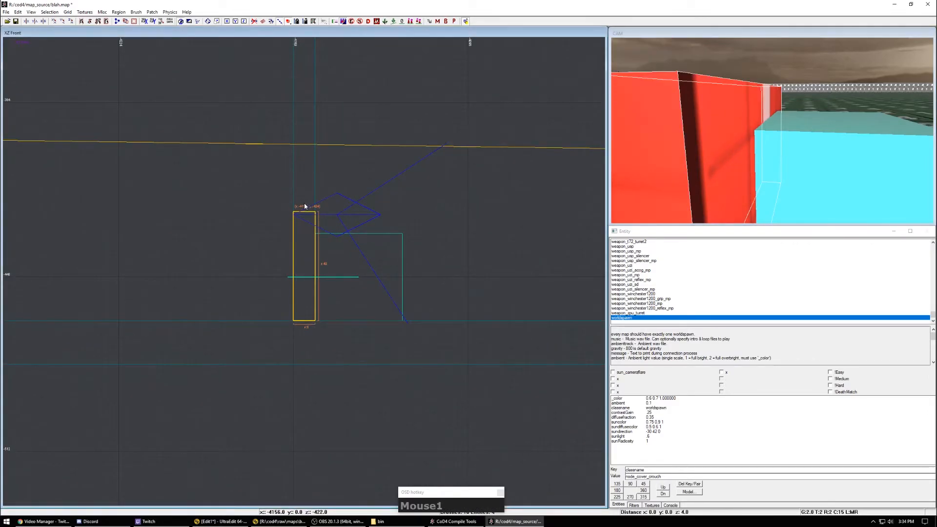
Step: Select the crouch cover node and examine its firing pose against the top of the red wall
{"action": "key", "text": "Escape"}
{"action": "right_click", "coordinate": [786, 155]}
{"action": "left_click", "coordinate": [787, 155], "text": "shift"}
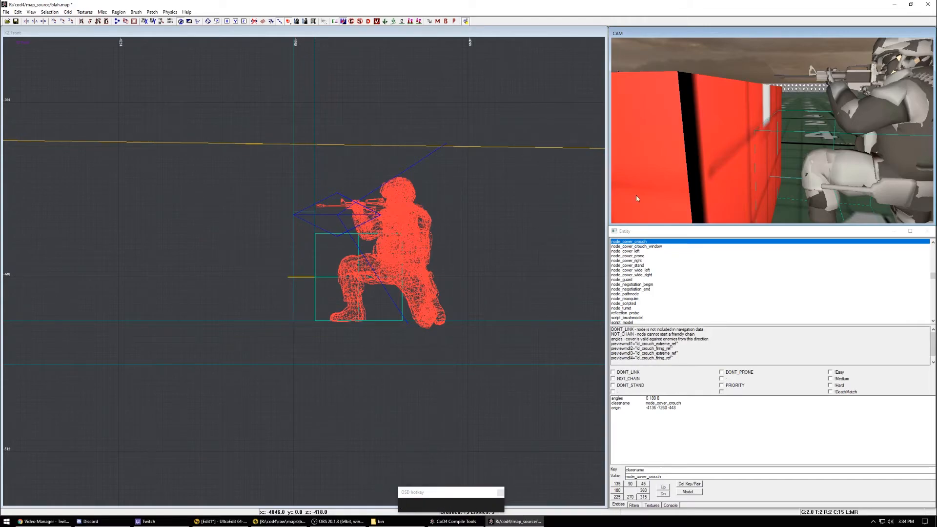
{"action": "right_click_drag", "start_coordinate": [772, 186], "coordinate": [777, 184]}
{"action": "right_click_drag", "start_coordinate": [730, 105], "coordinate": [740, 148]}
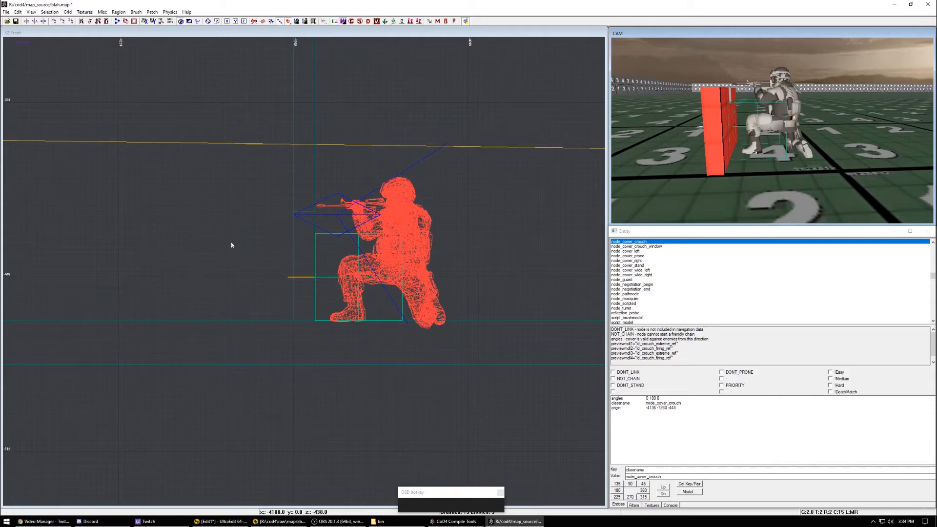
Step: Lower the top of the red wall by 4 units and clear the selection
{"action": "key", "text": "Escape"}
{"action": "left_click", "coordinate": [715, 114], "text": "shift"}
{"action": "left_click", "coordinate": [307, 179]}
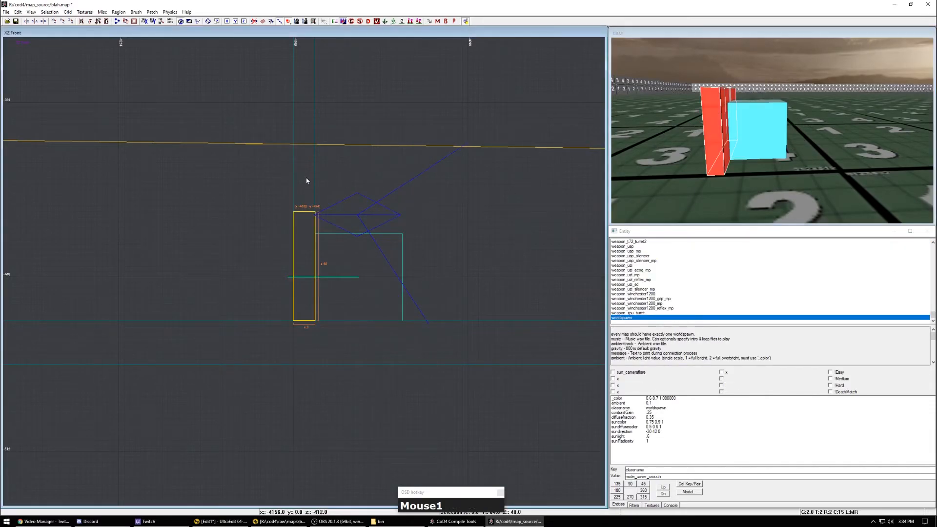
{"action": "key", "text": "Escape"}
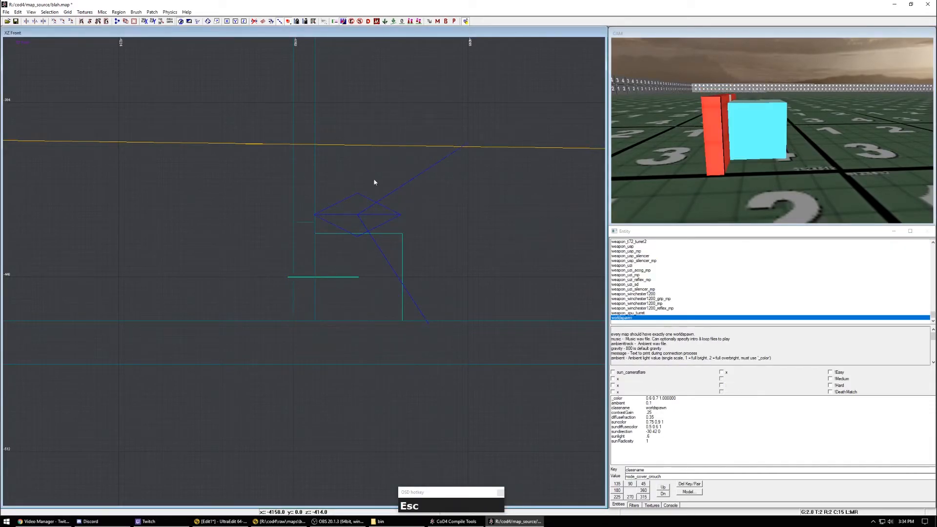
Step: Check the crouch cover node's firing pose over the lowered red wall, and turn off its AI pose preview
{"action": "left_click", "coordinate": [763, 113], "text": "shift"}
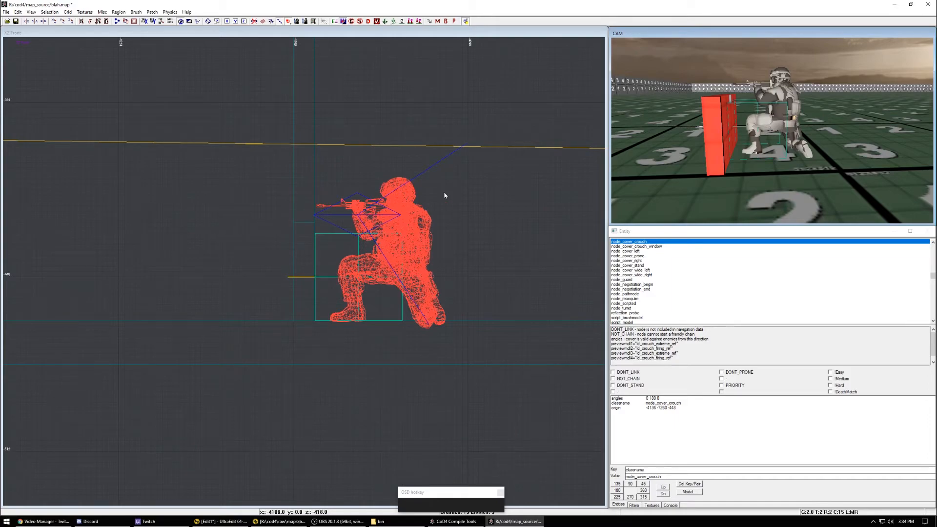
{"action": "mouse_move", "coordinate": [381, 251]}
{"action": "right_mouse_down"}
{"action": "mouse_move", "coordinate": [372, 220]}
{"action": "mouse_move", "coordinate": [366, 239]}
{"action": "right_mouse_up"}
{"action": "scroll", "coordinate": [401, 227], "scroll_direction": "down", "scroll_amount": 3}
{"action": "key", "text": "Escape"}
{"action": "left_click", "coordinate": [757, 128], "text": "shift"}
{"action": "left_click", "coordinate": [465, 21]}
{"action": "key", "text": "Escape"}
{"action": "right_click_drag", "start_coordinate": [718, 166], "coordinate": [810, 117]}
{"action": "left_click", "coordinate": [816, 111], "text": "shift"}
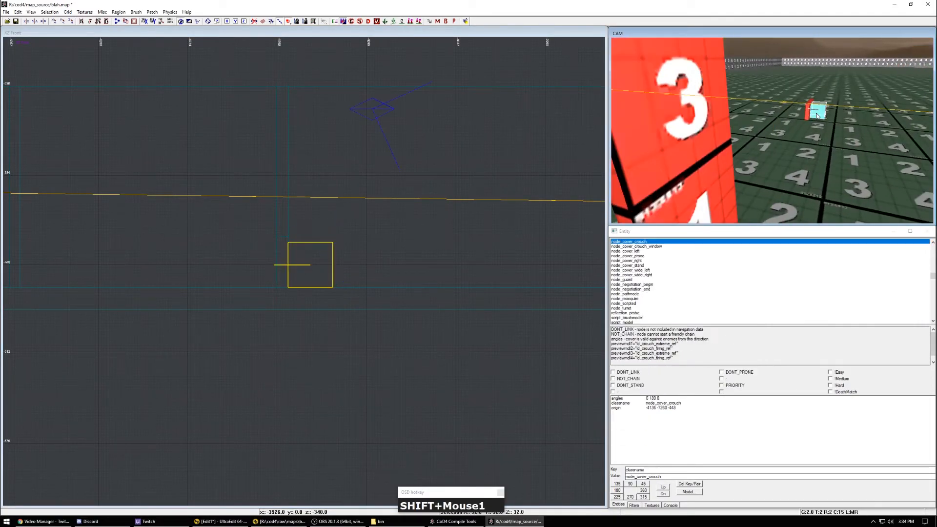
Step: In the top view, create a left cover node, place it behind the southern end of the tall grey wall and face it 180 degrees
{"action": "right_click_drag", "start_coordinate": [531, 234], "coordinate": [447, 194]}
{"action": "key", "text": "ctrl+Tab"}
{"action": "key", "text": "ctrl+Tab"}
{"action": "scroll", "coordinate": [364, 283], "scroll_direction": "down", "scroll_amount": 3}
{"action": "right_click_drag", "start_coordinate": [364, 286], "coordinate": [324, 304]}
{"action": "key", "text": "Escape"}
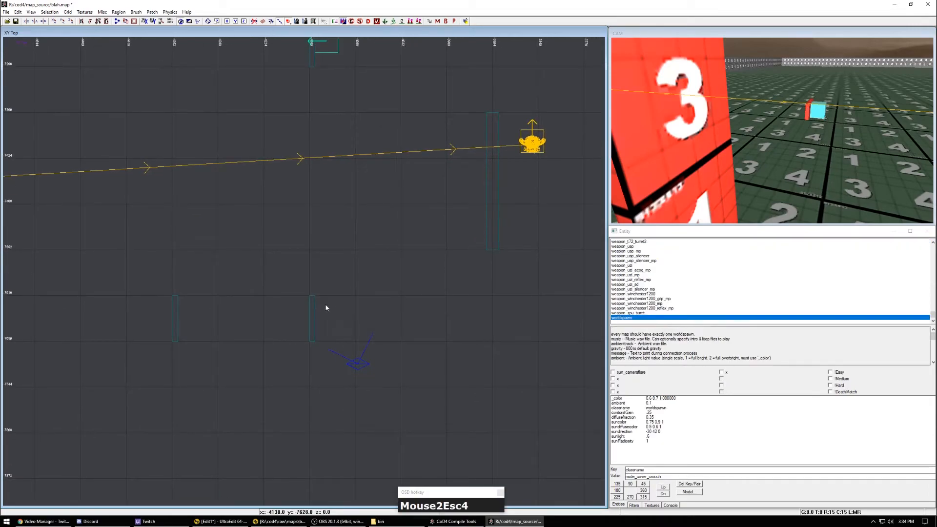
{"action": "right_click", "coordinate": [324, 303]}
{"action": "mouse_move", "coordinate": [366, 453]}
{"action": "mouse_move", "coordinate": [444, 466]}
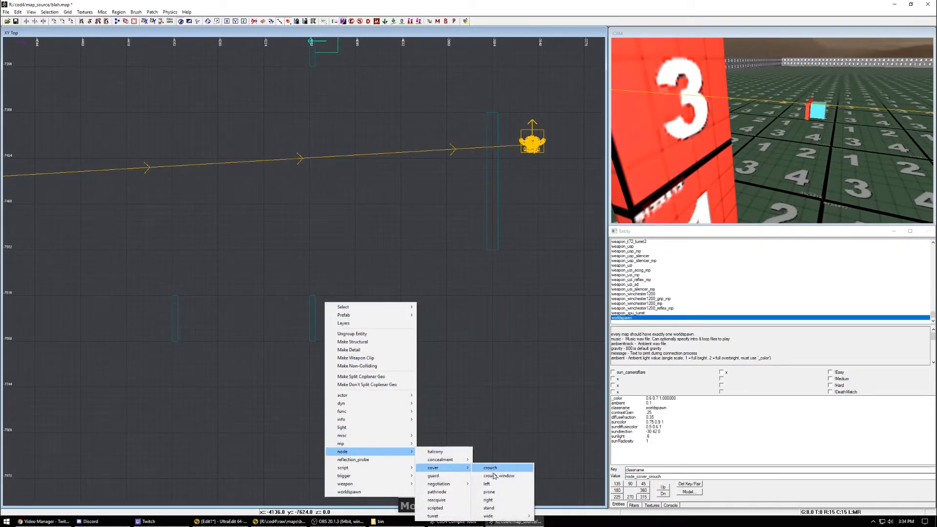
{"action": "left_click", "coordinate": [493, 483]}
{"action": "left_click_drag", "start_coordinate": [348, 291], "coordinate": [514, 244]}
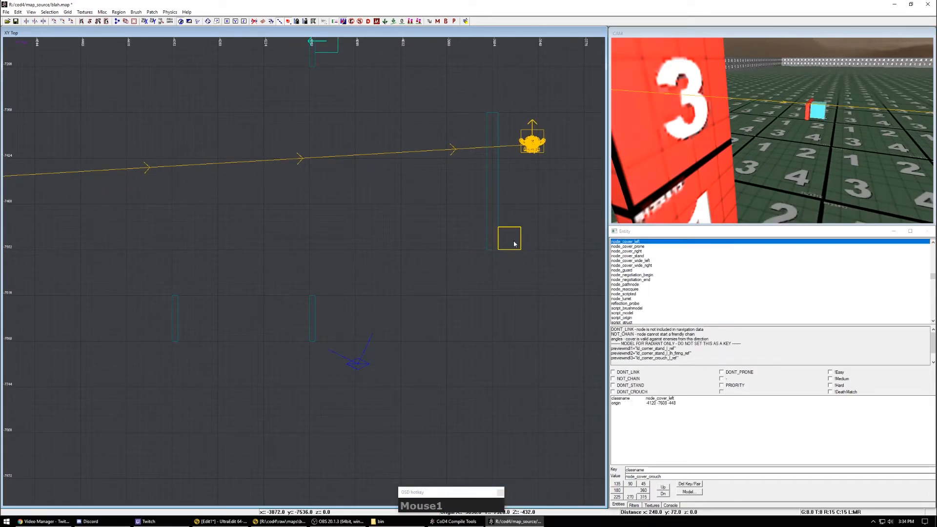
{"action": "left_click", "coordinate": [617, 490]}
Step: Duplicate the left cover node behind the tall red wall nearer the grey wall, and change the copy to a right cover node
{"action": "right_click_drag", "start_coordinate": [440, 197], "coordinate": [396, 214]}
{"action": "scroll", "coordinate": [395, 214], "scroll_direction": "up", "scroll_amount": 2}
{"action": "key", "text": "space"}
{"action": "mouse_move", "coordinate": [500, 279]}
{"action": "left_mouse_down"}
{"action": "mouse_move", "coordinate": [249, 401]}
{"action": "mouse_move", "coordinate": [215, 386]}
{"action": "left_mouse_up"}
{"action": "right_click", "coordinate": [222, 383]}
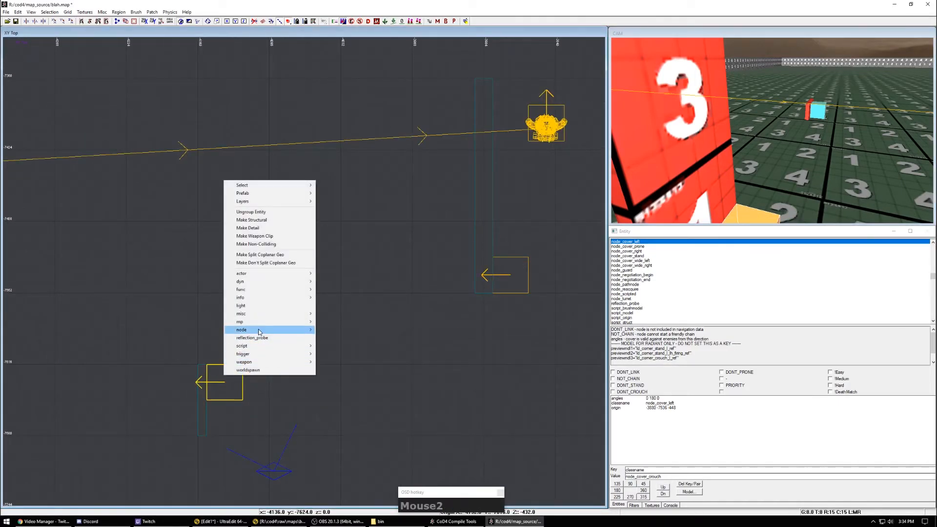
{"action": "left_click", "coordinate": [273, 330]}
{"action": "mouse_move", "coordinate": [353, 348]}
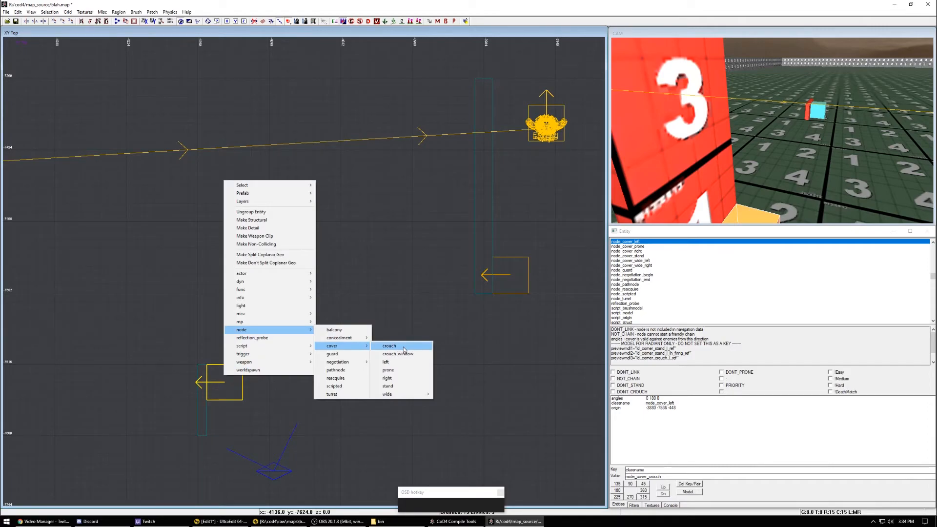
{"action": "left_click", "coordinate": [389, 378]}
{"action": "right_click_drag", "start_coordinate": [390, 378], "coordinate": [480, 352]}
{"action": "right_click_drag", "start_coordinate": [315, 356], "coordinate": [373, 343]}
{"action": "key", "text": "2"}
{"action": "key", "text": "space"}
{"action": "key", "text": "space"}
{"action": "mouse_move", "coordinate": [372, 345]}
{"action": "left_mouse_down"}
{"action": "mouse_move", "coordinate": [215, 366]}
{"action": "mouse_move", "coordinate": [185, 357]}
{"action": "left_mouse_up"}
{"action": "right_click_drag", "start_coordinate": [185, 357], "coordinate": [217, 355]}
{"action": "key", "text": "BackSpace"}
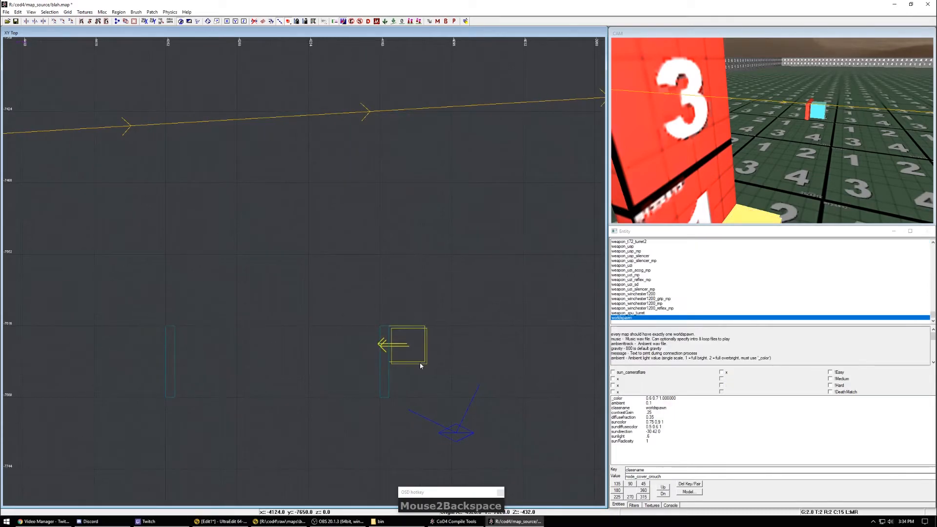
Step: Duplicate the right cover node and place the copy behind the other tall red wall, farther from the grey wall
{"action": "left_click", "coordinate": [421, 366], "text": "shift"}
{"action": "key", "text": "space"}
{"action": "left_click_drag", "start_coordinate": [416, 345], "coordinate": [204, 347]}
{"action": "right_click", "coordinate": [204, 347]}
{"action": "scroll", "coordinate": [204, 347], "scroll_direction": "down", "scroll_amount": 3}
{"action": "key", "text": "Escape"}
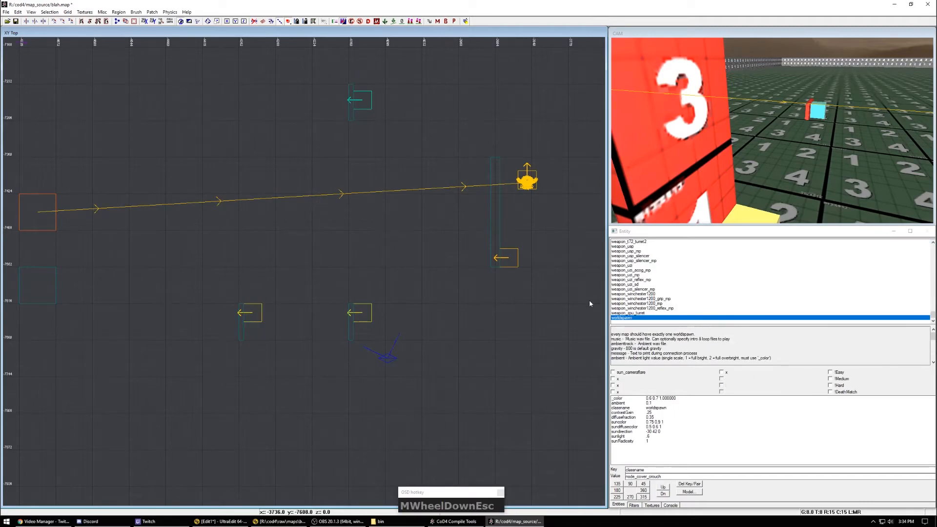
Step: Look over the cover nodes placed behind the red and grey walls in the camera and top views
{"action": "right_click", "coordinate": [768, 86]}
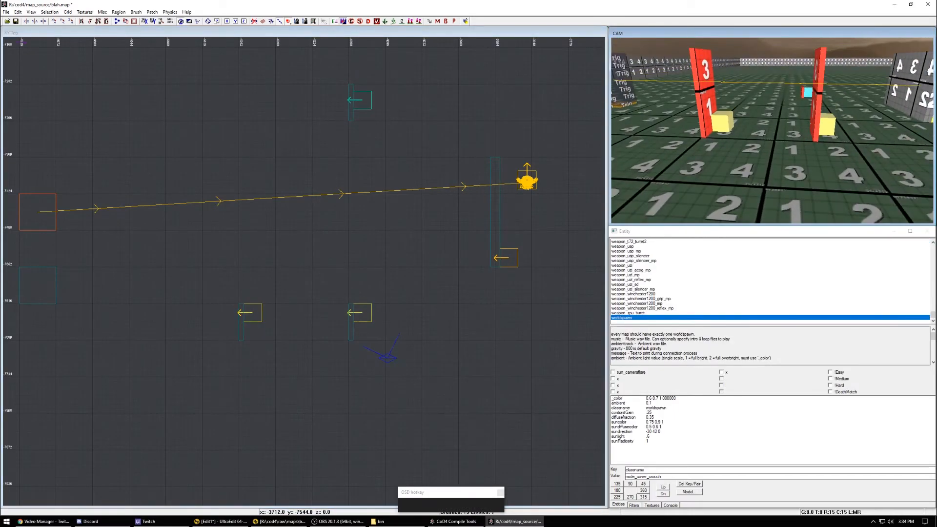
{"action": "right_click_drag", "start_coordinate": [768, 86], "coordinate": [736, 141]}
{"action": "mouse_move", "coordinate": [475, 188]}
{"action": "right_mouse_down"}
{"action": "mouse_move", "coordinate": [508, 190]}
{"action": "mouse_move", "coordinate": [482, 189]}
{"action": "right_mouse_up"}
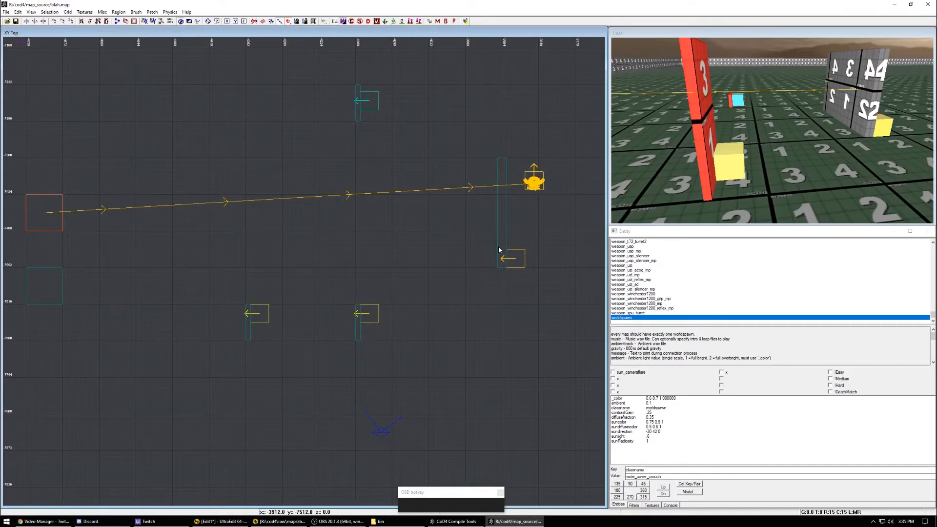
{"action": "right_click_drag", "start_coordinate": [499, 249], "coordinate": [489, 254]}
{"action": "scroll", "coordinate": [331, 264], "scroll_direction": "down", "scroll_amount": 3}
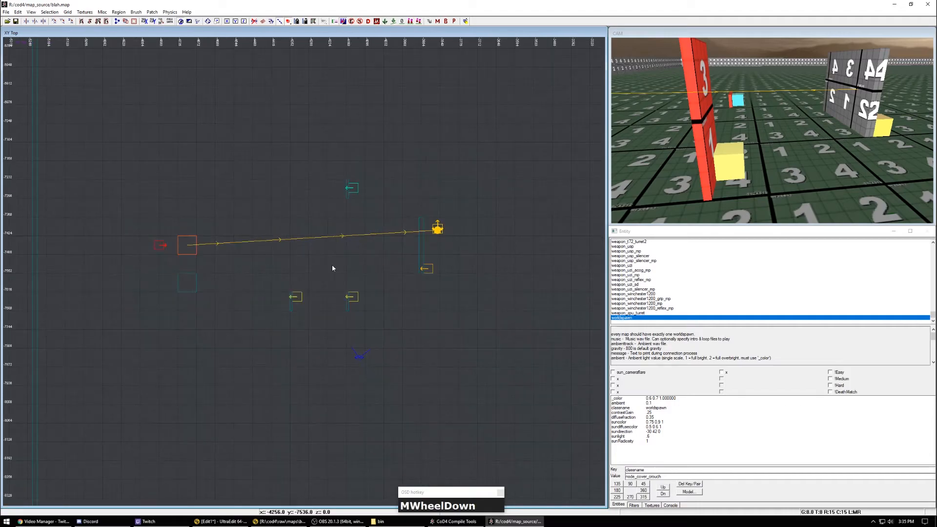
{"action": "scroll", "coordinate": [438, 237], "scroll_direction": "up", "scroll_amount": 3}
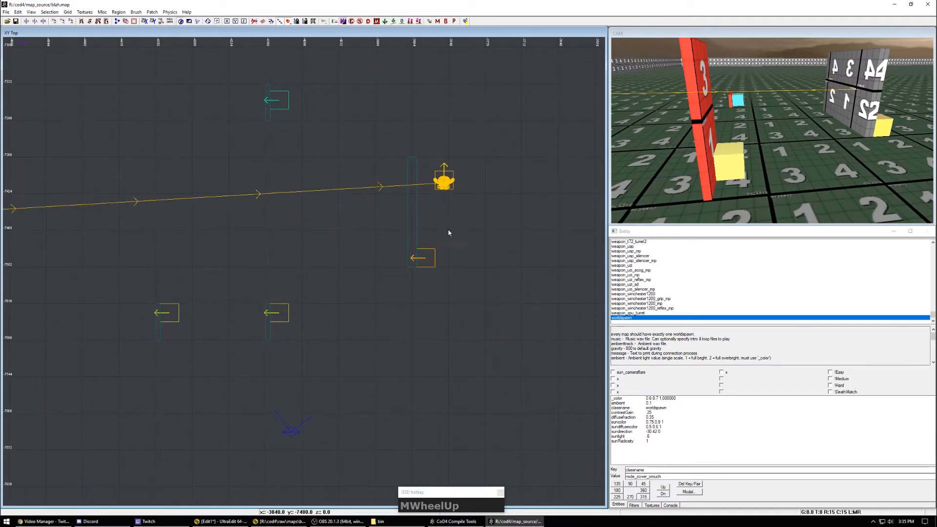
Step: Duplicate the grey wall's left cover node and place the copy at the wall's northern end
{"action": "left_click", "coordinate": [424, 258], "text": "shift"}
{"action": "left_click_drag", "start_coordinate": [424, 258], "coordinate": [424, 166]}
{"action": "right_click", "coordinate": [429, 165]}
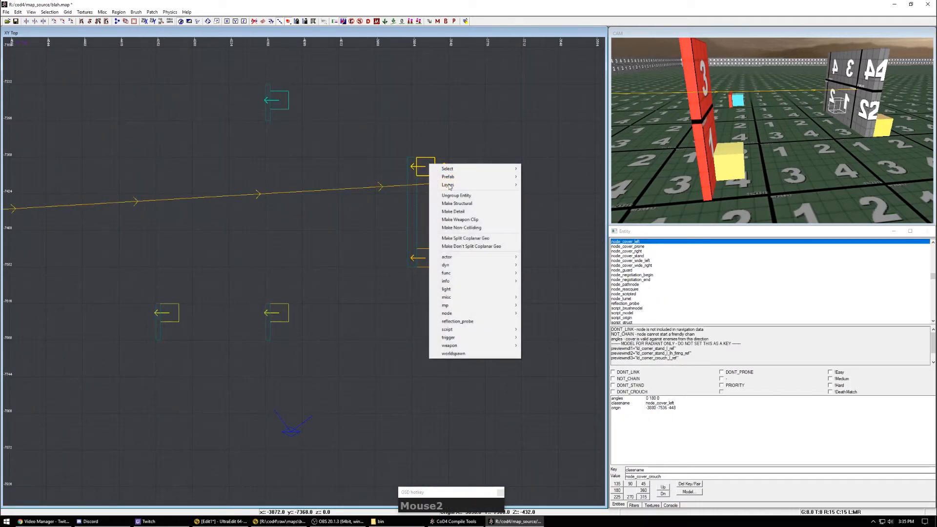
{"action": "mouse_move", "coordinate": [454, 313]}
{"action": "left_click", "coordinate": [531, 324]}
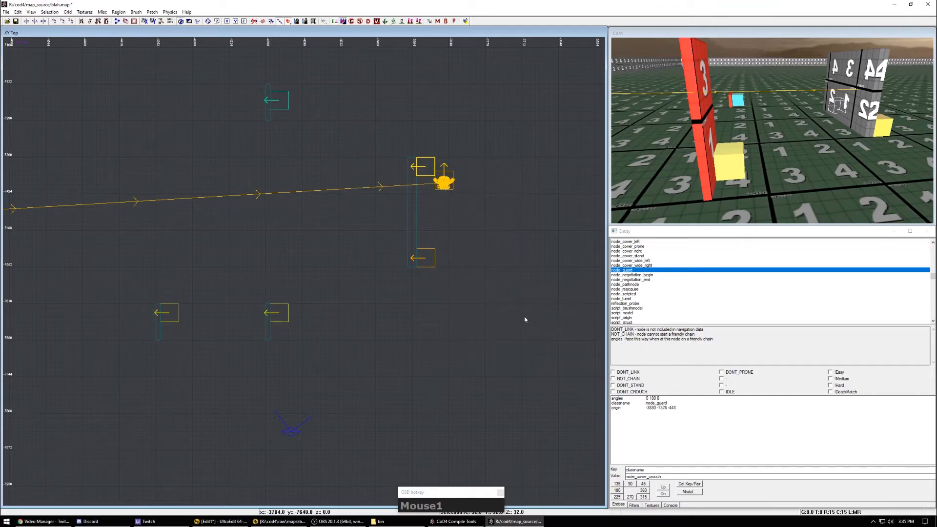
Step: Change the selected node at the grey wall's northern end to a right cover node, and clear the selection
{"action": "right_click_drag", "start_coordinate": [423, 168], "coordinate": [432, 175]}
{"action": "right_click", "coordinate": [440, 164]}
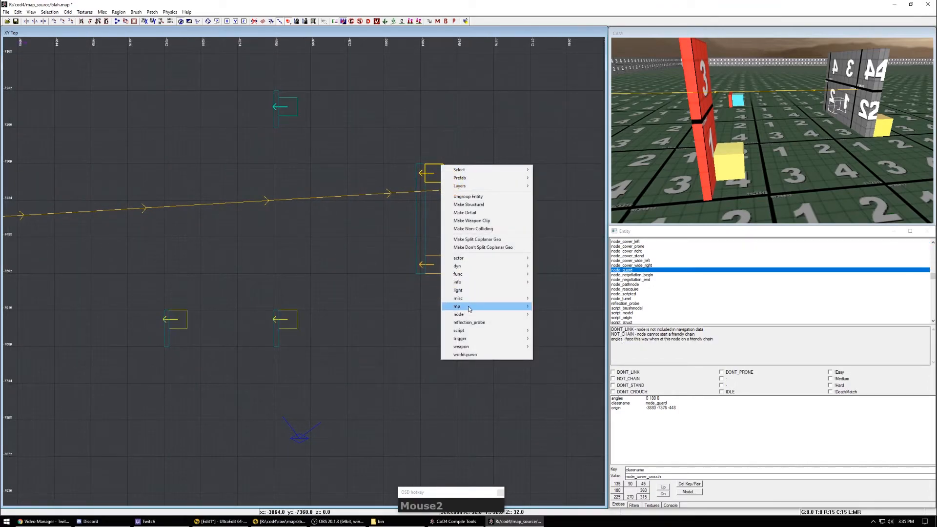
{"action": "left_click", "coordinate": [468, 314]}
{"action": "left_click", "coordinate": [559, 331]}
{"action": "left_click", "coordinate": [605, 362]}
{"action": "right_click_drag", "start_coordinate": [444, 277], "coordinate": [449, 305]}
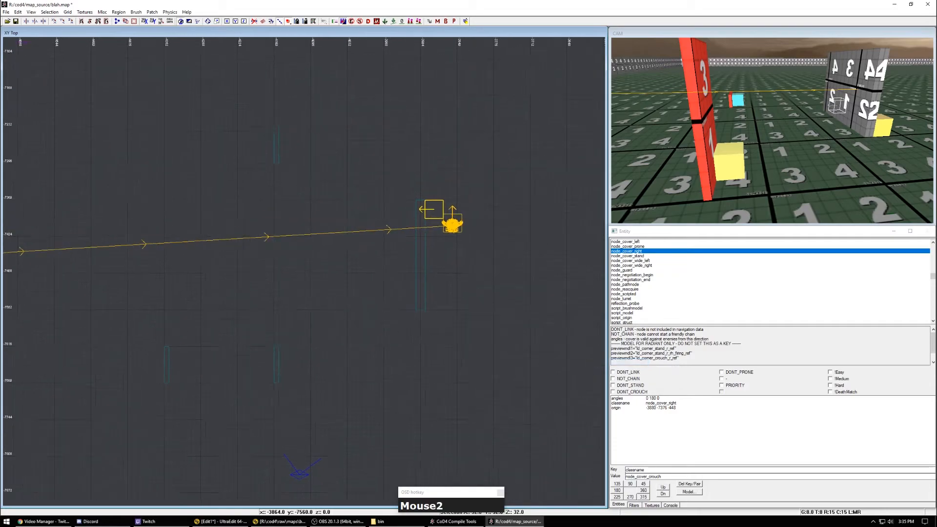
{"action": "key", "text": "Escape"}
Step: Create a crouch concealment node, rotate it to face 210 degrees, and move it just north of the low wall's crouch cover node
{"action": "right_click_drag", "start_coordinate": [308, 165], "coordinate": [387, 224]}
{"action": "right_click", "coordinate": [413, 138]}
{"action": "left_click", "coordinate": [469, 287]}
{"action": "mouse_move", "coordinate": [528, 295]}
{"action": "left_click", "coordinate": [576, 295]}
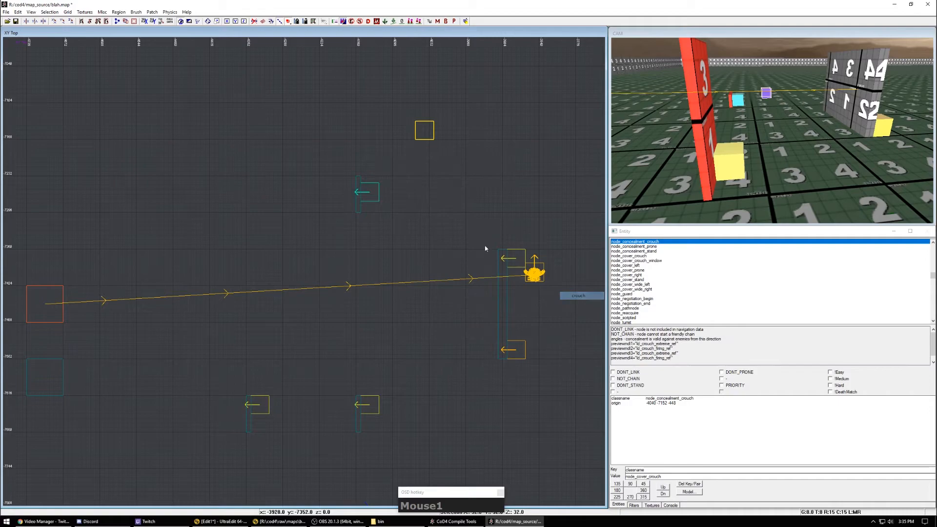
{"action": "left_click", "coordinate": [617, 497]}
{"action": "key", "text": "r"}
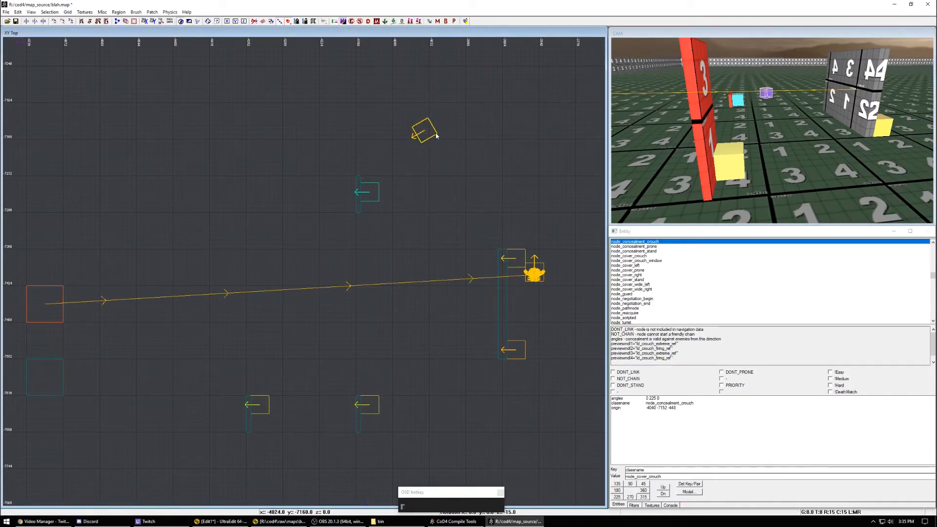
{"action": "left_click_drag", "start_coordinate": [436, 136], "coordinate": [375, 140], "text": "alt"}
{"action": "key", "text": "Escape"}
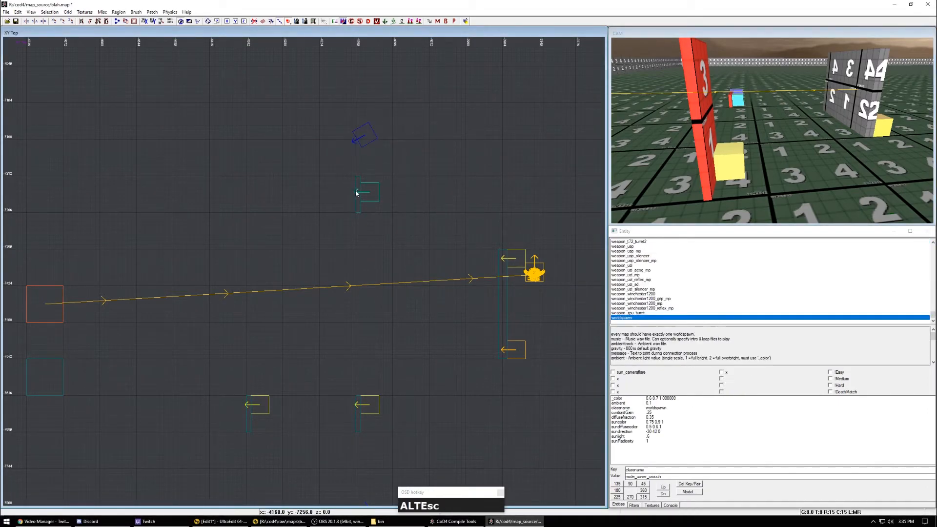
Step: Inspect the left cover node at the grey wall, and review the available node types, including the concealment variants
{"action": "mouse_move", "coordinate": [785, 131]}
{"action": "right_mouse_down"}
{"action": "mouse_move", "coordinate": [789, 109]}
{"action": "mouse_move", "coordinate": [792, 129]}
{"action": "right_mouse_up"}
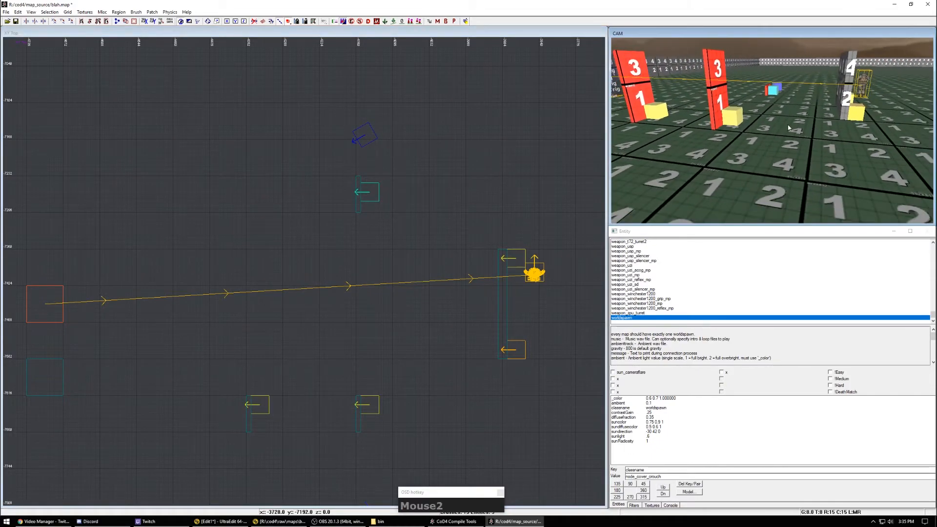
{"action": "left_click", "coordinate": [861, 114], "text": "shift"}
{"action": "right_click_drag", "start_coordinate": [431, 243], "coordinate": [412, 233]}
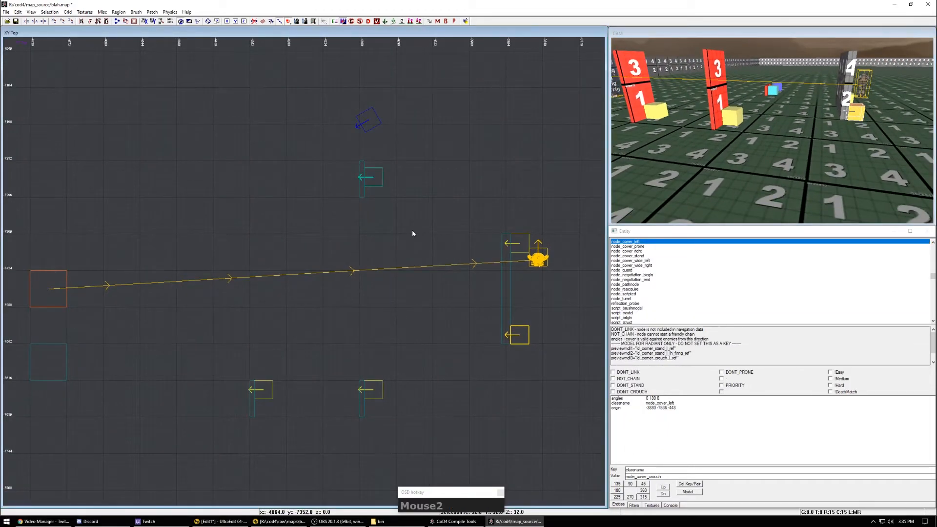
{"action": "key", "text": "Escape"}
{"action": "right_click", "coordinate": [412, 231]}
{"action": "mouse_move", "coordinate": [442, 382]}
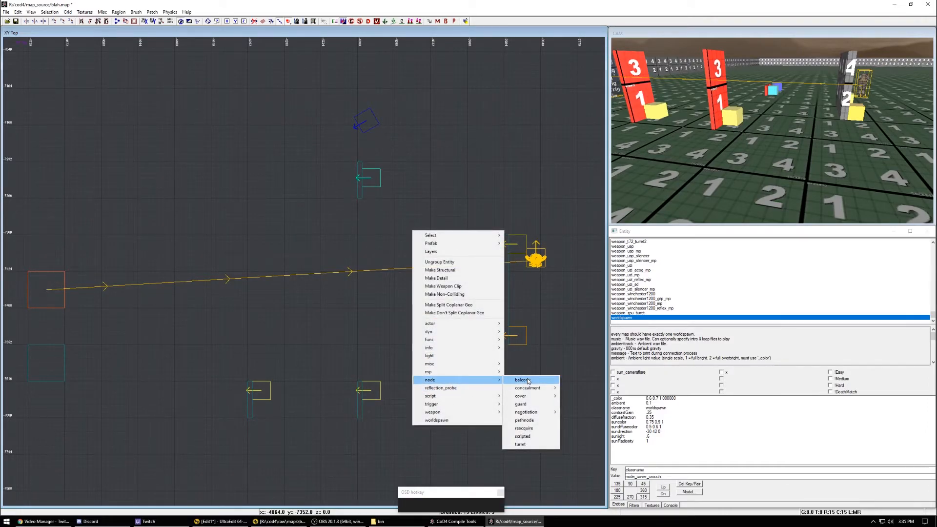
{"action": "mouse_move", "coordinate": [533, 390]}
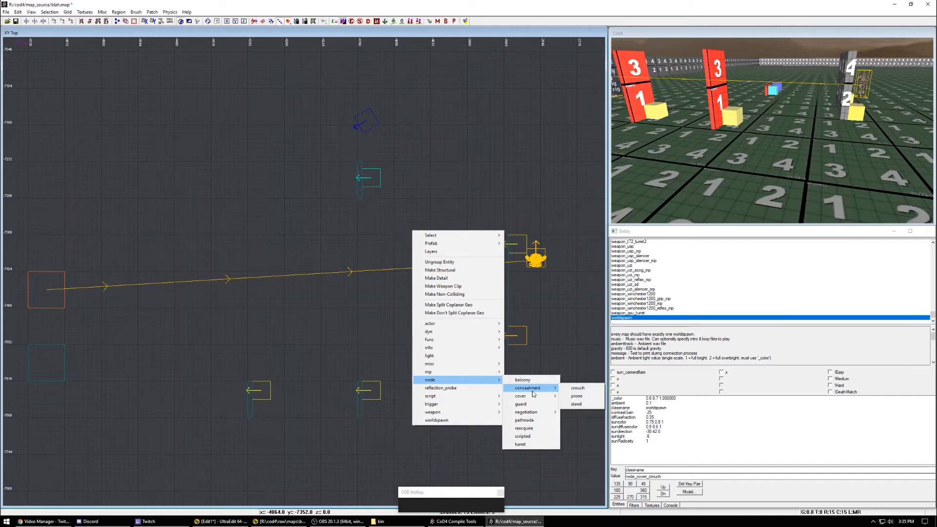
{"action": "right_click_drag", "start_coordinate": [504, 226], "coordinate": [502, 240]}
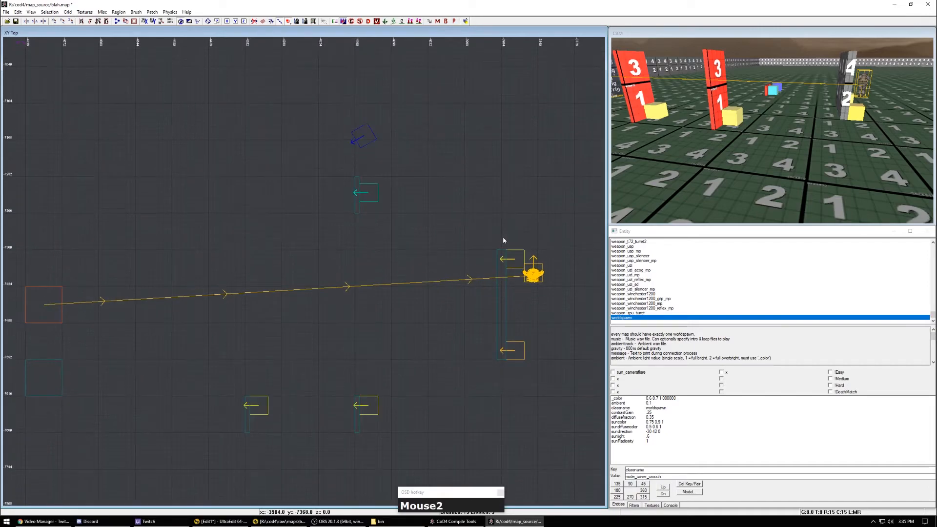
Step: Select the crouch concealment node and read its description, options and properties
{"action": "left_click", "coordinate": [363, 139], "text": "shift"}
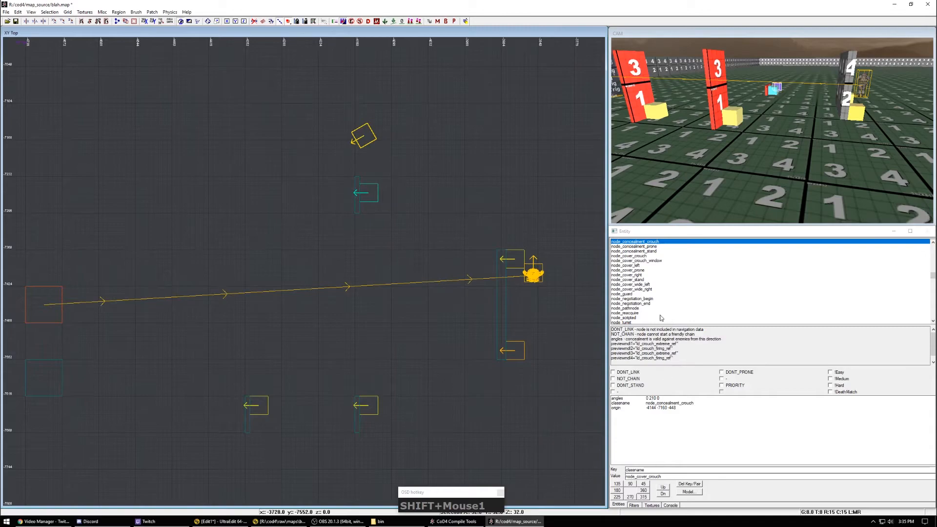
{"action": "right_click_drag", "start_coordinate": [486, 296], "coordinate": [507, 306]}
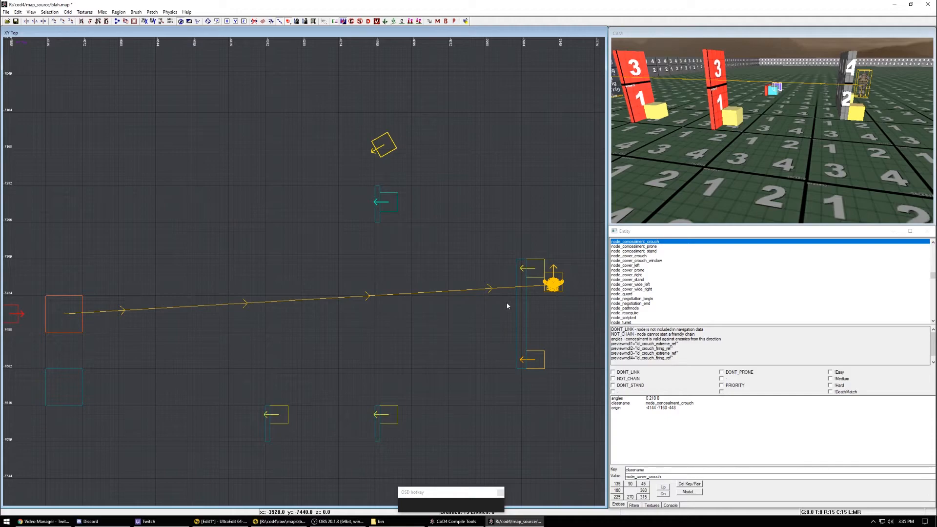
{"action": "right_click_drag", "start_coordinate": [473, 241], "coordinate": [467, 276]}
{"action": "key", "text": "Escape"}
Step: Cycle through the AI pose previews of the crouch concealment node and view them up close
{"action": "right_click_drag", "start_coordinate": [741, 104], "coordinate": [696, 159]}
{"action": "left_click", "coordinate": [688, 122], "text": "shift"}
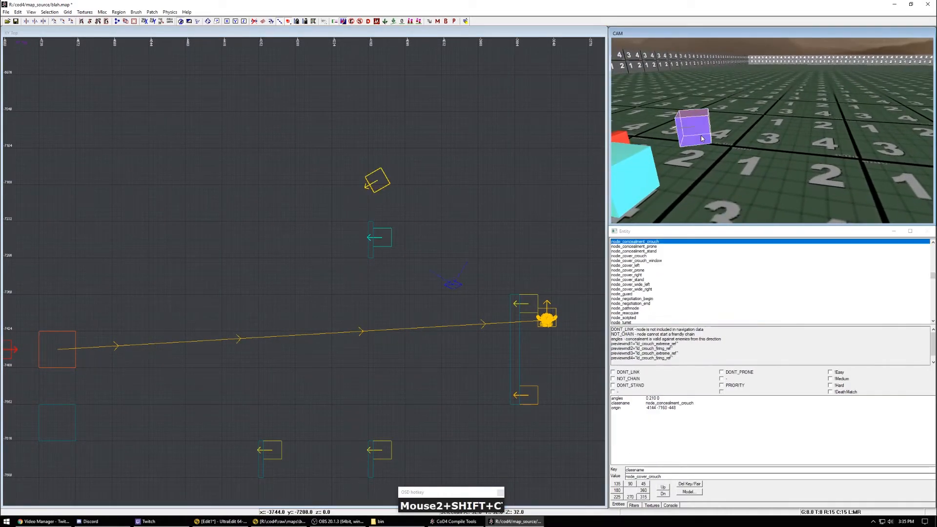
{"action": "left_click", "coordinate": [466, 21]}
{"action": "mouse_move", "coordinate": [698, 109]}
{"action": "right_mouse_down"}
{"action": "mouse_move", "coordinate": [688, 119]}
{"action": "mouse_move", "coordinate": [703, 102]}
{"action": "right_mouse_up"}
{"action": "left_click", "coordinate": [466, 21]}
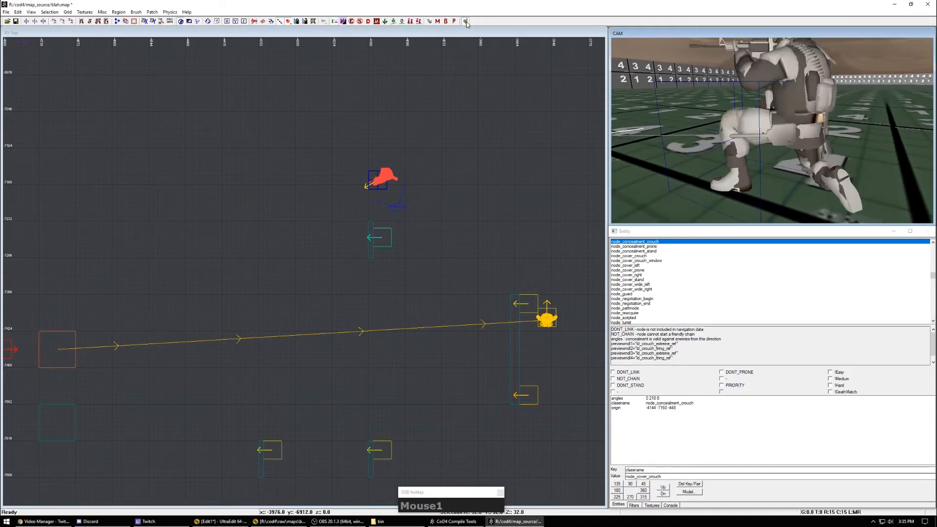
{"action": "left_click", "coordinate": [466, 22]}
{"action": "left_click", "coordinate": [466, 21]}
{"action": "right_click_drag", "start_coordinate": [683, 110], "coordinate": [698, 110]}
{"action": "key", "text": "Escape"}
Step: Select the crouch cover node behind the low red wall and compare its hiding and firing poses in the AI preview
{"action": "left_click", "coordinate": [698, 106], "text": "shift"}
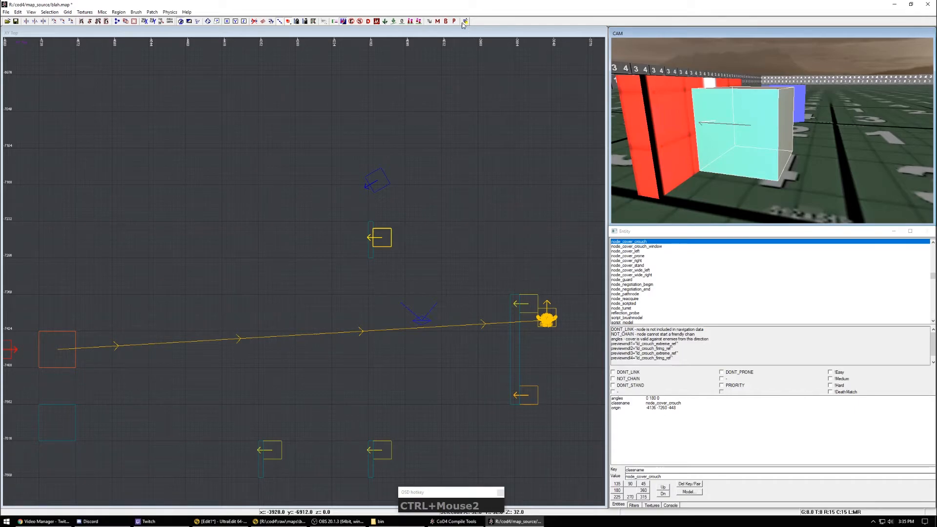
{"action": "left_click", "coordinate": [465, 21]}
{"action": "left_click", "coordinate": [466, 22]}
{"action": "left_click", "coordinate": [465, 21]}
{"action": "left_click", "coordinate": [465, 22]}
{"action": "right_click_drag", "start_coordinate": [771, 124], "coordinate": [857, 144]}
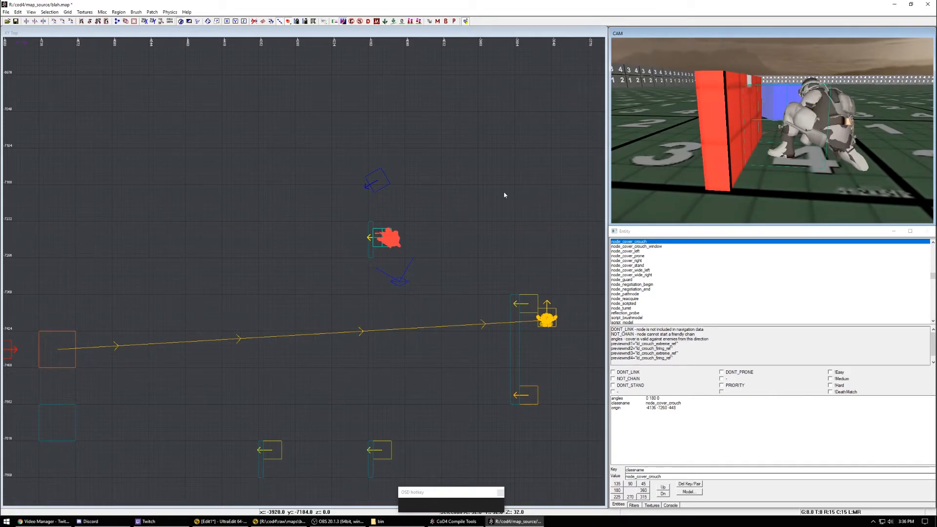
{"action": "right_click_drag", "start_coordinate": [504, 194], "coordinate": [472, 144]}
{"action": "left_click", "coordinate": [465, 21]}
{"action": "left_click", "coordinate": [466, 22]}
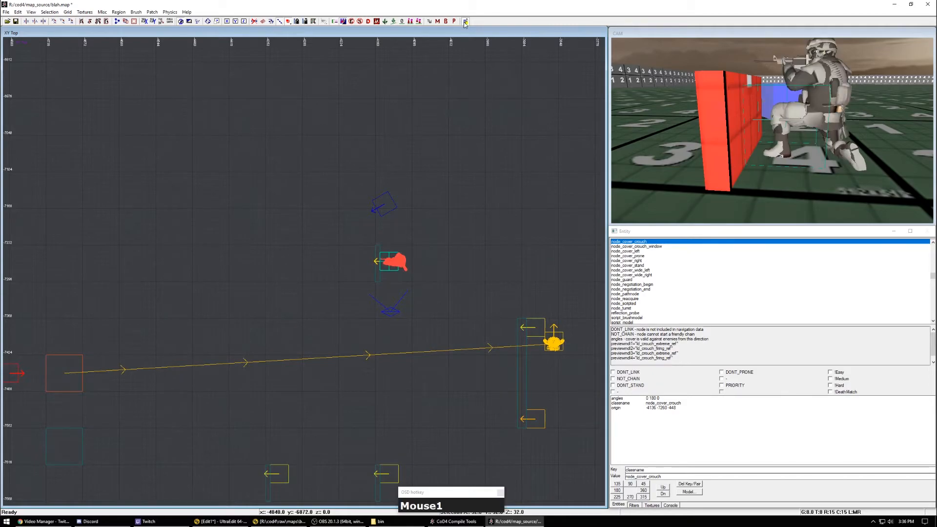
{"action": "right_click_drag", "start_coordinate": [456, 96], "coordinate": [477, 151]}
{"action": "scroll", "coordinate": [481, 259], "scroll_direction": "down", "scroll_amount": 1}
{"action": "key", "text": "Escape"}
Step: Select the right cover node at the grey wall's edge and view its AI pose preview from several angles
{"action": "right_click_drag", "start_coordinate": [800, 128], "coordinate": [772, 182]}
{"action": "left_click", "coordinate": [707, 189], "text": "shift"}
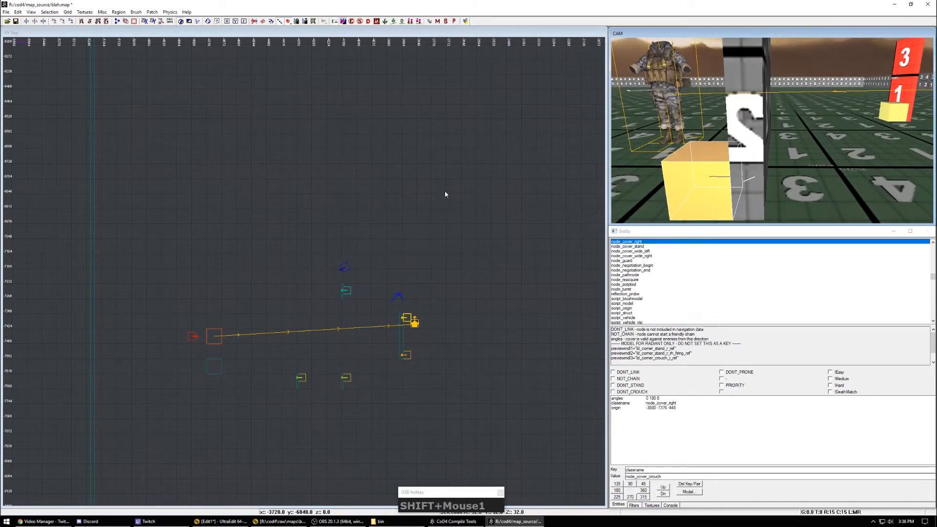
{"action": "left_click", "coordinate": [466, 22]}
{"action": "mouse_move", "coordinate": [629, 108]}
{"action": "right_mouse_down", "text": "ctrl"}
{"action": "mouse_move", "coordinate": [675, 122]}
{"action": "mouse_move", "coordinate": [616, 104]}
{"action": "right_mouse_up", "text": "ctrl"}
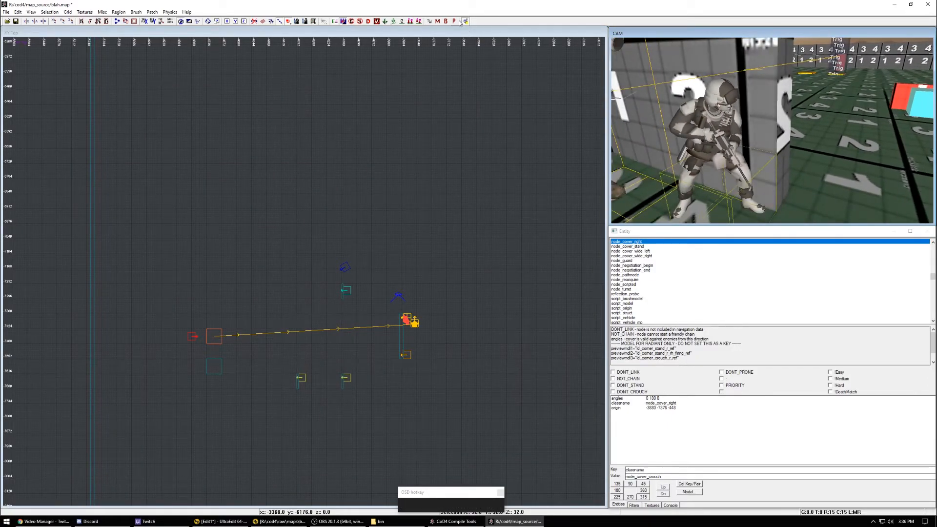
{"action": "right_click_drag", "start_coordinate": [642, 75], "coordinate": [577, 44]}
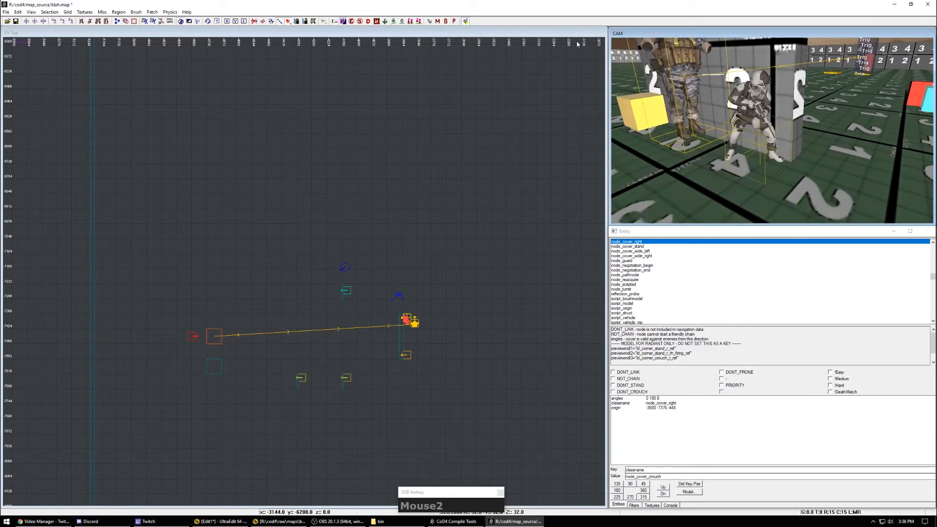
Step: Select the left cover node at the grey wall's opposite edge and cycle through its AI pose previews
{"action": "left_click", "coordinate": [466, 21]}
{"action": "mouse_move", "coordinate": [722, 112]}
{"action": "right_mouse_down"}
{"action": "mouse_move", "coordinate": [683, 120]}
{"action": "mouse_move", "coordinate": [732, 124]}
{"action": "right_mouse_up"}
{"action": "key", "text": "Escape"}
{"action": "left_click", "coordinate": [827, 131], "text": "shift"}
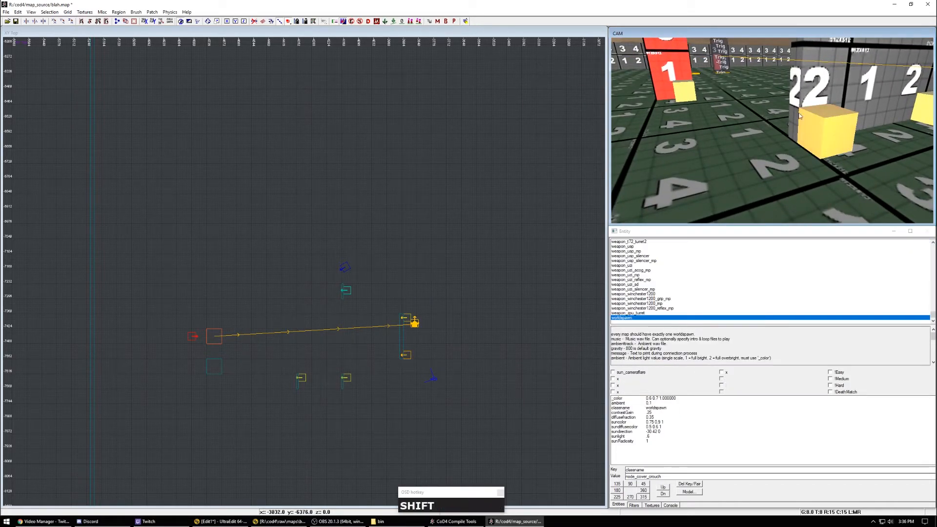
{"action": "left_click", "coordinate": [466, 21]}
{"action": "left_click", "coordinate": [466, 21]}
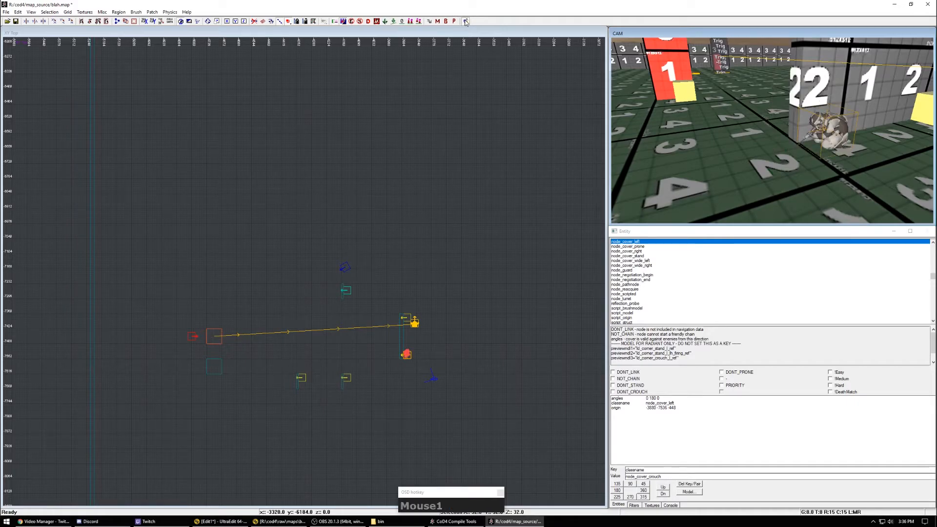
{"action": "key", "text": "Escape"}
Step: Select the right cover node behind the nearer tall red wall, cycle its AI pose preview and read its stance options
{"action": "right_click_drag", "start_coordinate": [829, 125], "coordinate": [722, 114]}
{"action": "left_click", "coordinate": [777, 120], "text": "shift"}
{"action": "left_click", "coordinate": [466, 21]}
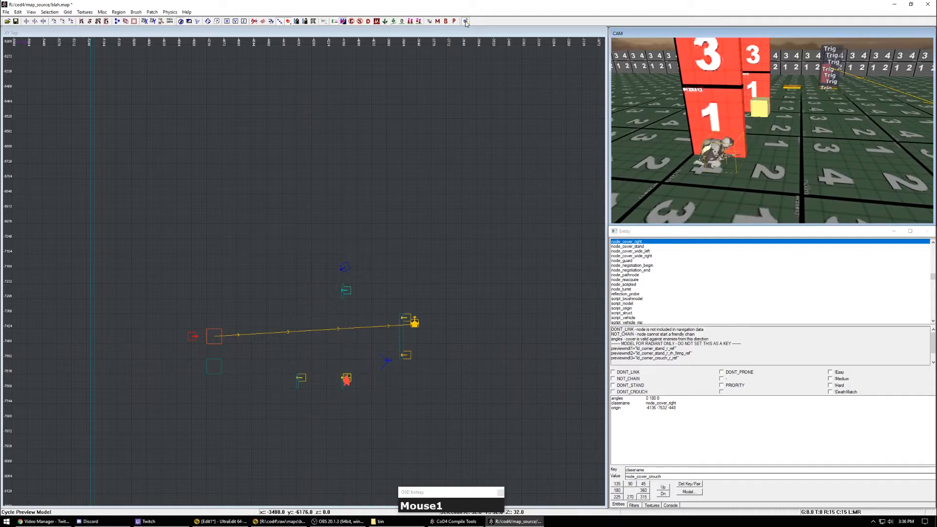
{"action": "key", "text": "Escape"}
{"action": "right_click_drag", "start_coordinate": [730, 154], "coordinate": [783, 168]}
{"action": "left_click", "coordinate": [759, 201], "text": "shift"}
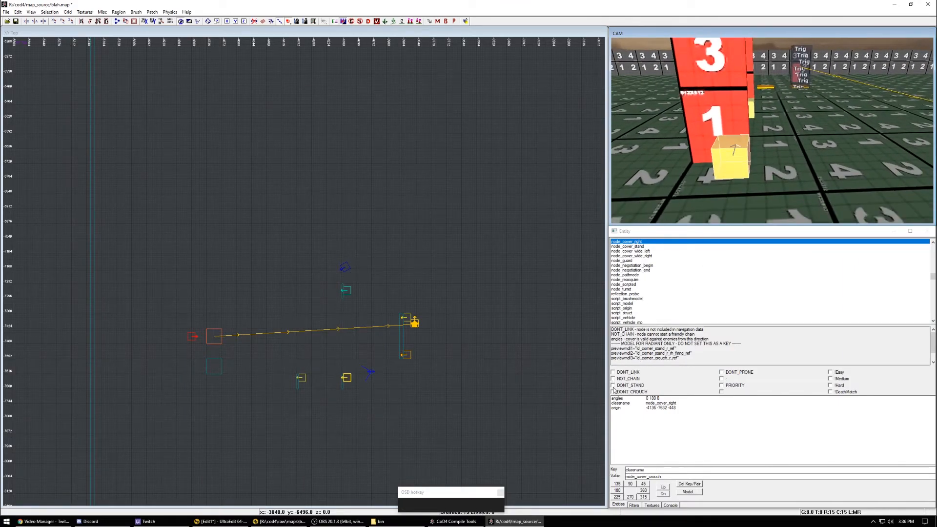
{"action": "right_click_drag", "start_coordinate": [732, 161], "coordinate": [698, 181]}
{"action": "key", "text": "Escape"}
Step: Select the crouch cover node behind the low red wall and the neighbouring crouch concealment node to compare their classes and properties
{"action": "left_click", "coordinate": [726, 128], "text": "shift"}
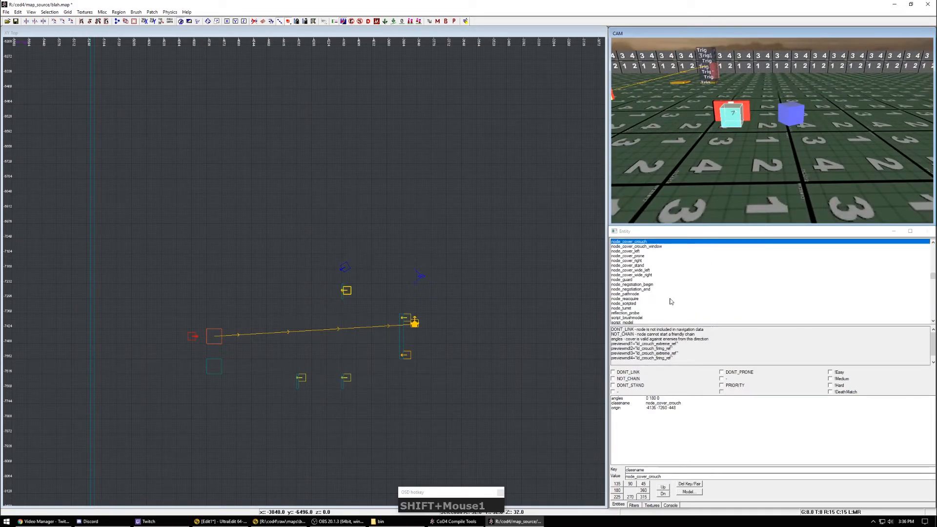
{"action": "right_click_drag", "start_coordinate": [726, 128], "coordinate": [734, 170]}
{"action": "key", "text": "Escape"}
{"action": "mouse_move", "coordinate": [737, 139]}
{"action": "right_mouse_down"}
{"action": "mouse_move", "coordinate": [718, 118]}
{"action": "mouse_move", "coordinate": [732, 156]}
{"action": "right_mouse_up"}
{"action": "left_click", "coordinate": [719, 119], "text": "shift"}
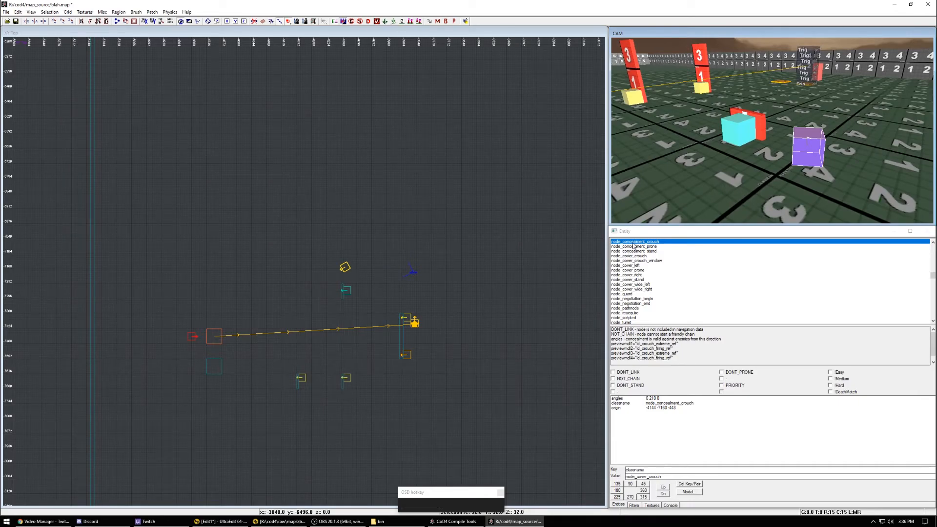
{"action": "scroll", "coordinate": [481, 297], "scroll_direction": "down", "scroll_amount": 1}
{"action": "key", "text": "Escape"}
Step: Save blah.map with the placed cover and concealment nodes
{"action": "scroll", "coordinate": [357, 303], "scroll_direction": "up", "scroll_amount": 1}
{"action": "scroll", "coordinate": [358, 303], "scroll_direction": "up", "scroll_amount": 2}
{"action": "right_click_drag", "start_coordinate": [412, 306], "coordinate": [376, 208]}
{"action": "key", "text": "ctrl+s"}
Step: Select the trigger_multiple volume and read its description, options and target
{"action": "right_click_drag", "start_coordinate": [693, 127], "coordinate": [680, 148]}
{"action": "right_click_drag", "start_coordinate": [801, 124], "coordinate": [779, 122]}
{"action": "left_click", "coordinate": [780, 122], "text": "shift"}
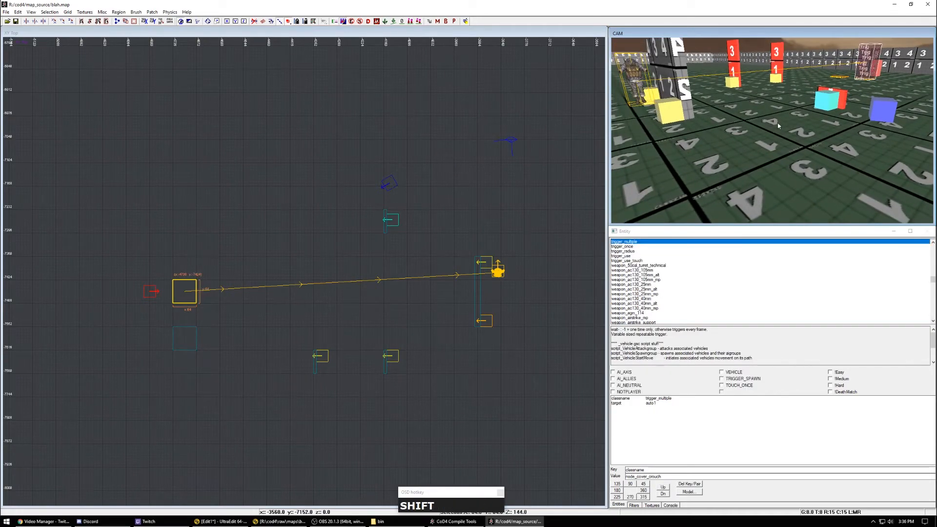
{"action": "right_click", "coordinate": [478, 277]}
{"action": "scroll", "coordinate": [478, 277], "scroll_direction": "down", "scroll_amount": 1}
{"action": "key", "text": "Escape"}
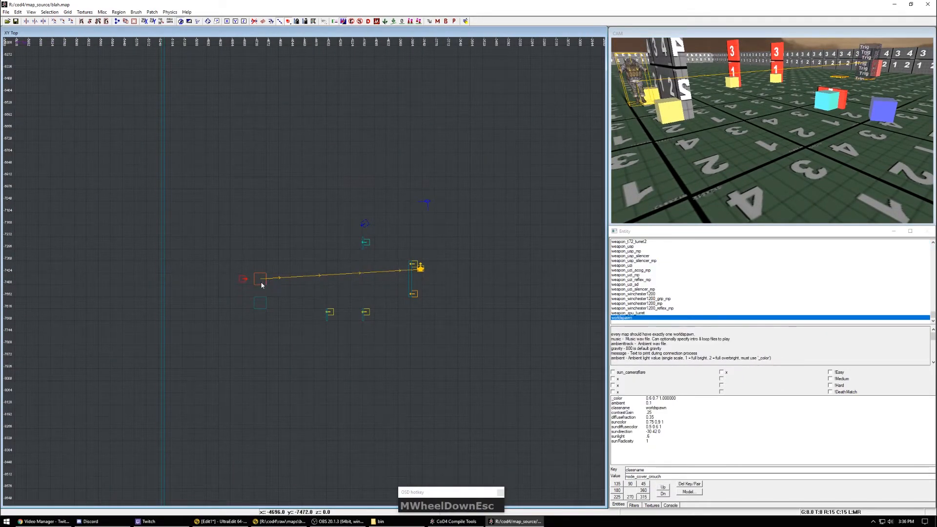
{"action": "left_click", "coordinate": [874, 68], "text": "shift"}
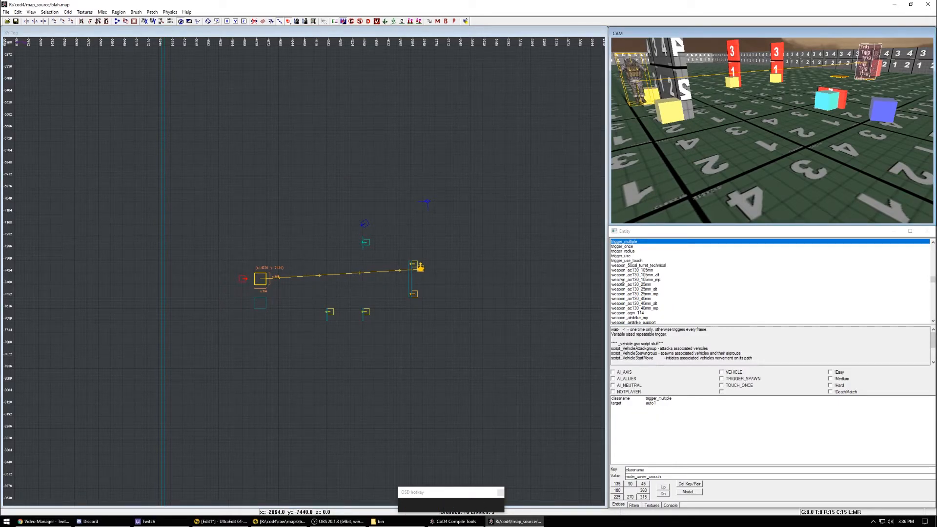
Step: Select the trigger together with its linked enemy actor and review the actor's SPAWNER option and key values
{"action": "key", "text": "Escape"}
{"action": "left_click", "coordinate": [865, 65], "text": "shift"}
{"action": "left_click", "coordinate": [420, 268], "text": "shift"}
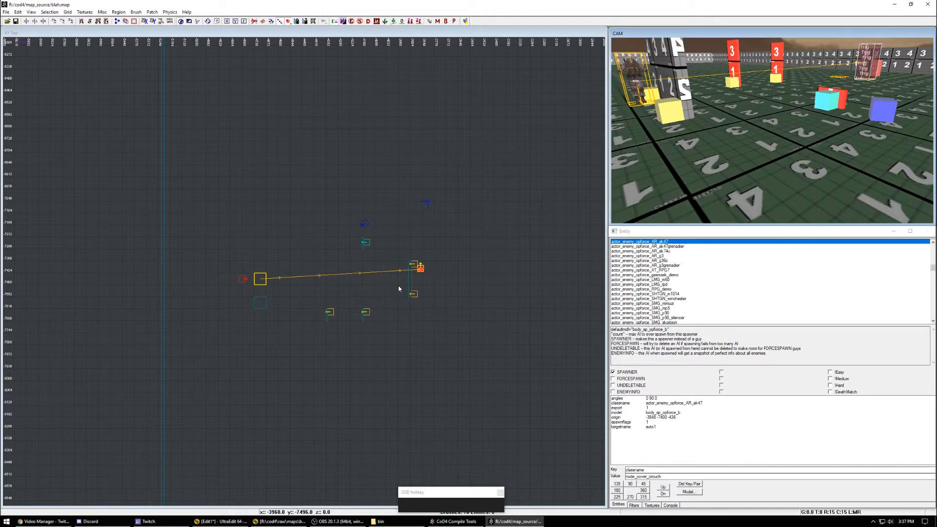
{"action": "key", "text": "Escape"}
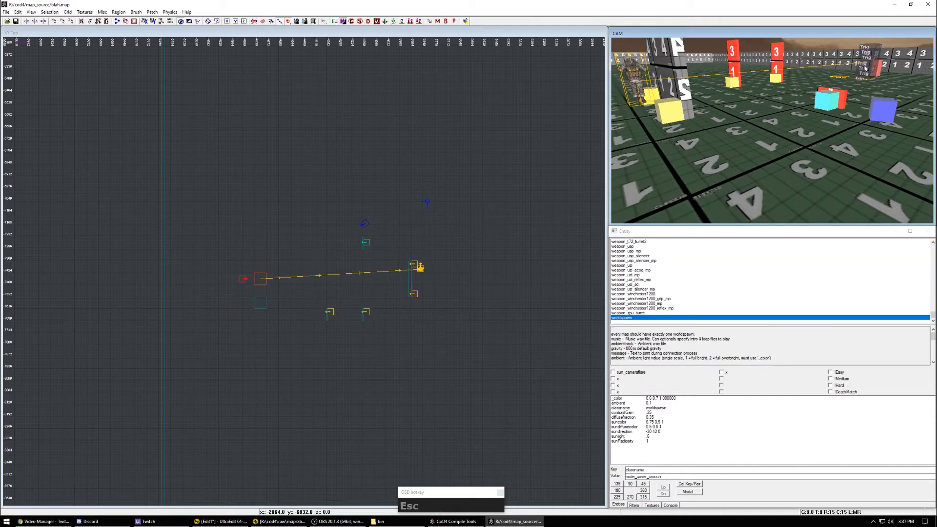
Step: Enable the TRIGGER_SPAWN option on the trigger_multiple linked to the enemy actor and save the map
{"action": "left_click", "coordinate": [868, 63], "text": "shift"}
{"action": "left_click", "coordinate": [721, 378]}
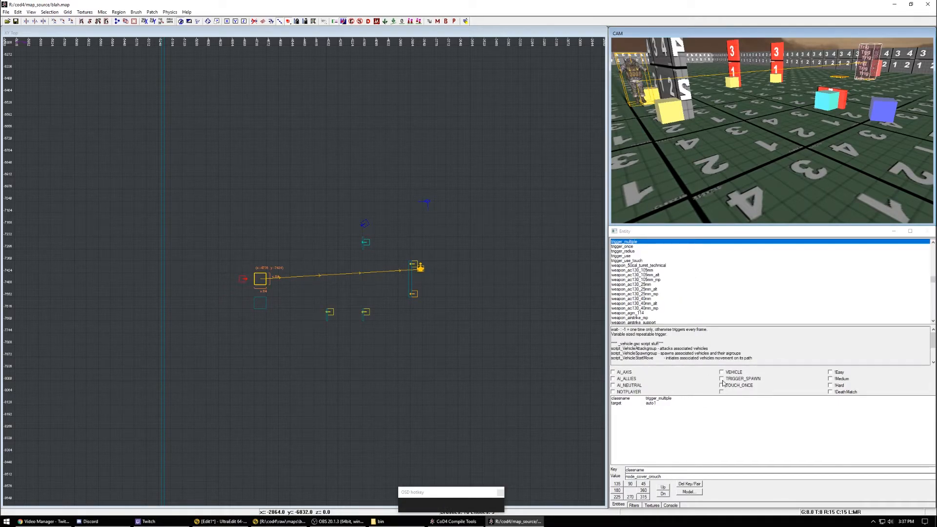
{"action": "right_click_drag", "start_coordinate": [341, 292], "coordinate": [325, 331]}
{"action": "scroll", "coordinate": [530, 307], "scroll_direction": "down", "scroll_amount": 1}
{"action": "scroll", "coordinate": [428, 309], "scroll_direction": "up", "scroll_amount": 1}
{"action": "key", "text": "Escape"}
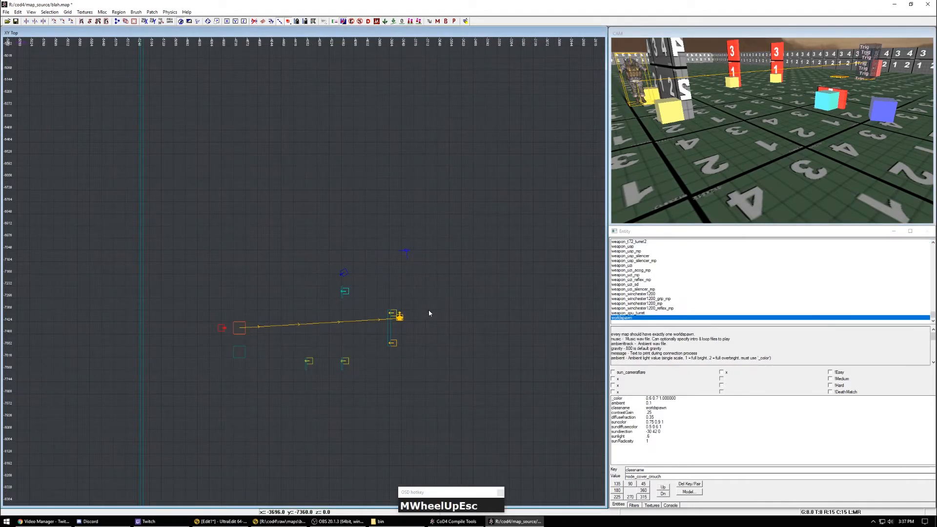
{"action": "key", "text": "ctrl+s"}
Step: In CoD4 Compile Tools, enable Compile Lighting for blah and turn off onlyents in the BSP options
{"action": "left_click", "coordinate": [454, 521]}
{"action": "left_click", "coordinate": [375, 168]}
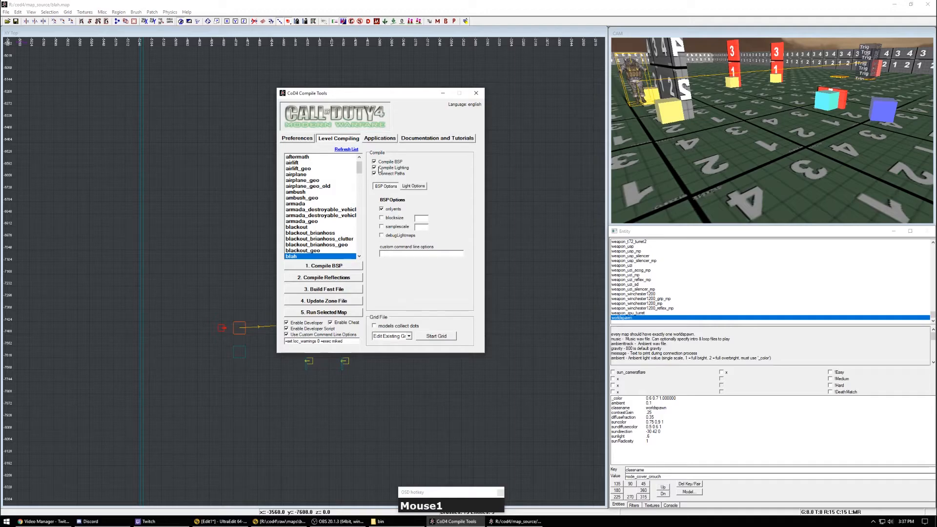
{"action": "left_click", "coordinate": [392, 213]}
{"action": "left_click", "coordinate": [380, 189]}
{"action": "left_click", "coordinate": [386, 188]}
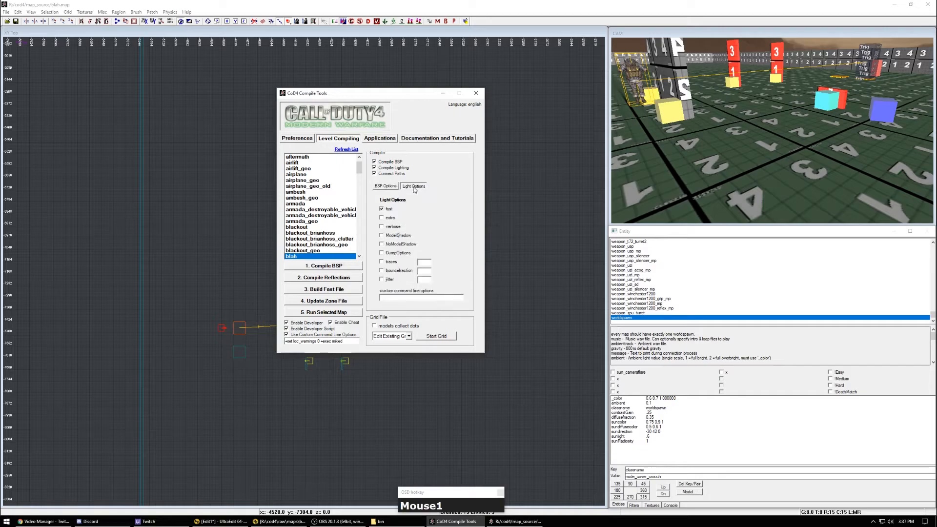
{"action": "left_click", "coordinate": [387, 189]}
{"action": "left_click", "coordinate": [387, 190]}
{"action": "left_click", "coordinate": [387, 189]}
Step: Go through the fast and extra settings in the light options and return to the BSP options
{"action": "left_click", "coordinate": [409, 190]}
{"action": "left_click", "coordinate": [390, 218]}
{"action": "left_click", "coordinate": [381, 218]}
{"action": "left_click", "coordinate": [381, 209]}
{"action": "left_click", "coordinate": [393, 186]}
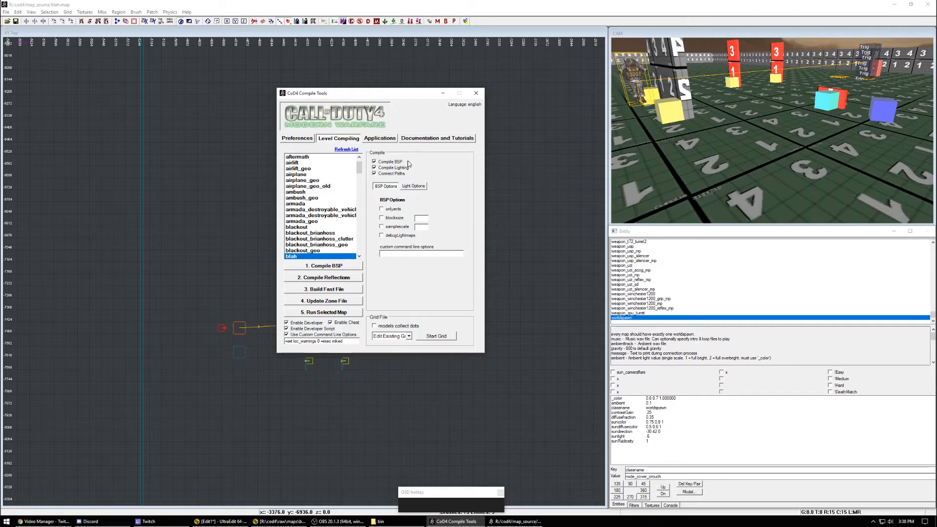
Step: Switch back to the map editor and examine the walls, nodes and trigger area from several camera angles
{"action": "right_click_drag", "start_coordinate": [825, 107], "coordinate": [852, 98]}
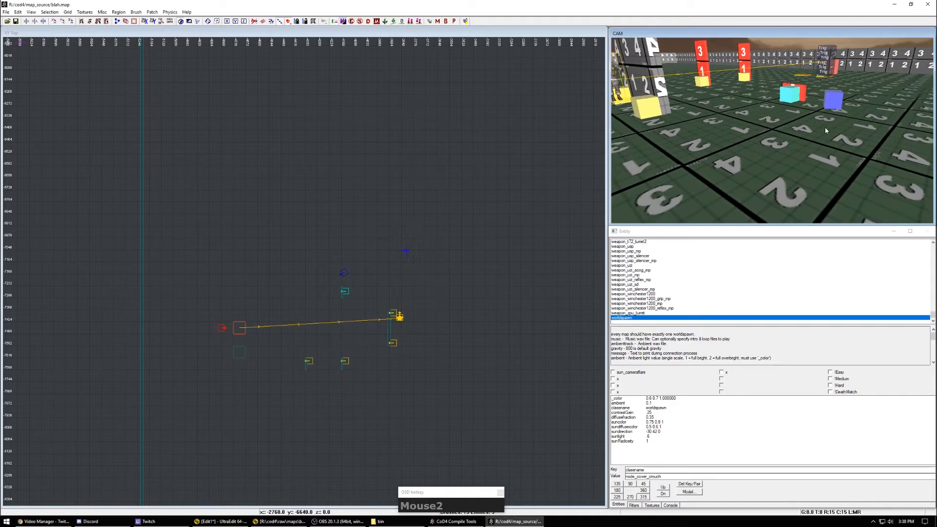
{"action": "left_click", "coordinate": [857, 88], "text": "shift"}
{"action": "left_click", "coordinate": [860, 65], "text": "shift"}
{"action": "left_click", "coordinate": [707, 53], "text": "shift"}
{"action": "right_click_drag", "start_coordinate": [752, 106], "coordinate": [752, 112], "text": "ctrl+shift"}
{"action": "left_click", "coordinate": [752, 121], "text": "shift"}
{"action": "right_click_drag", "start_coordinate": [712, 135], "coordinate": [713, 161], "text": "shift"}
{"action": "key", "text": "Escape"}
{"action": "key", "text": "alt+Tab"}
{"action": "right_click_drag", "start_coordinate": [825, 139], "coordinate": [842, 141]}
{"action": "left_click", "coordinate": [825, 147], "text": "shift"}
{"action": "right_click_drag", "start_coordinate": [431, 239], "coordinate": [450, 213]}
{"action": "key", "text": "Escape"}
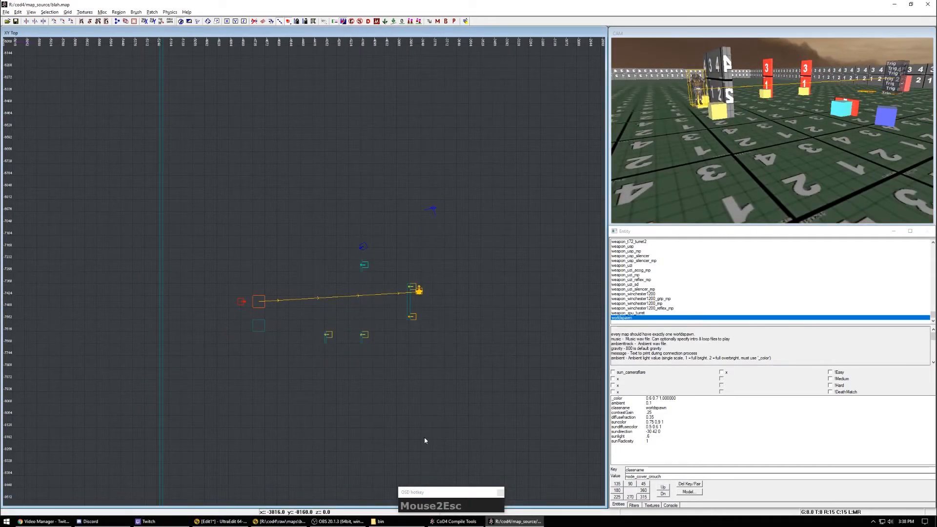
Step: Check the compile options once more and save blah.map in the map editor before compiling
{"action": "left_click", "coordinate": [465, 521]}
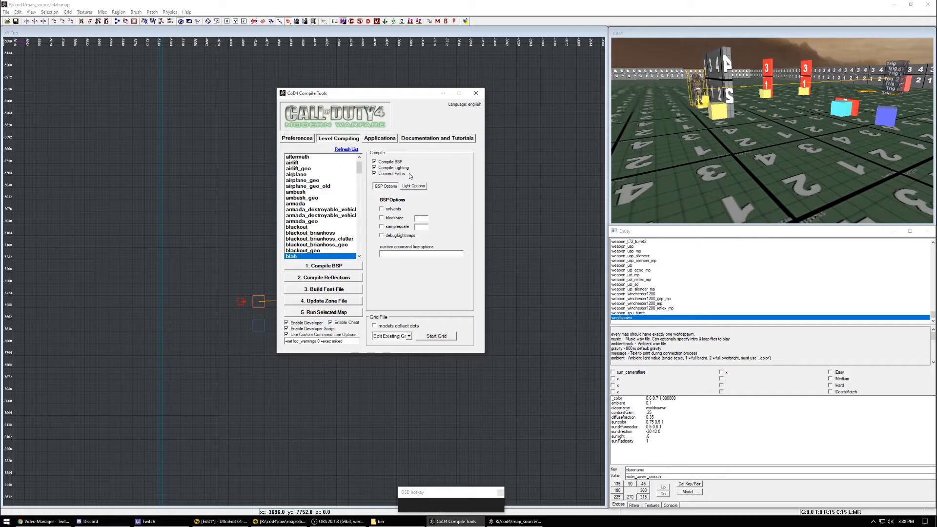
{"action": "right_click", "coordinate": [687, 171]}
{"action": "key", "text": "Escape"}
{"action": "right_click_drag", "start_coordinate": [357, 311], "coordinate": [377, 275]}
{"action": "key", "text": "ctrl+s"}
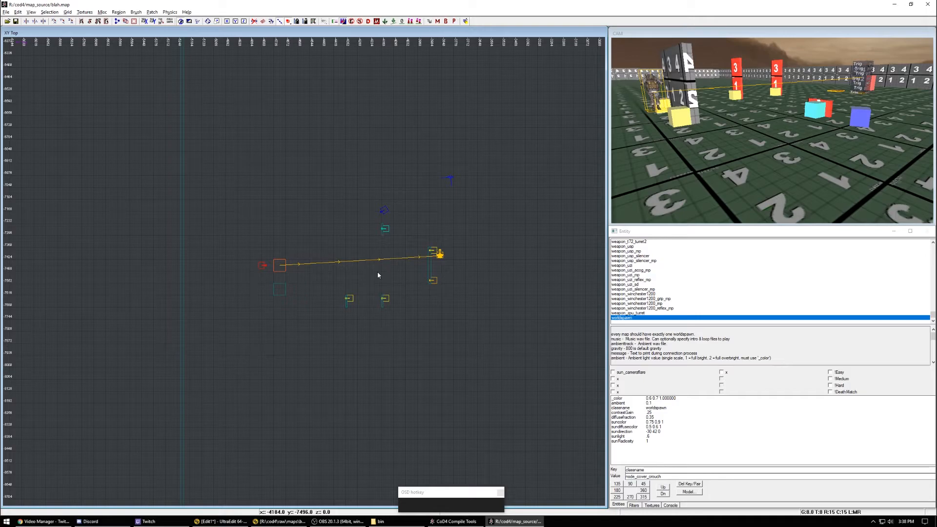
Step: Compile blah's BSP with lighting and connected paths in CoD4 Compile Tools and dismiss the finished console
{"action": "left_click", "coordinate": [456, 521]}
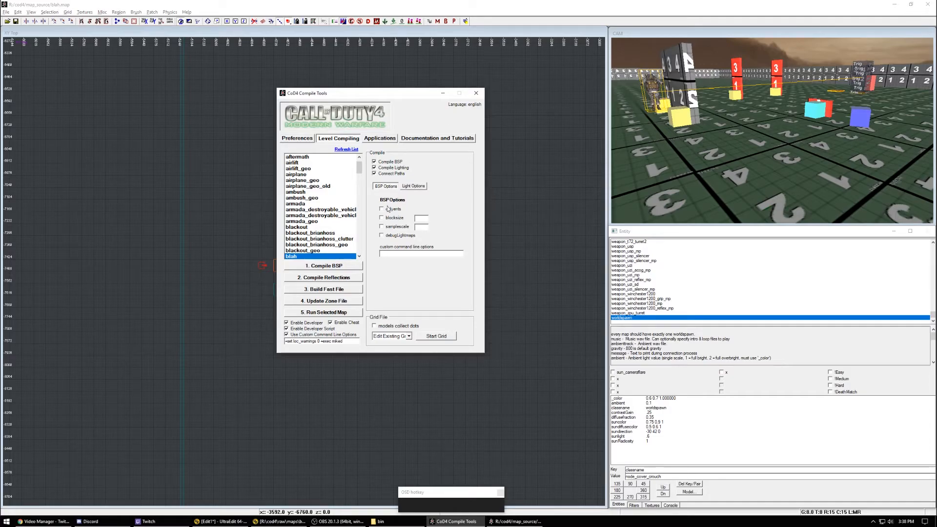
{"action": "left_click", "coordinate": [334, 265]}
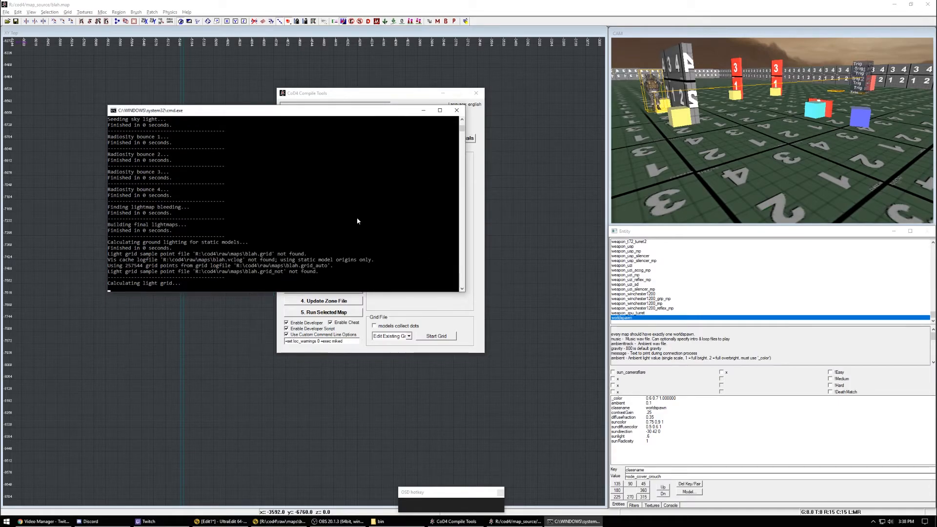
{"action": "left_click", "coordinate": [290, 219]}
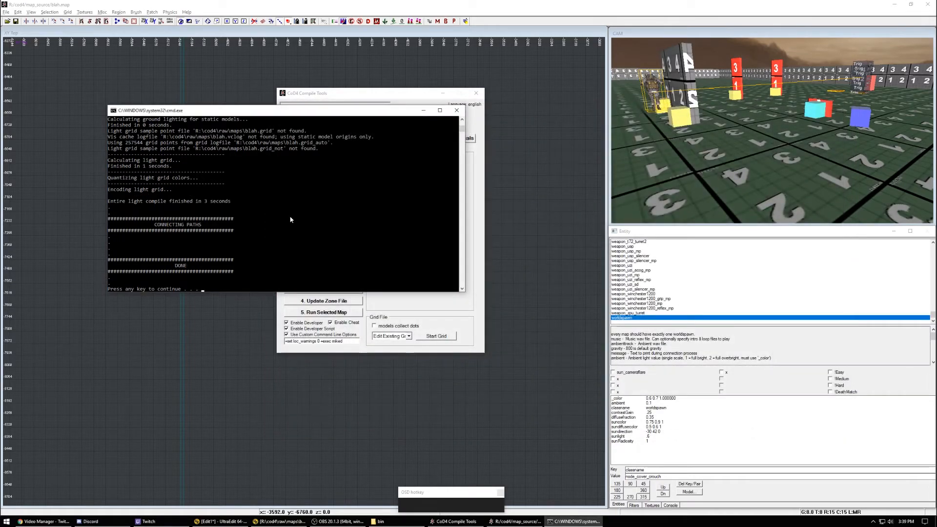
{"action": "left_click", "coordinate": [277, 223]}
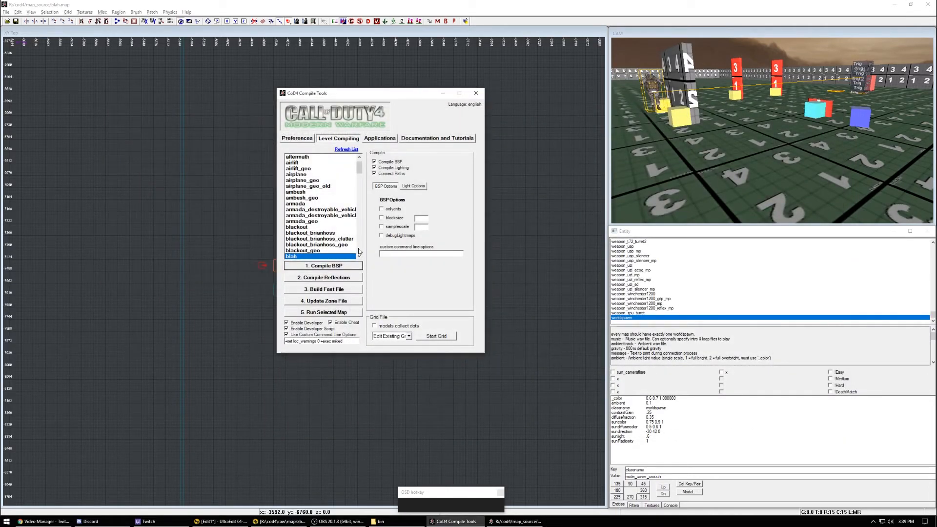
Step: Compile the reflections for blah and build its fast file
{"action": "left_click", "coordinate": [341, 278]}
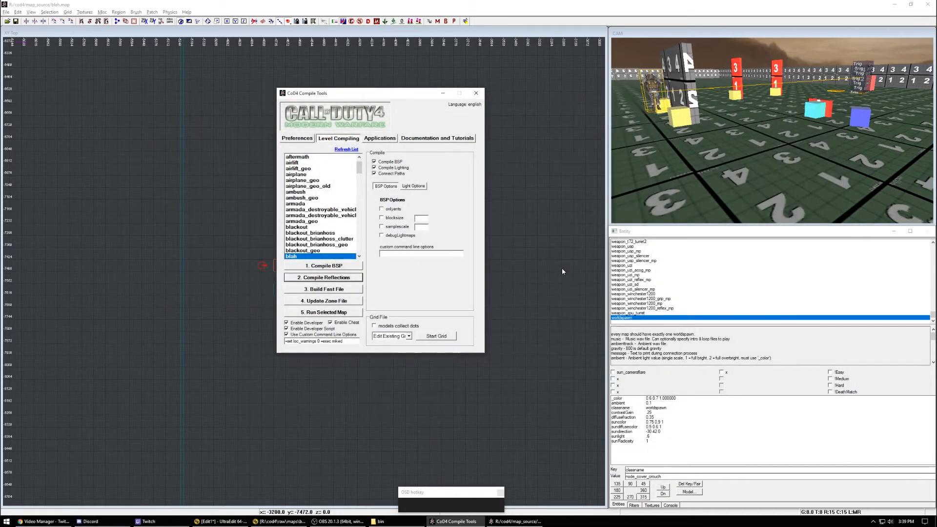
{"action": "left_click", "coordinate": [337, 290]}
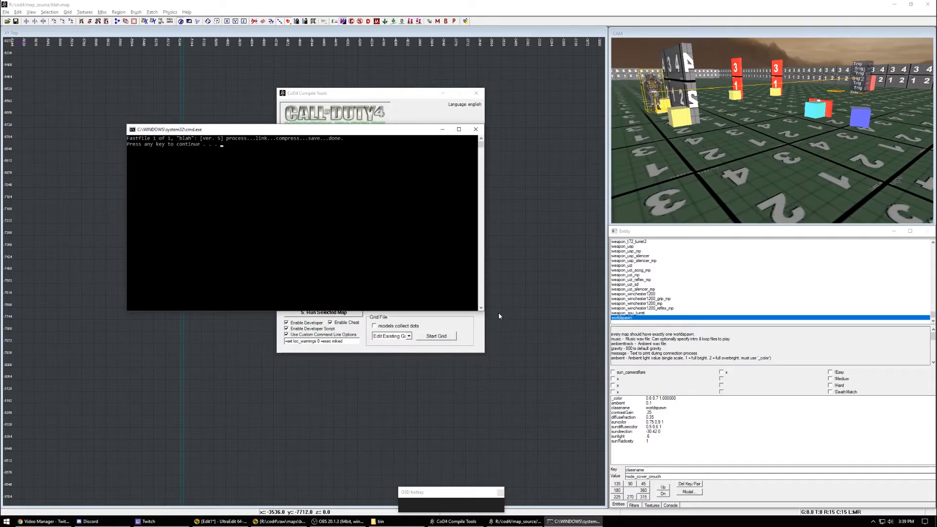
{"action": "key", "text": "Return"}
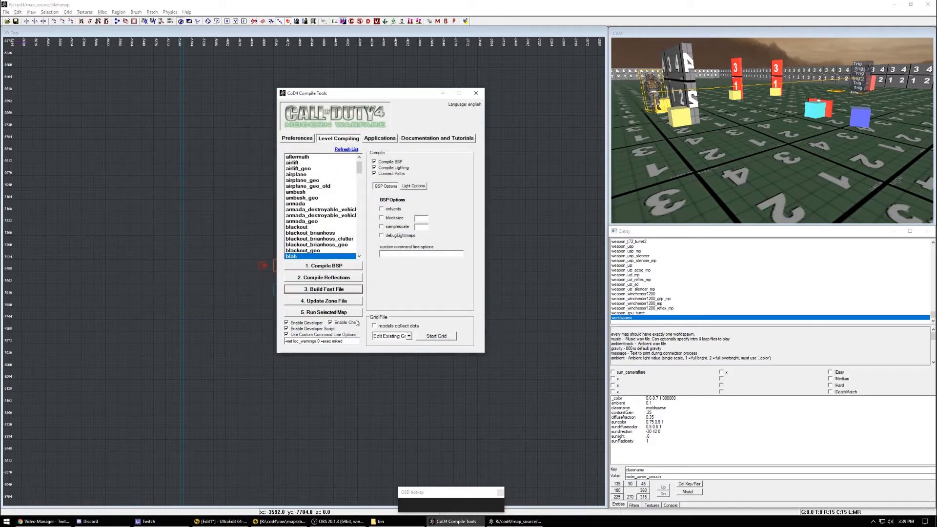
Step: Review the custom command line options +set loc_warnings 0 +exec miked and run the blah map in the game
{"action": "left_click_drag", "start_coordinate": [318, 342], "coordinate": [300, 342]}
{"action": "left_click", "coordinate": [288, 342]}
{"action": "left_click_drag", "start_coordinate": [352, 340], "coordinate": [285, 341]}
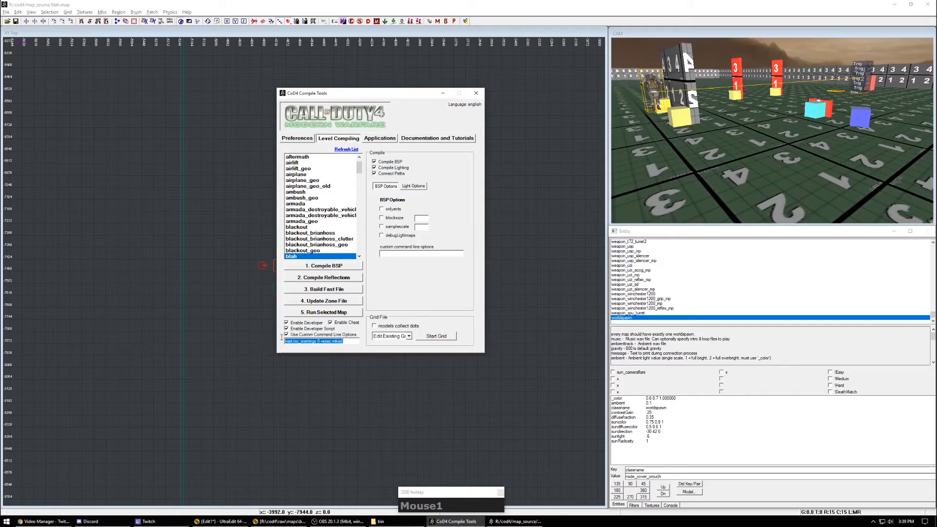
{"action": "left_click", "coordinate": [337, 341]}
{"action": "left_click", "coordinate": [326, 312]}
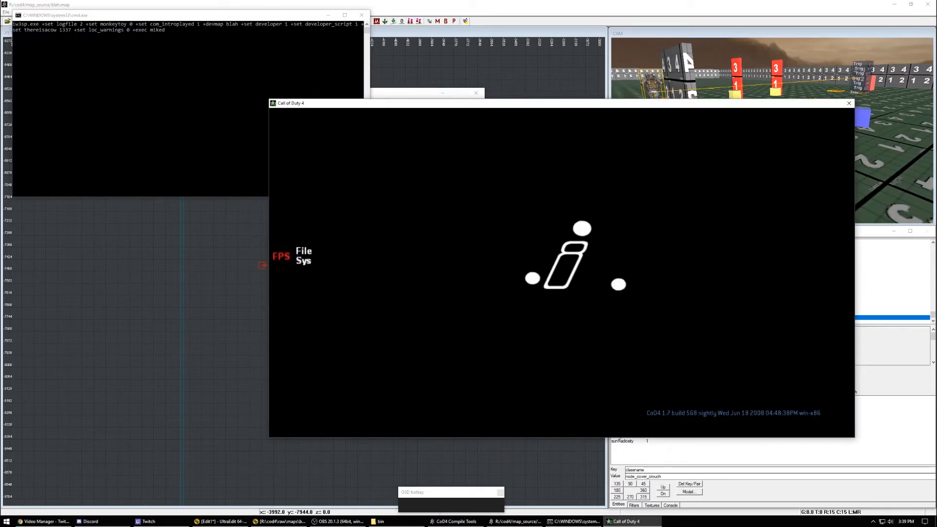
Step: Enter the running level and turn on the r_showTris wireframe display at value 2
{"action": "left_click", "coordinate": [561, 272]}
{"action": "key", "text": "q"}
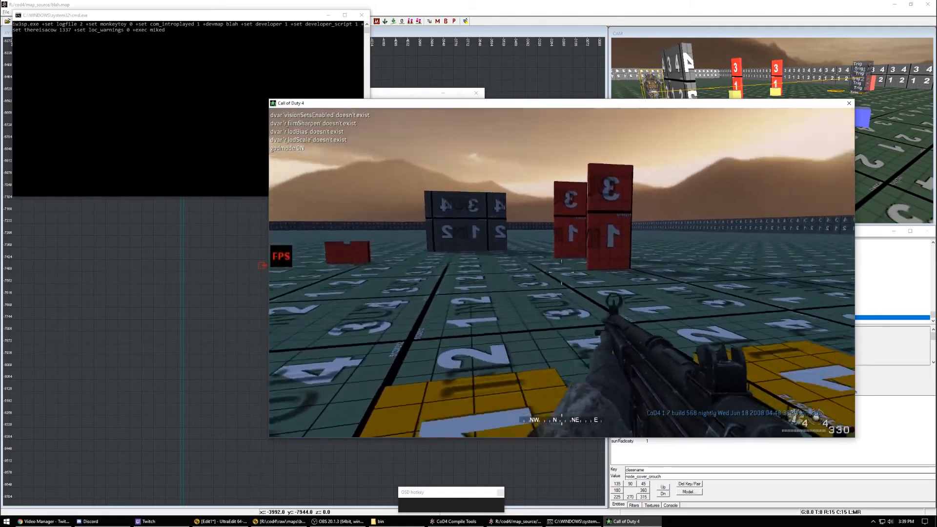
{"action": "key", "text": "j"}
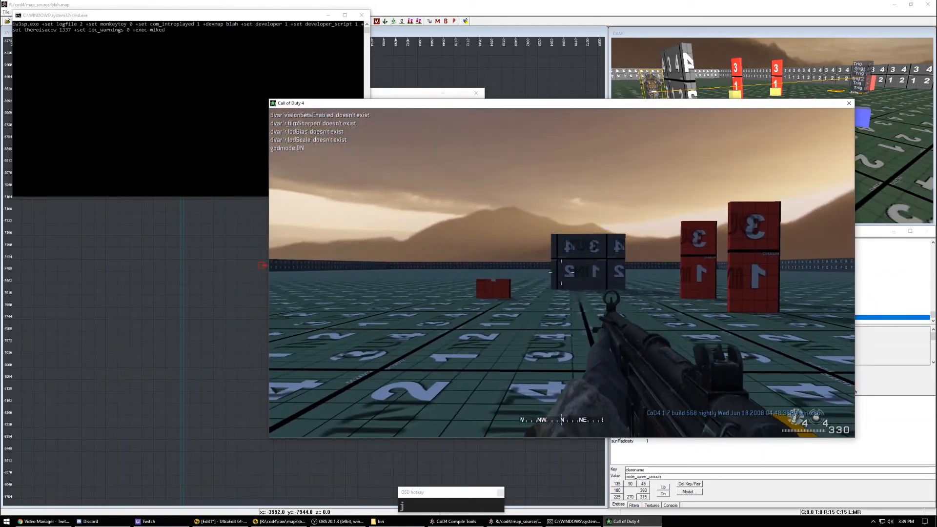
{"action": "key", "text": "F10"}
{"action": "key", "text": "F10"}
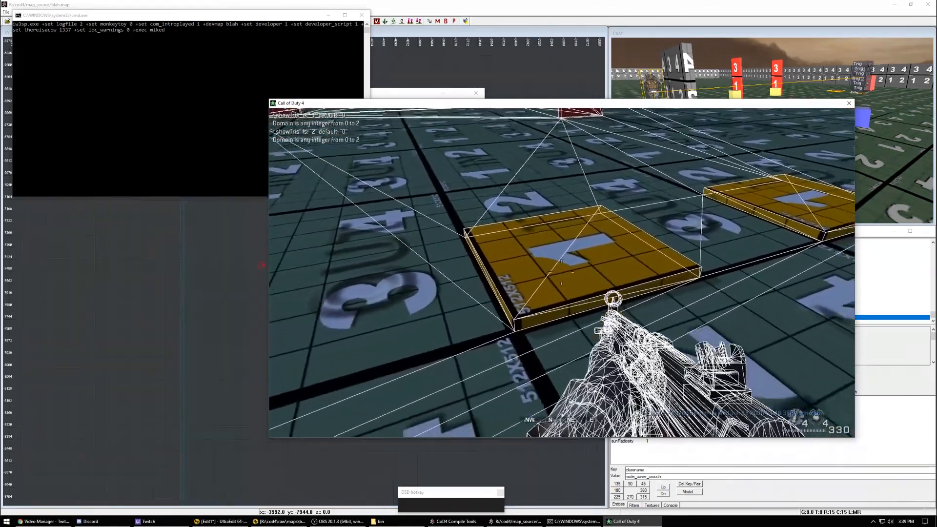
Step: Check the trigger layout in the map editor and return to the game to watch the enemy through the wireframe view
{"action": "key", "text": "super"}
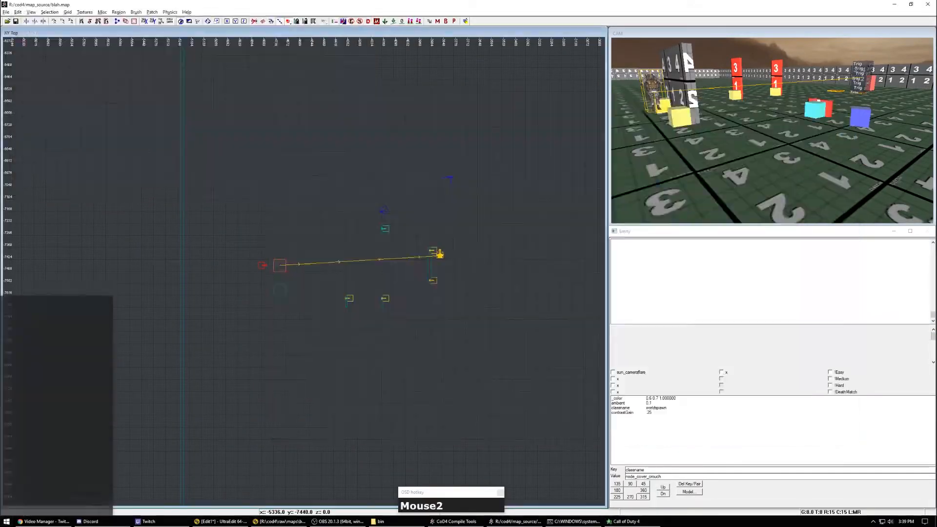
{"action": "right_click", "coordinate": [286, 270]}
{"action": "left_click", "coordinate": [624, 522]}
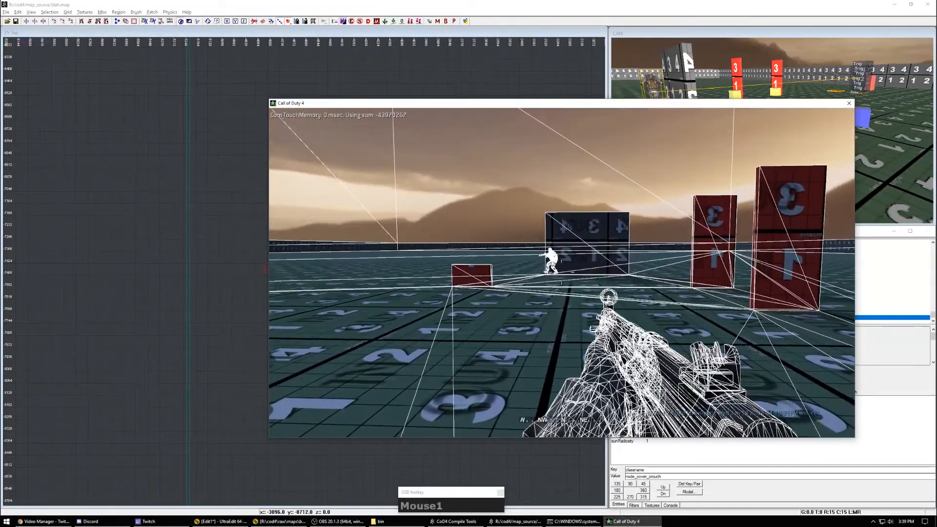
{"action": "right_click", "coordinate": [562, 273]}
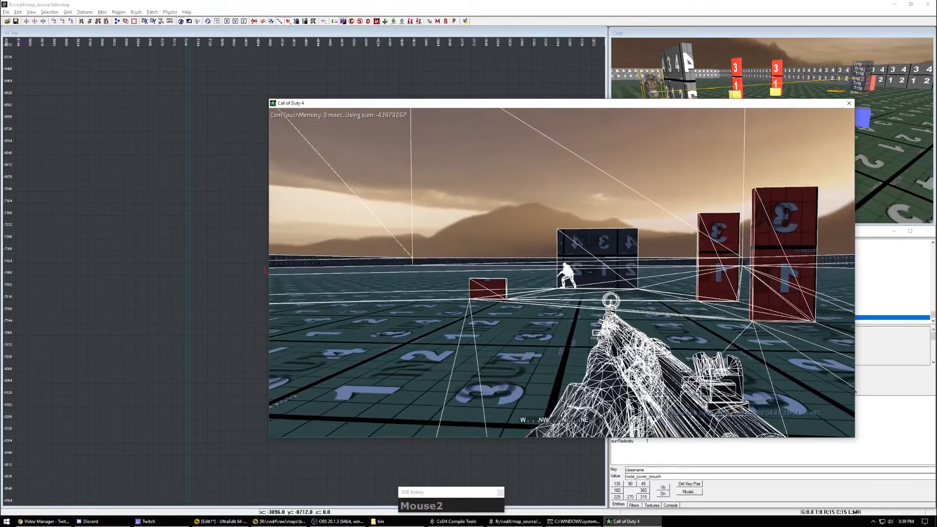
Step: Move around the yellow blocks and aim at the enemy beside the grey wall to watch its behaviour in wireframe
{"action": "key", "text": "k"}
{"action": "key", "text": "l"}
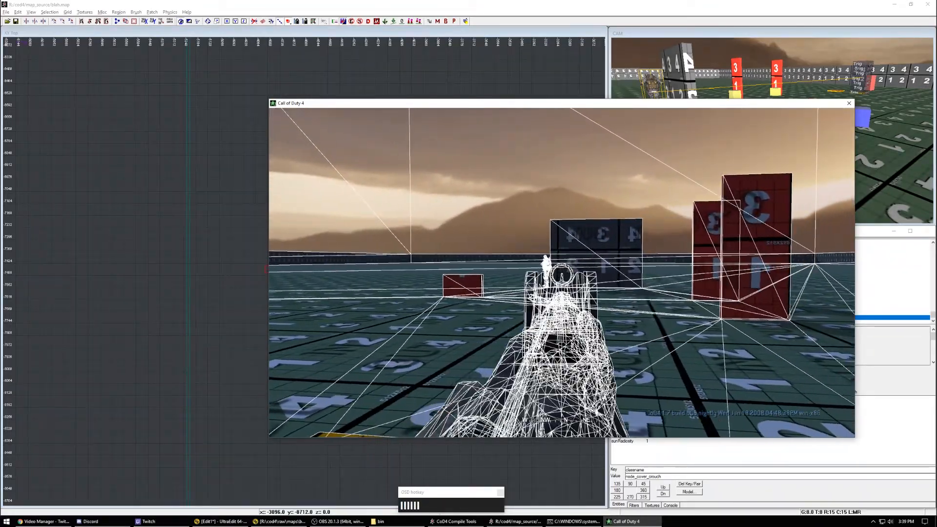
{"action": "key", "text": "j"}
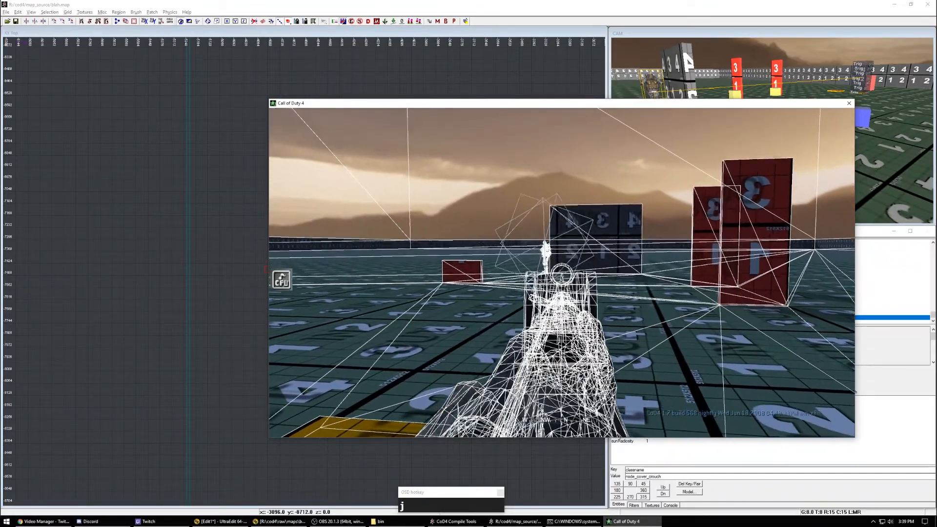
{"action": "key", "text": "j"}
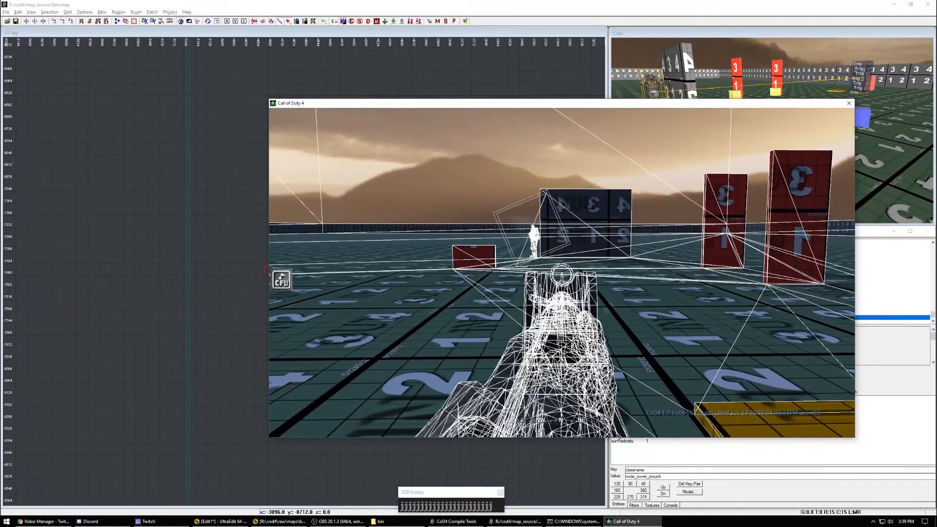
{"action": "key", "text": "l"}
{"action": "key", "text": "j"}
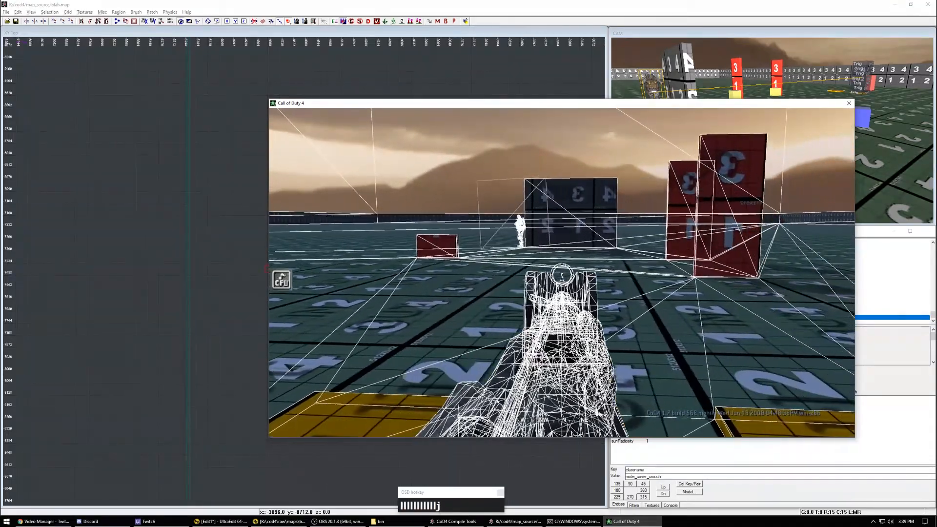
{"action": "key", "text": "l"}
{"action": "right_click", "coordinate": [562, 274]}
{"action": "right_click", "coordinate": [562, 273], "text": "alt"}
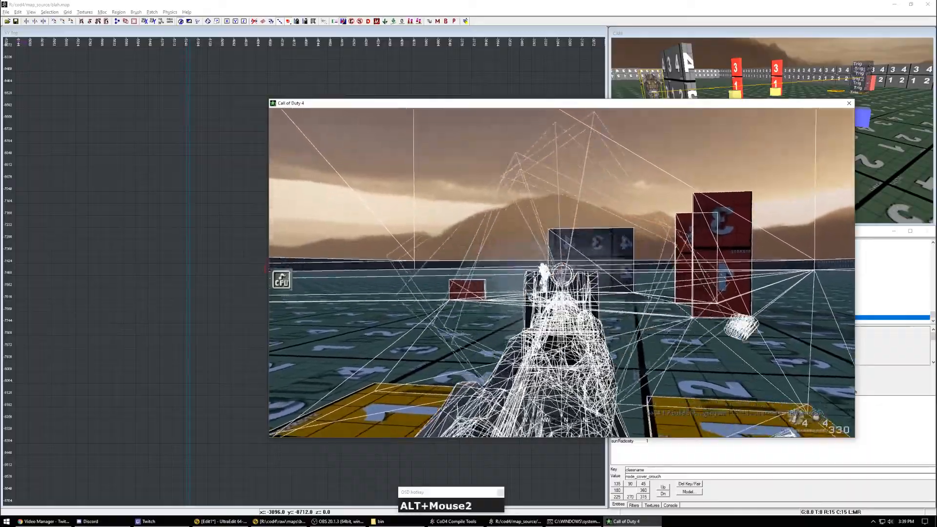
Step: Fire at the enemy from around the red blocks and watch how it moves at its cover node
{"action": "key", "text": "j"}
{"action": "left_click", "coordinate": [561, 273]}
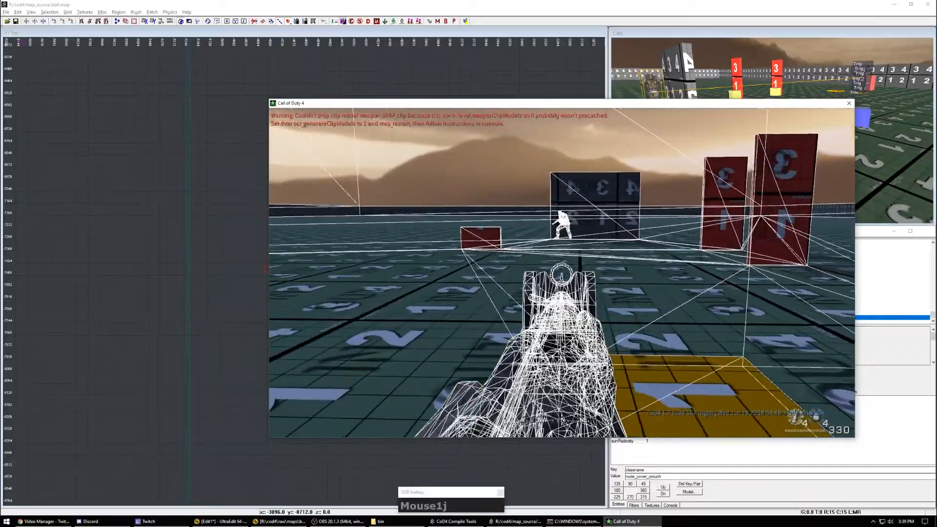
{"action": "key", "text": "l"}
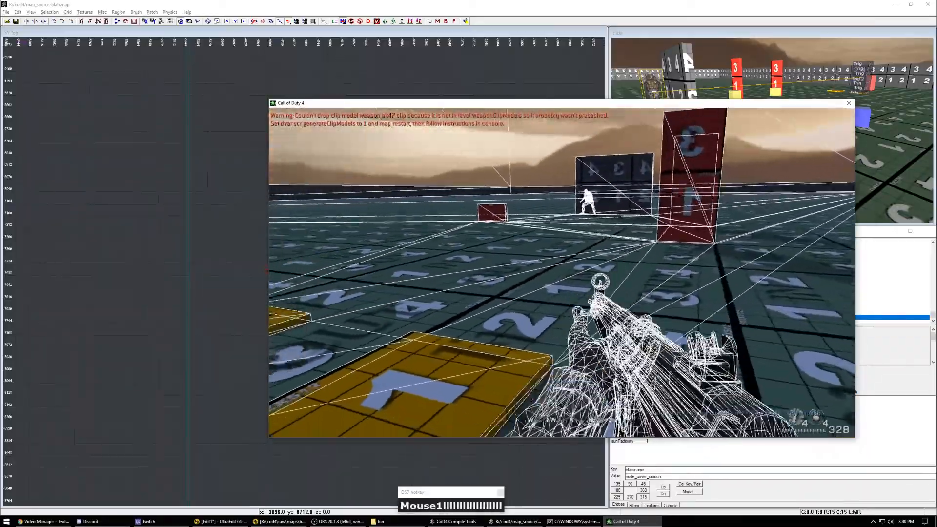
{"action": "key", "text": "l"}
{"action": "left_click", "coordinate": [562, 273]}
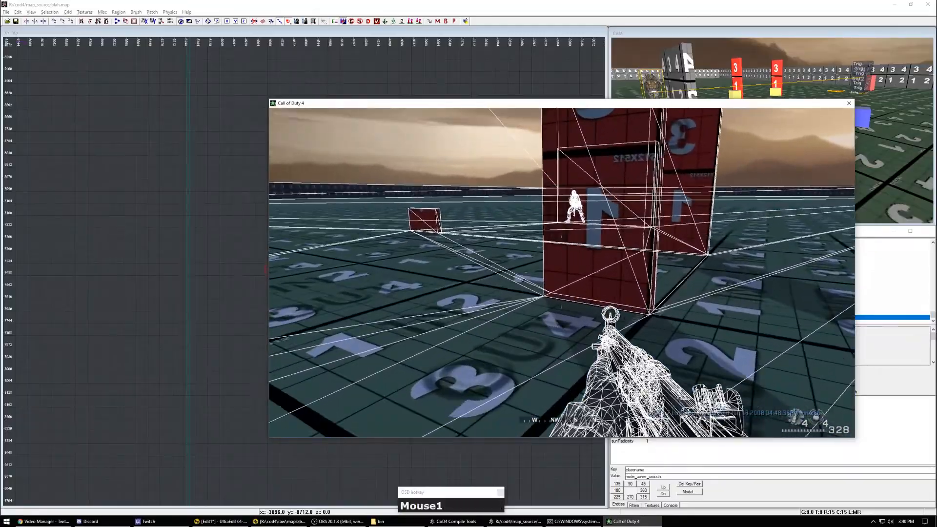
{"action": "left_click", "coordinate": [561, 274]}
{"action": "key", "text": "l"}
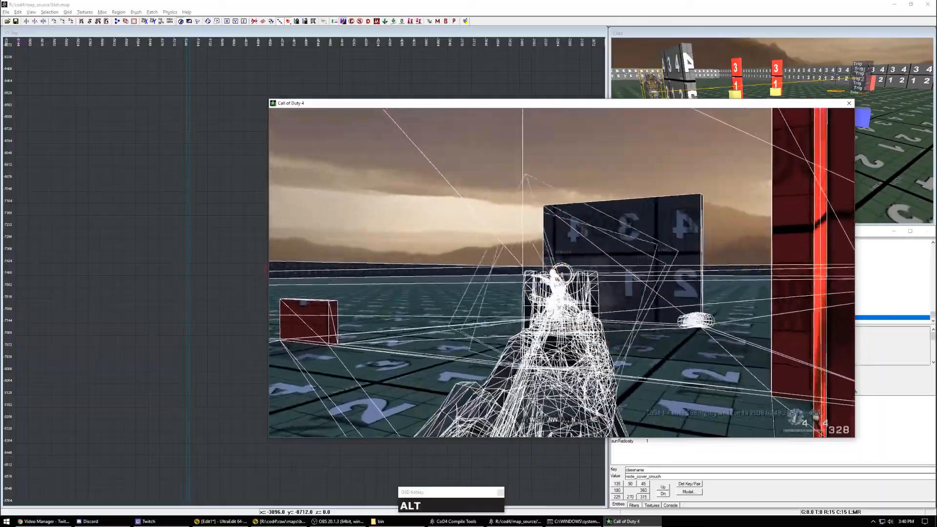
{"action": "key", "text": "l"}
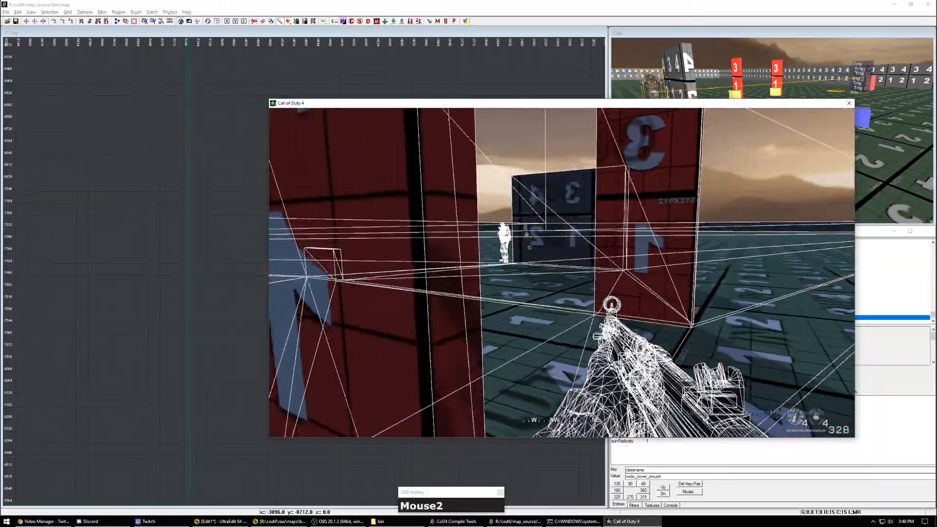
{"action": "key", "text": "l"}
{"action": "left_click", "coordinate": [562, 273]}
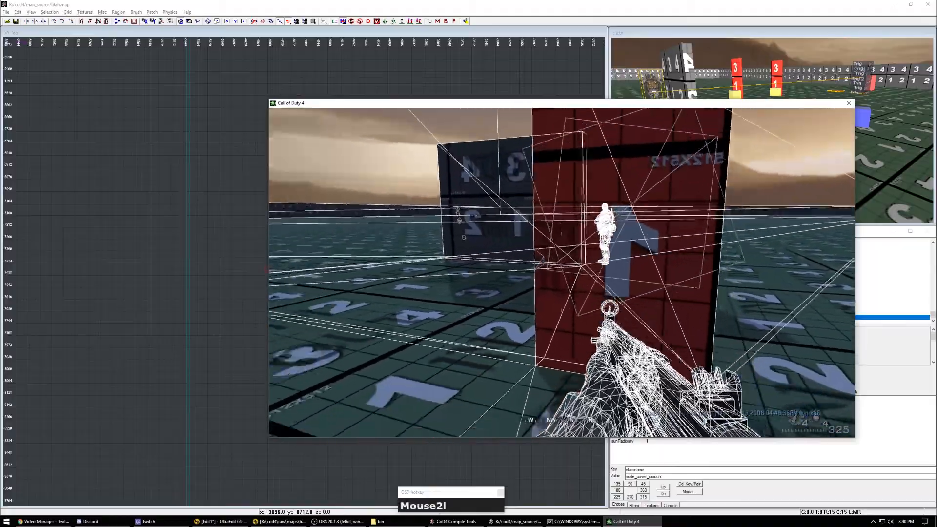
Step: Replace the wireframe display with the entity debug info and goal lines for the enemy
{"action": "key", "text": "j"}
{"action": "key", "text": "j"}
{"action": "key", "text": "j"}
{"action": "key", "text": "j"}
{"action": "key", "text": "l"}
{"action": "key", "text": "j"}
{"action": "key", "text": "l"}
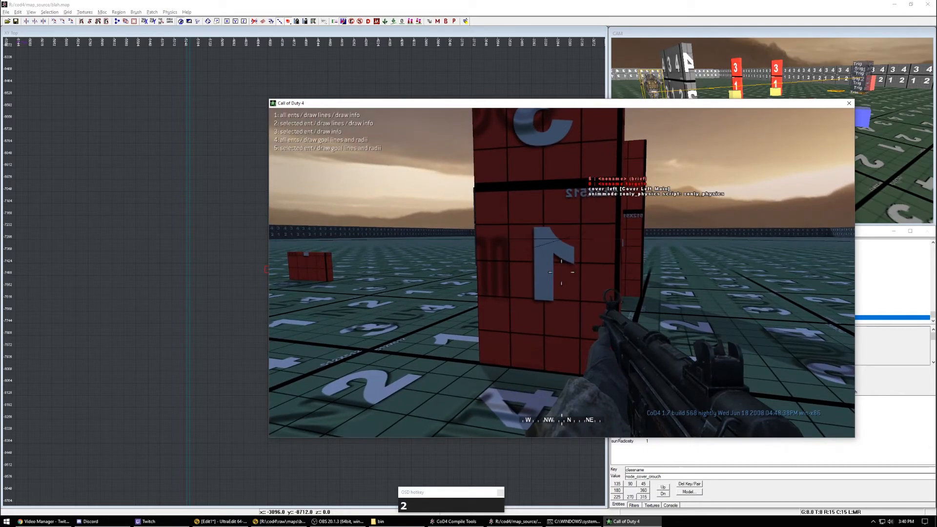
Step: Fly in ufomode to the grey wall and inspect the enemy's cover state and bounding box from several sides
{"action": "left_click", "coordinate": [561, 272]}
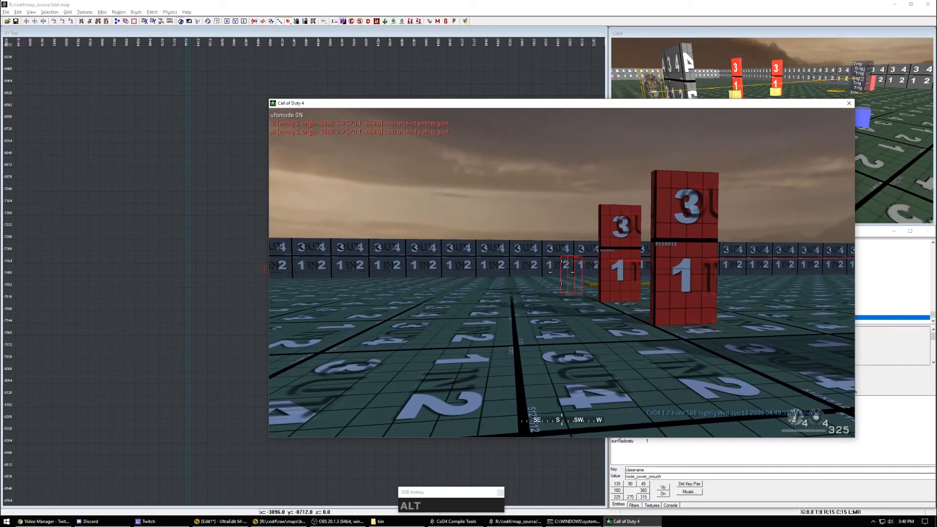
{"action": "right_click", "coordinate": [561, 272]}
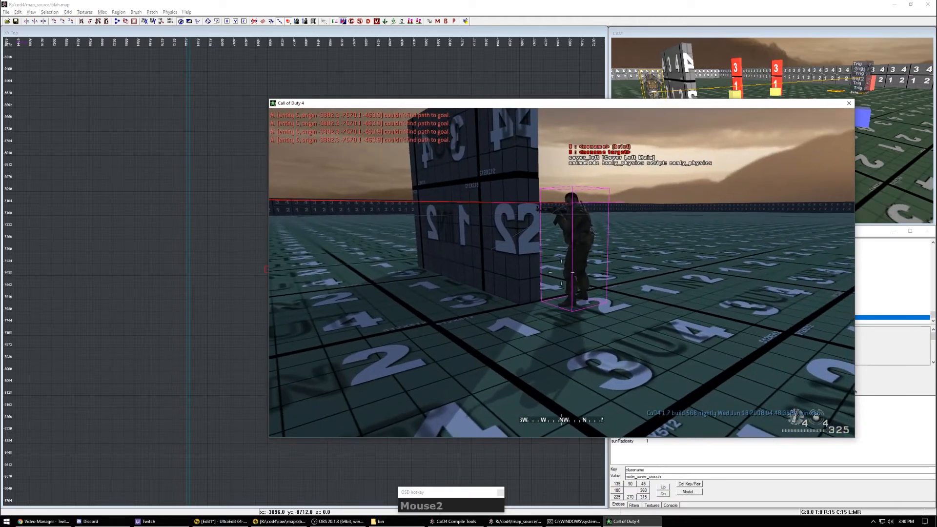
{"action": "left_click", "coordinate": [561, 272]}
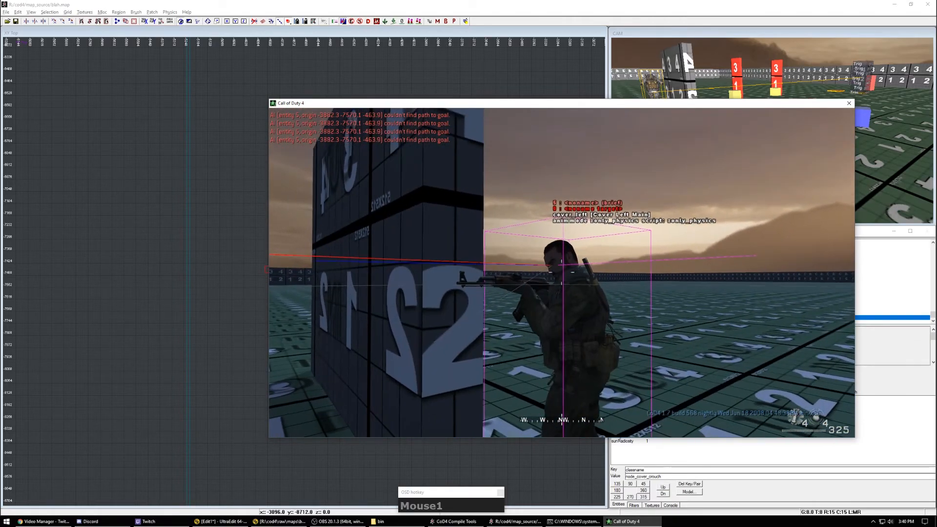
{"action": "key", "text": "j"}
{"action": "left_click", "coordinate": [561, 272]}
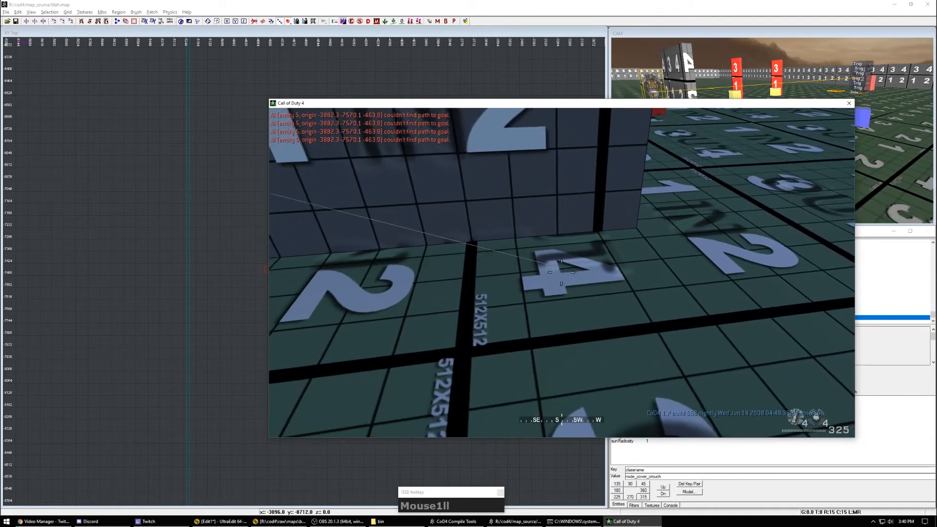
{"action": "right_click", "coordinate": [561, 271]}
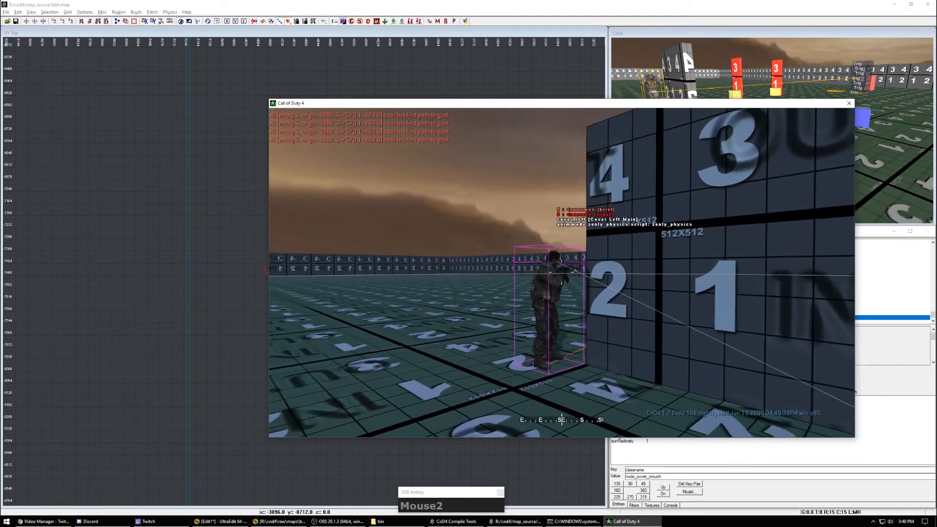
{"action": "key", "text": "alt"}
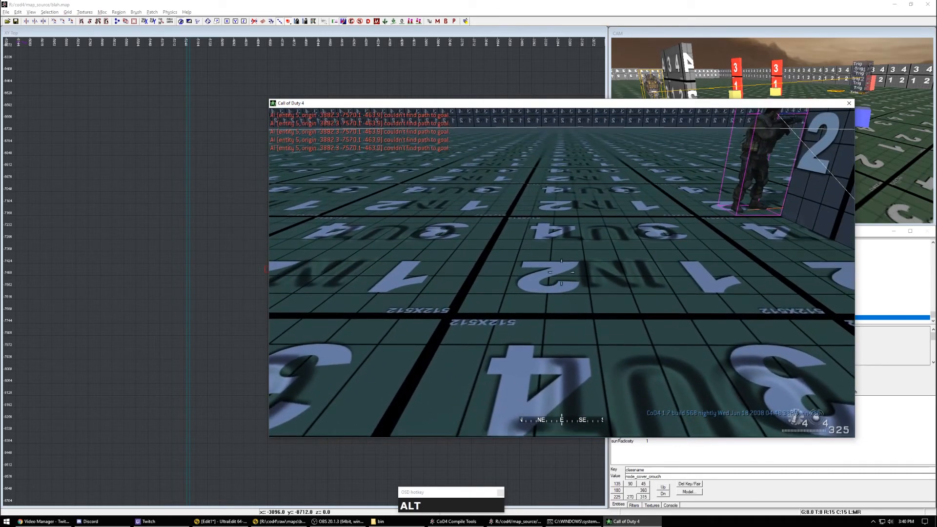
Step: Follow the white debug line across the floor to the outer wall to examine its extent around the level
{"action": "left_click", "coordinate": [561, 272]}
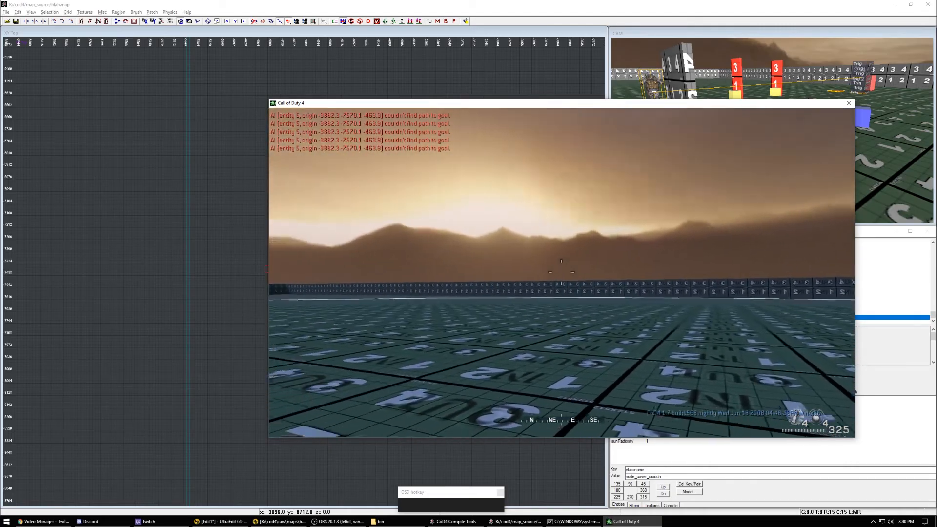
{"action": "right_click", "coordinate": [561, 272]}
{"action": "key", "text": "j"}
{"action": "key", "text": "j"}
{"action": "key", "text": "j"}
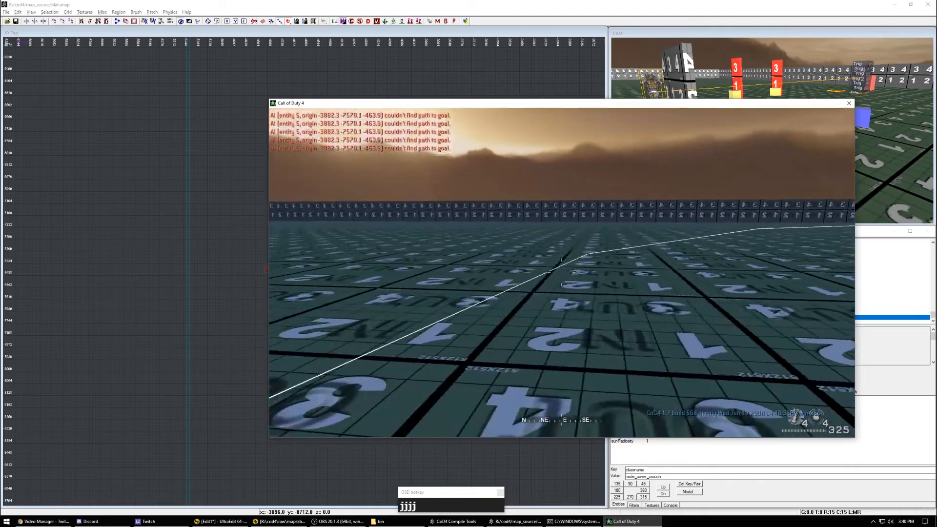
{"action": "left_click", "coordinate": [561, 272]}
{"action": "key", "text": "j"}
{"action": "key", "text": "j"}
{"action": "key", "text": "j"}
{"action": "key", "text": "j"}
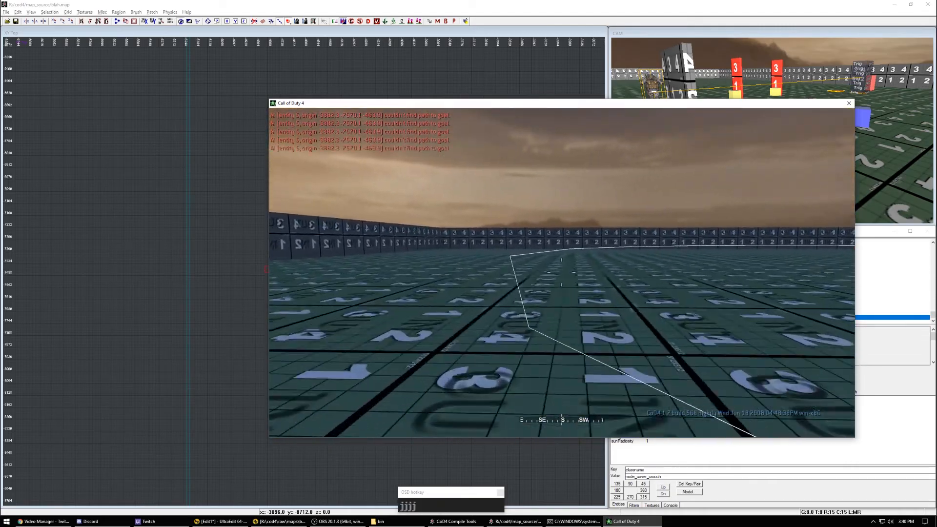
{"action": "key", "text": "j"}
{"action": "key", "text": "j"}
{"action": "key", "text": "j"}
{"action": "key", "text": "j"}
{"action": "key", "text": "j"}
{"action": "key", "text": "j"}
{"action": "key", "text": "j"}
{"action": "key", "text": "j"}
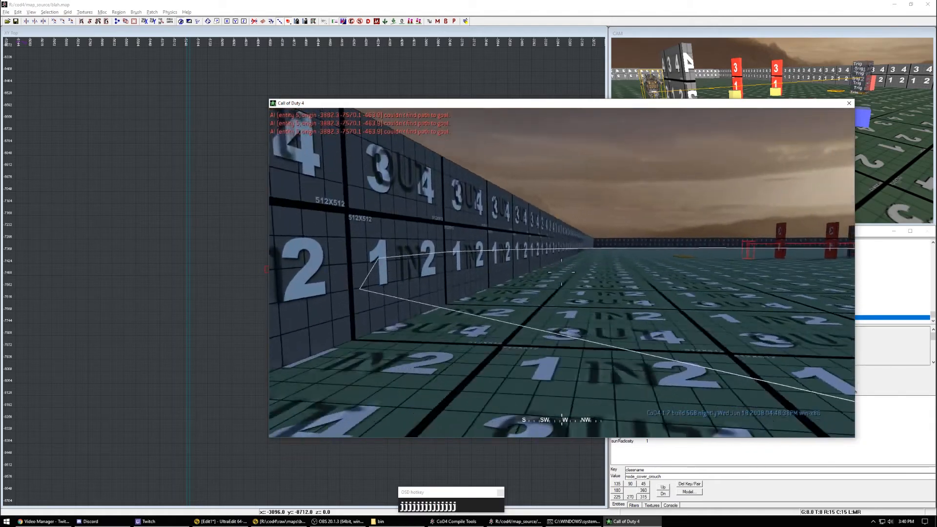
{"action": "key", "text": "j"}
{"action": "key", "text": "j"}
{"action": "key", "text": "j"}
{"action": "key", "text": "j"}
{"action": "key", "text": "j"}
{"action": "key", "text": "j"}
{"action": "key", "text": "j"}
{"action": "key", "text": "j"}
{"action": "key", "text": "j"}
{"action": "key", "text": "j"}
{"action": "key", "text": "j"}
{"action": "key", "text": "j"}
{"action": "key", "text": "j"}
{"action": "key", "text": "j"}
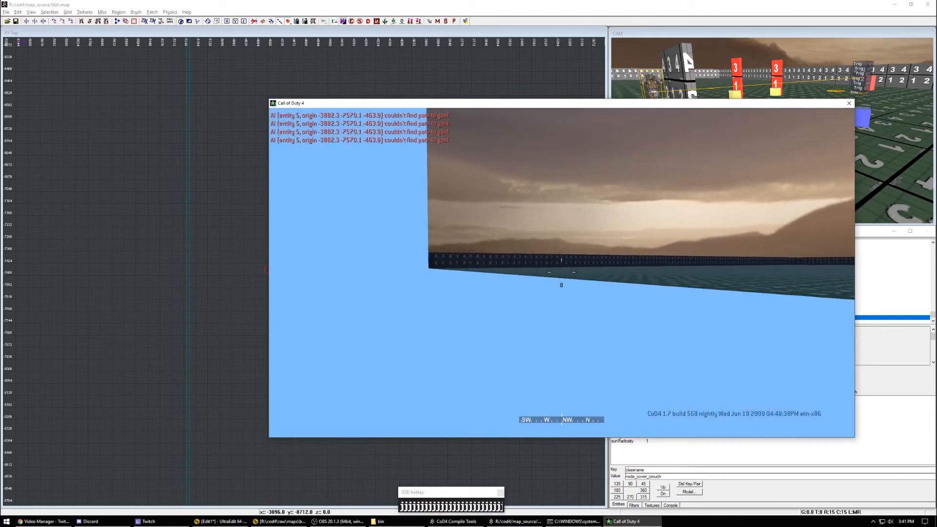
Step: Fly back to the blocks and examine the enemy's cover info and debug lines up close at the grey wall
{"action": "left_click", "coordinate": [562, 271]}
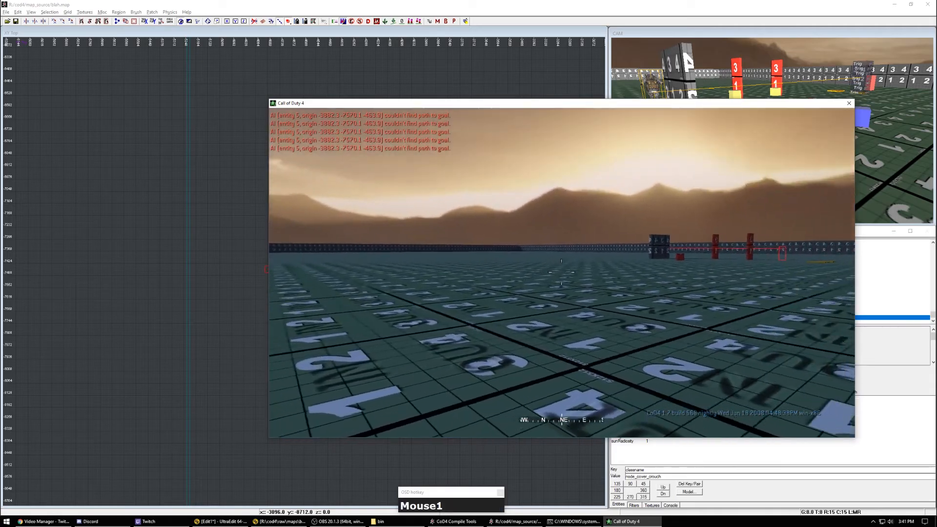
{"action": "key", "text": "l"}
{"action": "key", "text": "l"}
{"action": "key", "text": "l"}
{"action": "key", "text": "l"}
{"action": "key", "text": "l"}
{"action": "key", "text": "l"}
{"action": "key", "text": "l"}
{"action": "key", "text": "l"}
{"action": "right_click", "coordinate": [561, 272]}
{"action": "key", "text": "l"}
{"action": "key", "text": "l"}
{"action": "key", "text": "l"}
{"action": "right_click", "coordinate": [561, 271]}
{"action": "key", "text": "j"}
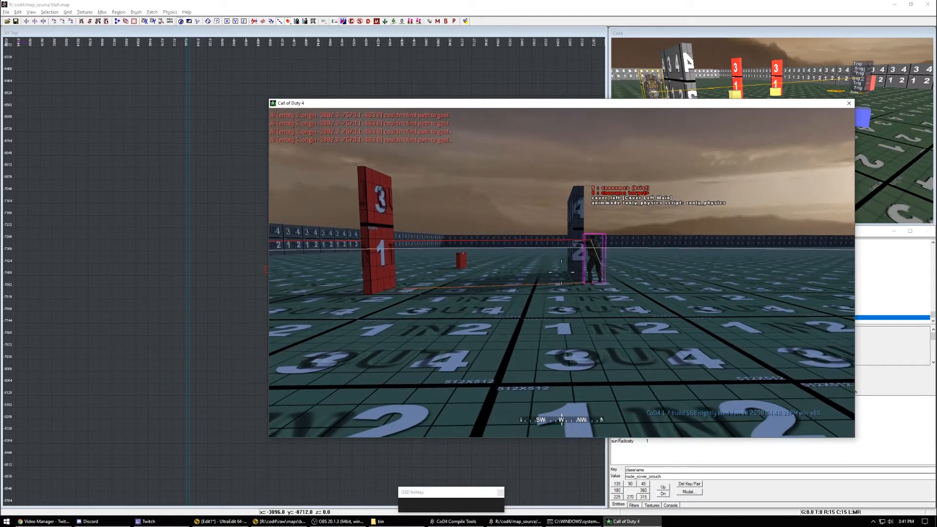
{"action": "right_click", "coordinate": [561, 272]}
{"action": "key", "text": "l"}
{"action": "left_click", "coordinate": [561, 271]}
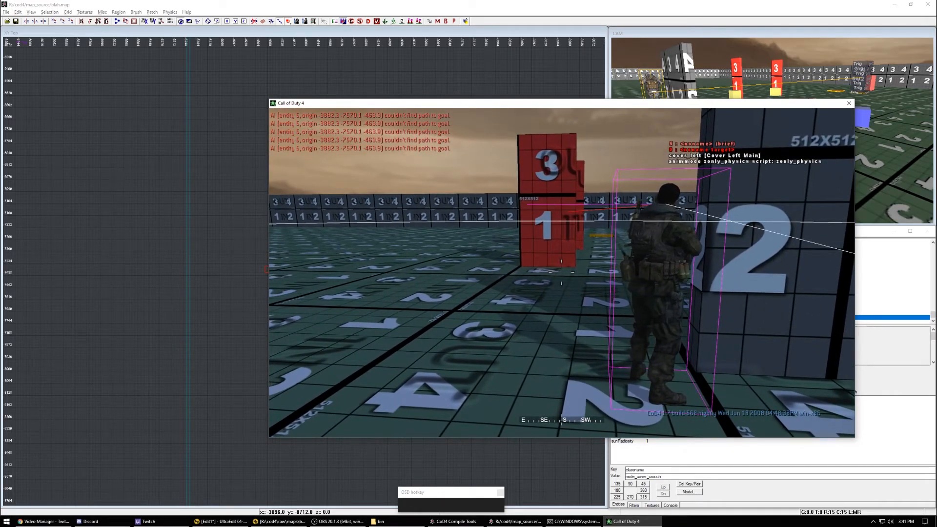
Step: Read the AI path messages in the full game console and close it
{"action": "key", "text": "shift"}
{"action": "key", "text": "shift+grave"}
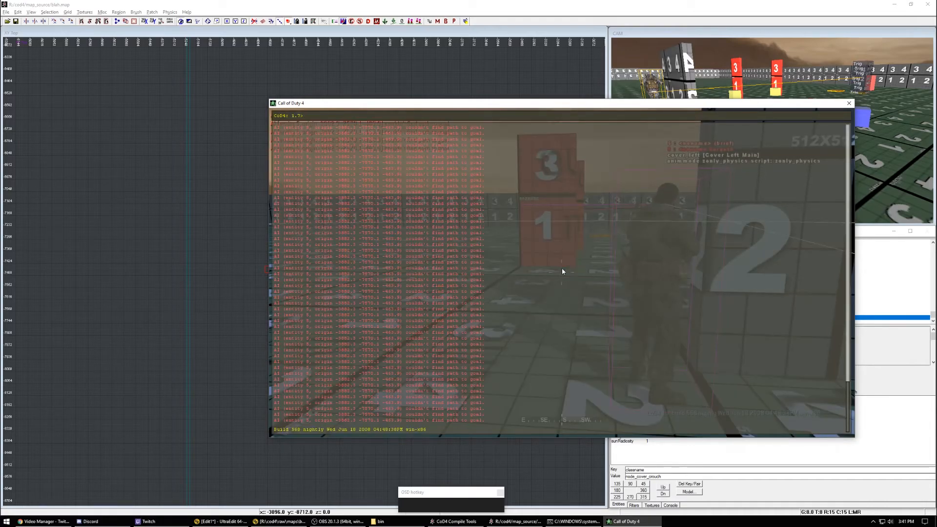
{"action": "key", "text": "grave"}
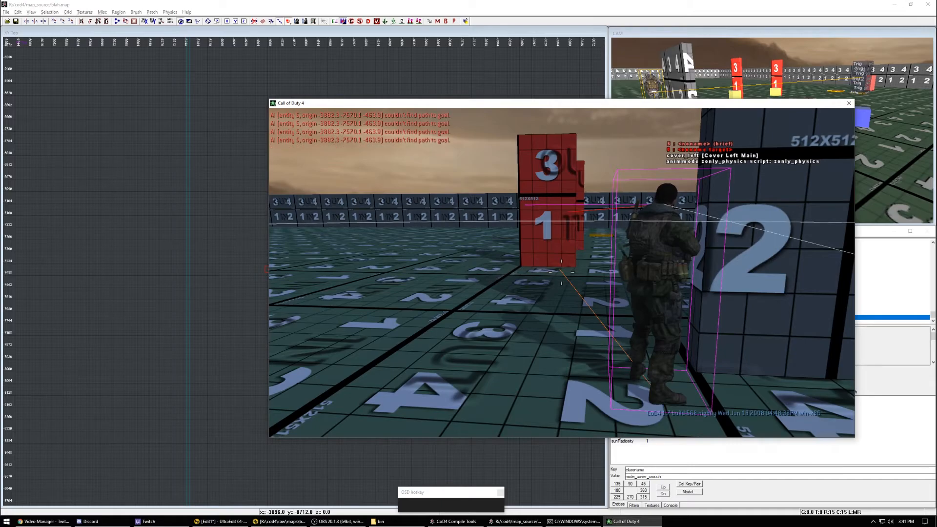
Step: Trace the orange line from the enemy to the red block and observe the enemy's position at the grey wall's edge
{"action": "key", "text": "w"}
{"action": "left_click", "coordinate": [561, 273]}
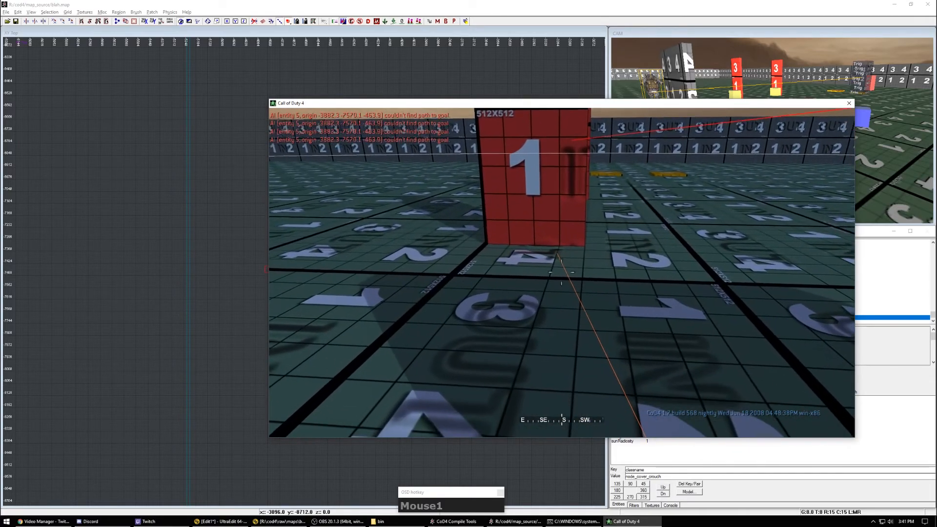
{"action": "right_click", "coordinate": [561, 272]}
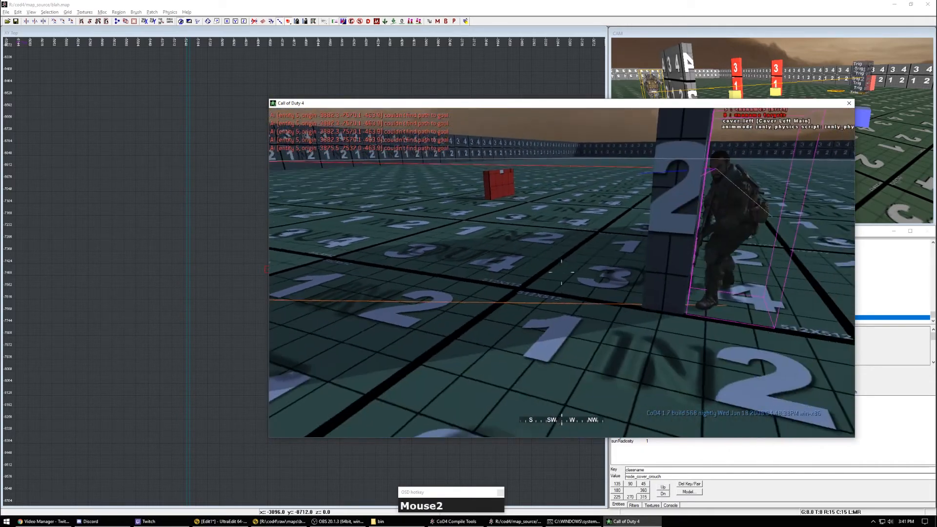
{"action": "key", "text": "d"}
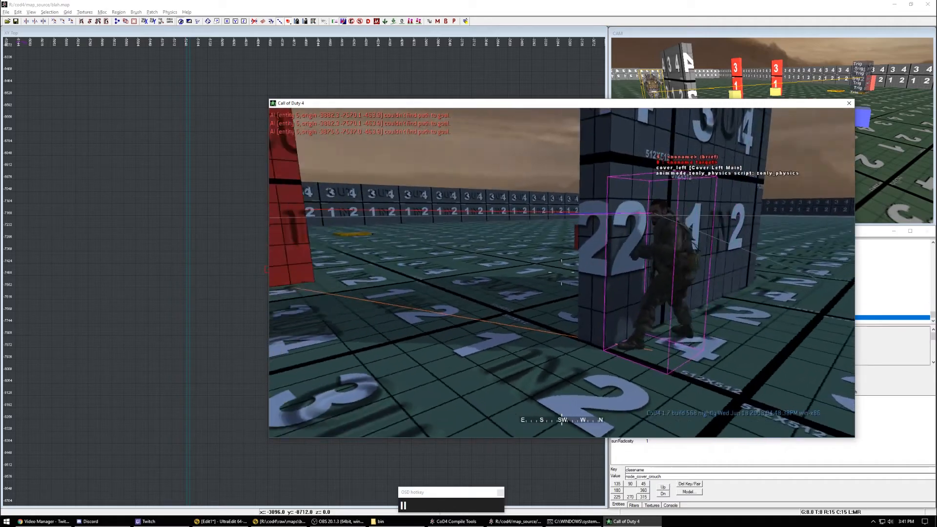
{"action": "key", "text": "a"}
{"action": "key", "text": "d"}
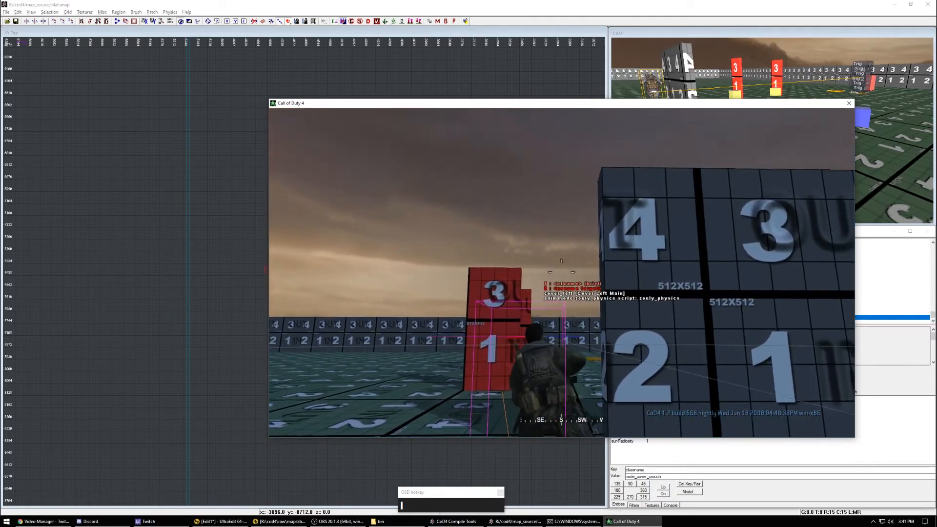
Step: Back away from the grey wall, try to throw back the enemy's grenade and view the red blocks
{"action": "key", "text": "j"}
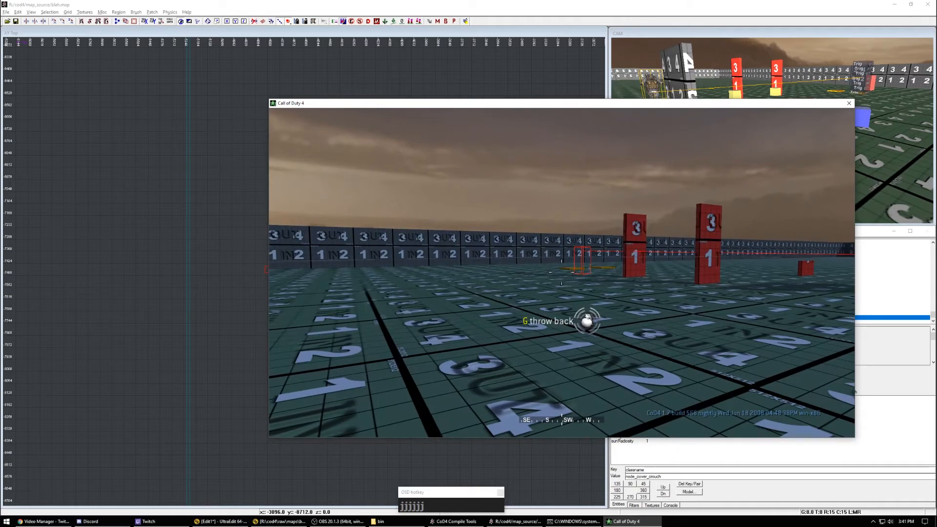
{"action": "key", "text": "g"}
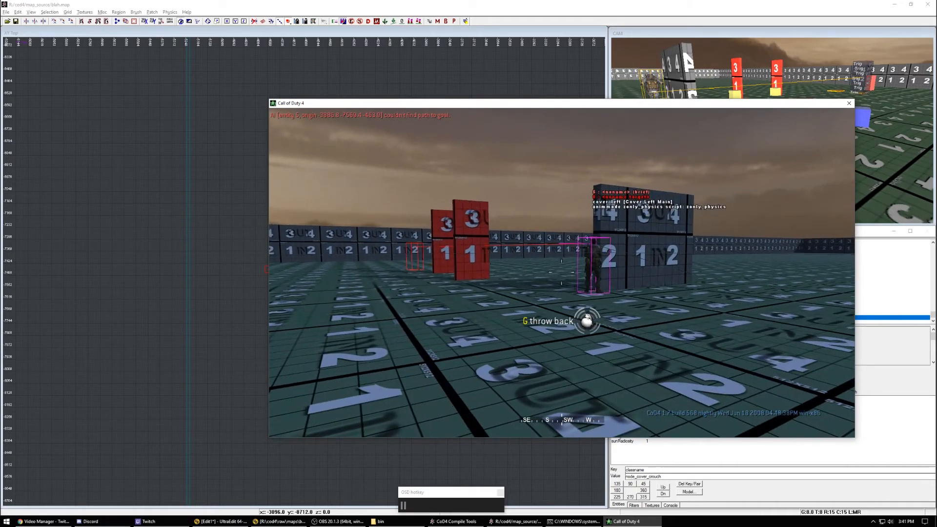
{"action": "left_click", "coordinate": [561, 272]}
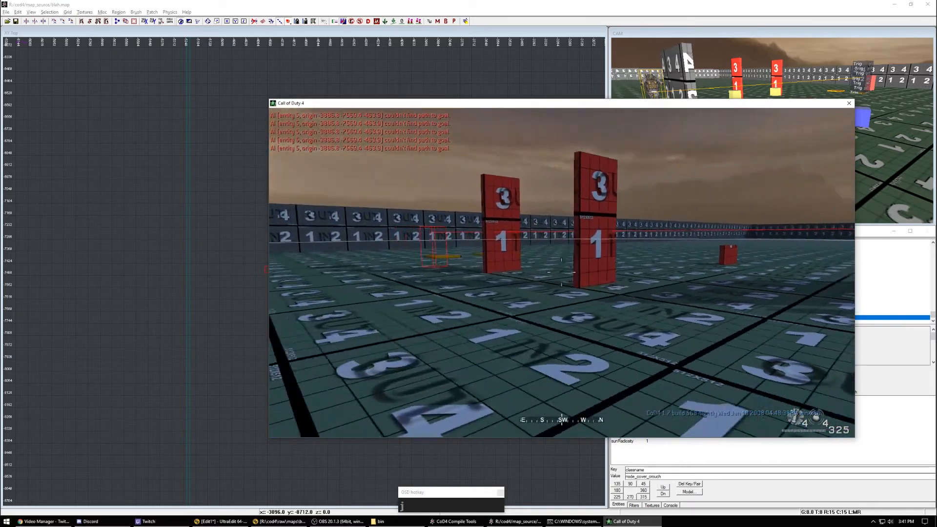
Step: Fly around the grey wall and the low red block to examine the enemy's position and debug lines
{"action": "right_click", "coordinate": [561, 272]}
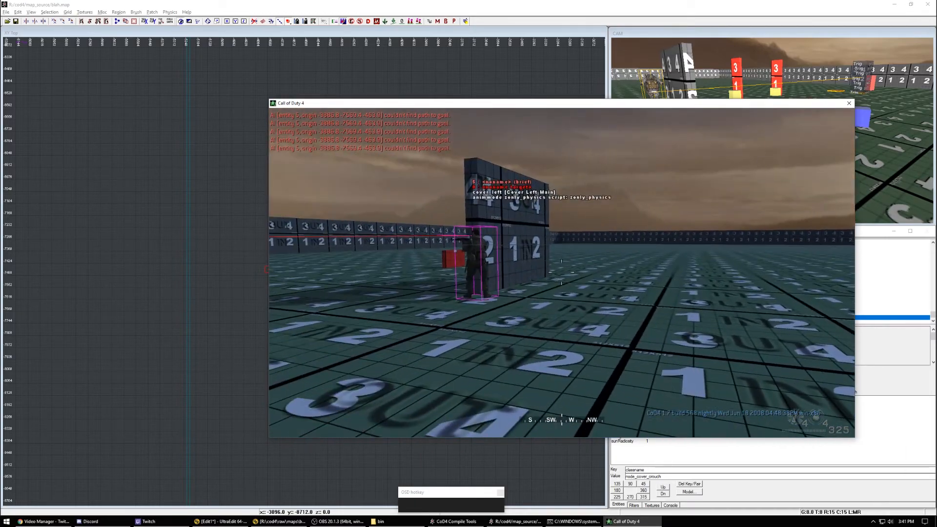
{"action": "left_click", "coordinate": [562, 273]}
{"action": "left_click", "coordinate": [561, 272]}
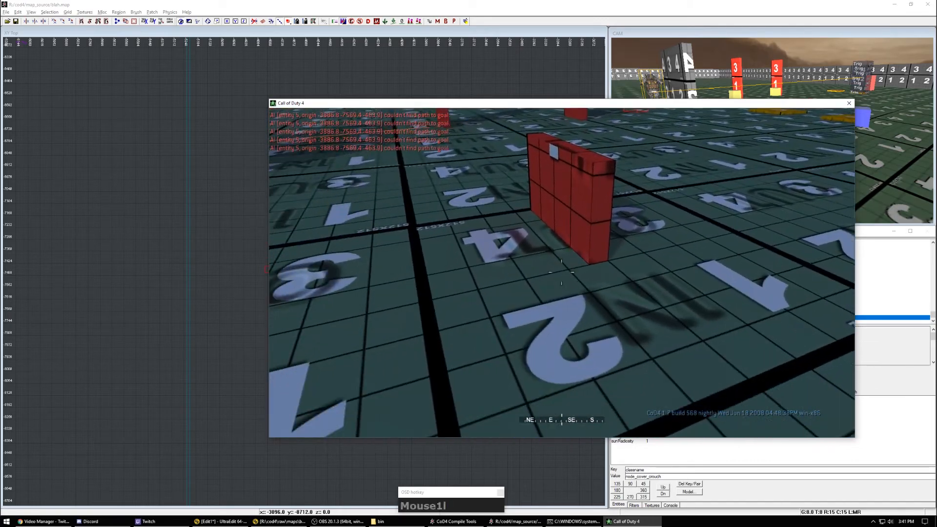
{"action": "left_click", "coordinate": [561, 272]}
{"action": "left_click", "coordinate": [561, 272]}
{"action": "left_click", "coordinate": [561, 272]}
{"action": "right_click", "coordinate": [562, 272]}
{"action": "key", "text": "j"}
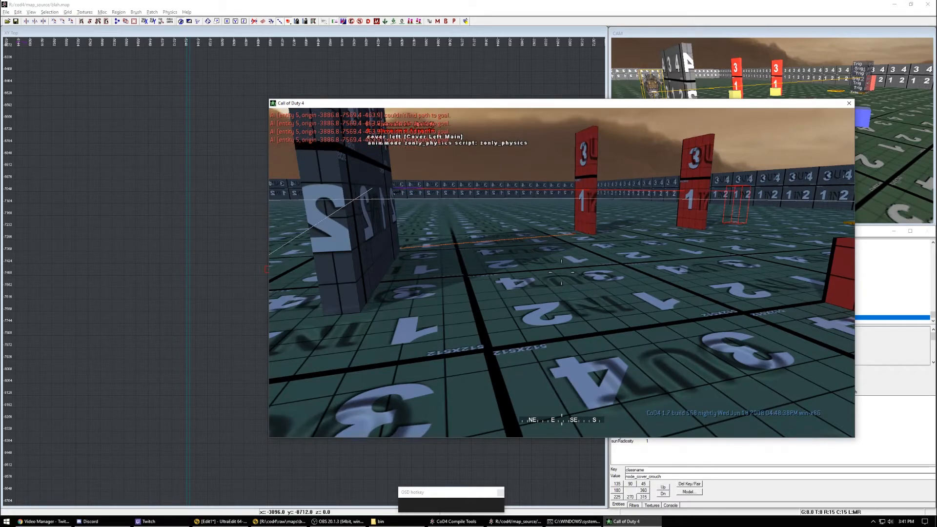
Step: Try the nodeinfo command in the game console
{"action": "key", "text": "grave"}
{"action": "type", "text": "g_"}
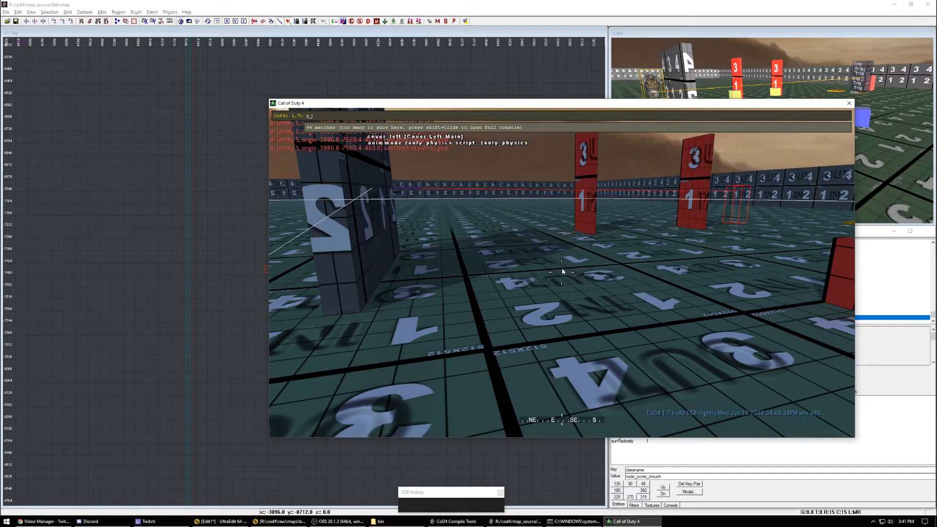
{"action": "key", "text": "BackSpace"}
{"action": "key", "text": "BackSpace"}
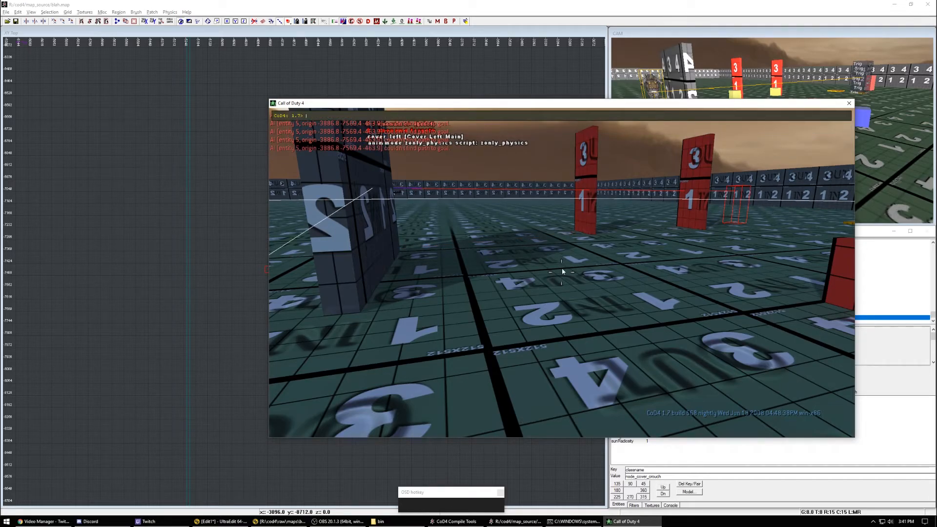
{"action": "type", "text": "nodeinf"}
{"action": "key", "text": "BackSpace"}
{"action": "key", "text": "BackSpace"}
{"action": "key", "text": "BackSpace"}
{"action": "type", "text": "einfo"}
{"action": "key", "text": "Return"}
{"action": "key", "text": "grave"}
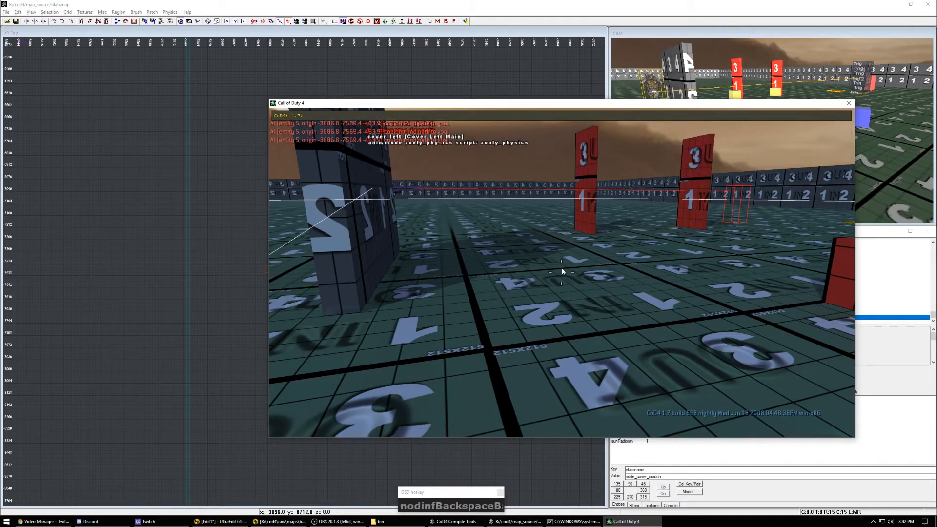
Step: Search the console variables for "nod" and try toggling the ai_shownearbynodes display
{"action": "type", "text": "pa"}
{"action": "key", "text": "BackSpace"}
{"action": "key", "text": "BackSpace"}
{"action": "type", "text": "i"}
{"action": "key", "text": "BackSpace"}
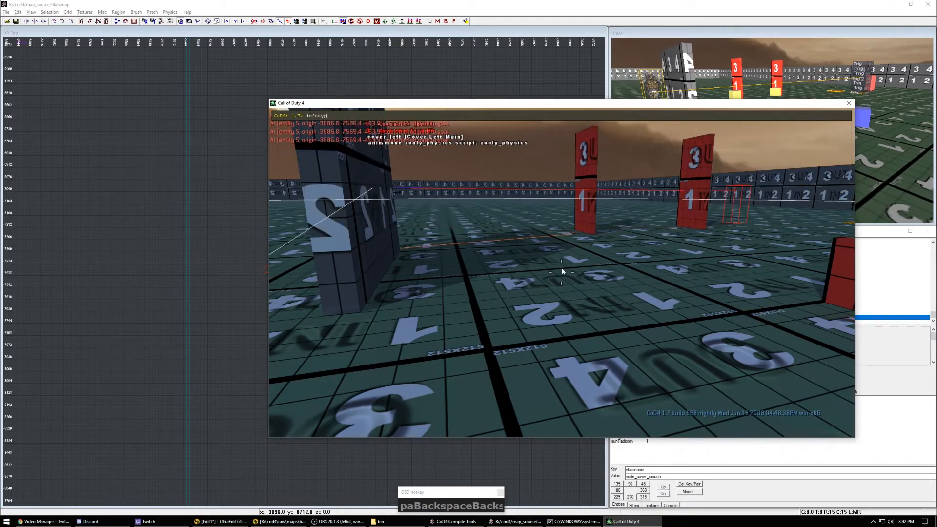
{"action": "type", "text": "nod"}
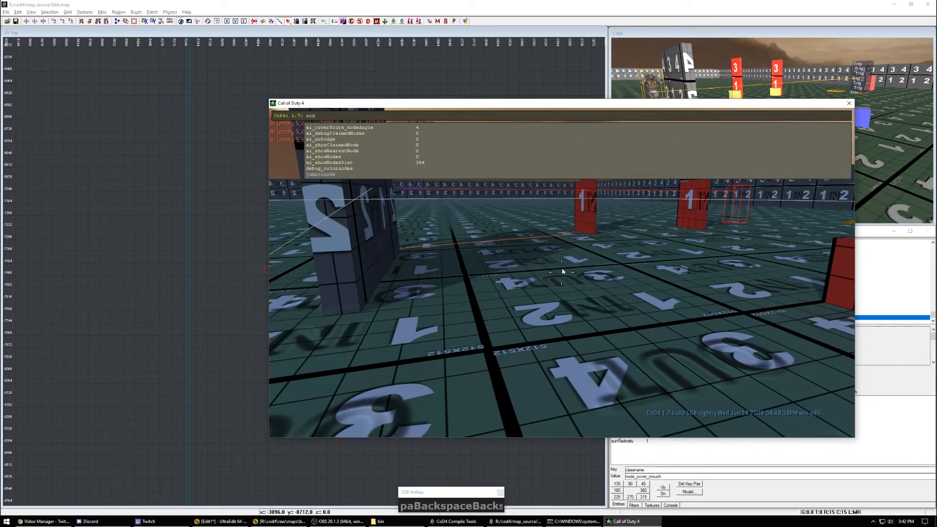
{"action": "key", "text": "grave"}
{"action": "key", "text": "F6"}
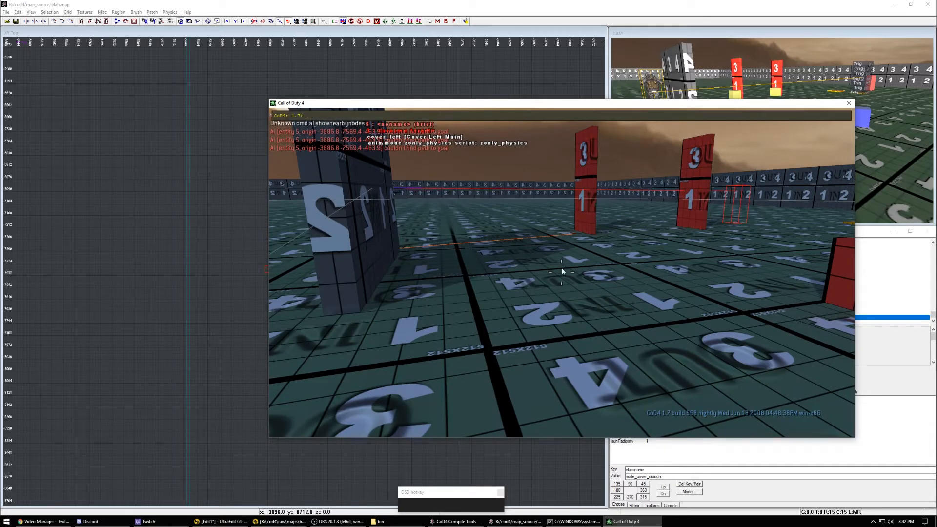
Step: Turn on the nearest-node display by setting ai_showNearestNode to 1 in the game console
{"action": "key", "text": "grave"}
{"action": "type", "text": "nearestNode"}
{"action": "key", "text": "Tab"}
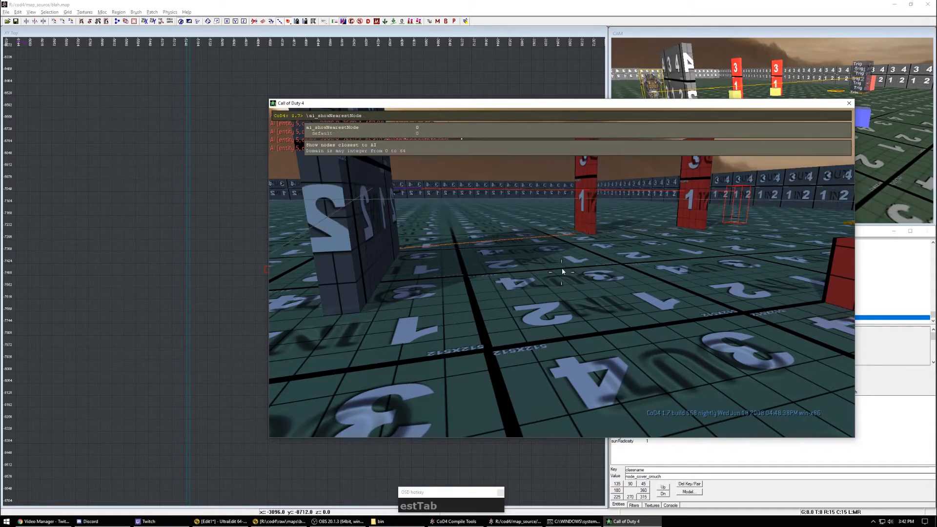
{"action": "type", "text": "1"}
{"action": "key", "text": "Return"}
{"action": "key", "text": "Up"}
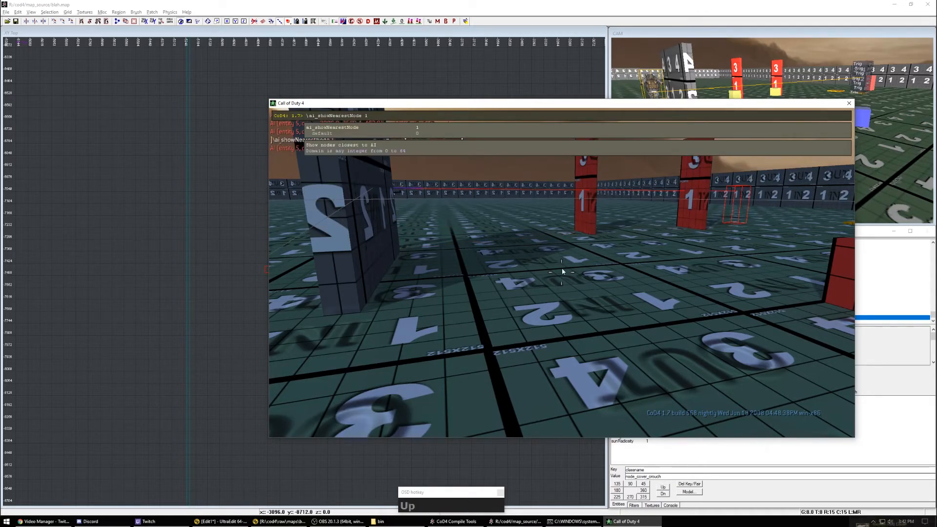
{"action": "key", "text": "grave"}
Step: Fly to the low red block and inspect the Conceal Crouch node beside it
{"action": "right_click", "coordinate": [561, 272]}
{"action": "left_click", "coordinate": [562, 272]}
{"action": "right_click", "coordinate": [562, 272]}
{"action": "key", "text": "d"}
{"action": "key", "text": "w"}
{"action": "right_click", "coordinate": [562, 272]}
{"action": "left_click", "coordinate": [562, 272]}
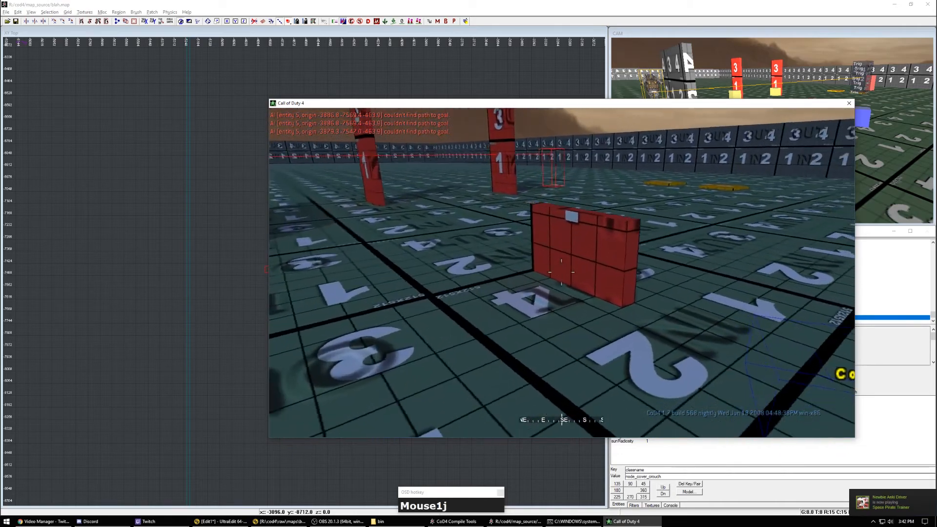
{"action": "key", "text": "j"}
{"action": "key", "text": "j"}
Step: Turn on the AI navigation node display by setting ai_showNodes to 1
{"action": "key", "text": "grave"}
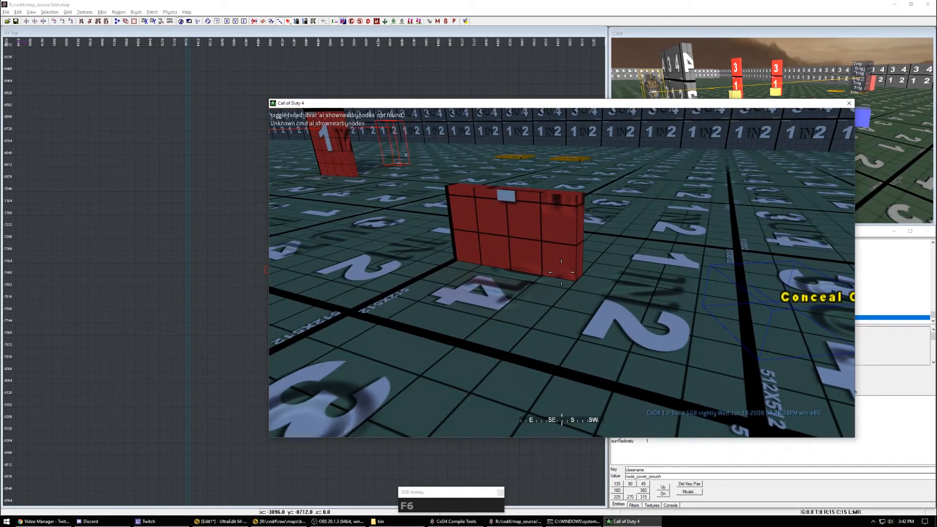
{"action": "type", "text": "ai"}
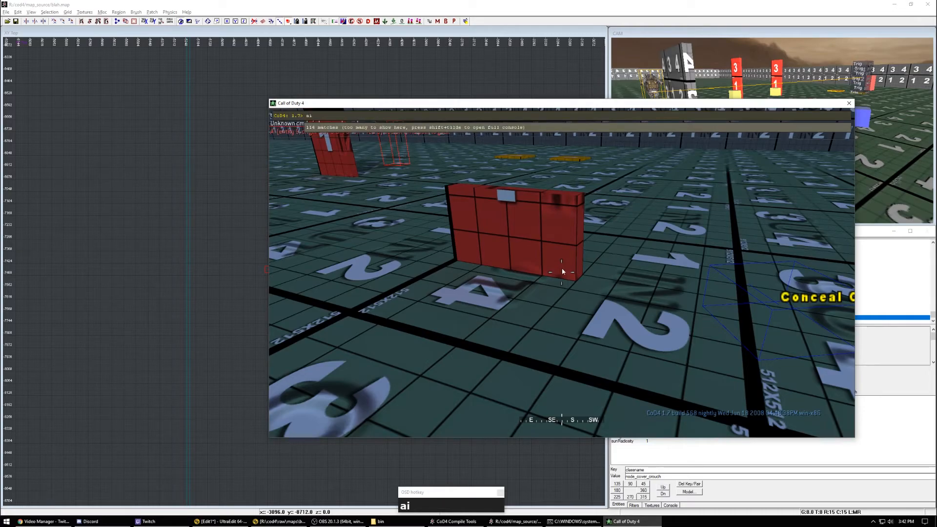
{"action": "type", "text": "_shownear"}
{"action": "key", "text": "BackSpace"}
{"action": "key", "text": "BackSpace"}
{"action": "key", "text": "BackSpace"}
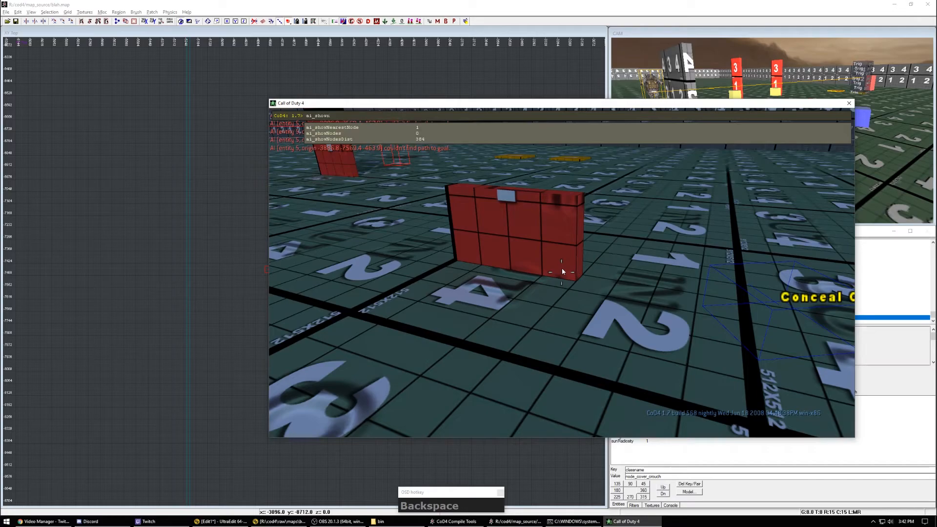
{"action": "type", "text": "no"}
{"action": "key", "text": "Tab"}
{"action": "key", "text": "BackSpace"}
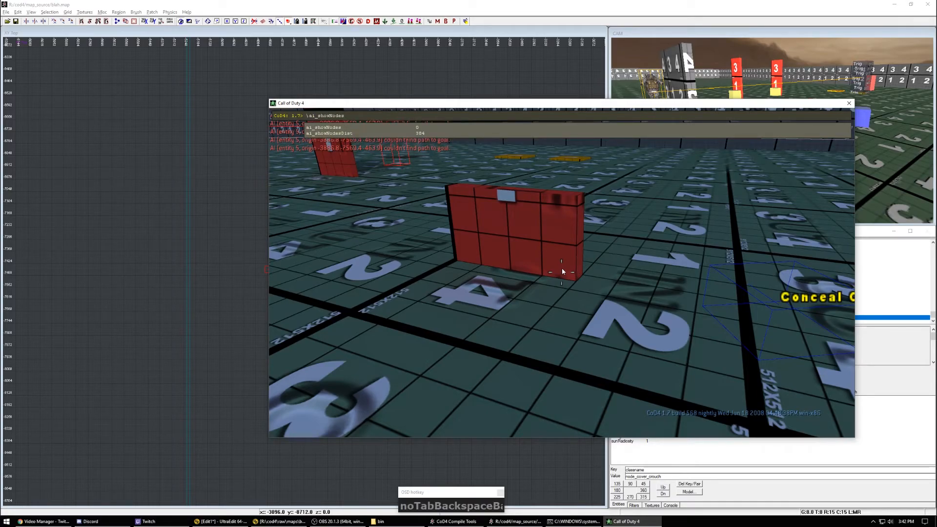
{"action": "key", "text": "Tab"}
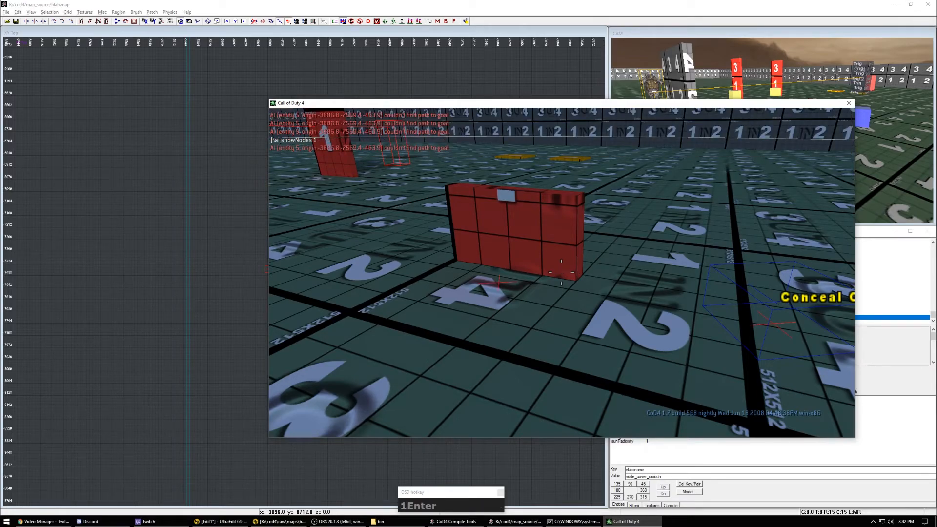
Step: Fly to the grey wall and examine the Cover Left node near the enemy
{"action": "right_click", "coordinate": [561, 273]}
{"action": "left_click", "coordinate": [561, 273]}
{"action": "key", "text": "j"}
{"action": "key", "text": "j"}
{"action": "key", "text": "j"}
{"action": "key", "text": "j"}
{"action": "key", "text": "j"}
{"action": "right_click", "coordinate": [561, 273]}
{"action": "key", "text": "j"}
{"action": "left_click", "coordinate": [561, 272]}
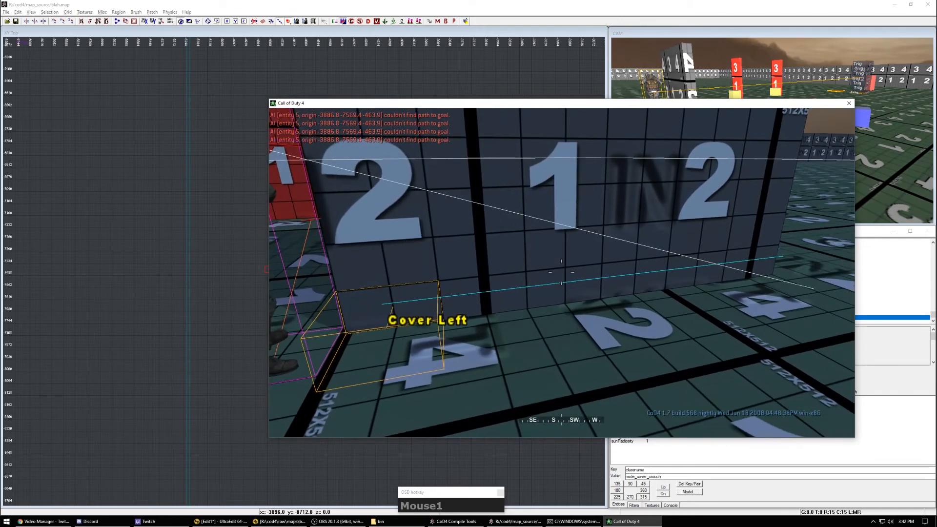
Step: Try to set ai_showNodes to 1000, then check the Cover Right node at the grey wall
{"action": "key", "text": "grave"}
{"action": "key", "text": "Up"}
{"action": "key", "text": "Up"}
{"action": "key", "text": "BackSpace"}
{"action": "key", "text": "BackSpace"}
{"action": "key", "text": "BackSpace"}
{"action": "key", "text": "BackSpace"}
{"action": "key", "text": "BackSpace"}
{"action": "key", "text": "BackSpace"}
{"action": "key", "text": "BackSpace"}
{"action": "key", "text": "BackSpace"}
{"action": "key", "text": "BackSpace"}
{"action": "key", "text": "BackSpace"}
{"action": "key", "text": "BackSpace"}
{"action": "key", "text": "BackSpace"}
{"action": "key", "text": "BackSpace"}
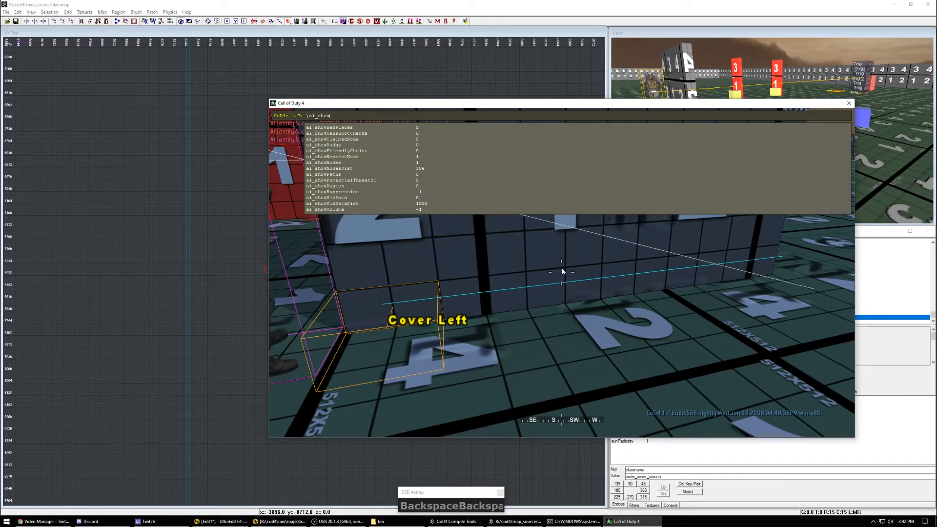
{"action": "type", "text": "no"}
{"action": "key", "text": "Tab"}
{"action": "type", "text": "1000"}
{"action": "key", "text": "Return"}
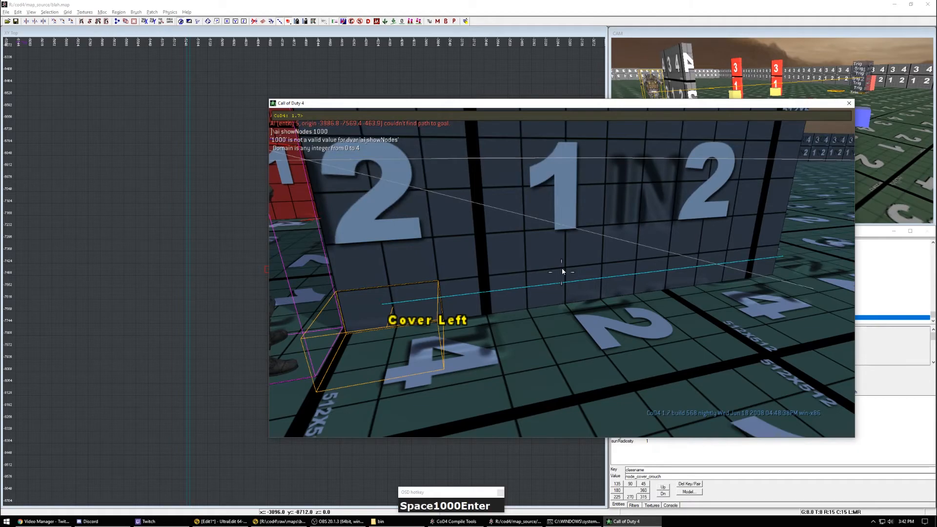
{"action": "key", "text": "grave"}
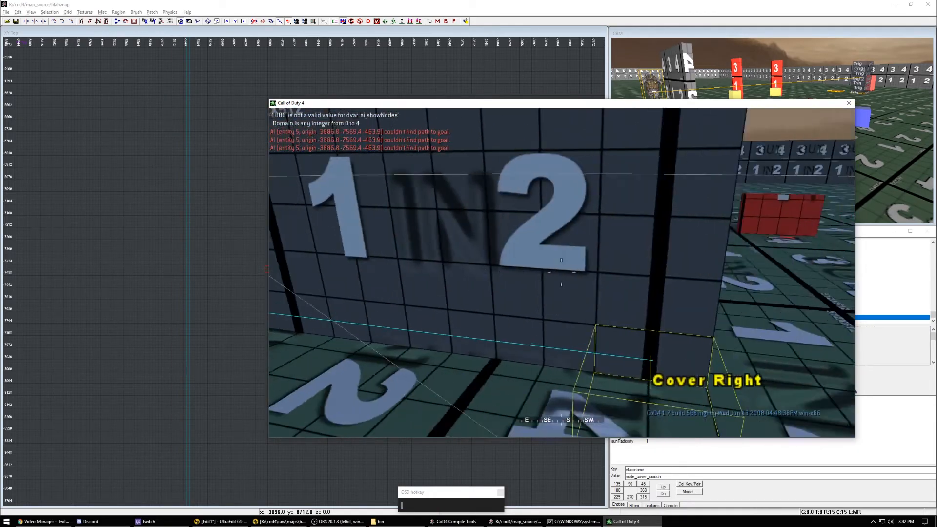
Step: Set the maximum node display distance ai_showNodesDist to 1000 and view the nodes along the grey wall
{"action": "key", "text": "grave"}
{"action": "key", "text": "Up"}
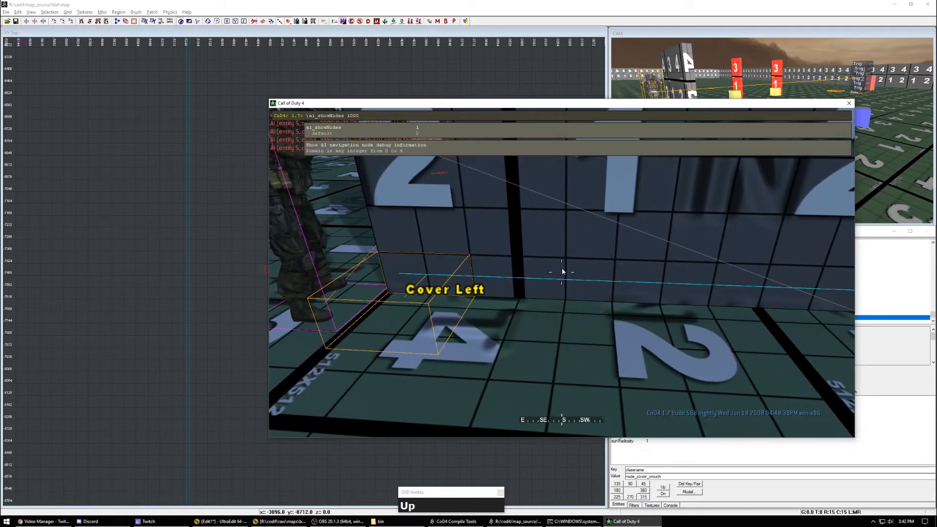
{"action": "key", "text": "Tab"}
{"action": "key", "text": "BackSpace"}
{"action": "key", "text": "BackSpace"}
{"action": "key", "text": "BackSpace"}
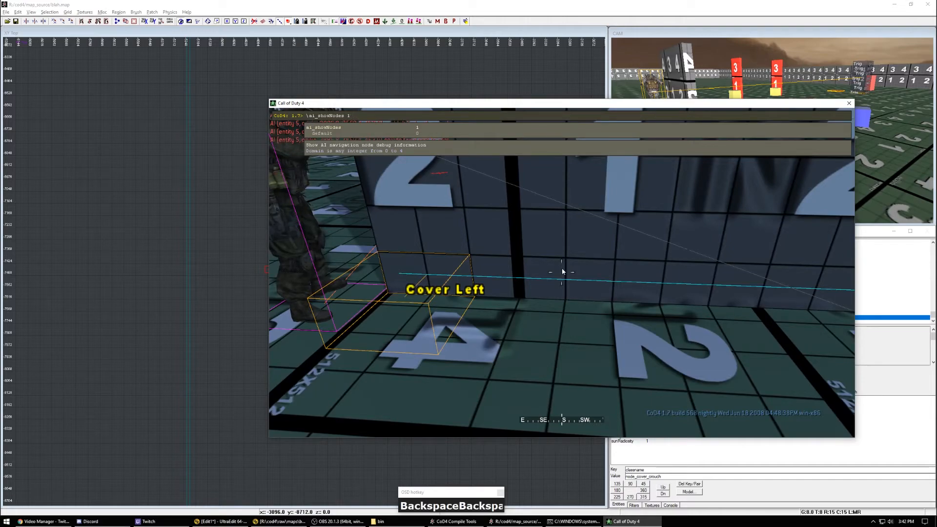
{"action": "key", "text": "BackSpace"}
{"action": "key", "text": "BackSpace"}
{"action": "key", "text": "BackSpace"}
{"action": "key", "text": "BackSpace"}
{"action": "type", "text": "s"}
{"action": "key", "text": "BackSpace"}
{"action": "type", "text": "esdi"}
{"action": "key", "text": "Tab"}
{"action": "type", "text": "1000"}
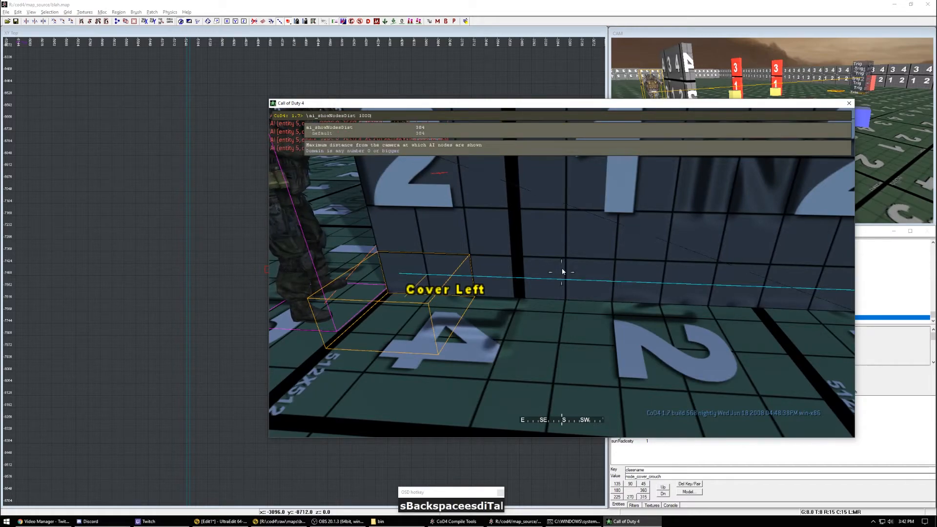
{"action": "key", "text": "Return"}
{"action": "left_click", "coordinate": [561, 272]}
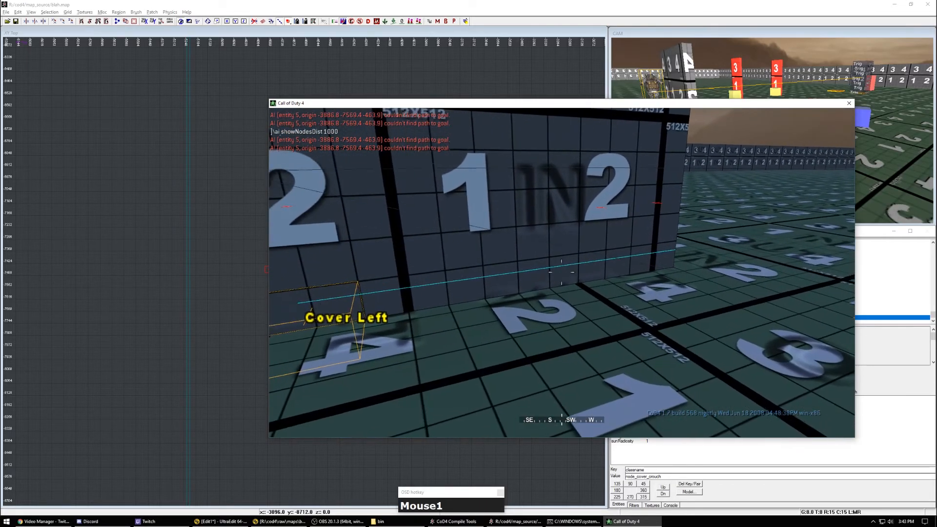
Step: Change the ai_showNodesDist value again in the game console
{"action": "key", "text": "grave"}
{"action": "key", "text": "Up"}
{"action": "key", "text": "BackSpace"}
{"action": "key", "text": "BackSpace"}
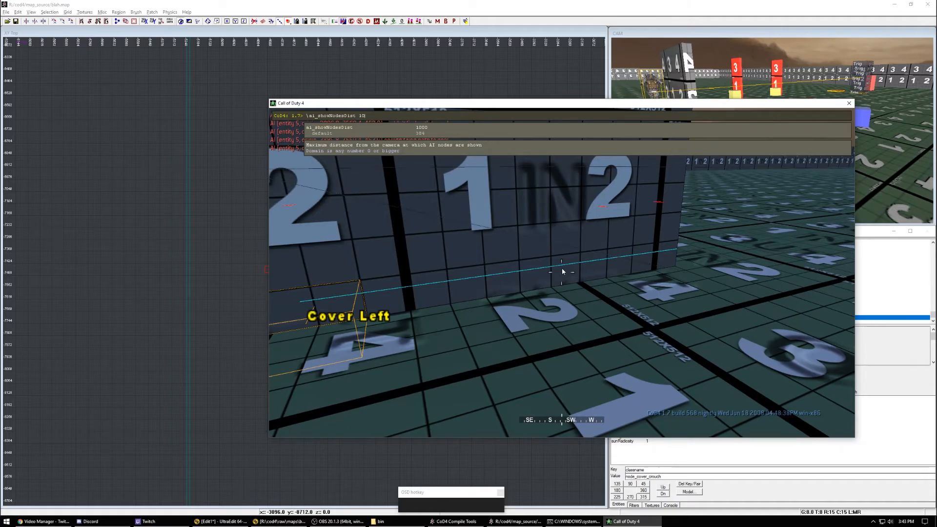
{"action": "key", "text": "Return"}
Step: Fly out past the tall red blocks and turn ufo mode off beside them
{"action": "left_click", "coordinate": [563, 272]}
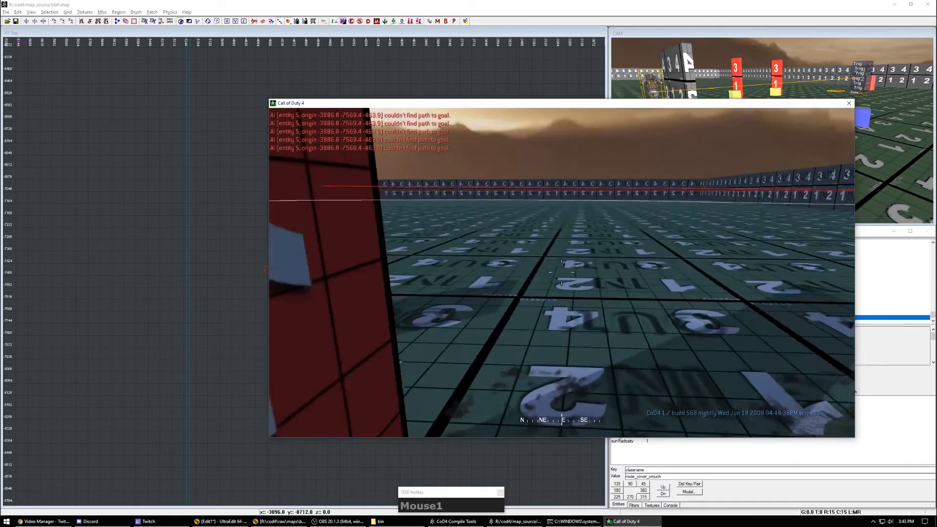
{"action": "right_click", "coordinate": [562, 272]}
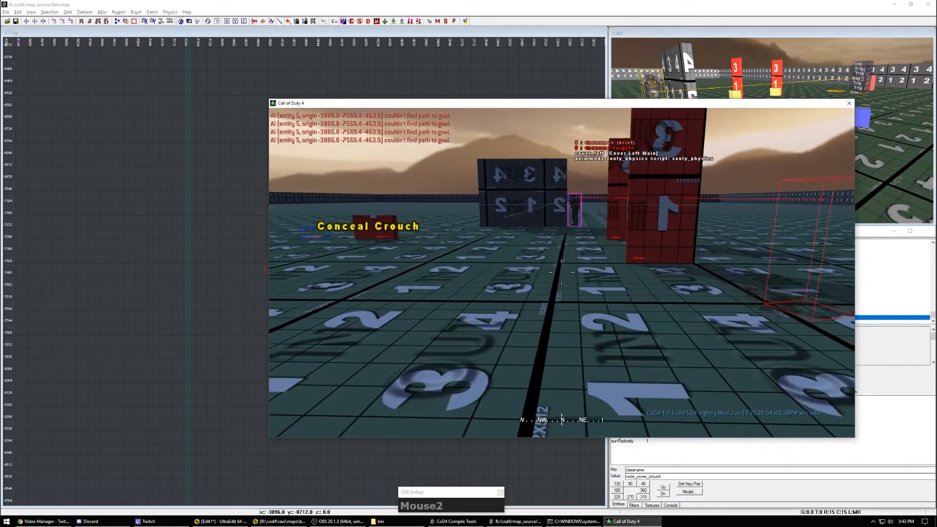
{"action": "key", "text": "u"}
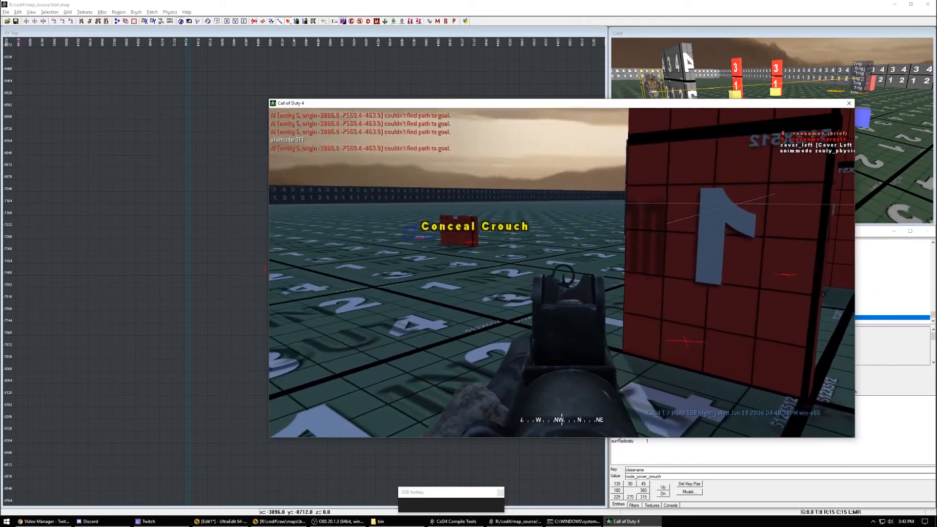
Step: Walk around the tall red block to check its node markers and the distant Conceal Crouch node
{"action": "left_click", "coordinate": [562, 272]}
{"action": "key", "text": "k"}
{"action": "key", "text": "l"}
{"action": "key", "text": "l"}
{"action": "key", "text": "l"}
{"action": "key", "text": "l"}
{"action": "key", "text": "l"}
{"action": "key", "text": "l"}
{"action": "key", "text": "j"}
{"action": "key", "text": "l"}
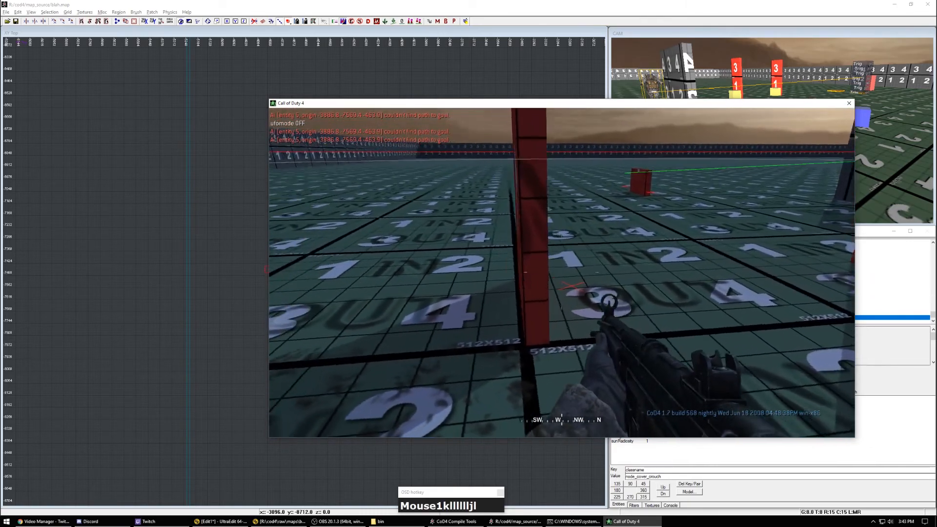
{"action": "left_click", "coordinate": [562, 272]}
{"action": "key", "text": "j"}
{"action": "key", "text": "j"}
{"action": "key", "text": "j"}
{"action": "key", "text": "j"}
{"action": "key", "text": "j"}
{"action": "key", "text": "j"}
{"action": "key", "text": "j"}
{"action": "key", "text": "j"}
{"action": "key", "text": "j"}
{"action": "key", "text": "j"}
{"action": "right_click", "coordinate": [561, 272]}
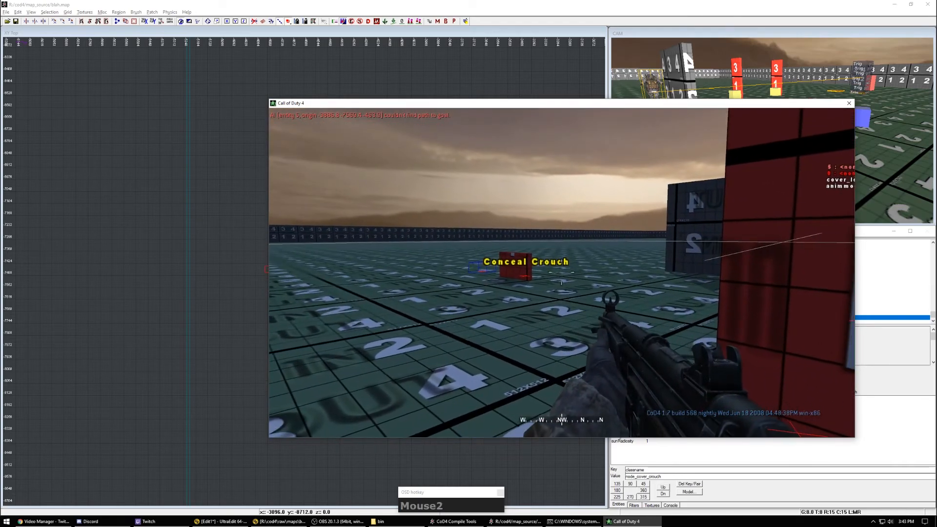
Step: Reissue ai_showNodes with the value 1 and close the console
{"action": "key", "text": "grave"}
{"action": "key", "text": "Up"}
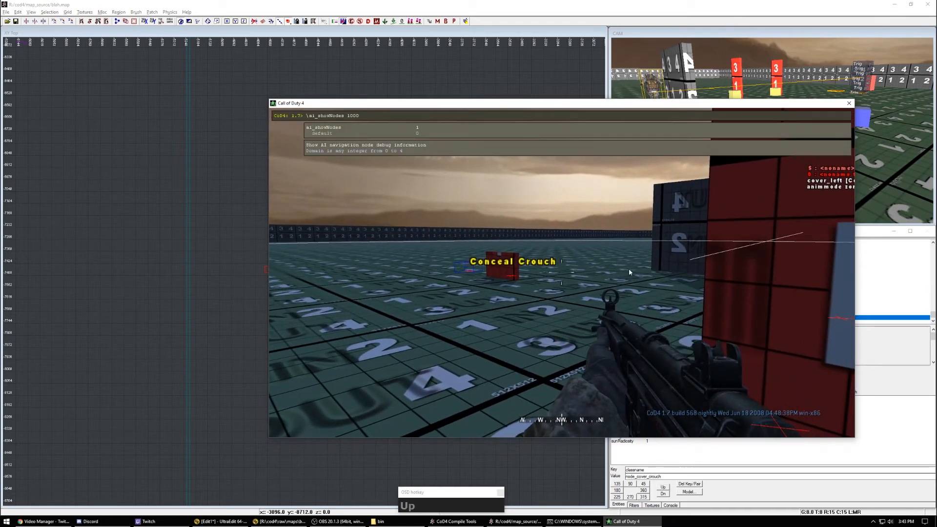
{"action": "key", "text": "BackSpace"}
{"action": "key", "text": "BackSpace"}
{"action": "key", "text": "BackSpace"}
{"action": "key", "text": "Return"}
{"action": "key", "text": "grave"}
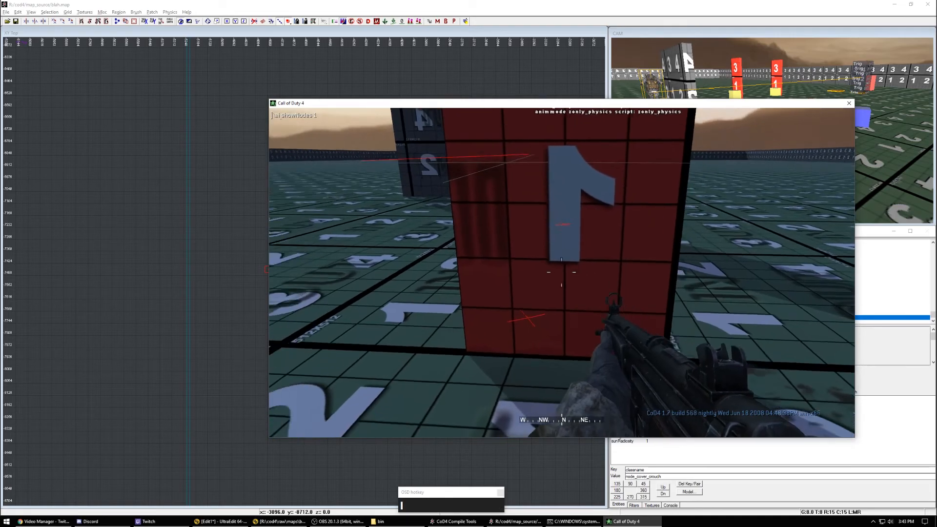
Step: Advance on the grey wall, shoot the enemy beside it and reload the weapon
{"action": "left_click", "coordinate": [561, 271]}
{"action": "key", "text": "l"}
{"action": "key", "text": "j"}
{"action": "key", "text": "l"}
{"action": "key", "text": "k"}
{"action": "left_click", "coordinate": [561, 272]}
{"action": "key", "text": "r"}
{"action": "key", "text": "k"}
{"action": "left_click", "coordinate": [561, 271]}
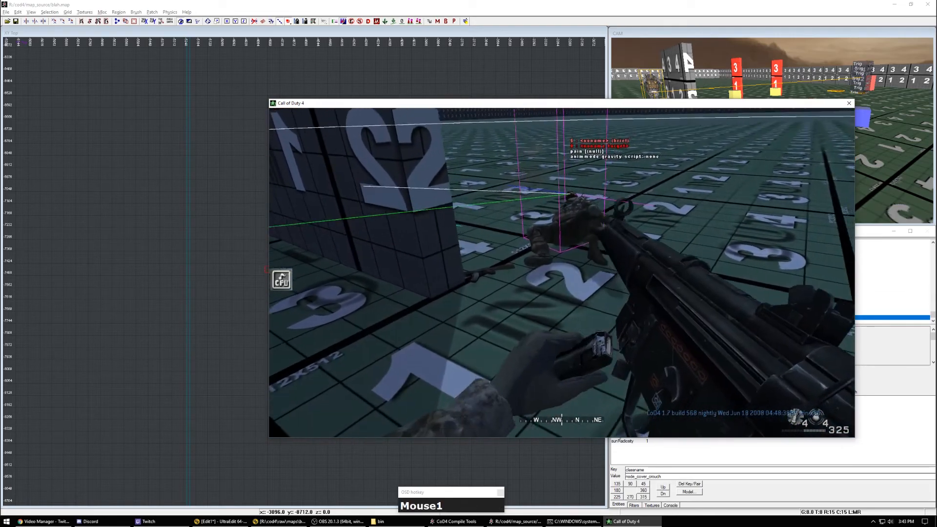
Step: Finish off the fallen enemy at the grey wall and look back towards the tall red blocks
{"action": "key", "text": "l"}
{"action": "left_click", "coordinate": [561, 272]}
{"action": "key", "text": "alt"}
{"action": "left_click", "coordinate": [562, 272]}
{"action": "left_click", "coordinate": [561, 271]}
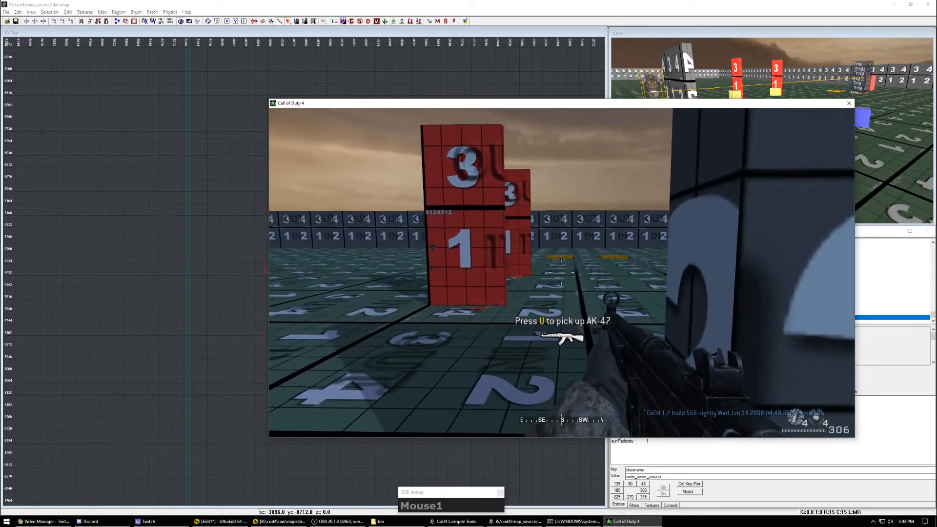
Step: Move to the low red block and examine its Cover Crouch node up close from both sides
{"action": "key", "text": "j"}
{"action": "key", "text": "l"}
{"action": "key", "text": "l"}
{"action": "key", "text": "l"}
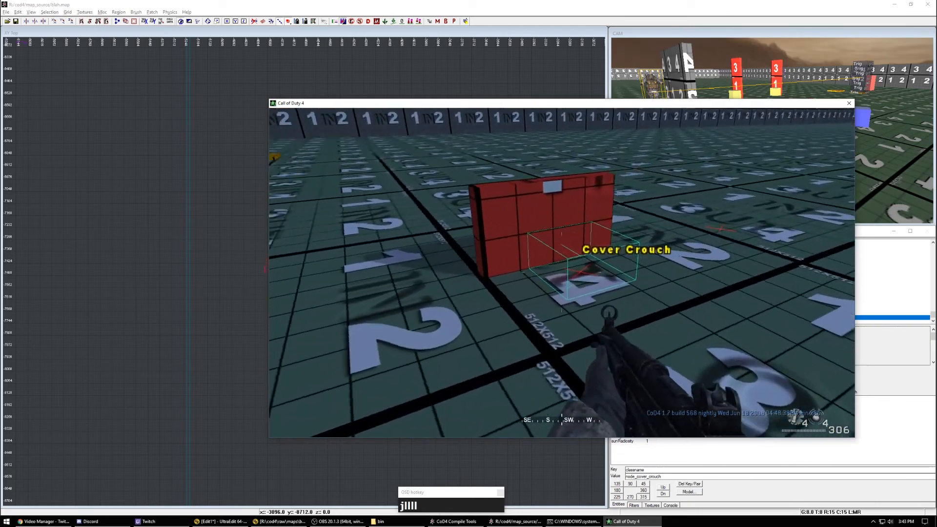
{"action": "right_click", "coordinate": [562, 272]}
{"action": "key", "text": "l"}
{"action": "key", "text": "h"}
{"action": "key", "text": "j"}
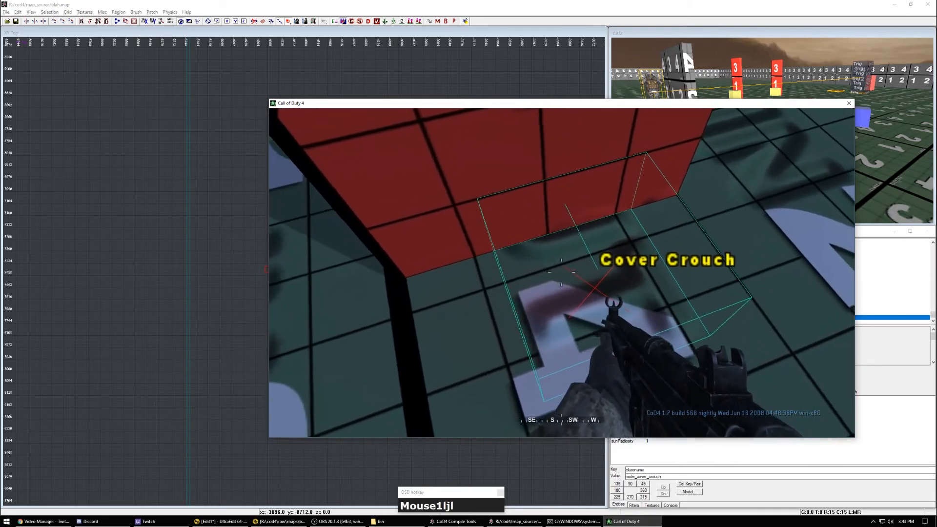
{"action": "key", "text": "l"}
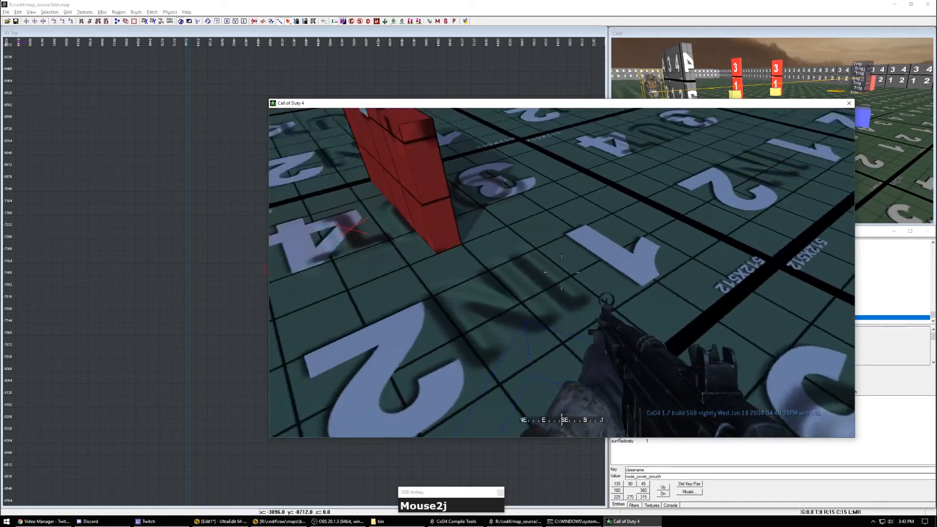
Step: Look over the two tall red blocks and return to the grey wall to check its Cover Left node
{"action": "key", "text": "j"}
{"action": "key", "text": "j"}
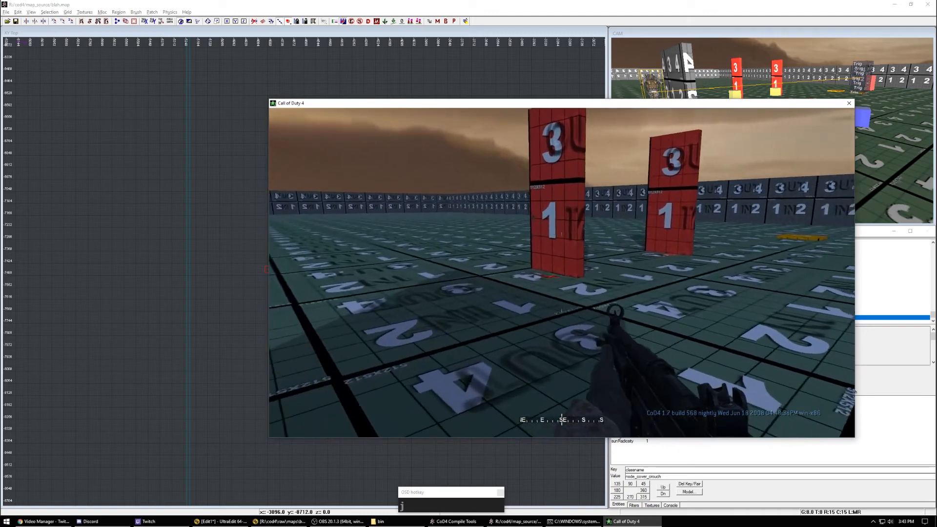
{"action": "key", "text": "j"}
{"action": "left_click", "coordinate": [561, 272]}
{"action": "key", "text": "j"}
{"action": "key", "text": "l"}
{"action": "left_click", "coordinate": [561, 272]}
{"action": "key", "text": "l"}
{"action": "right_click", "coordinate": [562, 273]}
{"action": "key", "text": "l"}
{"action": "left_click", "coordinate": [562, 272]}
{"action": "key", "text": "j"}
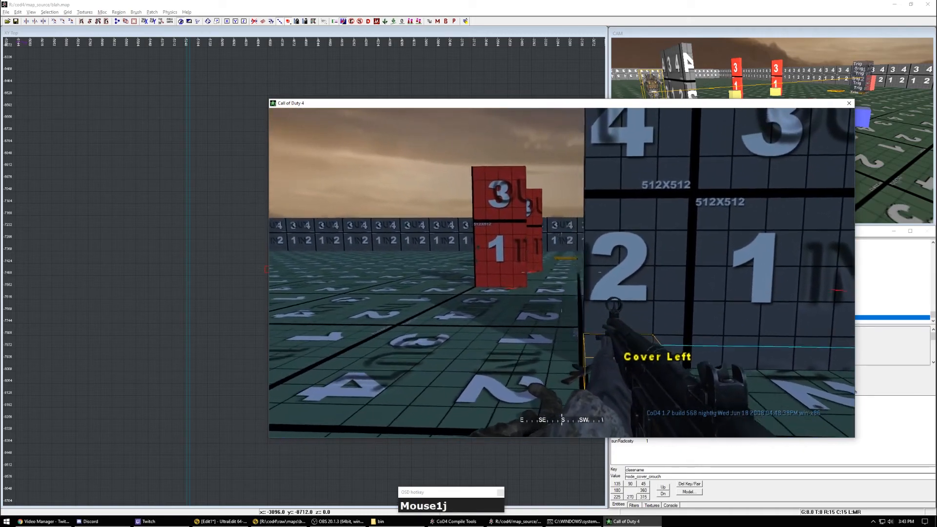
Step: Return to the low red block and examine the open floor and node markers around it
{"action": "key", "text": "l"}
{"action": "key", "text": "l"}
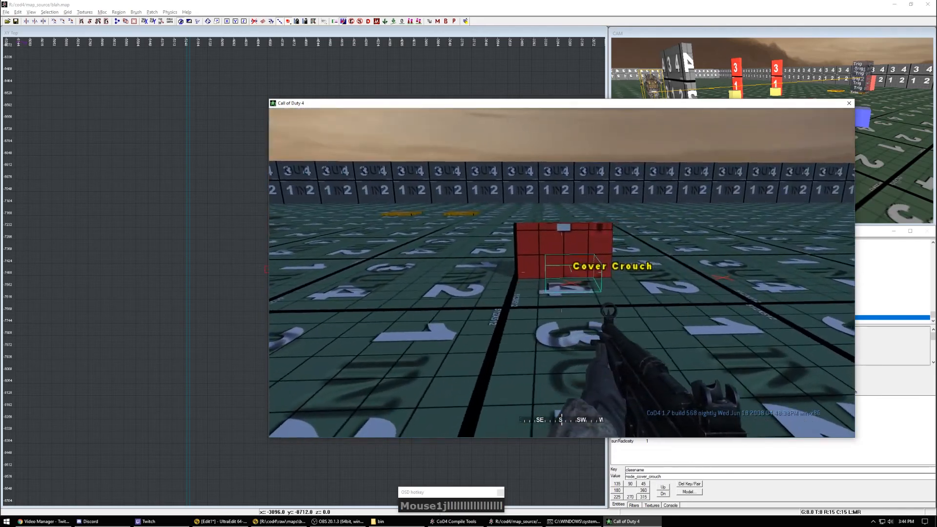
{"action": "key", "text": "l"}
{"action": "right_click", "coordinate": [562, 272]}
{"action": "left_click", "coordinate": [562, 273]}
{"action": "key", "text": "l"}
{"action": "key", "text": "j"}
{"action": "key", "text": "j"}
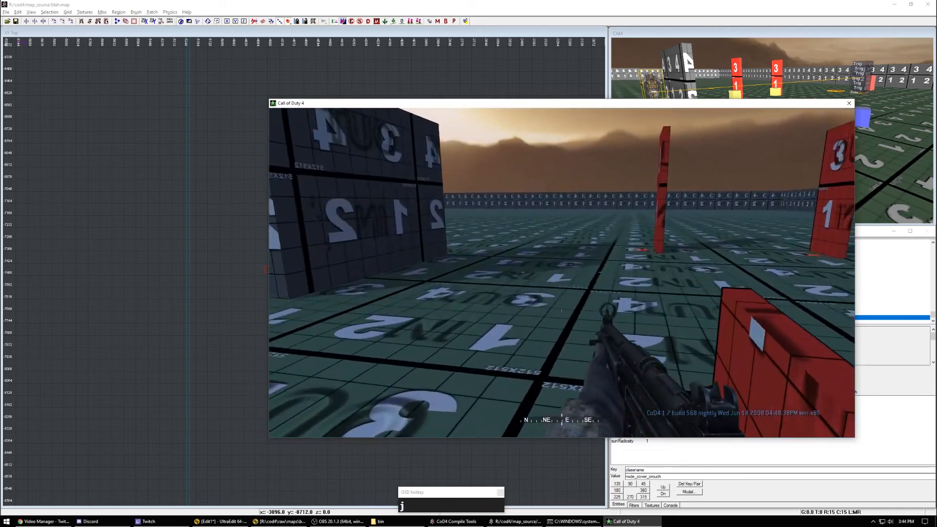
{"action": "key", "text": "j"}
{"action": "right_click", "coordinate": [562, 272]}
{"action": "key", "text": "j"}
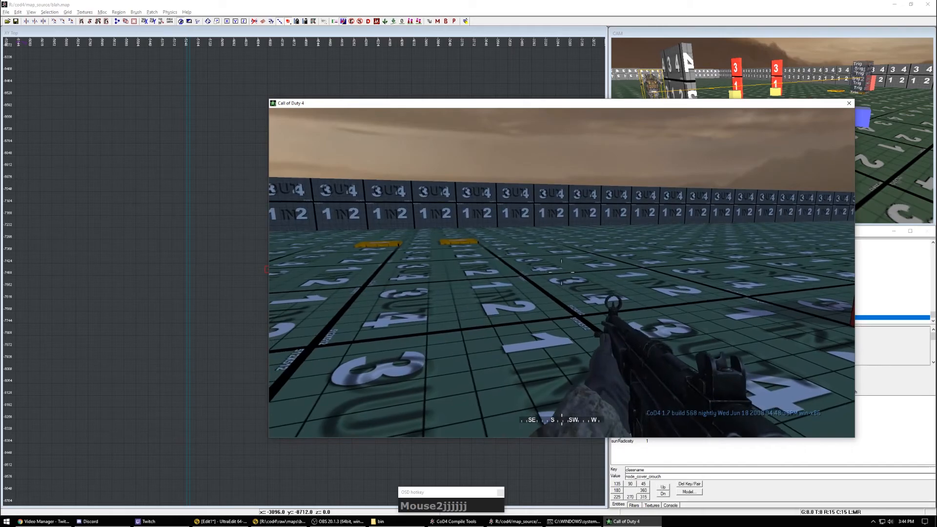
{"action": "right_click", "coordinate": [562, 272]}
{"action": "key", "text": "l"}
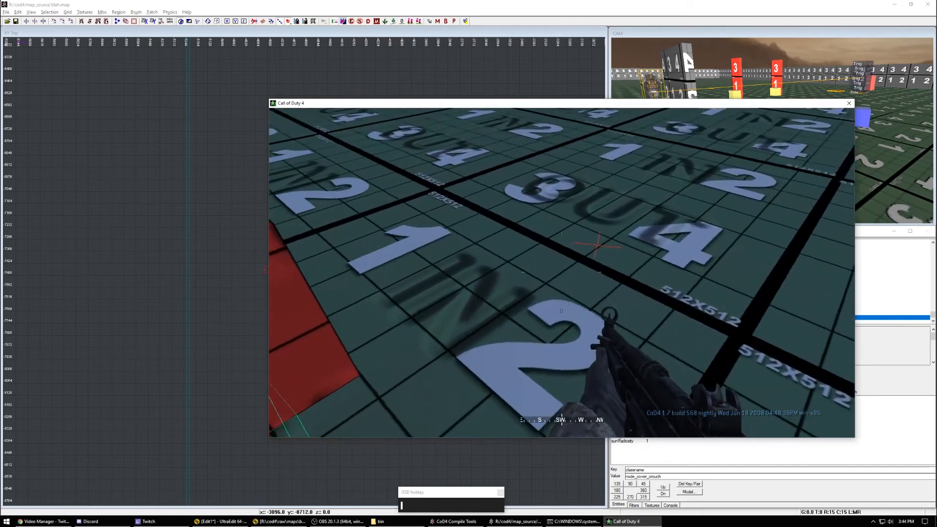
{"action": "key", "text": "l"}
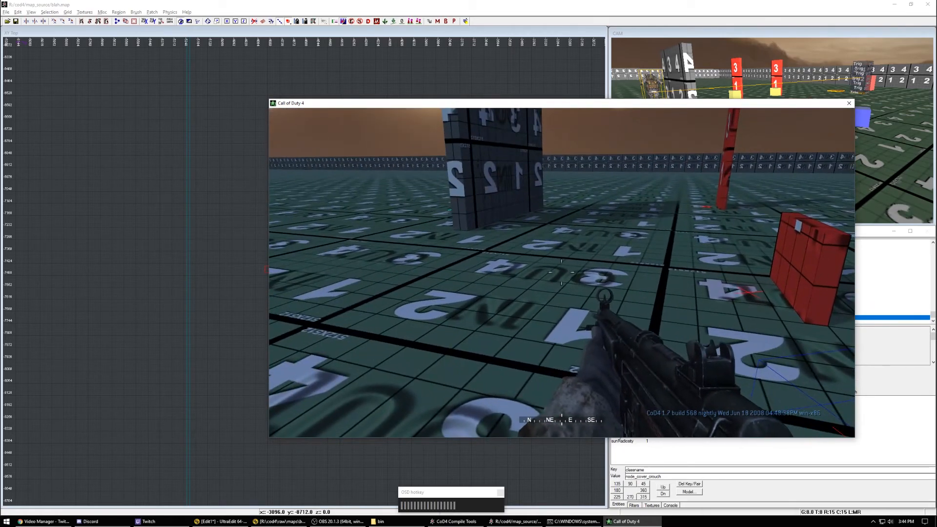
Step: Face the Conceal Crouch node near the low red block and exit the game with the quit console command
{"action": "key", "text": "j"}
{"action": "key", "text": "j"}
{"action": "key", "text": "grave"}
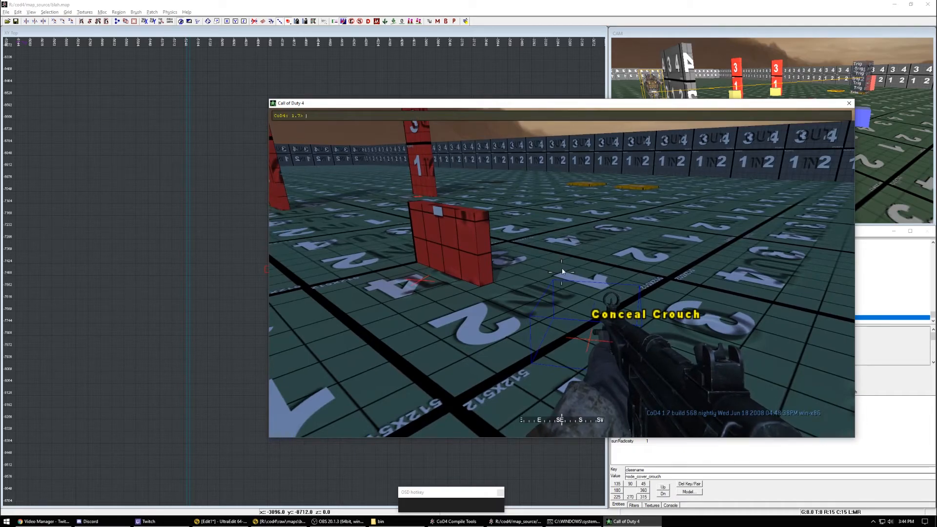
{"action": "type", "text": "quit"}
{"action": "key", "text": "Tab"}
{"action": "key", "text": "Return"}
{"action": "scroll", "coordinate": [458, 249], "scroll_direction": "up", "scroll_amount": 2}
{"action": "scroll", "coordinate": [458, 249], "scroll_direction": "up", "scroll_amount": 1}
{"action": "left_click", "coordinate": [469, 237], "text": "shift"}
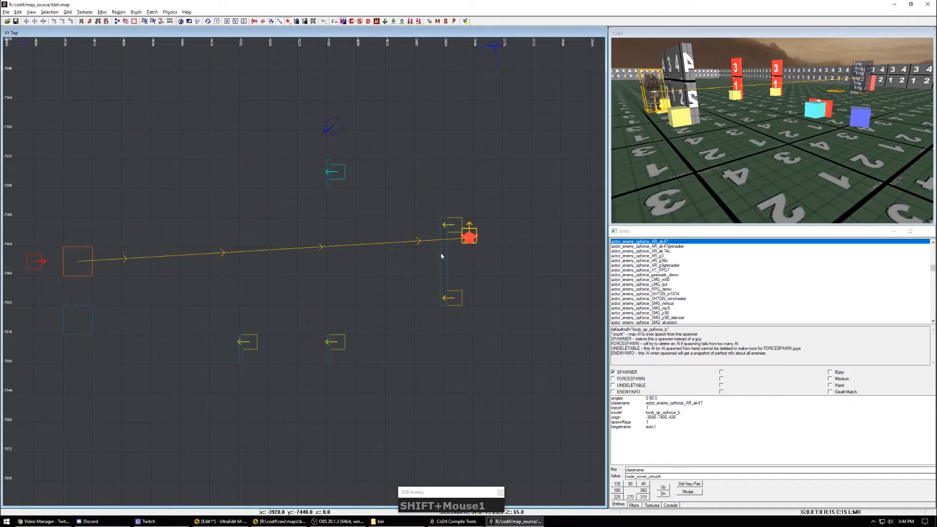
{"action": "key", "text": "Escape"}
{"action": "scroll", "coordinate": [457, 227], "scroll_direction": "up", "scroll_amount": 4}
{"action": "right_click_drag", "start_coordinate": [457, 226], "coordinate": [230, 206]}
{"action": "mouse_move", "coordinate": [444, 140]}
{"action": "left_mouse_down"}
{"action": "mouse_move", "coordinate": [488, 326]}
{"action": "mouse_move", "coordinate": [491, 316]}
{"action": "left_mouse_up"}
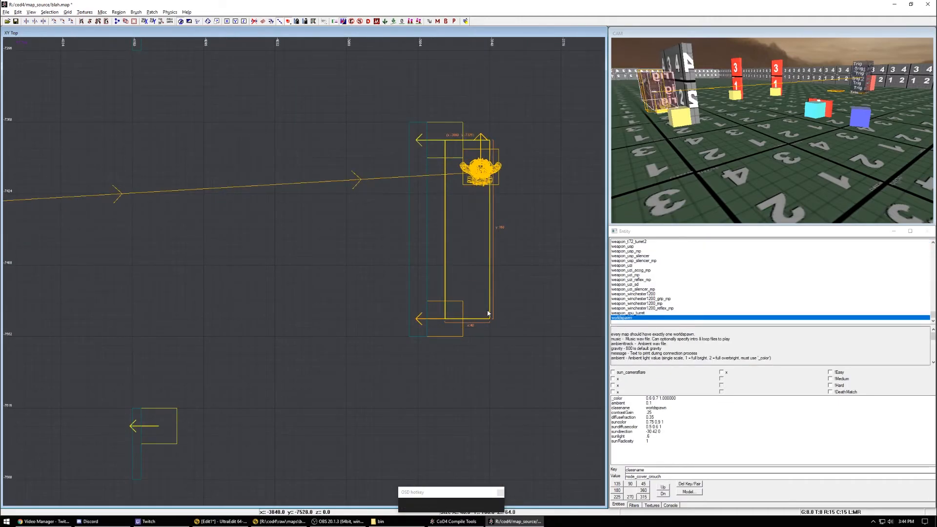
{"action": "left_click_drag", "start_coordinate": [519, 235], "coordinate": [553, 247]}
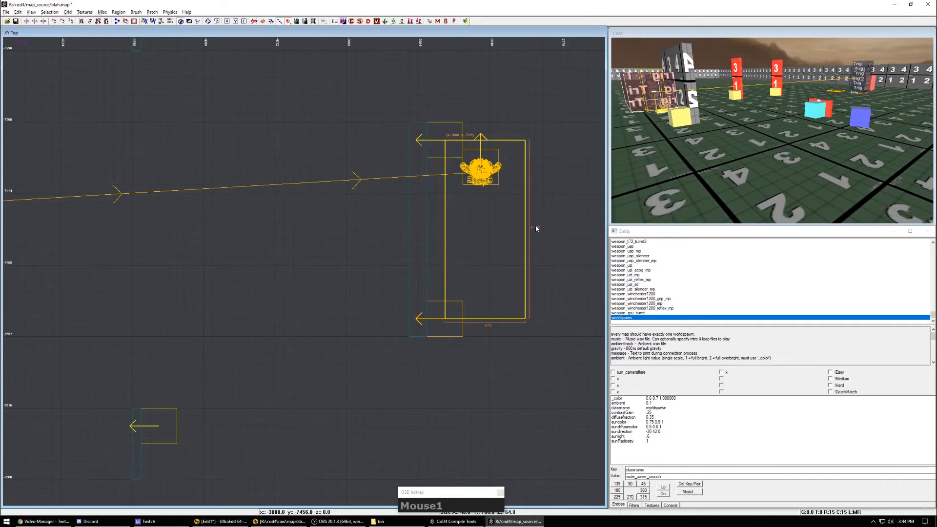
{"action": "right_click_drag", "start_coordinate": [536, 229], "coordinate": [503, 183]}
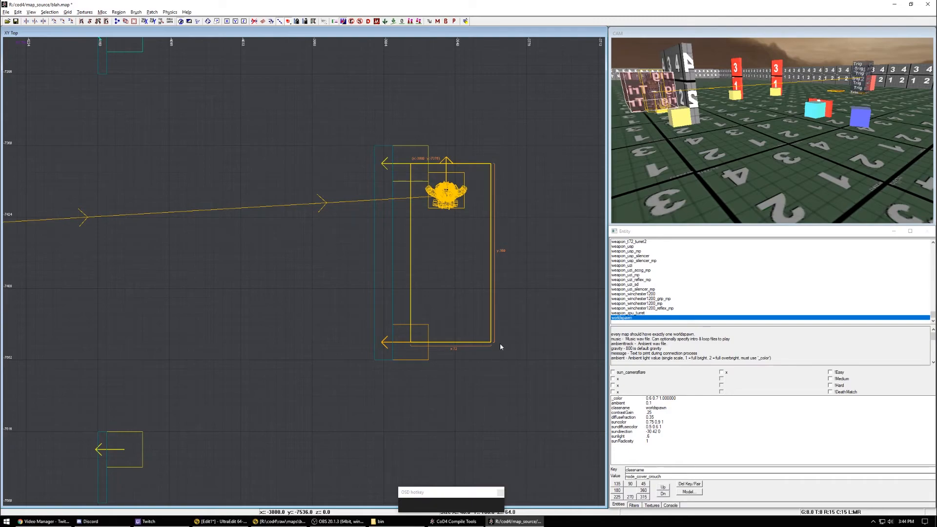
{"action": "key", "text": "BackSpace"}
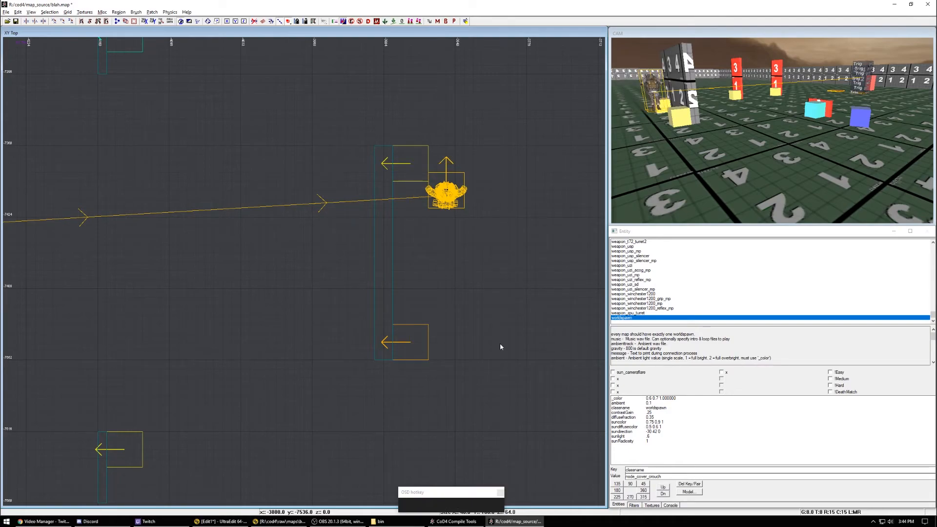
{"action": "left_click", "coordinate": [412, 168], "text": "shift"}
{"action": "left_click", "coordinate": [408, 350], "text": "shift"}
{"action": "key", "text": "Escape"}
{"action": "left_click_drag", "start_coordinate": [410, 165], "coordinate": [476, 343]}
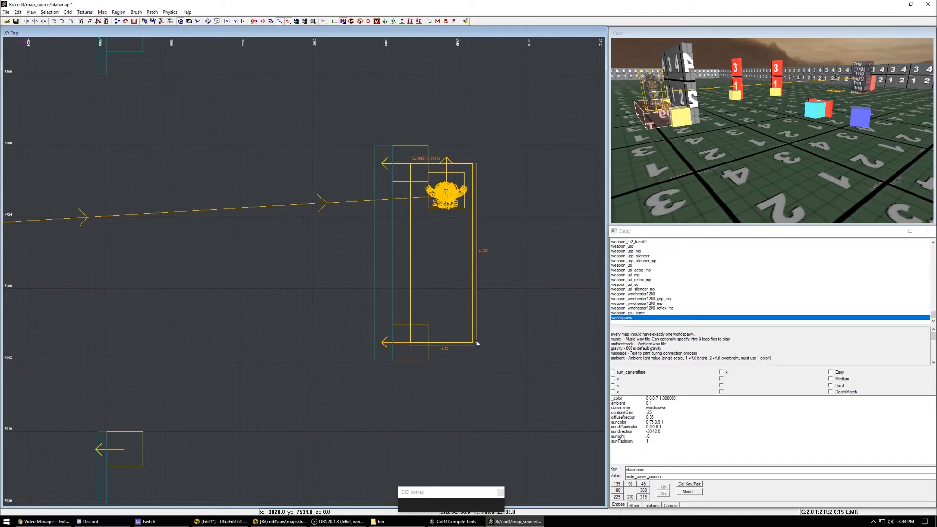
{"action": "key", "text": "BackSpace"}
Step: Create a pathnode entity and place it beside the cover node at the grey wall's north end
{"action": "right_click_drag", "start_coordinate": [477, 341], "coordinate": [470, 363]}
{"action": "scroll", "coordinate": [469, 305], "scroll_direction": "down", "scroll_amount": 4}
{"action": "key", "text": "Escape"}
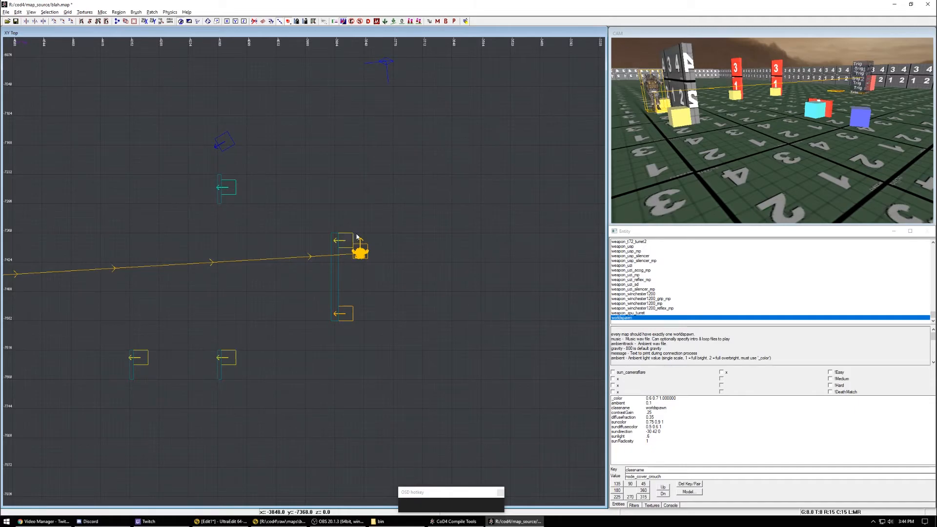
{"action": "right_click", "coordinate": [371, 200]}
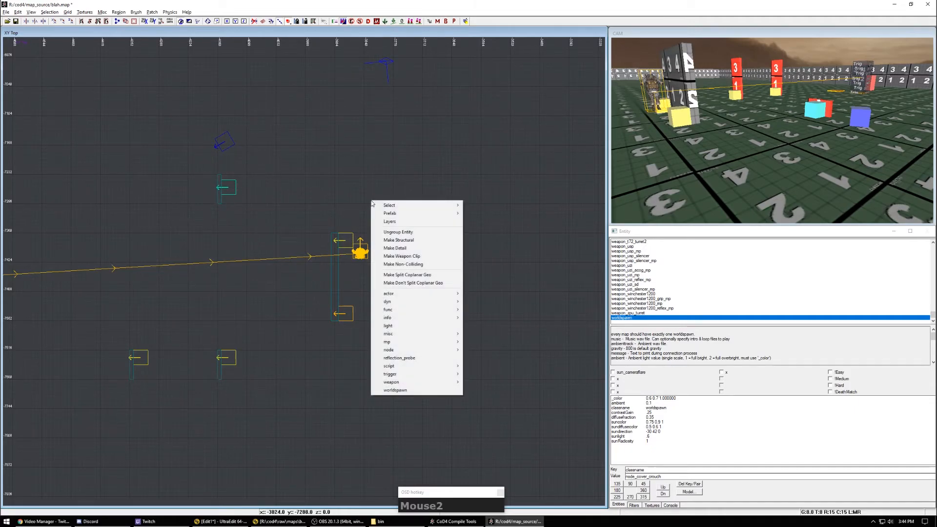
{"action": "left_click", "coordinate": [414, 350]}
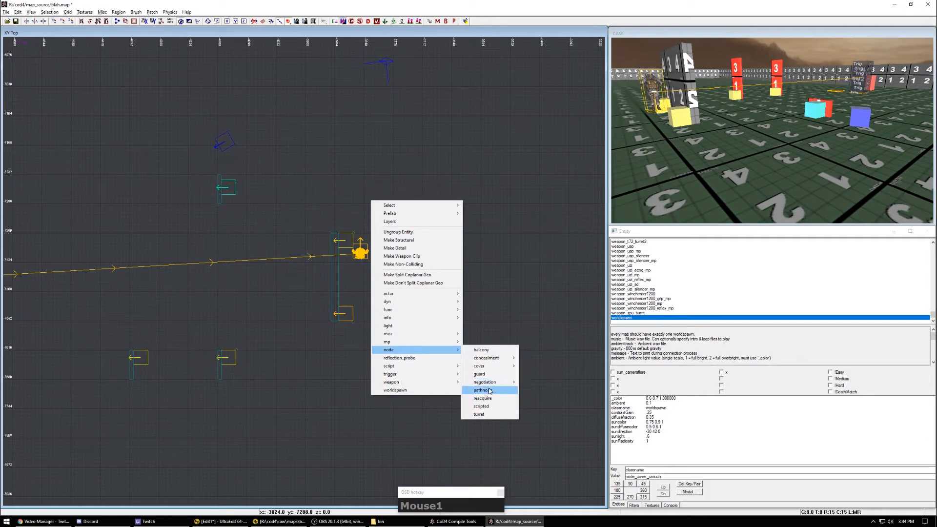
{"action": "left_click", "coordinate": [505, 390]}
{"action": "scroll", "coordinate": [390, 194], "scroll_direction": "up", "scroll_amount": 2}
{"action": "left_click_drag", "start_coordinate": [438, 133], "coordinate": [388, 174]}
{"action": "key", "text": "4"}
{"action": "scroll", "coordinate": [396, 215], "scroll_direction": "down", "scroll_amount": 2}
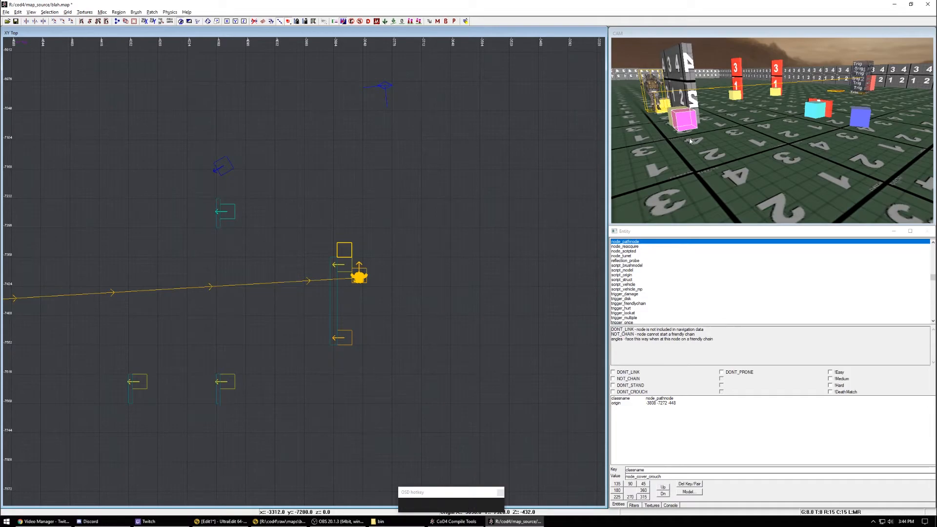
Step: Duplicate the pathnode to the grey wall's south end, just beyond the other cover node
{"action": "scroll", "coordinate": [346, 271], "scroll_direction": "up", "scroll_amount": 2}
{"action": "right_click_drag", "start_coordinate": [320, 262], "coordinate": [361, 284]}
{"action": "right_click_drag", "start_coordinate": [408, 326], "coordinate": [400, 267]}
{"action": "left_click_drag", "start_coordinate": [404, 208], "coordinate": [404, 364]}
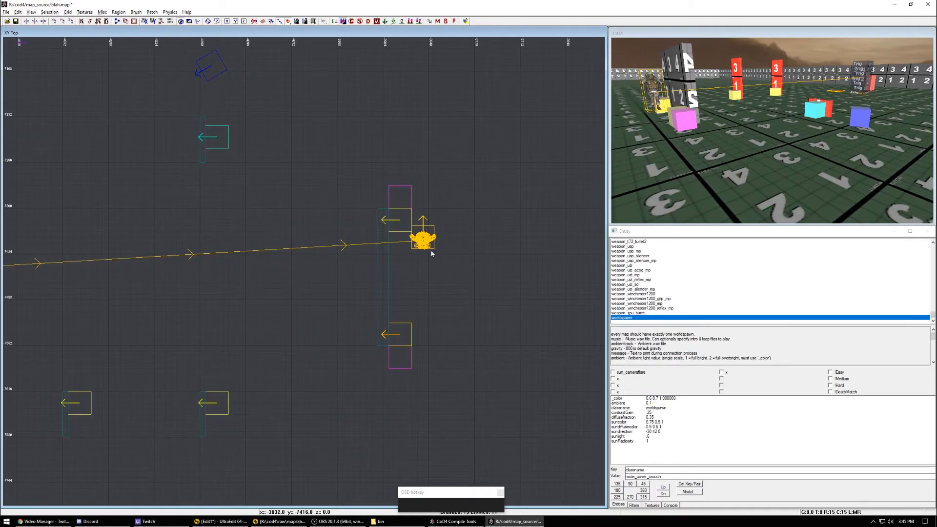
{"action": "right_click_drag", "start_coordinate": [441, 253], "coordinate": [438, 309]}
Step: Duplicate pathnodes to both sides of the low block's crouch node and of the nearer tall red block's cover node
{"action": "left_click", "coordinate": [398, 257], "text": "shift"}
{"action": "key", "text": "space"}
{"action": "mouse_move", "coordinate": [397, 255]}
{"action": "left_mouse_down"}
{"action": "mouse_move", "coordinate": [208, 225]}
{"action": "mouse_move", "coordinate": [208, 157]}
{"action": "left_mouse_up"}
{"action": "key", "text": "space"}
{"action": "right_click_drag", "start_coordinate": [224, 352], "coordinate": [249, 251]}
{"action": "key", "text": "space"}
{"action": "mouse_move", "coordinate": [242, 75]}
{"action": "left_mouse_down"}
{"action": "mouse_move", "coordinate": [243, 426]}
{"action": "mouse_move", "coordinate": [238, 415]}
{"action": "left_mouse_up"}
{"action": "right_click_drag", "start_coordinate": [239, 416], "coordinate": [228, 403]}
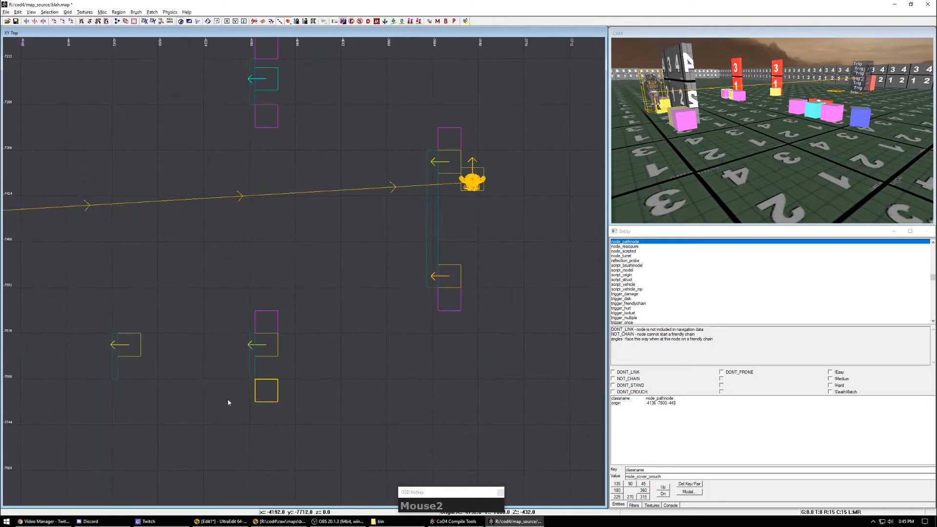
Step: Copy the pathnode to the north and south sides of the westernmost tall red block's cover node
{"action": "key", "text": "ctrl+alt"}
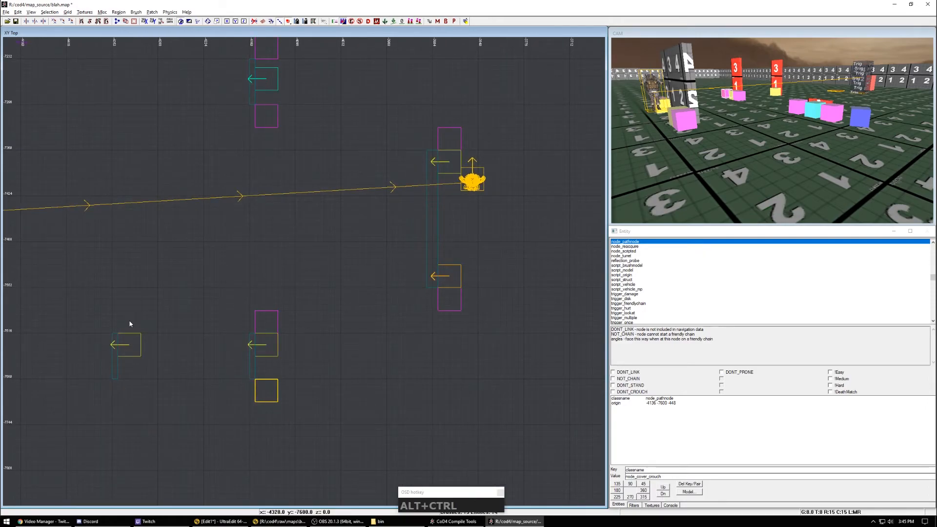
{"action": "left_click", "coordinate": [128, 322], "text": "ctrl+alt"}
{"action": "left_click", "coordinate": [124, 386], "text": "ctrl+alt"}
{"action": "left_click_drag", "start_coordinate": [122, 384], "coordinate": [130, 391]}
{"action": "right_click_drag", "start_coordinate": [130, 389], "coordinate": [145, 350]}
{"action": "key", "text": "Escape"}
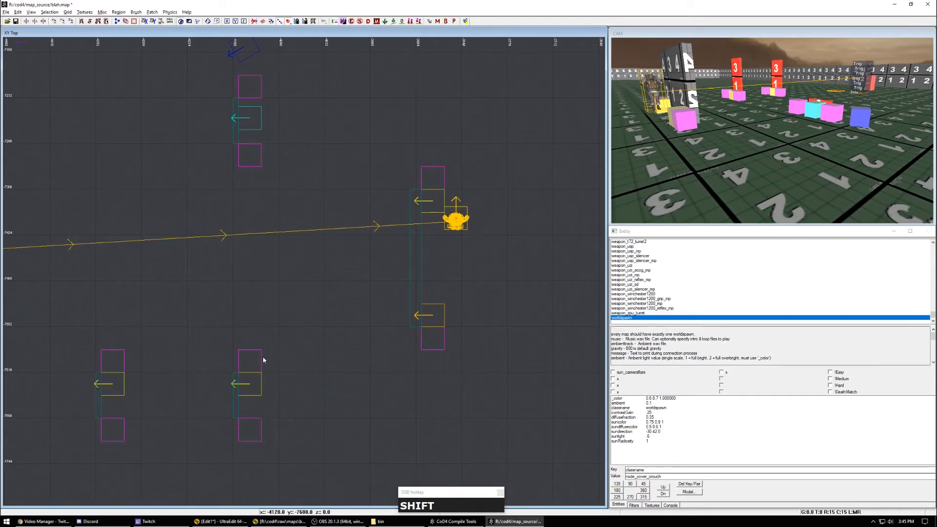
Step: Try to copy the nearer tall red block's two pathnodes together onto the open floor between the blocks
{"action": "left_click", "coordinate": [252, 364], "text": "shift"}
{"action": "left_click", "coordinate": [250, 430], "text": "shift"}
{"action": "left_click", "coordinate": [265, 269], "text": "ctrl+alt"}
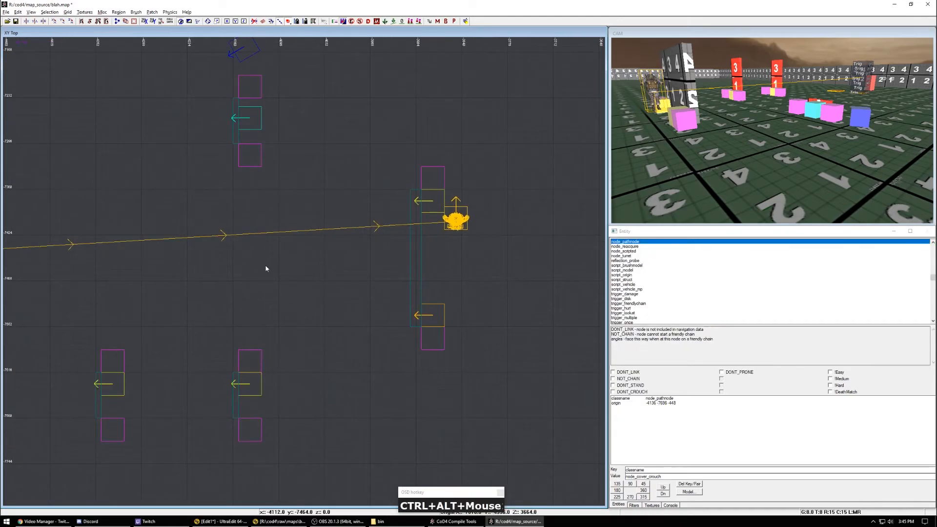
{"action": "right_click_drag", "start_coordinate": [304, 310], "coordinate": [303, 308]}
{"action": "scroll", "coordinate": [299, 315], "scroll_direction": "down", "scroll_amount": 5}
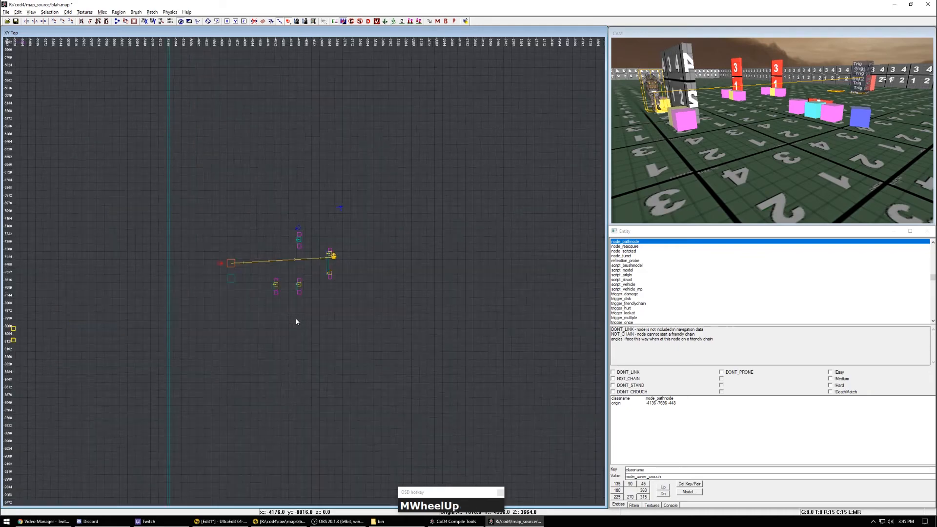
{"action": "scroll", "coordinate": [203, 329], "scroll_direction": "down", "scroll_amount": 2}
{"action": "mouse_move", "coordinate": [203, 328]}
{"action": "right_mouse_down"}
{"action": "mouse_move", "coordinate": [203, 336]}
{"action": "mouse_move", "coordinate": [197, 326]}
{"action": "right_mouse_up"}
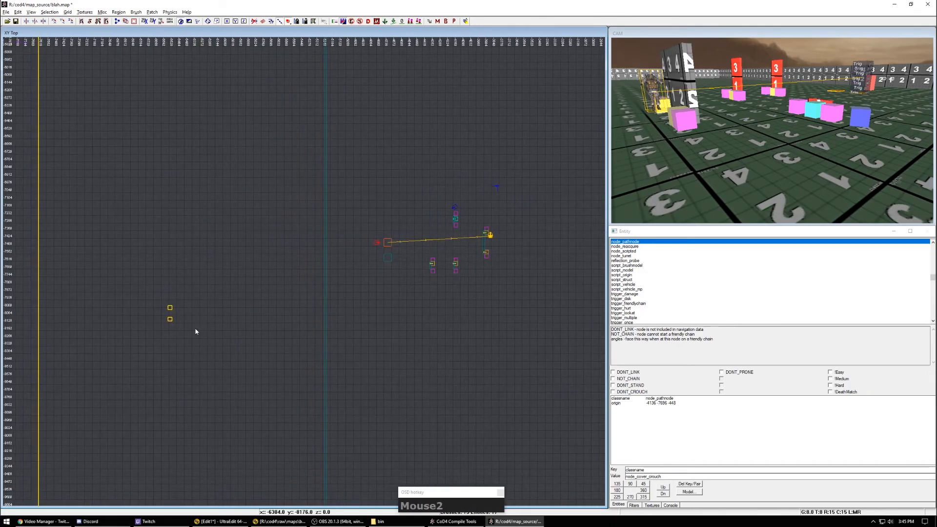
{"action": "scroll", "coordinate": [270, 330], "scroll_direction": "down", "scroll_amount": 4}
{"action": "right_click_drag", "start_coordinate": [270, 327], "coordinate": [220, 366]}
{"action": "scroll", "coordinate": [320, 308], "scroll_direction": "up", "scroll_amount": 7}
{"action": "right_click_drag", "start_coordinate": [325, 320], "coordinate": [287, 153]}
{"action": "left_click", "coordinate": [334, 293], "text": "shift"}
{"action": "scroll", "coordinate": [335, 292], "scroll_direction": "up", "scroll_amount": 4}
{"action": "right_click_drag", "start_coordinate": [383, 273], "coordinate": [293, 331]}
{"action": "scroll", "coordinate": [361, 291], "scroll_direction": "down", "scroll_amount": 3}
{"action": "scroll", "coordinate": [350, 322], "scroll_direction": "up", "scroll_amount": 9}
{"action": "scroll", "coordinate": [443, 287], "scroll_direction": "down", "scroll_amount": 1}
{"action": "scroll", "coordinate": [437, 249], "scroll_direction": "down", "scroll_amount": 7}
{"action": "left_click", "coordinate": [408, 258], "text": "shift"}
{"action": "key", "text": "Escape"}
{"action": "right_click_drag", "start_coordinate": [408, 257], "coordinate": [408, 262]}
{"action": "scroll", "coordinate": [383, 218], "scroll_direction": "up", "scroll_amount": 7}
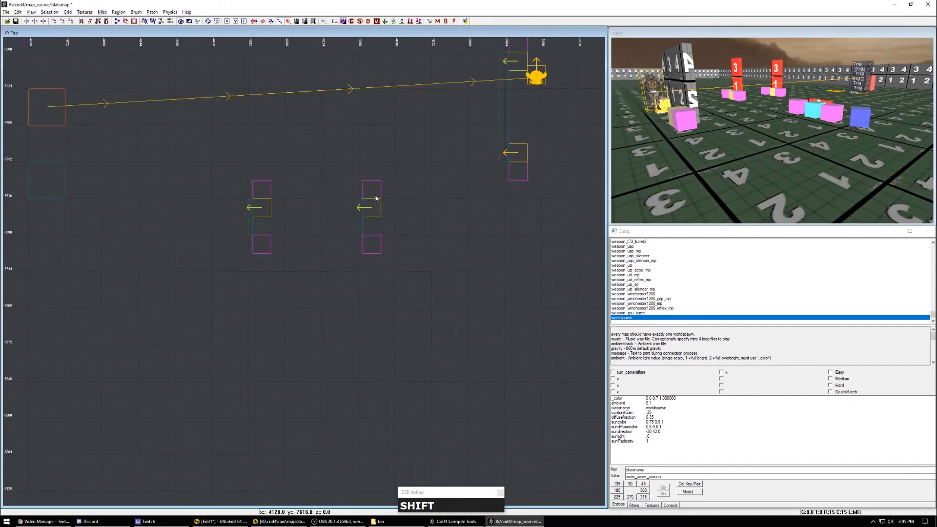
{"action": "left_click", "coordinate": [370, 247], "text": "shift"}
{"action": "left_click", "coordinate": [477, 226], "text": "ctrl+alt"}
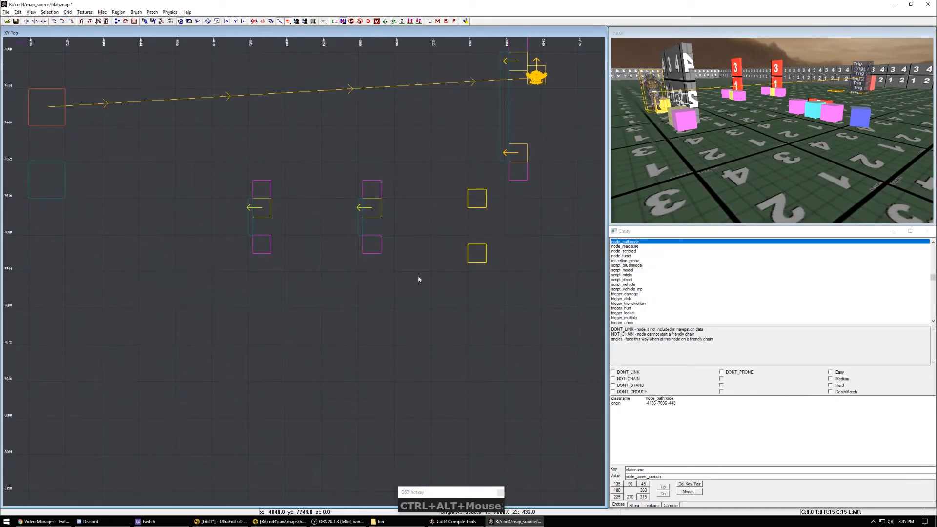
{"action": "right_click_drag", "start_coordinate": [473, 291], "coordinate": [458, 254]}
{"action": "key", "text": "BackSpace"}
{"action": "left_click_drag", "start_coordinate": [428, 220], "coordinate": [496, 370], "text": "alt+shift"}
{"action": "right_click_drag", "start_coordinate": [496, 369], "coordinate": [403, 241]}
{"action": "key", "text": "BackSpace"}
{"action": "scroll", "coordinate": [396, 267], "scroll_direction": "down", "scroll_amount": 4}
{"action": "scroll", "coordinate": [396, 267], "scroll_direction": "up", "scroll_amount": 2}
Step: Copy the pathnode south of the low block's crouch node to two spots on the open floor northwest of the grey wall
{"action": "key", "text": "Escape"}
{"action": "left_click", "coordinate": [309, 179], "text": "shift"}
{"action": "key", "text": "Escape"}
{"action": "left_click", "coordinate": [308, 178], "text": "shift"}
{"action": "key", "text": "ctrl+alt"}
{"action": "left_click", "coordinate": [384, 128], "text": "ctrl+alt"}
{"action": "left_click", "coordinate": [385, 189], "text": "ctrl+alt"}
Step: Place another pathnode copy west of the grey wall's south end, and remove the stray brush drawn beside it
{"action": "right_click_drag", "start_coordinate": [386, 191], "coordinate": [384, 132]}
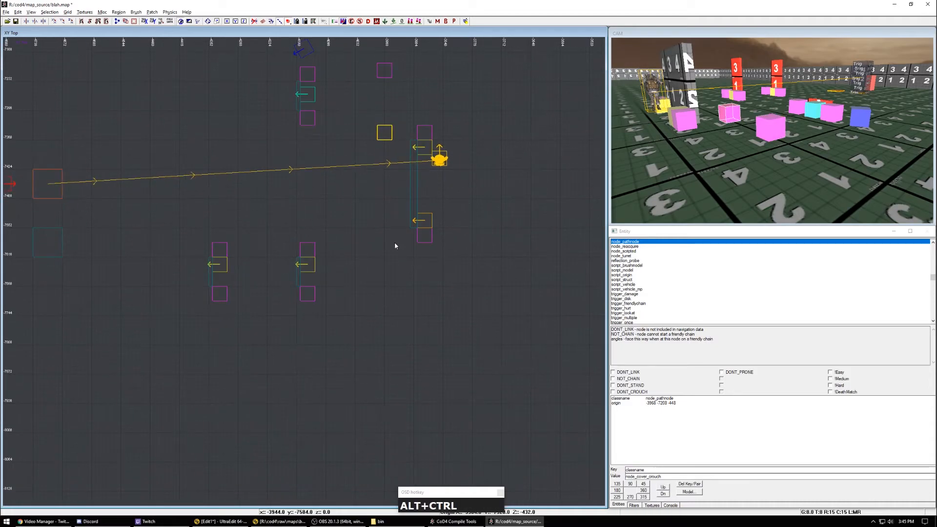
{"action": "left_click", "coordinate": [385, 235], "text": "ctrl+alt"}
{"action": "left_click_drag", "start_coordinate": [382, 137], "coordinate": [371, 238]}
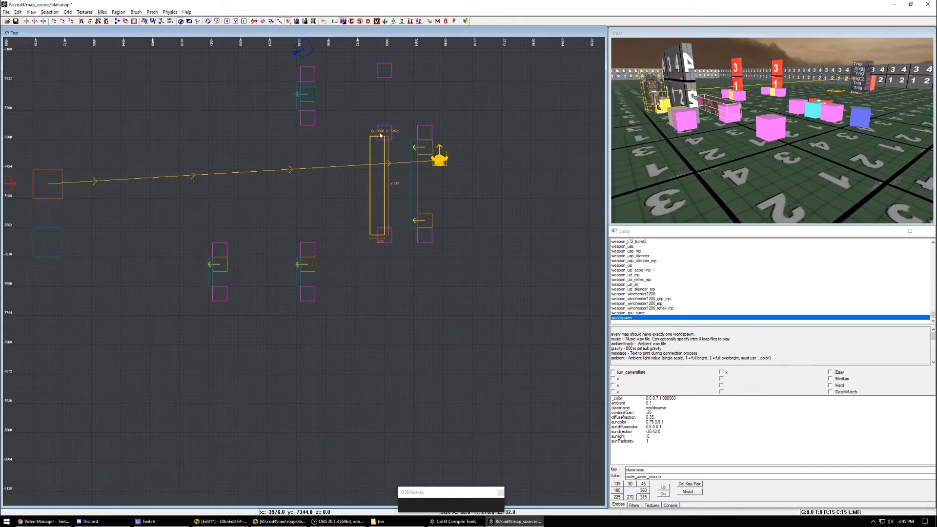
{"action": "key", "text": "BackSpace"}
{"action": "left_click_drag", "start_coordinate": [364, 213], "coordinate": [414, 266], "text": "alt+shift"}
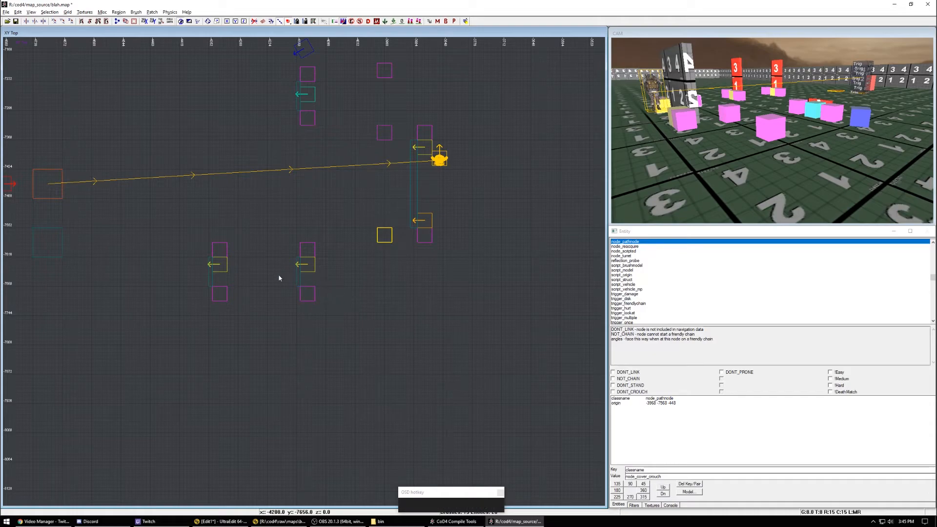
Step: Duplicate that pathnode to the open floor midway between the low red block and the nearer tall red block
{"action": "right_click_drag", "start_coordinate": [318, 237], "coordinate": [313, 116]}
{"action": "left_click_drag", "start_coordinate": [361, 277], "coordinate": [318, 225]}
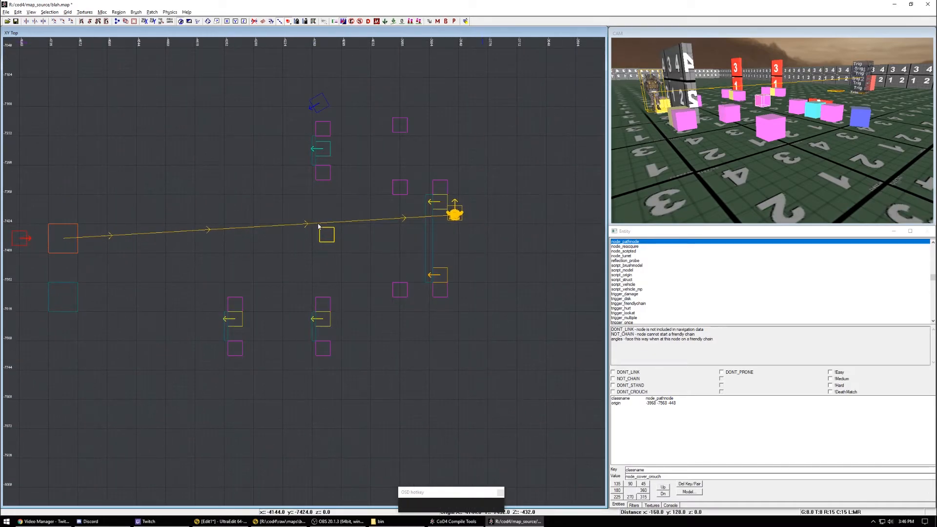
{"action": "key", "text": "Escape"}
Step: Copy a pathnode to two spots on the open floor west of the midway node, ending just east of the trigger, and remove stray geometry
{"action": "left_click", "coordinate": [235, 304], "text": "shift"}
{"action": "right_click_drag", "start_coordinate": [235, 305], "coordinate": [233, 306]}
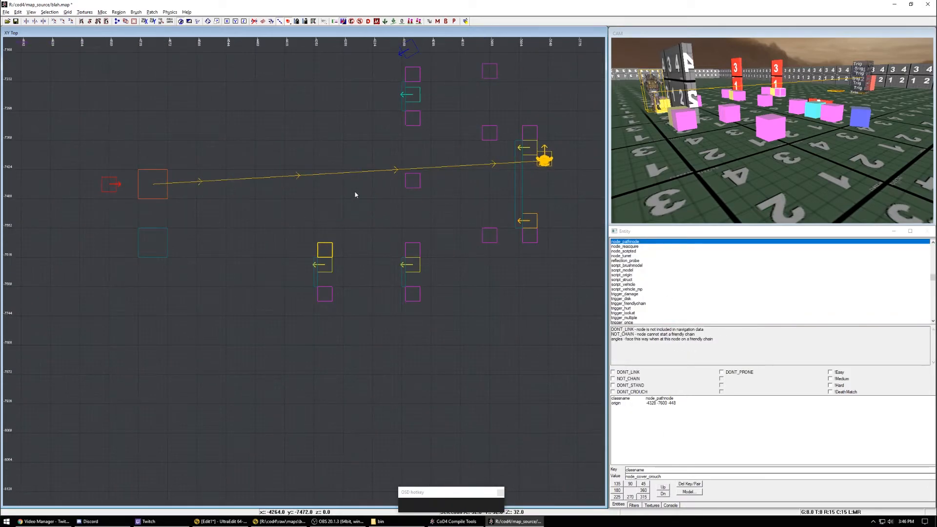
{"action": "mouse_move", "coordinate": [313, 186]}
{"action": "left_mouse_down", "text": "ctrl+alt"}
{"action": "mouse_move", "coordinate": [415, 210]}
{"action": "mouse_move", "coordinate": [412, 184]}
{"action": "left_mouse_up", "text": "ctrl+alt"}
{"action": "key", "text": "Escape"}
{"action": "key", "text": "BackSpace"}
{"action": "left_click", "coordinate": [411, 181], "text": "shift"}
{"action": "key", "text": "Escape"}
{"action": "left_click", "coordinate": [318, 188], "text": "shift"}
{"action": "left_click", "coordinate": [233, 189], "text": "ctrl+alt"}
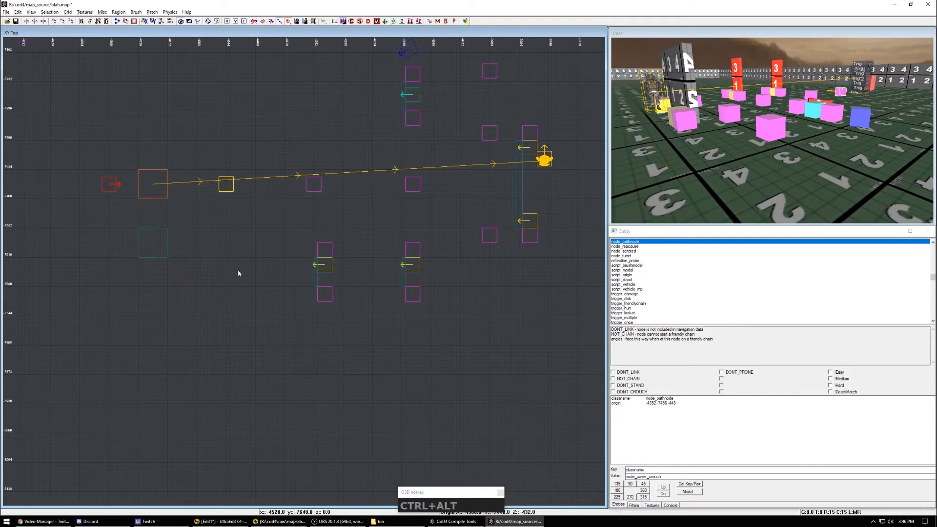
{"action": "left_click_drag", "start_coordinate": [227, 188], "coordinate": [316, 213]}
{"action": "key", "text": "BackSpace"}
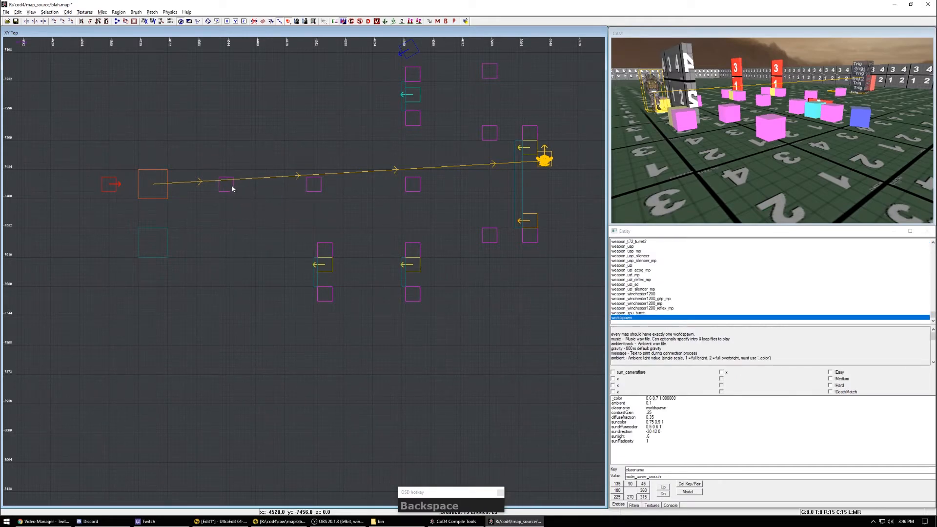
Step: Copy the westernmost pathnode of that row to two spots farther south, one southeast and one southwest of the trigger
{"action": "left_click", "coordinate": [232, 189], "text": "shift"}
{"action": "left_click", "coordinate": [228, 260], "text": "ctrl+alt"}
{"action": "left_click_drag", "start_coordinate": [228, 260], "coordinate": [224, 274]}
{"action": "left_click", "coordinate": [111, 268], "text": "ctrl+alt"}
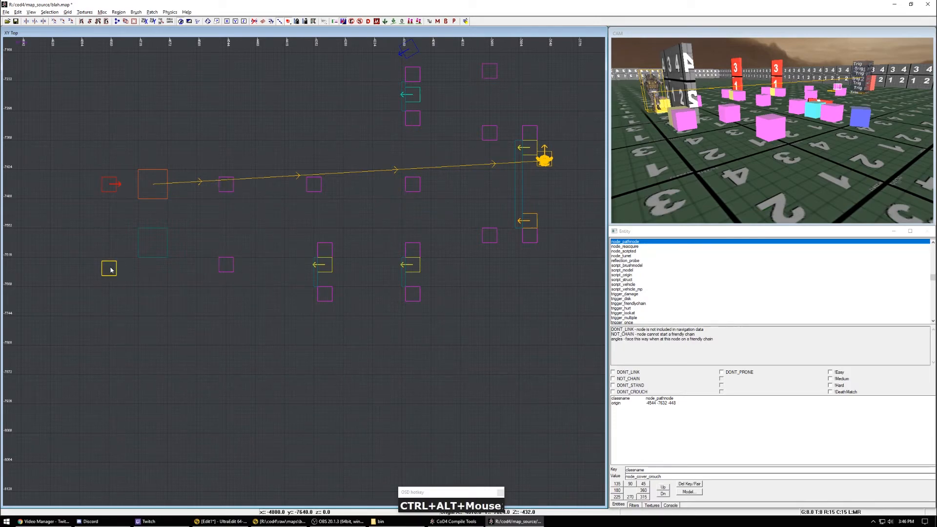
Step: Place three more pathnode copies in a row north of the trigger line, from above the player start eastward
{"action": "left_click", "coordinate": [111, 137], "text": "ctrl+alt"}
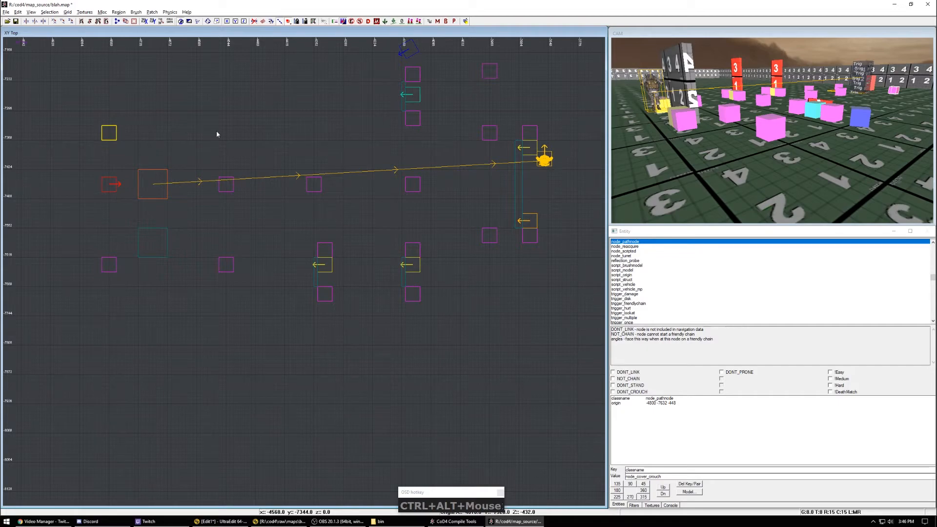
{"action": "left_click", "coordinate": [228, 136], "text": "ctrl+alt"}
{"action": "left_click", "coordinate": [315, 136], "text": "ctrl+alt"}
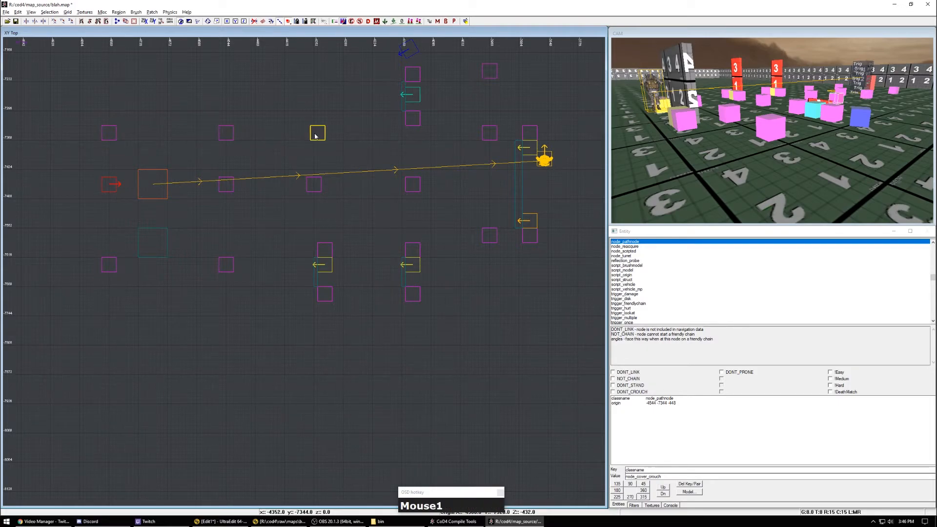
{"action": "left_click", "coordinate": [371, 136], "text": "ctrl+alt"}
{"action": "left_click_drag", "start_coordinate": [372, 136], "coordinate": [374, 139]}
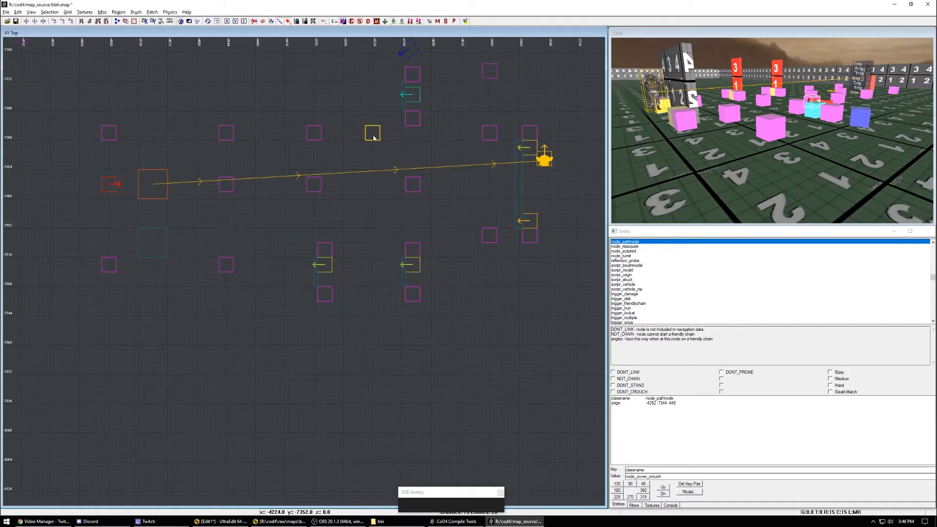
{"action": "key", "text": "BackSpace"}
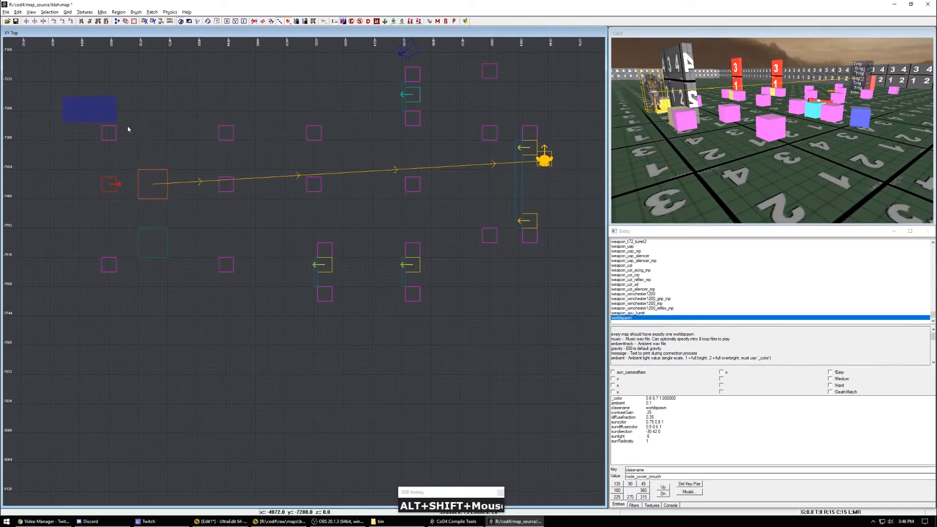
Step: Move the northern row of three pathnodes up together until it aligns with the pathnode south of the low red block
{"action": "left_click_drag", "start_coordinate": [98, 113], "coordinate": [393, 155], "text": "alt+shift"}
{"action": "key", "text": "alt+Up"}
{"action": "key", "text": "alt+Up"}
{"action": "key", "text": "alt+Up"}
{"action": "key", "text": "alt+Up"}
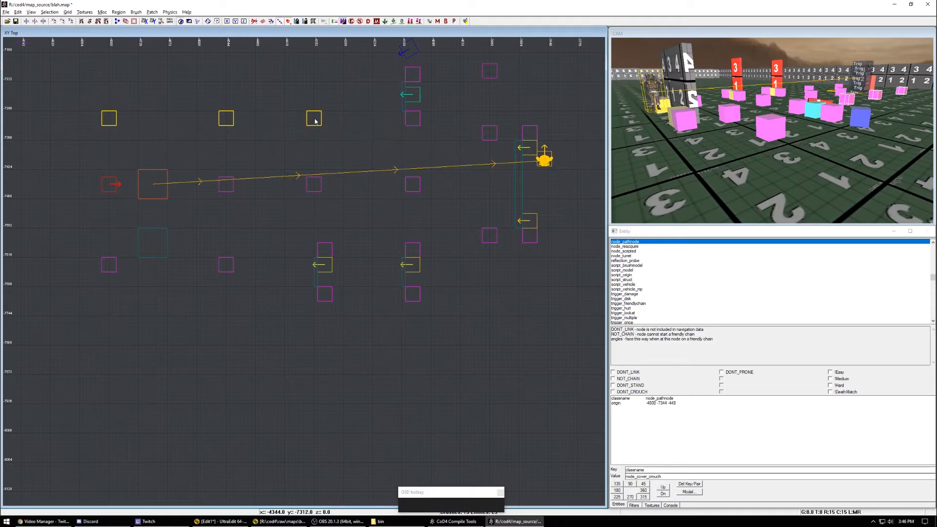
{"action": "right_click_drag", "start_coordinate": [323, 121], "coordinate": [271, 151]}
{"action": "key", "text": "alt+Up"}
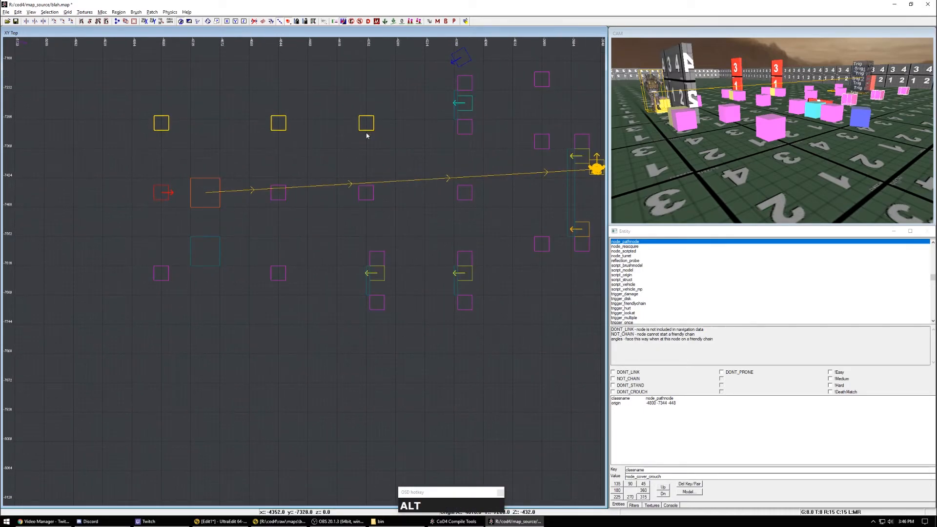
{"action": "key", "text": "alt+Up"}
{"action": "mouse_move", "coordinate": [367, 135]}
{"action": "left_mouse_down"}
{"action": "mouse_move", "coordinate": [459, 137]}
{"action": "mouse_move", "coordinate": [377, 130]}
{"action": "left_mouse_up"}
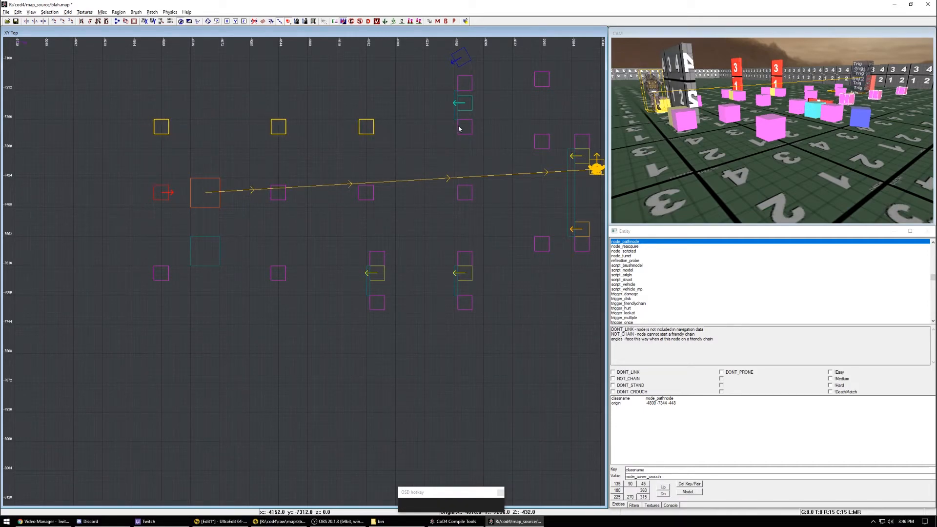
{"action": "key", "text": "alt+Up"}
{"action": "key", "text": "alt+Up"}
{"action": "key", "text": "alt+Up"}
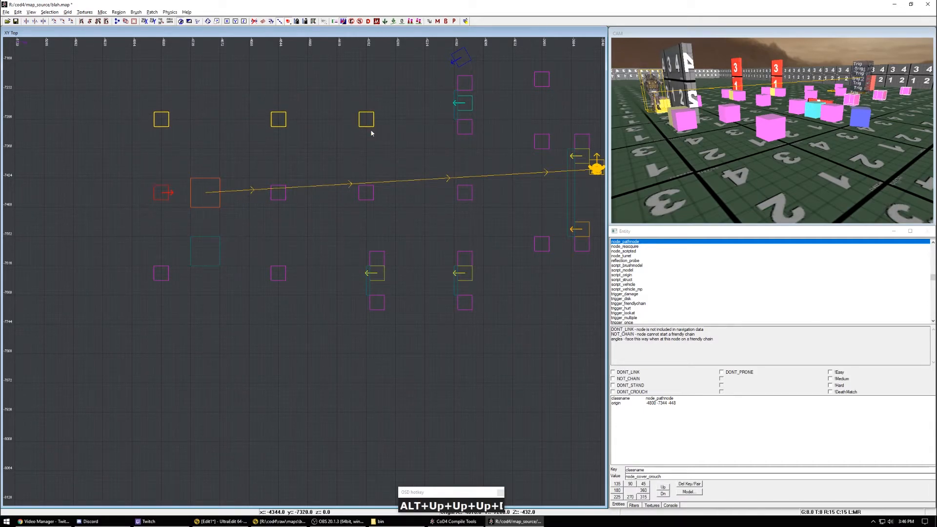
{"action": "key", "text": "Escape"}
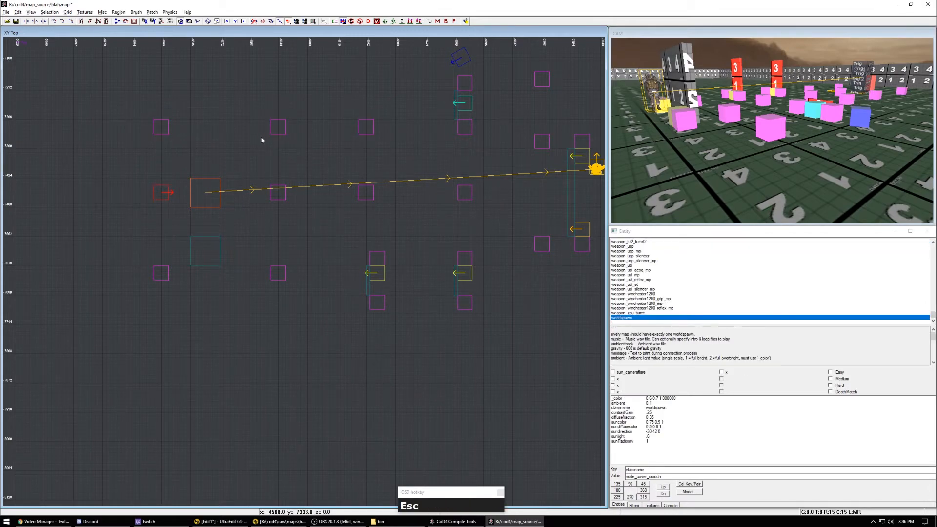
Step: Remove the stray brush and shift the two westernmost pathnodes slightly east of the player start
{"action": "left_click_drag", "start_coordinate": [162, 130], "coordinate": [281, 149]}
{"action": "key", "text": "BackSpace"}
{"action": "left_click", "coordinate": [160, 127], "text": "alt+shift"}
{"action": "left_click", "coordinate": [160, 273], "text": "alt+shift"}
{"action": "left_click_drag", "start_coordinate": [181, 286], "coordinate": [198, 282], "text": "alt"}
{"action": "right_click_drag", "start_coordinate": [198, 285], "coordinate": [197, 318]}
{"action": "key", "text": "Escape"}
Step: Draw a temporary brush spanning the gap between the middle pathnodes to show their spacing, and delete it
{"action": "scroll", "coordinate": [256, 242], "scroll_direction": "down", "scroll_amount": 3}
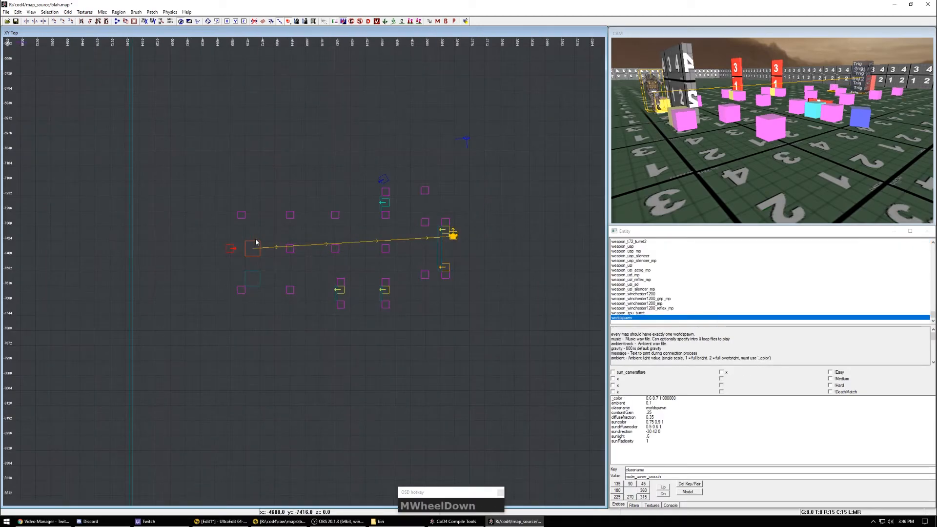
{"action": "scroll", "coordinate": [288, 224], "scroll_direction": "up", "scroll_amount": 2}
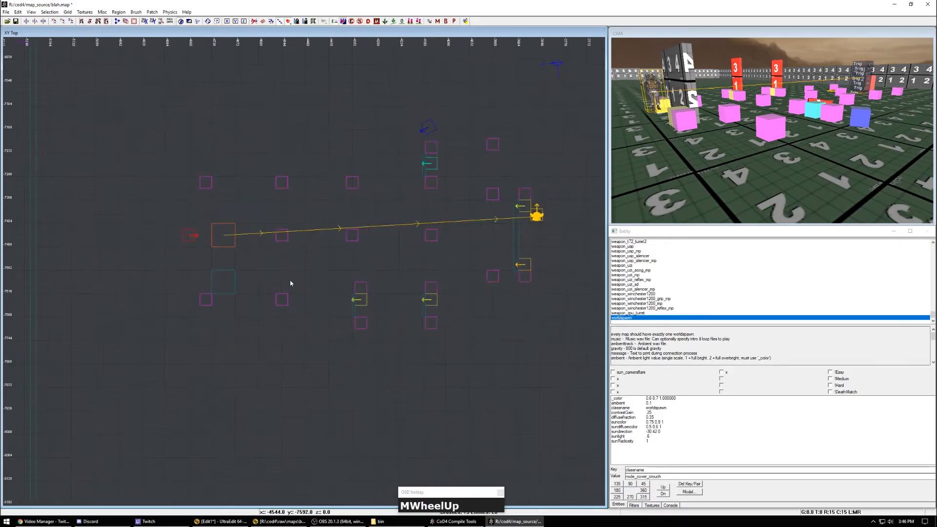
{"action": "mouse_move", "coordinate": [277, 229]}
{"action": "left_mouse_down"}
{"action": "mouse_move", "coordinate": [345, 307]}
{"action": "mouse_move", "coordinate": [370, 313]}
{"action": "left_mouse_up"}
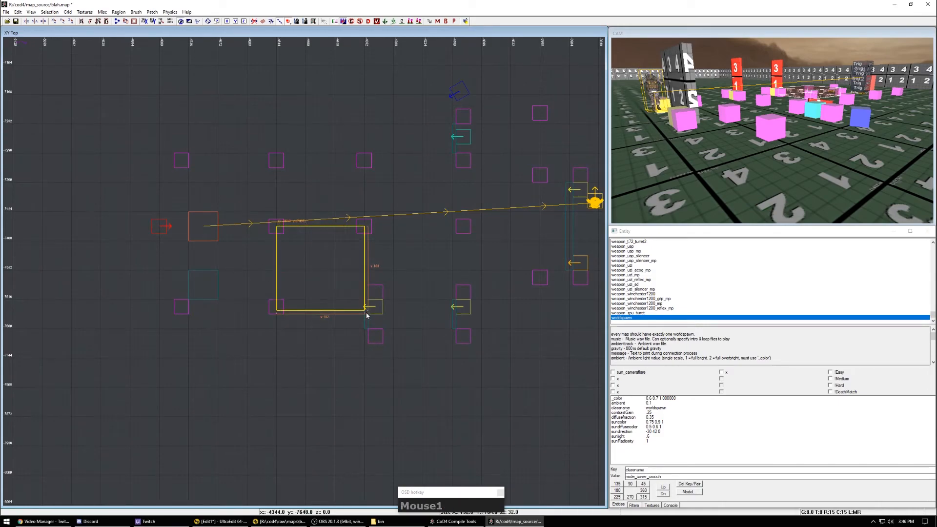
{"action": "right_click_drag", "start_coordinate": [370, 314], "coordinate": [382, 289]}
{"action": "key", "text": "BackSpace"}
{"action": "scroll", "coordinate": [389, 303], "scroll_direction": "down", "scroll_amount": 2}
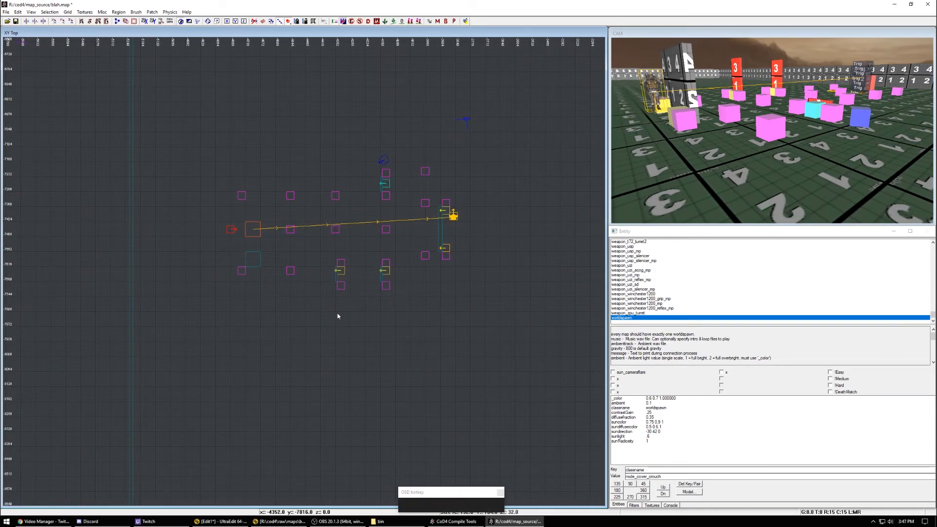
Step: Copy a pathnode to the empty floor far southwest and duplicate it eastward to start a demonstration grid
{"action": "right_click_drag", "start_coordinate": [333, 316], "coordinate": [237, 302]}
{"action": "mouse_move", "coordinate": [198, 212]}
{"action": "left_mouse_down", "text": "alt+shift"}
{"action": "mouse_move", "coordinate": [272, 236]}
{"action": "mouse_move", "coordinate": [182, 346]}
{"action": "left_mouse_up", "text": "alt+shift"}
{"action": "key", "text": "space"}
{"action": "right_click_drag", "start_coordinate": [183, 346], "coordinate": [254, 283]}
{"action": "key", "text": "Escape"}
{"action": "scroll", "coordinate": [190, 336], "scroll_direction": "up", "scroll_amount": 3}
{"action": "left_click_drag", "start_coordinate": [254, 283], "coordinate": [292, 324], "text": "alt+shift"}
{"action": "scroll", "coordinate": [273, 330], "scroll_direction": "down", "scroll_amount": 4}
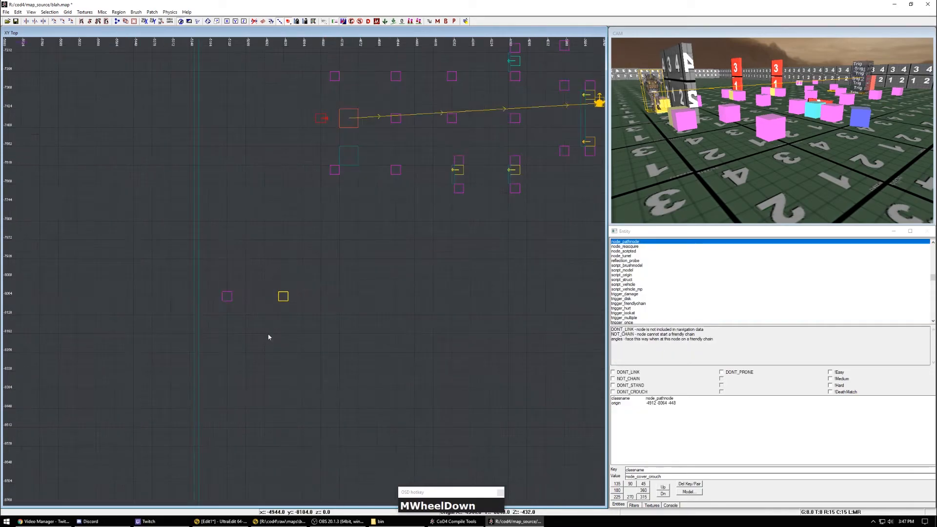
Step: Duplicate the demonstration pair southward repeatedly to form a grid of two columns by four rows of pathnodes
{"action": "key", "text": "Escape"}
{"action": "mouse_move", "coordinate": [234, 274]}
{"action": "left_mouse_down", "text": "alt+shift"}
{"action": "mouse_move", "coordinate": [308, 314]}
{"action": "mouse_move", "coordinate": [283, 387]}
{"action": "left_mouse_up", "text": "alt+shift"}
{"action": "scroll", "coordinate": [308, 315], "scroll_direction": "up", "scroll_amount": 3}
{"action": "key", "text": "space"}
{"action": "right_click_drag", "start_coordinate": [292, 442], "coordinate": [278, 385]}
{"action": "key", "text": "Escape"}
{"action": "left_click_drag", "start_coordinate": [168, 220], "coordinate": [295, 346], "text": "alt+shift"}
{"action": "right_click_drag", "start_coordinate": [329, 437], "coordinate": [297, 356]}
{"action": "key", "text": "space"}
{"action": "left_click_drag", "start_coordinate": [261, 265], "coordinate": [259, 401], "text": "alt"}
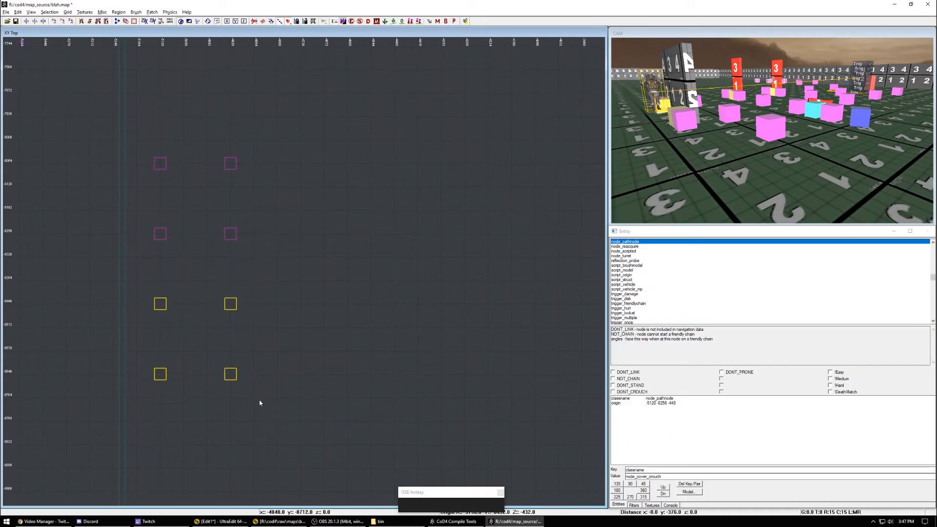
Step: Extend the demonstration grid by duplicating a block of its pathnodes farther south
{"action": "scroll", "coordinate": [255, 397], "scroll_direction": "down", "scroll_amount": 2}
{"action": "key", "text": "Escape"}
{"action": "left_click_drag", "start_coordinate": [212, 199], "coordinate": [293, 360], "text": "alt+shift"}
{"action": "key", "text": "space"}
{"action": "left_click_drag", "start_coordinate": [312, 273], "coordinate": [305, 412], "text": "alt"}
{"action": "scroll", "coordinate": [300, 390], "scroll_direction": "down", "scroll_amount": 1}
{"action": "scroll", "coordinate": [300, 390], "scroll_direction": "down", "scroll_amount": 1}
{"action": "key", "text": "Escape"}
Step: Select all the demonstration grid pathnodes in the empty southwest area and delete them
{"action": "right_click_drag", "start_coordinate": [389, 240], "coordinate": [337, 233]}
{"action": "right_click_drag", "start_coordinate": [427, 240], "coordinate": [239, 243]}
{"action": "left_click_drag", "start_coordinate": [236, 219], "coordinate": [282, 371], "text": "alt+shift"}
{"action": "right_click_drag", "start_coordinate": [319, 320], "coordinate": [336, 408]}
{"action": "scroll", "coordinate": [319, 320], "scroll_direction": "up", "scroll_amount": 3}
{"action": "key", "text": "BackSpace"}
Step: Save the map and switch to CoD4 Compile Tools, moving its window clear of the northern pathnodes
{"action": "right_click_drag", "start_coordinate": [389, 276], "coordinate": [339, 273]}
{"action": "scroll", "coordinate": [390, 276], "scroll_direction": "up", "scroll_amount": 1}
{"action": "key", "text": "ctrl+s"}
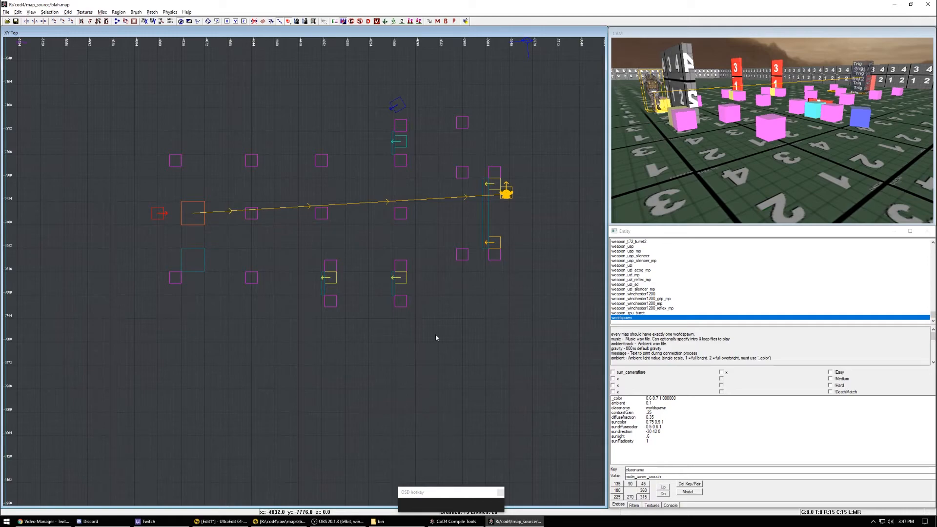
{"action": "mouse_move", "coordinate": [453, 522]}
{"action": "left_click", "coordinate": [461, 483]}
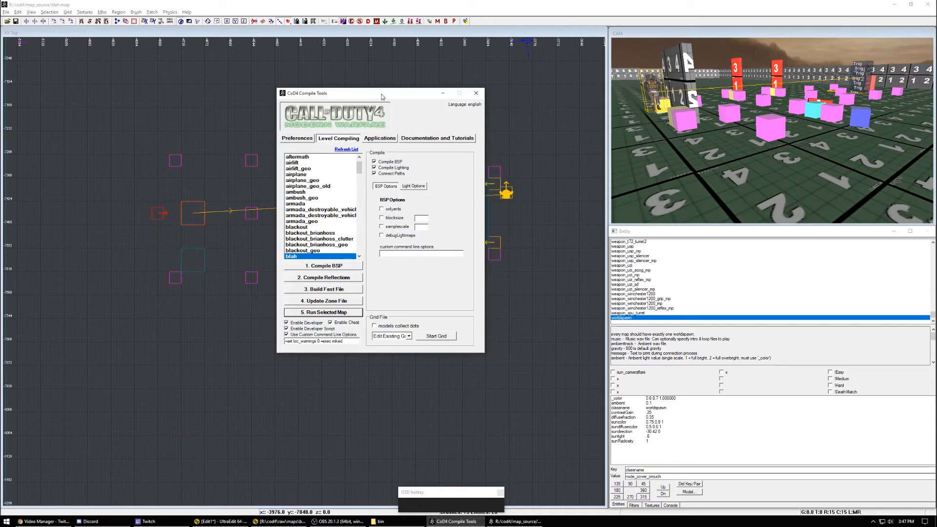
{"action": "left_click_drag", "start_coordinate": [382, 96], "coordinate": [437, 150]}
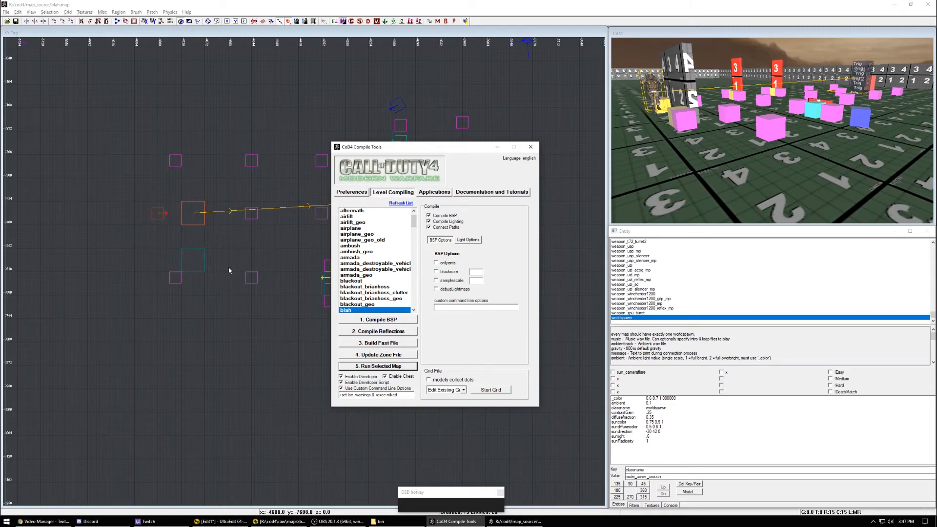
Step: Turn off lighting compilation, enable onlyents, and compile the blah BSP with Connect Paths on, closing the finished console
{"action": "left_click", "coordinate": [431, 223]}
{"action": "left_click", "coordinate": [441, 241]}
{"action": "left_click", "coordinate": [436, 263]}
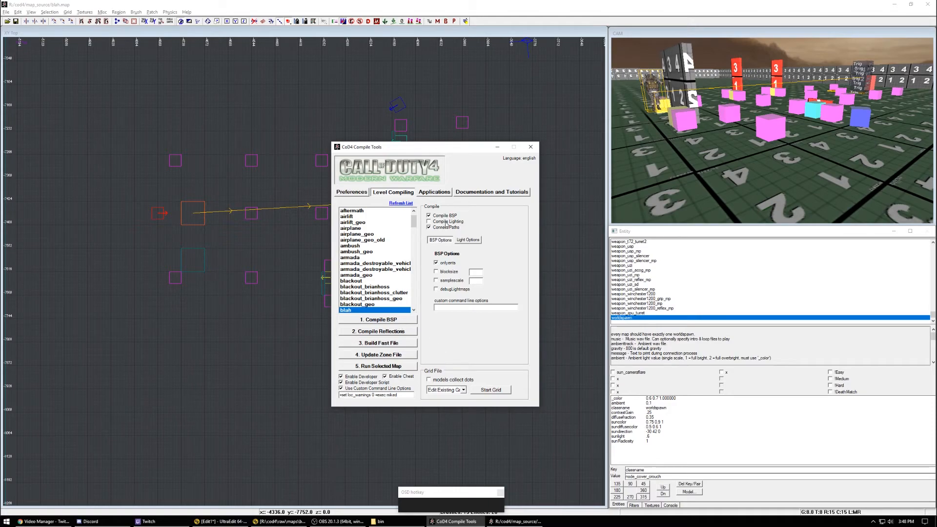
{"action": "left_click", "coordinate": [389, 321]}
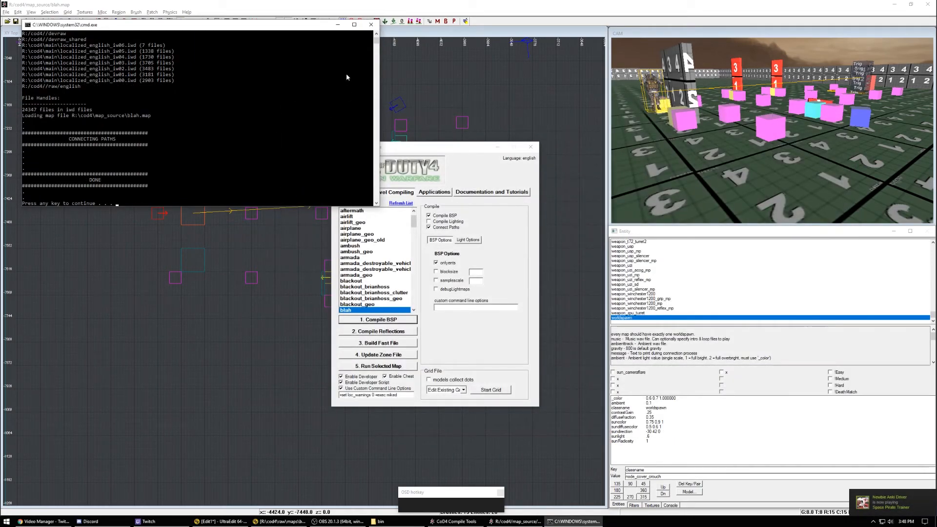
{"action": "left_click", "coordinate": [371, 25]}
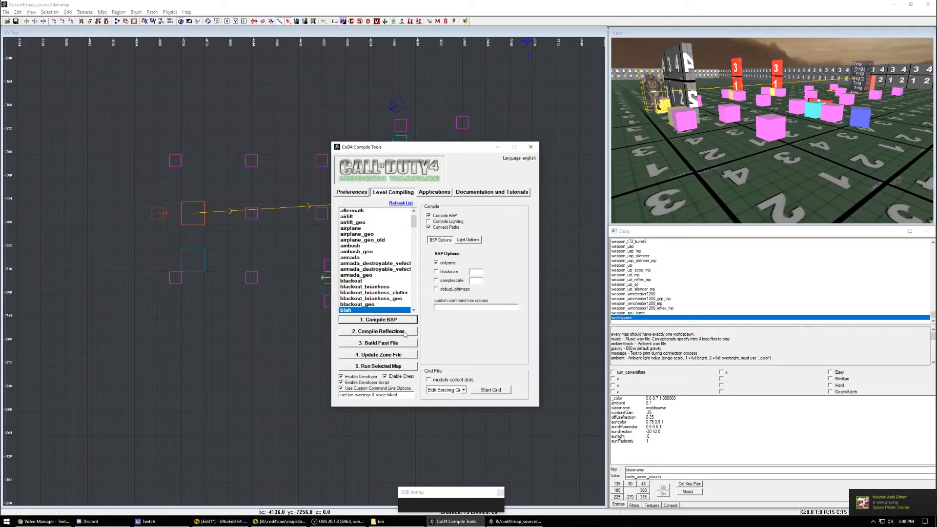
Step: Build the fast file for blah and run the selected map
{"action": "left_click", "coordinate": [387, 344]}
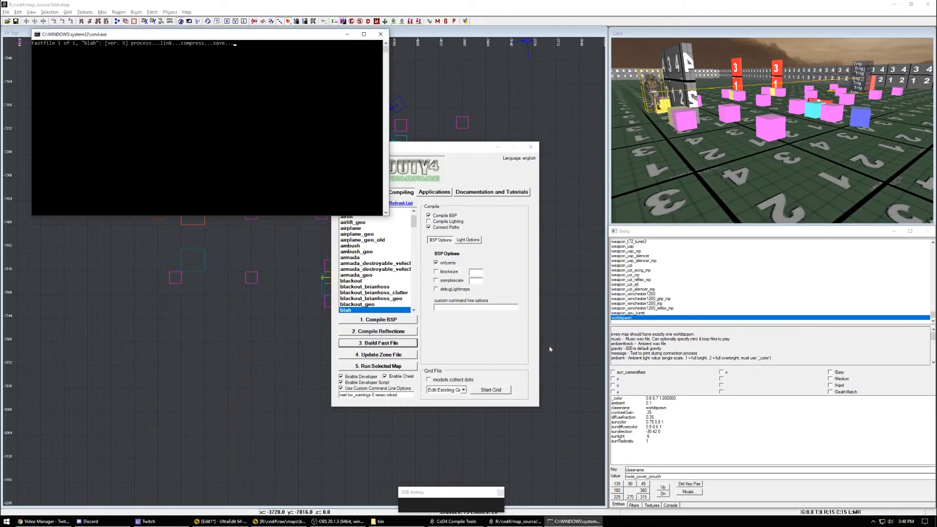
{"action": "left_click", "coordinate": [252, 165]}
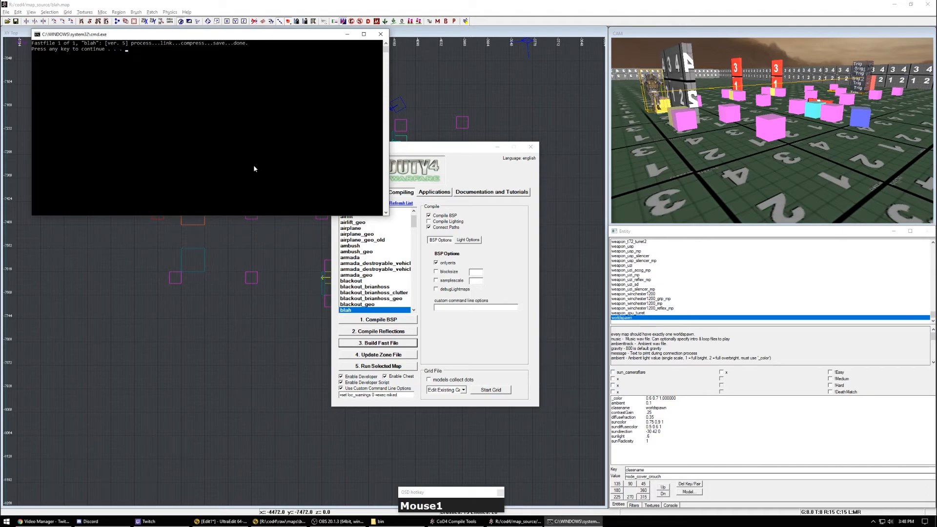
{"action": "key", "text": "space"}
{"action": "left_click", "coordinate": [386, 365]}
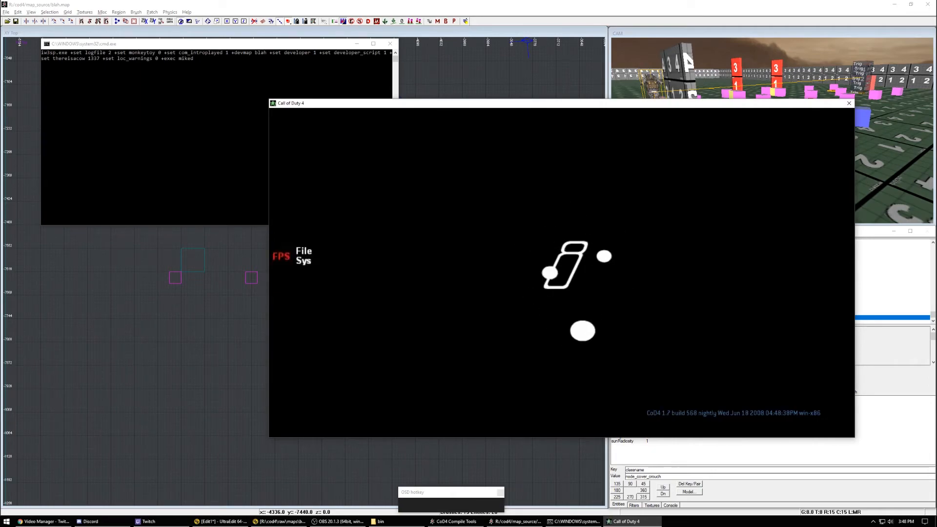
Step: Walk forward in the game, turn on god mode and set the r_showTris wireframe display to 2
{"action": "left_click", "coordinate": [561, 272]}
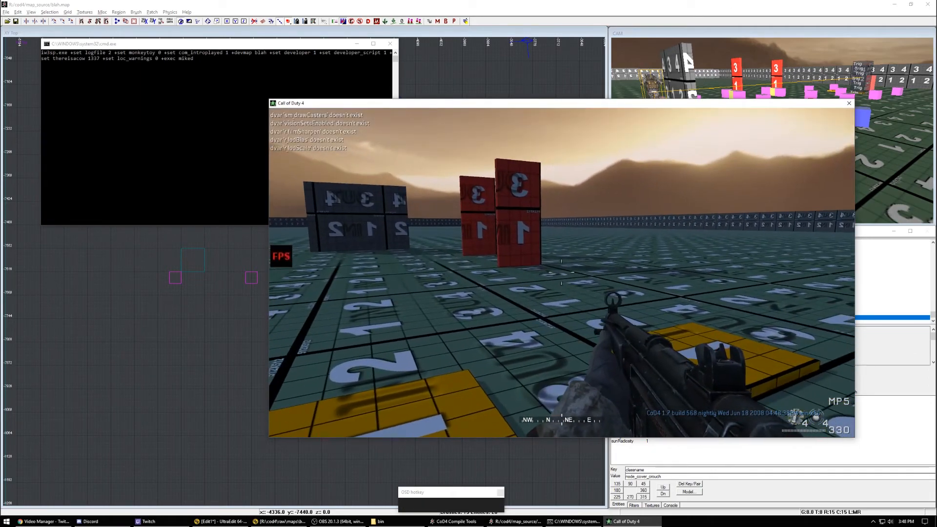
{"action": "key", "text": "j"}
{"action": "key", "text": "l"}
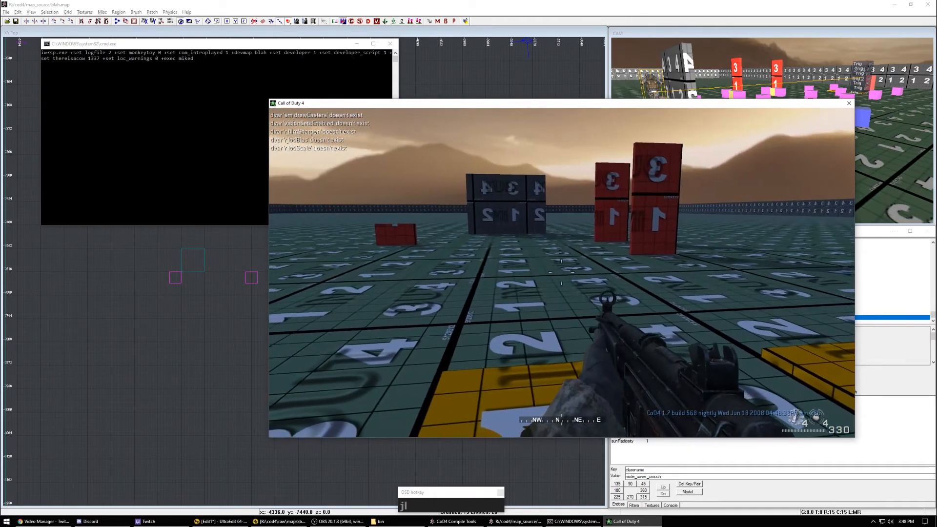
{"action": "key", "text": "F10"}
{"action": "key", "text": "F10"}
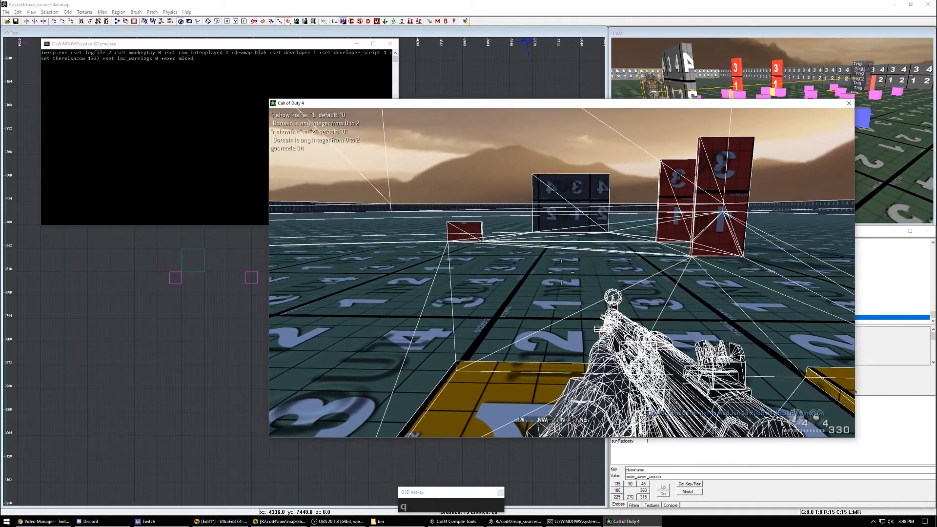
{"action": "key", "text": "g"}
Step: Aim and fire toward the enemy while strafing near the yellow pads to examine how it moves between cover
{"action": "left_click", "coordinate": [561, 272]}
{"action": "right_click", "coordinate": [561, 272]}
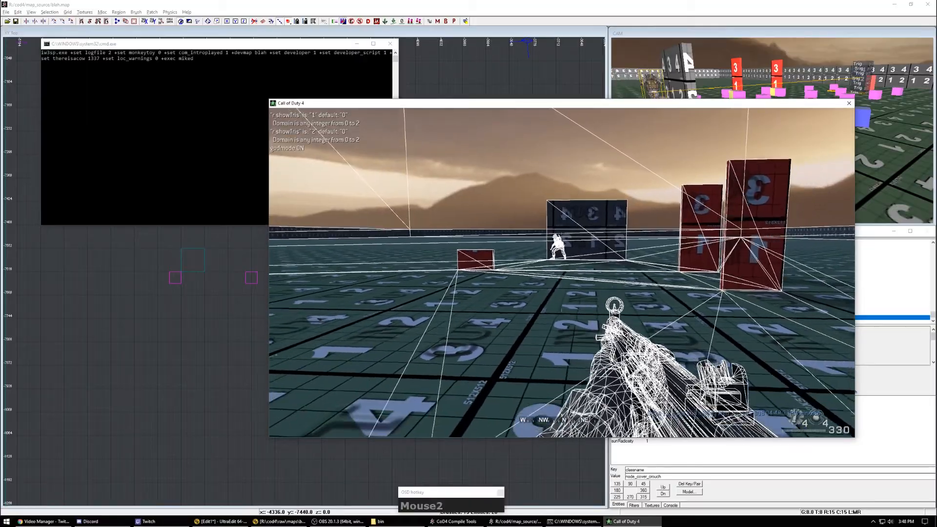
{"action": "key", "text": "l"}
{"action": "key", "text": "l"}
{"action": "key", "text": "l"}
{"action": "key", "text": "l"}
{"action": "key", "text": "l"}
{"action": "key", "text": "l"}
{"action": "key", "text": "l"}
{"action": "key", "text": "l"}
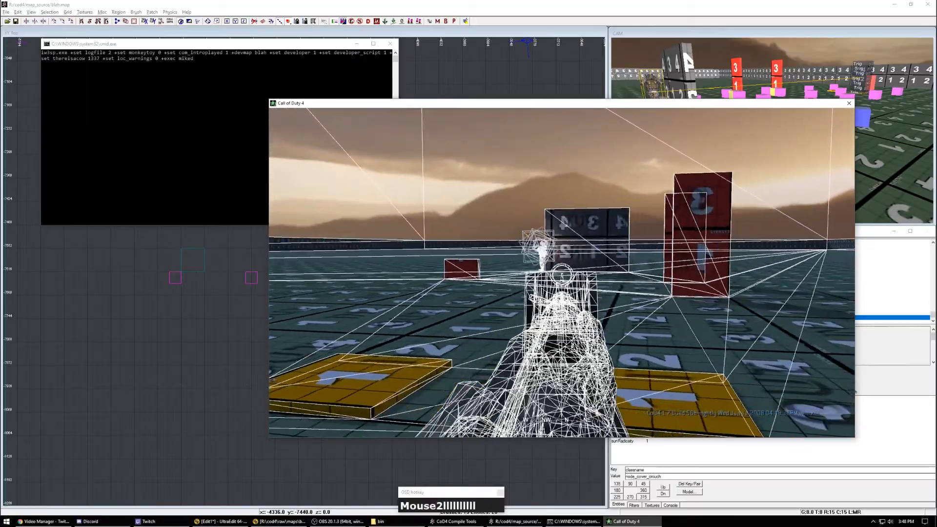
{"action": "key", "text": "k"}
{"action": "left_click", "coordinate": [561, 273]}
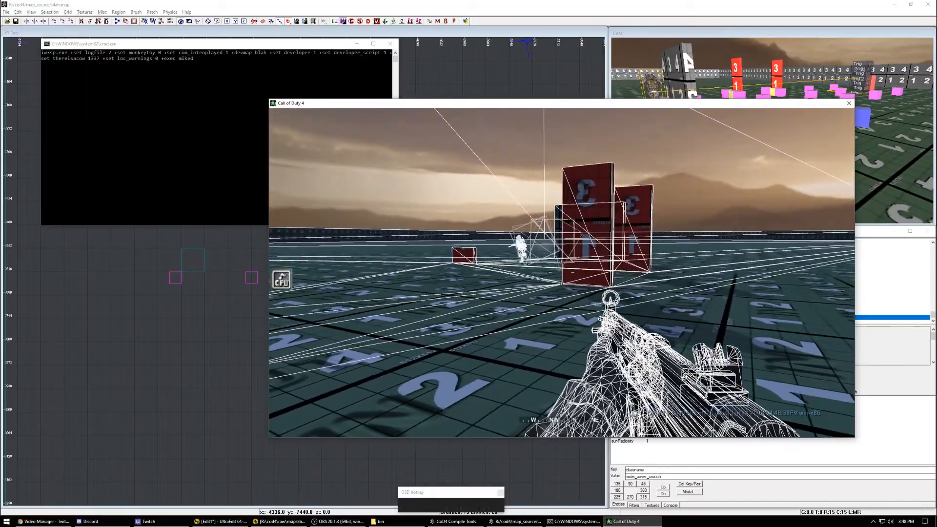
Step: Fire at the enemy while strafing toward the tall red walls to examine how it moves and takes cover behind them
{"action": "left_click", "coordinate": [561, 272]}
{"action": "key", "text": "l"}
{"action": "key", "text": "l"}
{"action": "key", "text": "l"}
{"action": "key", "text": "l"}
{"action": "key", "text": "l"}
{"action": "key", "text": "l"}
{"action": "key", "text": "l"}
{"action": "left_click", "coordinate": [561, 272]}
{"action": "key", "text": "j"}
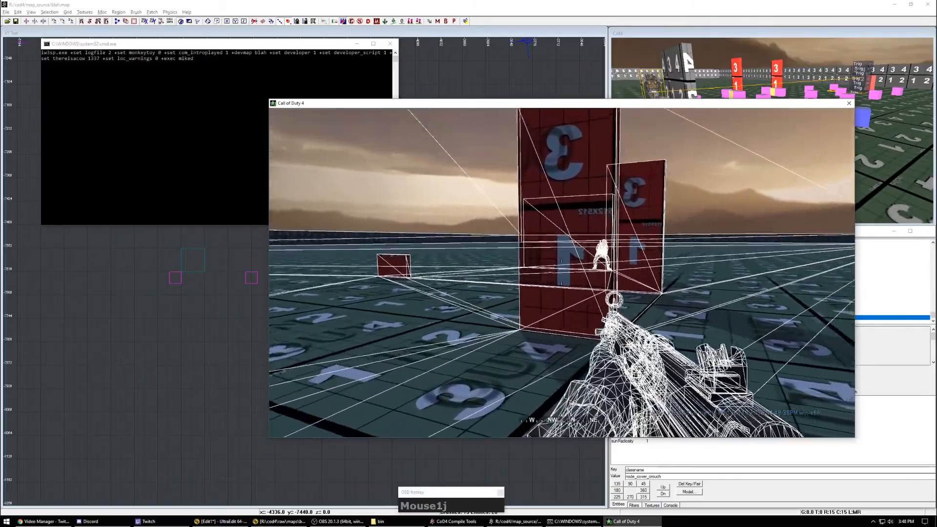
{"action": "key", "text": "h"}
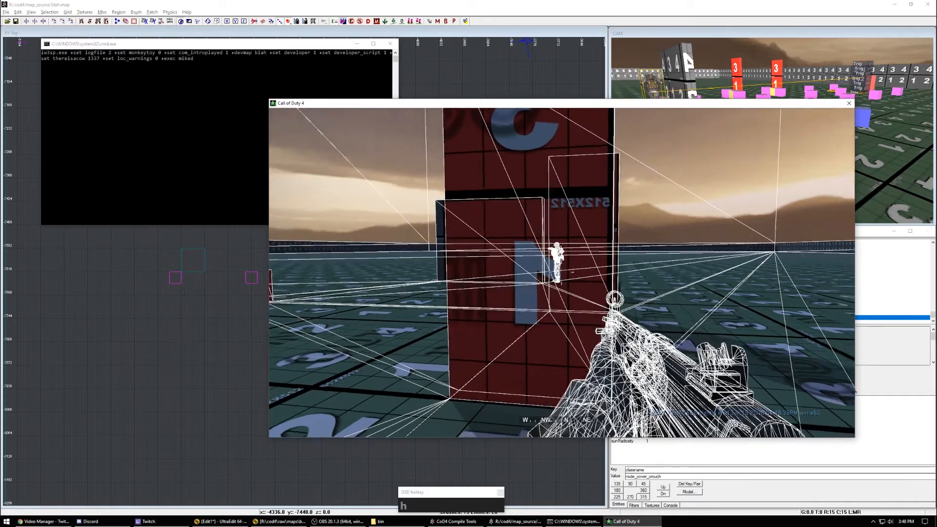
{"action": "left_click", "coordinate": [561, 272]}
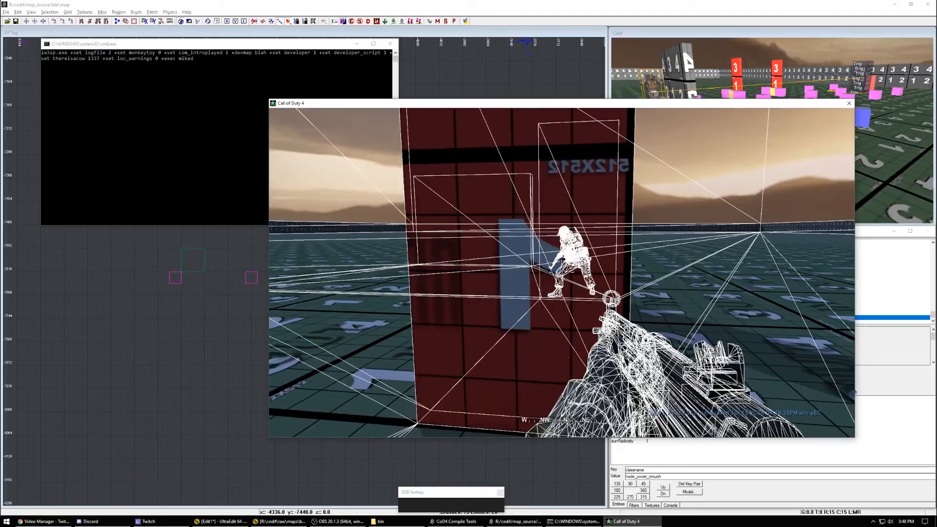
{"action": "left_click", "coordinate": [562, 272]}
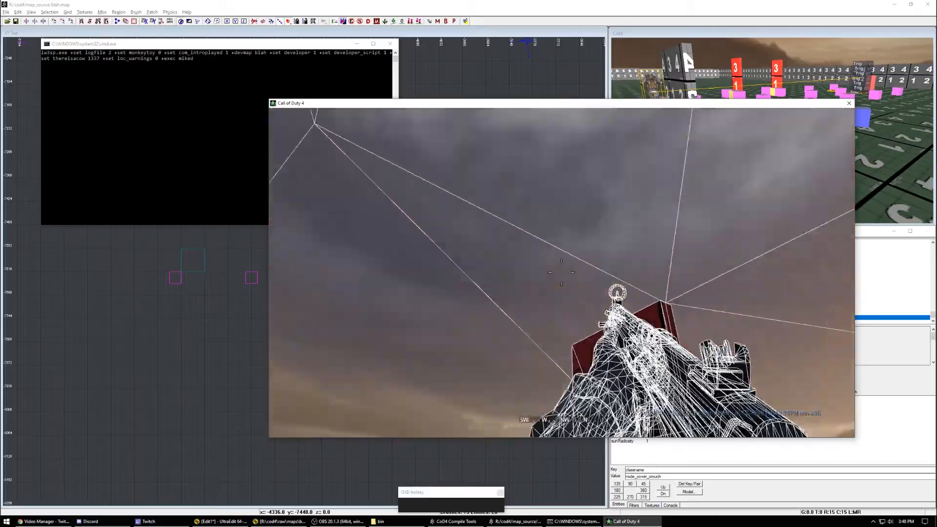
Step: Strafe back and forth past the red wall to examine how the enemy uses the dark wall's corner as cover, firing at it
{"action": "key", "text": "j"}
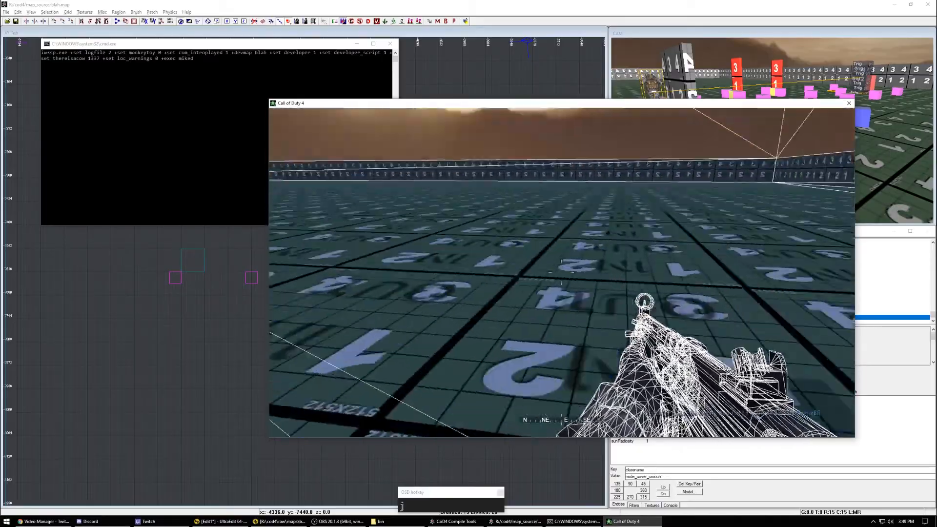
{"action": "key", "text": "l"}
{"action": "key", "text": "l"}
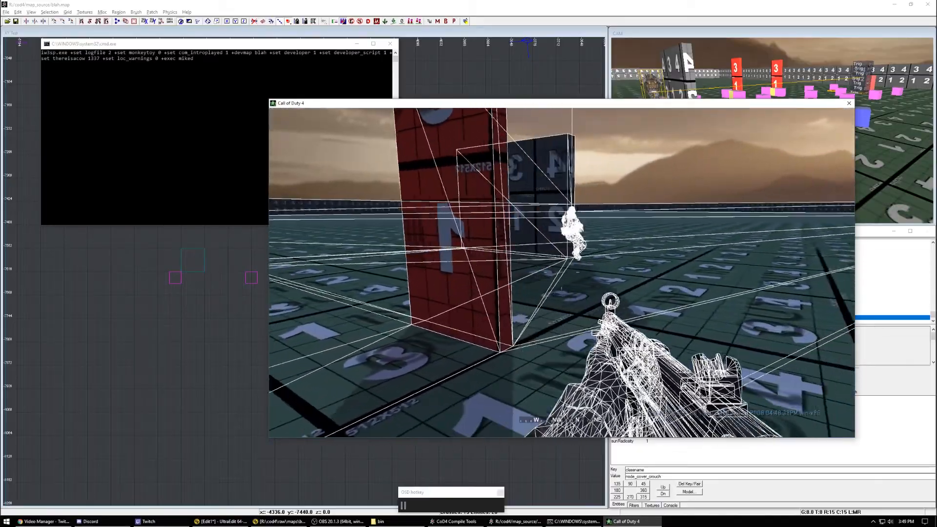
{"action": "key", "text": "j"}
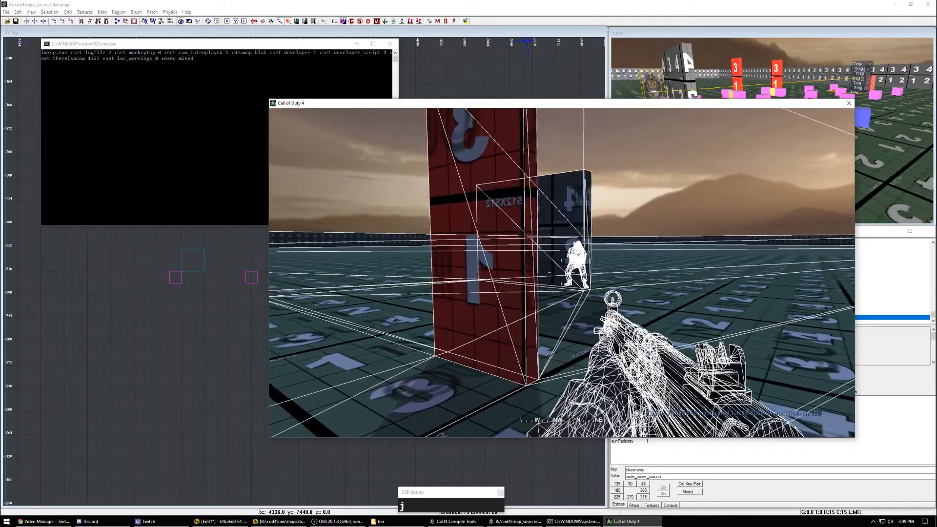
{"action": "key", "text": "j"}
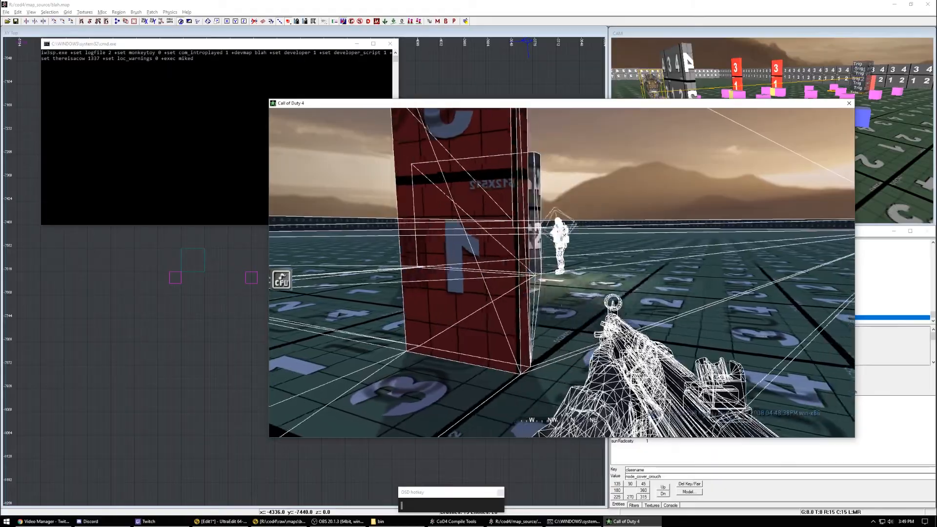
{"action": "key", "text": "j"}
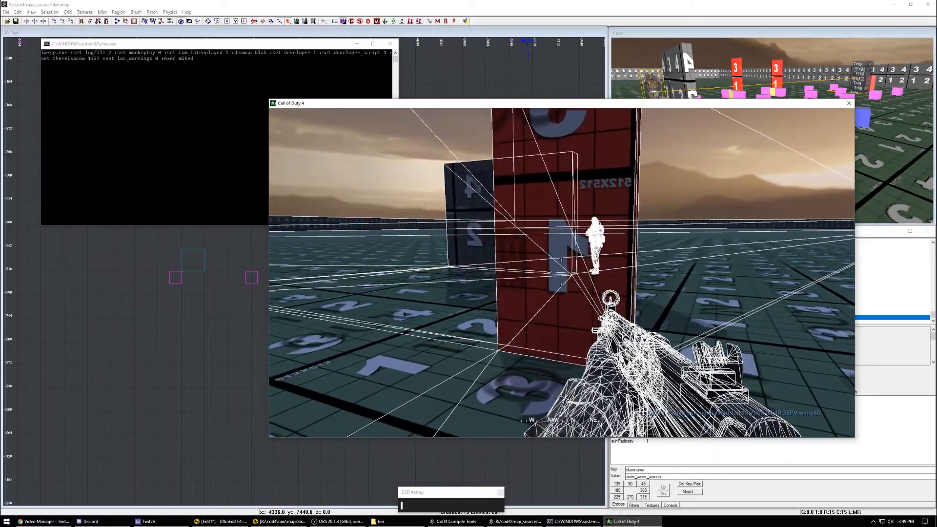
{"action": "key", "text": "l"}
{"action": "key", "text": "j"}
{"action": "key", "text": "l"}
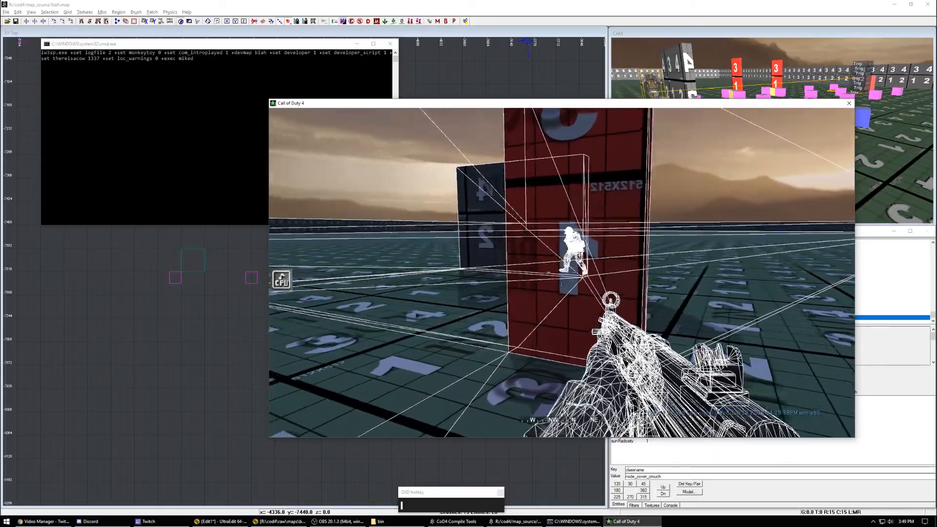
{"action": "left_click", "coordinate": [562, 273]}
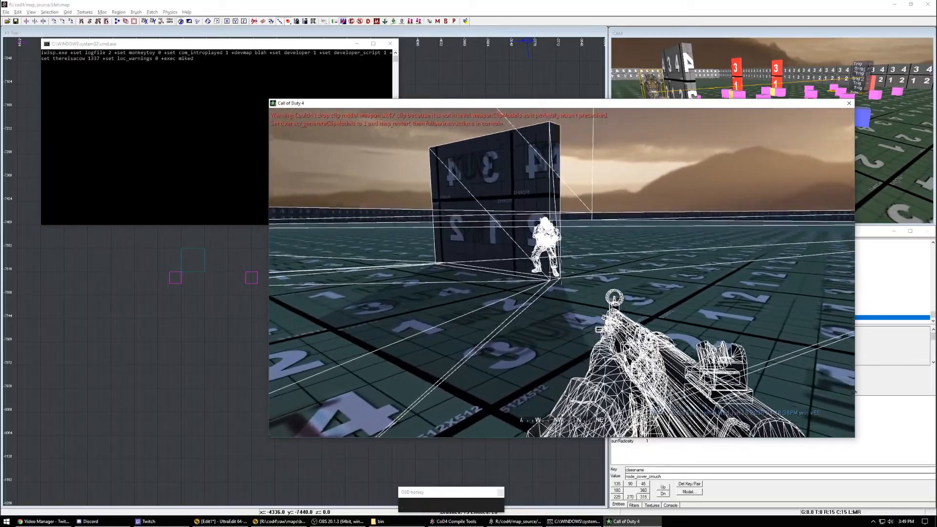
Step: Playtest the map by advancing on the crouching enemy near the dark wall and shooting him
{"action": "key", "text": "j"}
{"action": "right_click", "coordinate": [562, 273]}
{"action": "left_click", "coordinate": [561, 273]}
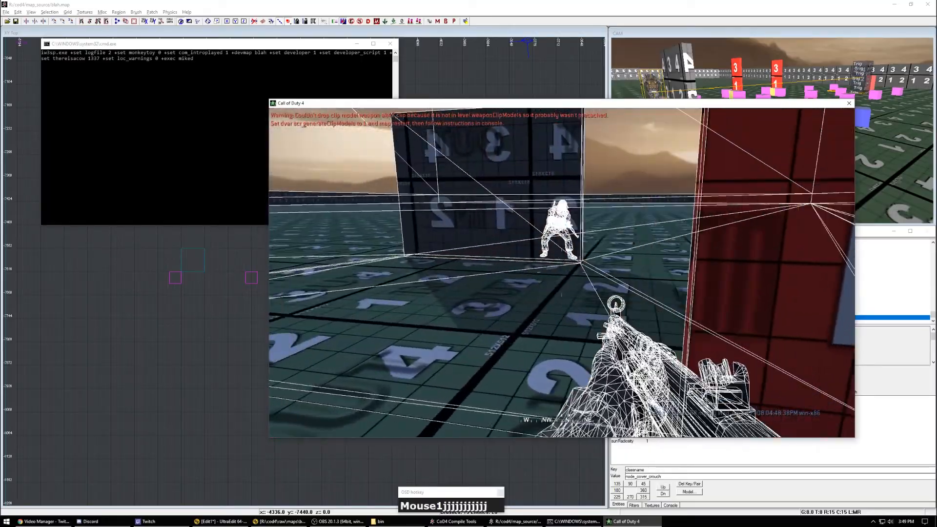
{"action": "key", "text": "l"}
{"action": "left_click", "coordinate": [561, 272]}
{"action": "key", "text": "alt"}
{"action": "right_click", "coordinate": [562, 273], "text": "alt"}
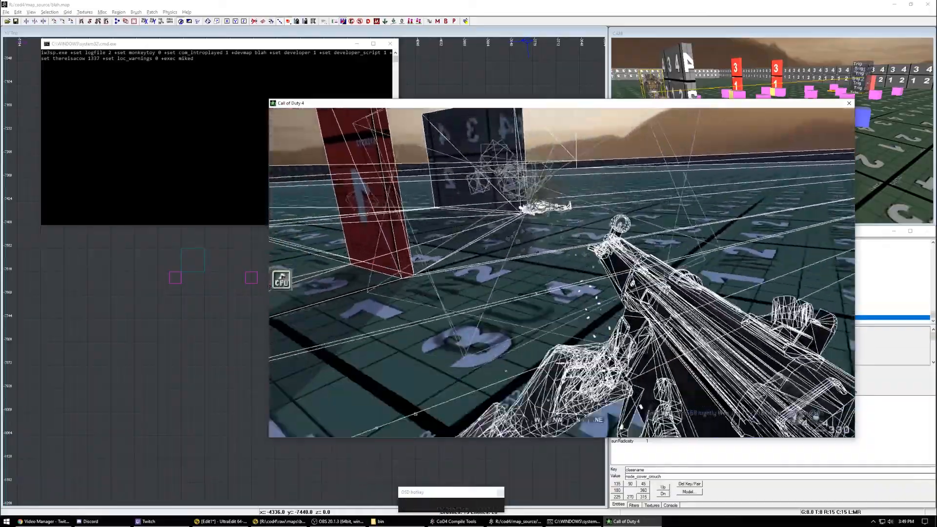
{"action": "key", "text": "j"}
{"action": "right_click", "coordinate": [562, 273]}
{"action": "left_click", "coordinate": [562, 273]}
{"action": "key", "text": "k"}
{"action": "key", "text": "l"}
{"action": "key", "text": "k"}
Step: Return to the map editor and link the AK47 enemy spawner to the rotated concealment crouch node as its target
{"action": "key", "text": "Escape"}
{"action": "right_click_drag", "start_coordinate": [166, 272], "coordinate": [162, 320]}
{"action": "scroll", "coordinate": [165, 316], "scroll_direction": "down", "scroll_amount": 3}
{"action": "scroll", "coordinate": [405, 193], "scroll_direction": "up", "scroll_amount": 4}
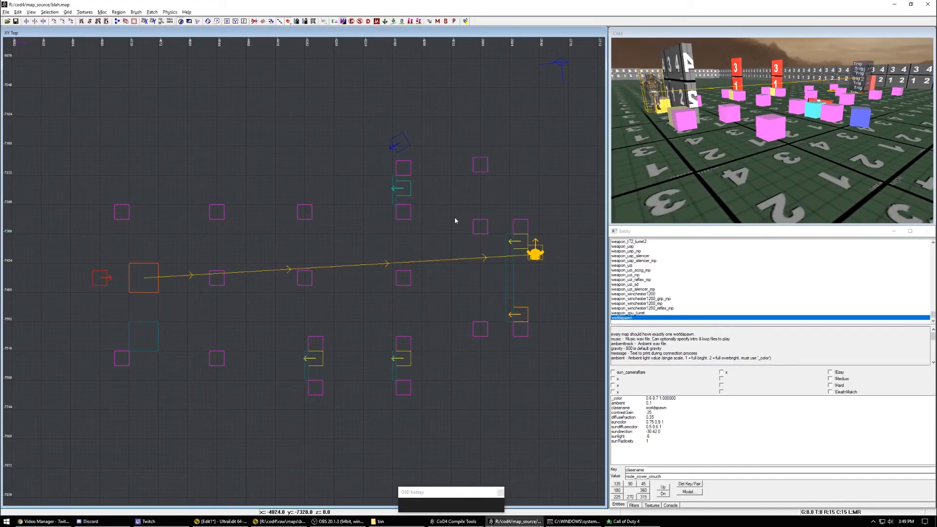
{"action": "right_click_drag", "start_coordinate": [455, 217], "coordinate": [441, 233]}
{"action": "left_click", "coordinate": [521, 269], "text": "shift"}
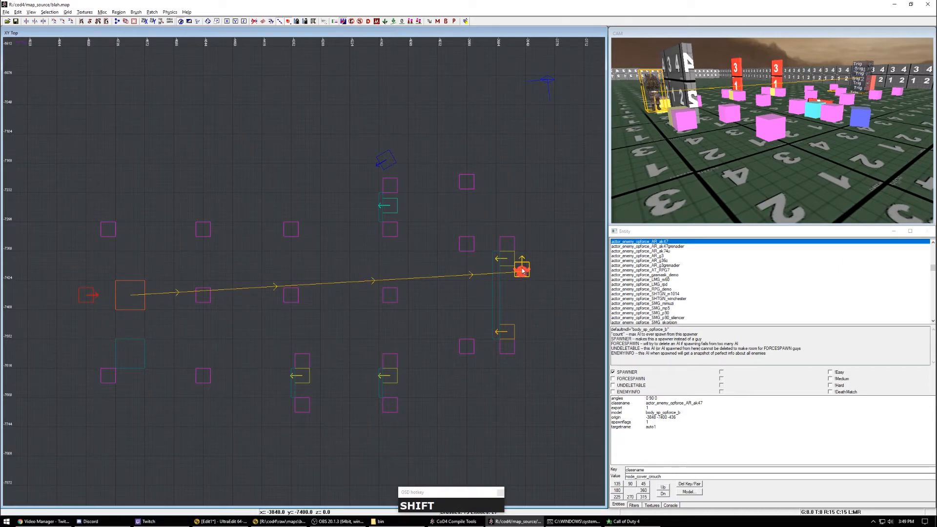
{"action": "left_click", "coordinate": [385, 159], "text": "shift"}
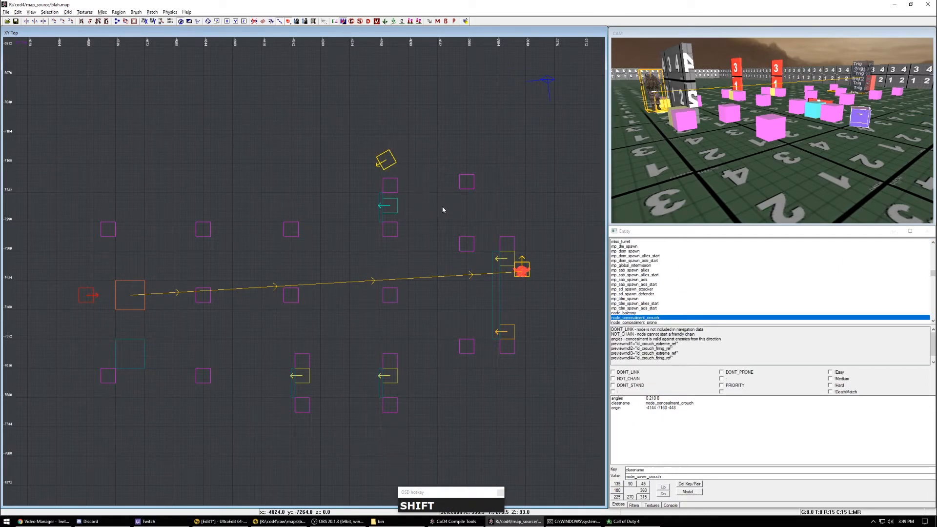
{"action": "key", "text": "w"}
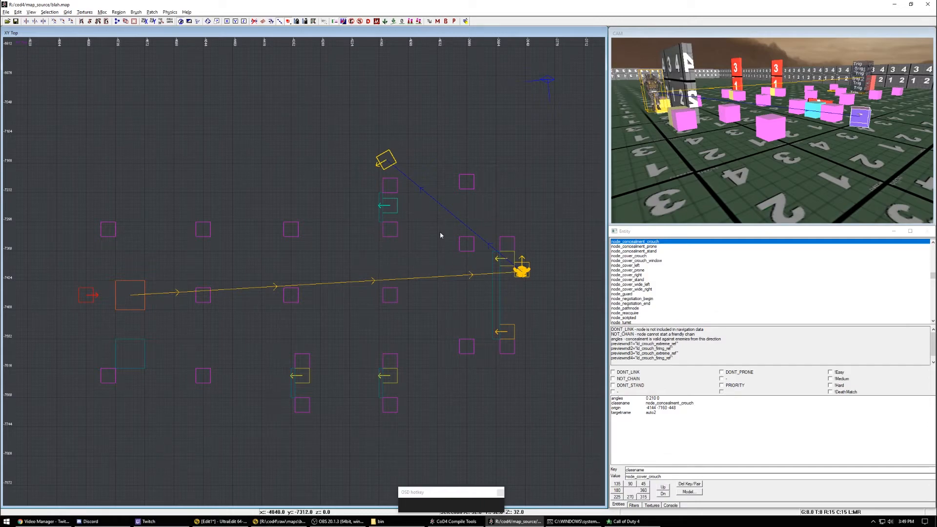
Step: Add a radius key with the value 32 to the concealment crouch node
{"action": "right_click_drag", "start_coordinate": [397, 198], "coordinate": [403, 197]}
{"action": "left_click", "coordinate": [391, 159], "text": "shift"}
{"action": "left_click", "coordinate": [391, 159], "text": "shift"}
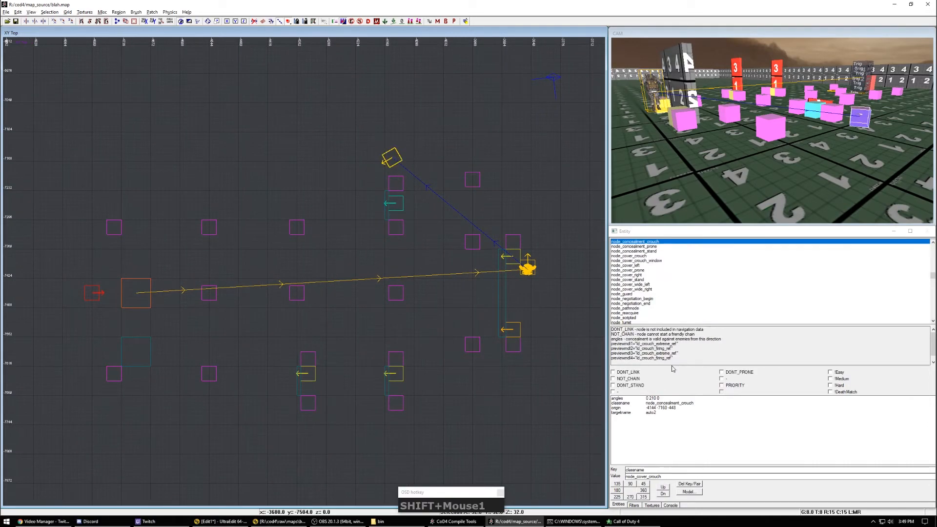
{"action": "left_click", "coordinate": [671, 469]}
{"action": "type", "text": "radius"}
{"action": "key", "text": "Tab"}
{"action": "type", "text": "32"}
{"action": "key", "text": "Return"}
{"action": "right_click_drag", "start_coordinate": [393, 156], "coordinate": [404, 182]}
{"action": "key", "text": "Escape"}
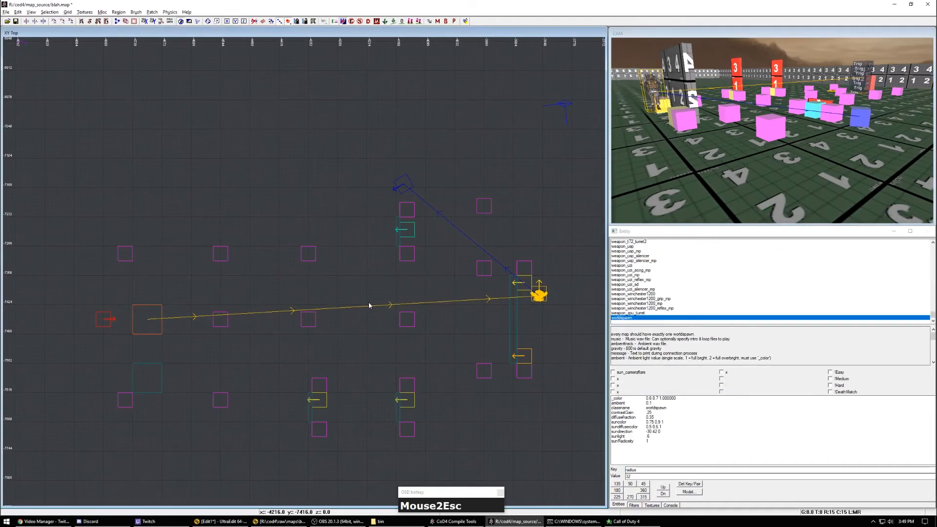
Step: Check the radius drawn around the concealment crouch node and save the map
{"action": "left_click", "coordinate": [404, 183], "text": "shift"}
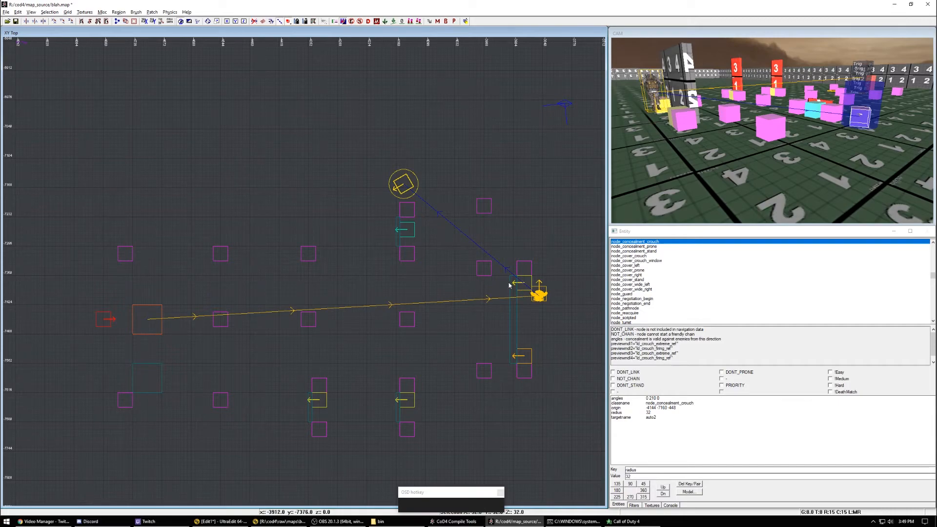
{"action": "right_click_drag", "start_coordinate": [435, 224], "coordinate": [508, 281]}
{"action": "key", "text": "Escape"}
{"action": "key", "text": "ctrl+s"}
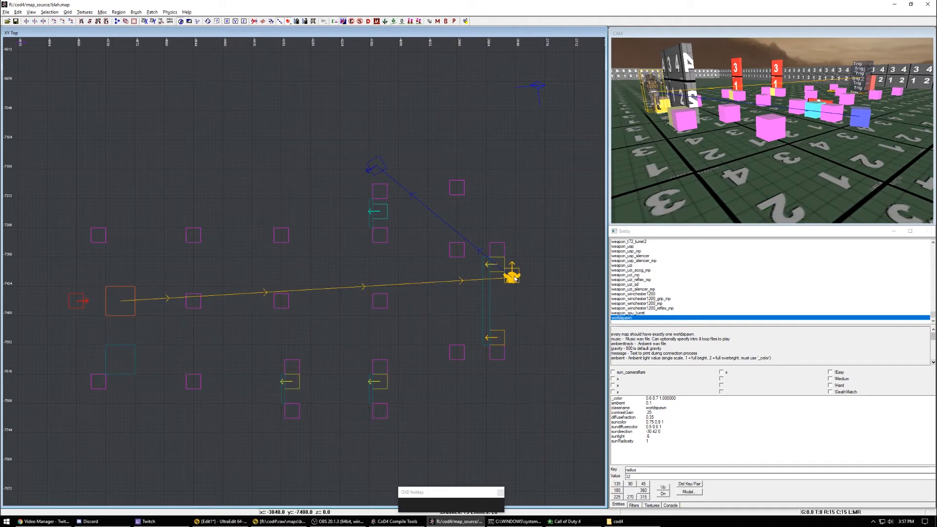
Step: Examine the enemy spawner's target link and the radius key of the concealment crouch node it points to
{"action": "left_click", "coordinate": [511, 276], "text": "shift"}
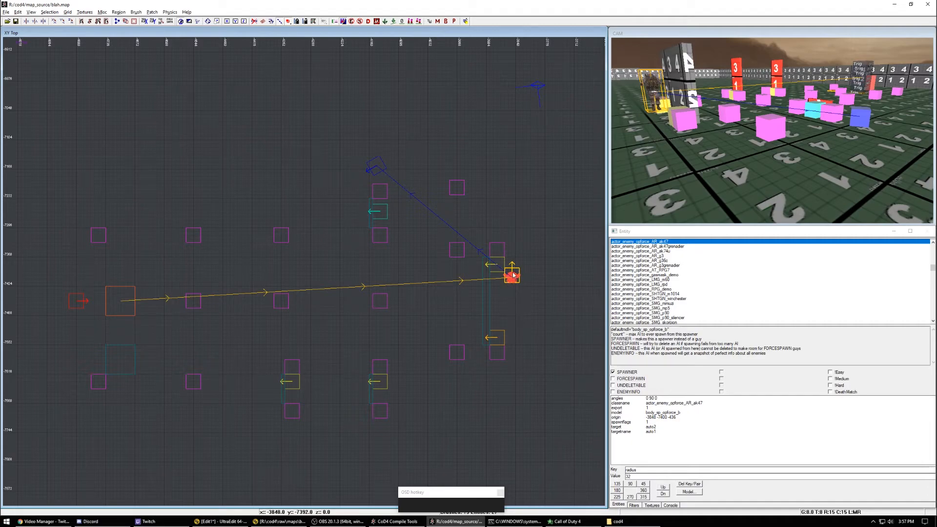
{"action": "key", "text": "Escape"}
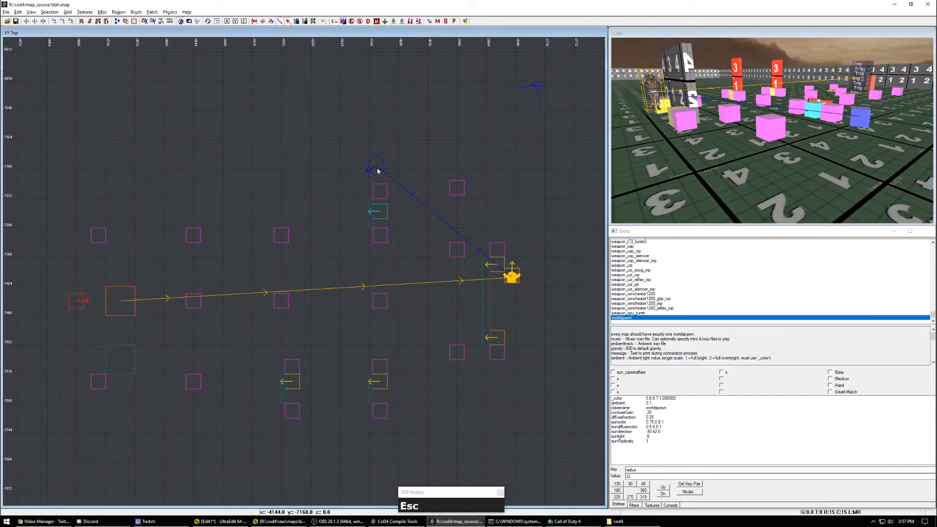
{"action": "left_click", "coordinate": [377, 167], "text": "shift"}
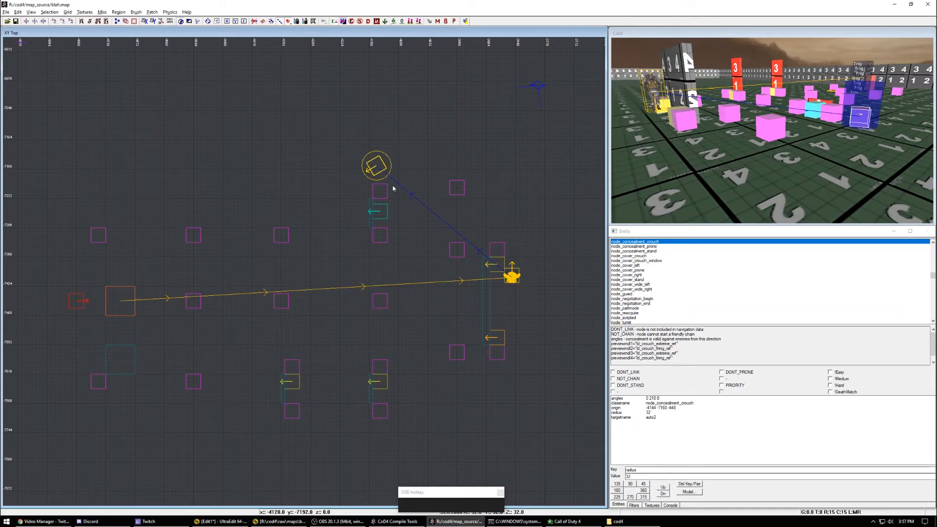
{"action": "left_click", "coordinate": [628, 412]}
{"action": "right_click_drag", "start_coordinate": [458, 343], "coordinate": [454, 351]}
{"action": "key", "text": "Escape"}
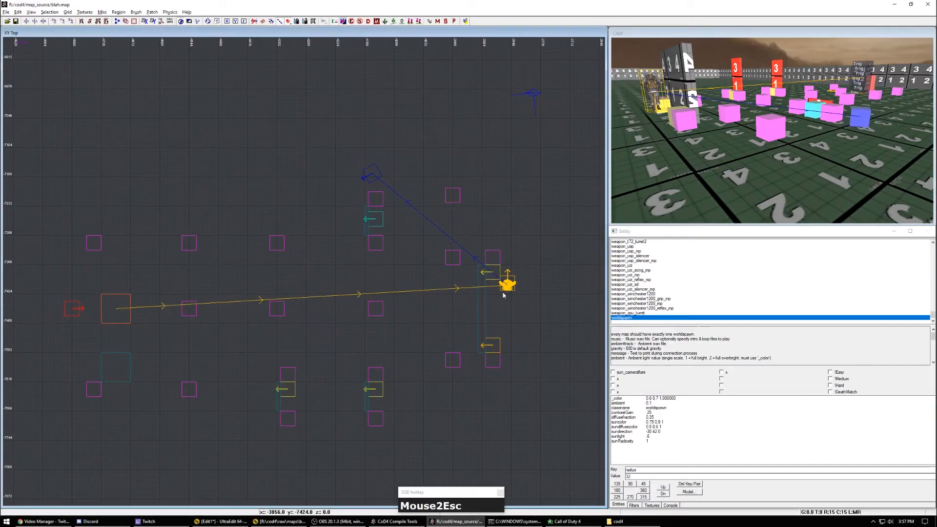
{"action": "left_click", "coordinate": [508, 285], "text": "shift"}
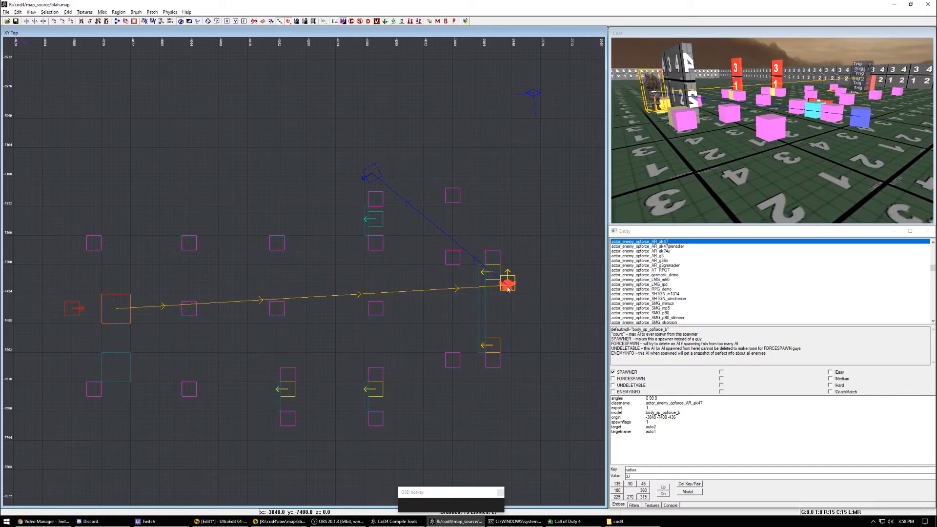
{"action": "key", "text": "Escape"}
{"action": "left_click", "coordinate": [372, 173], "text": "shift"}
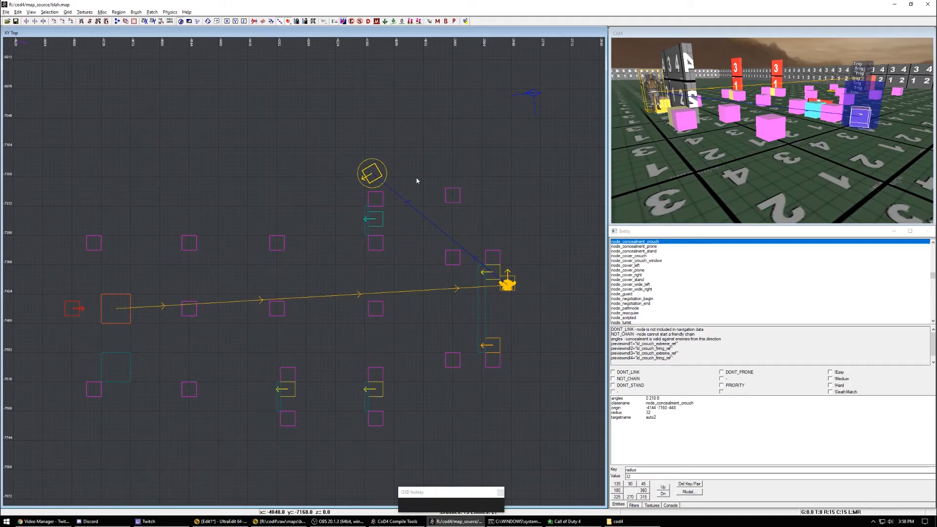
{"action": "left_click", "coordinate": [617, 412]}
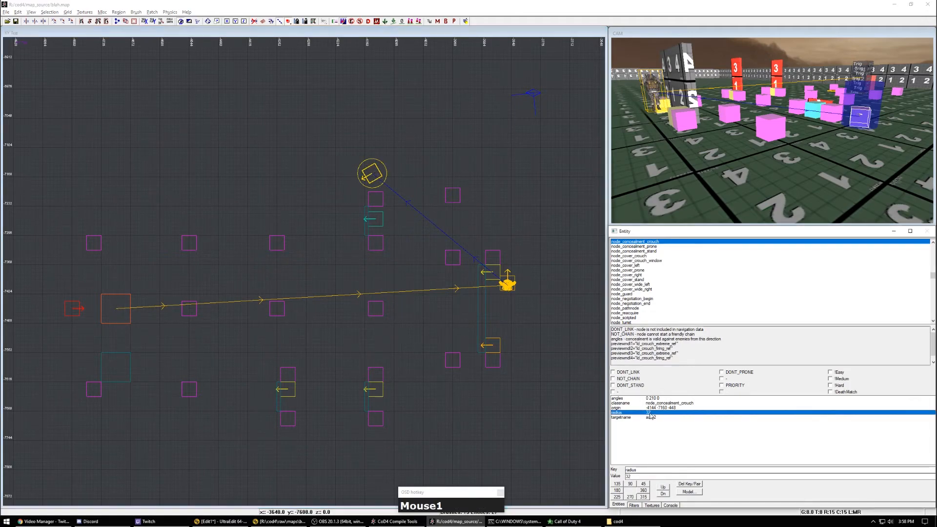
{"action": "right_click_drag", "start_coordinate": [375, 456], "coordinate": [376, 422]}
{"action": "key", "text": "Escape"}
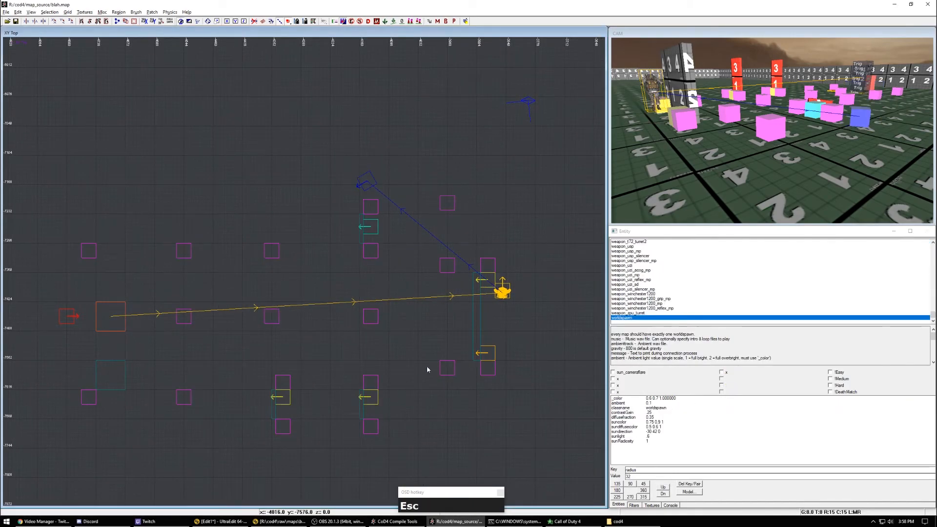
Step: Try a radius of 2048 on the concealment crouch node and view the area it covers
{"action": "left_click", "coordinate": [362, 180]}
{"action": "left_click", "coordinate": [369, 185], "text": "shift"}
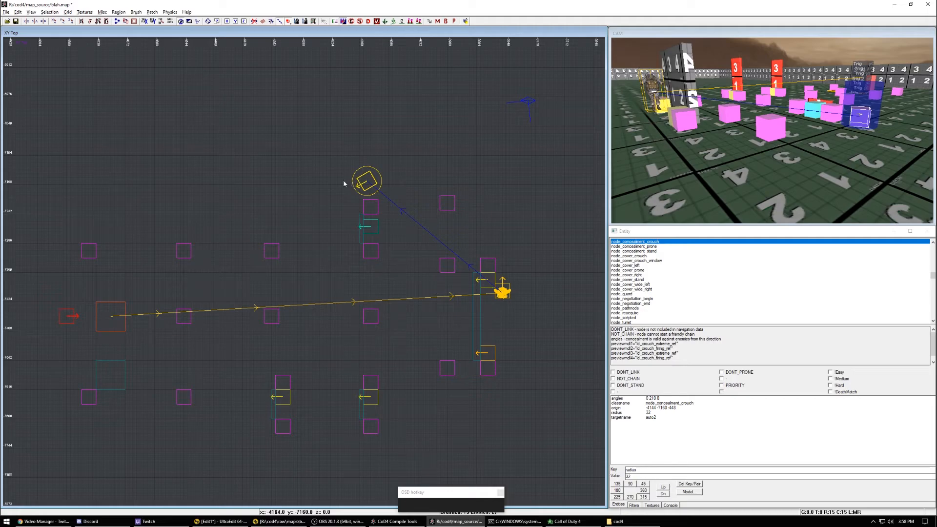
{"action": "left_click", "coordinate": [655, 413]}
{"action": "type", "text": "2048"}
{"action": "key", "text": "Return"}
{"action": "scroll", "coordinate": [410, 376], "scroll_direction": "down", "scroll_amount": 5}
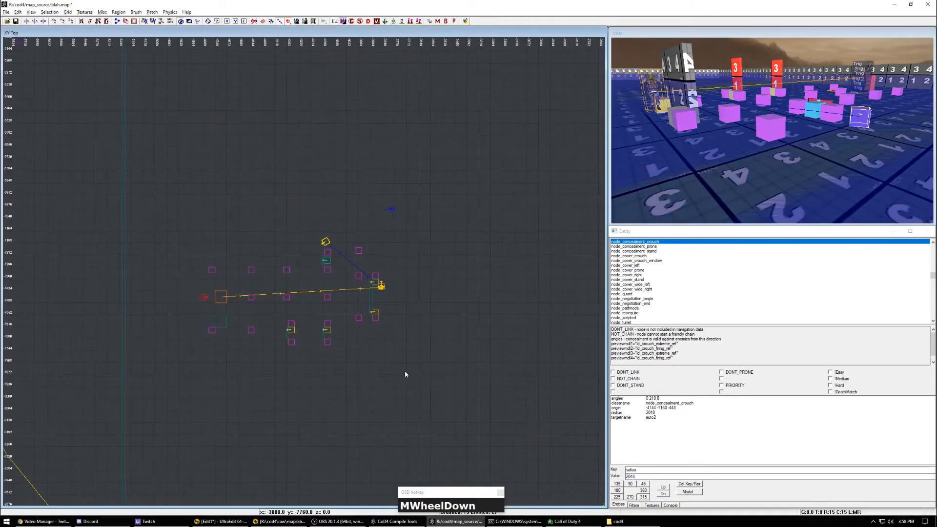
{"action": "scroll", "coordinate": [483, 413], "scroll_direction": "up", "scroll_amount": 7}
Step: Set the concealment crouch node's radius to 32 and save the map
{"action": "left_click_drag", "start_coordinate": [652, 476], "coordinate": [602, 475]}
{"action": "type", "text": "32"}
{"action": "key", "text": "Return"}
{"action": "right_click_drag", "start_coordinate": [422, 213], "coordinate": [422, 240]}
{"action": "scroll", "coordinate": [422, 240], "scroll_direction": "up", "scroll_amount": 4}
{"action": "right_click_drag", "start_coordinate": [540, 317], "coordinate": [466, 290]}
{"action": "key", "text": "Escape"}
{"action": "scroll", "coordinate": [290, 222], "scroll_direction": "down", "scroll_amount": 3}
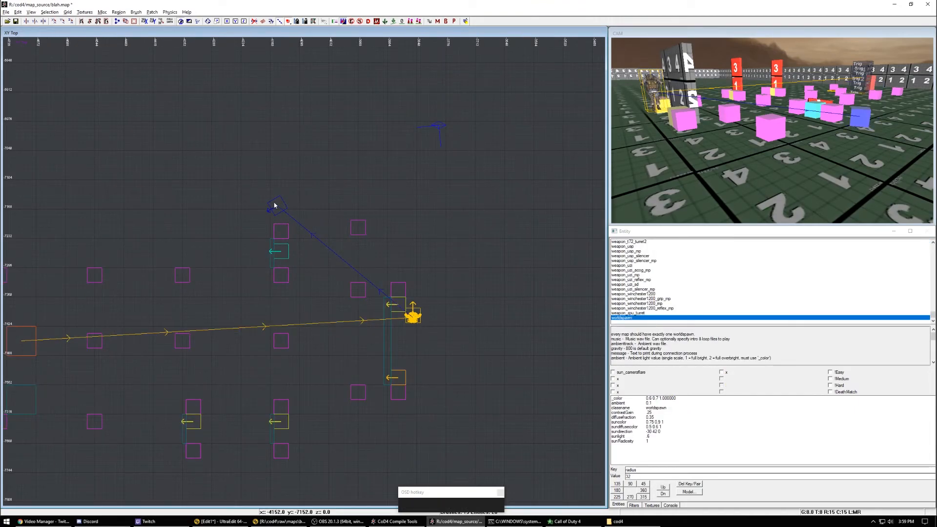
{"action": "scroll", "coordinate": [266, 210], "scroll_direction": "down", "scroll_amount": 4}
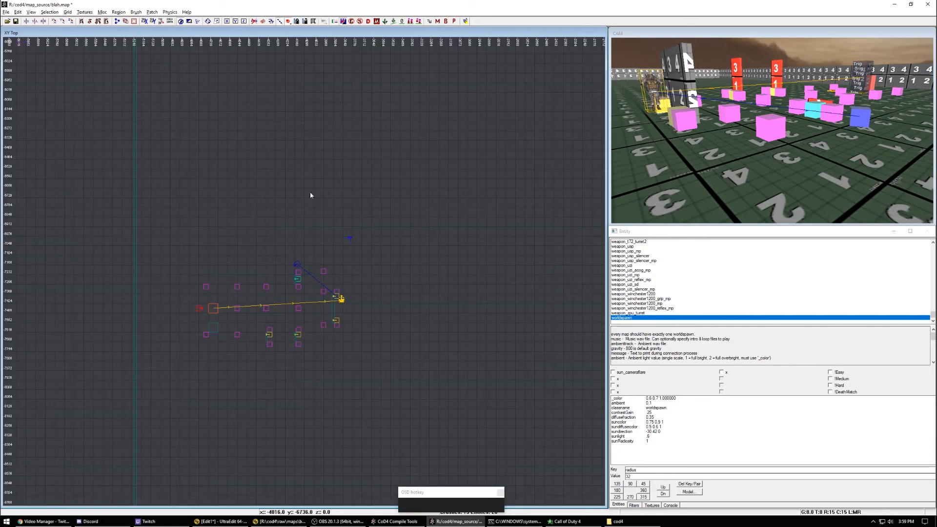
{"action": "right_click_drag", "start_coordinate": [374, 339], "coordinate": [389, 298]}
{"action": "scroll", "coordinate": [374, 339], "scroll_direction": "up", "scroll_amount": 2}
{"action": "key", "text": "Escape"}
{"action": "key", "text": "ctrl+s"}
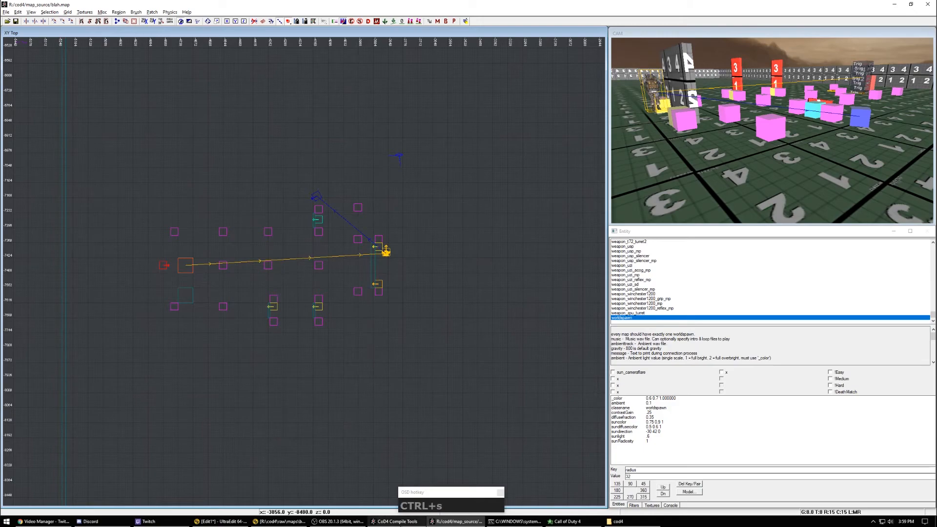
Step: Switch to CoD4 Compile Tools and compile the blah map's BSP with onlyents and Connect Paths enabled
{"action": "left_click", "coordinate": [394, 521]}
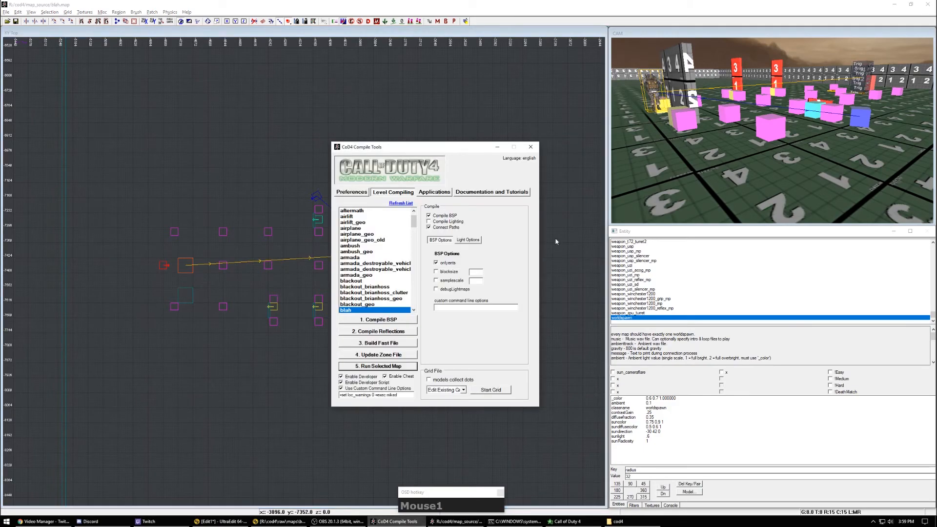
{"action": "left_click", "coordinate": [439, 227]}
{"action": "left_click", "coordinate": [436, 263]}
{"action": "left_click", "coordinate": [429, 227]}
{"action": "left_click", "coordinate": [391, 320]}
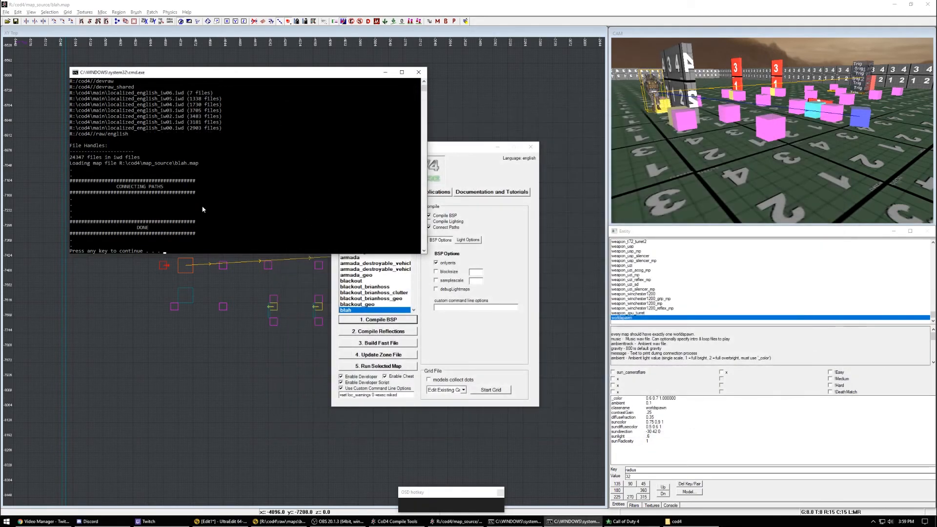
{"action": "left_click", "coordinate": [202, 209]}
{"action": "key", "text": "space"}
Step: Build the fast file for the blah map and dismiss the finished console window
{"action": "left_click", "coordinate": [378, 343]}
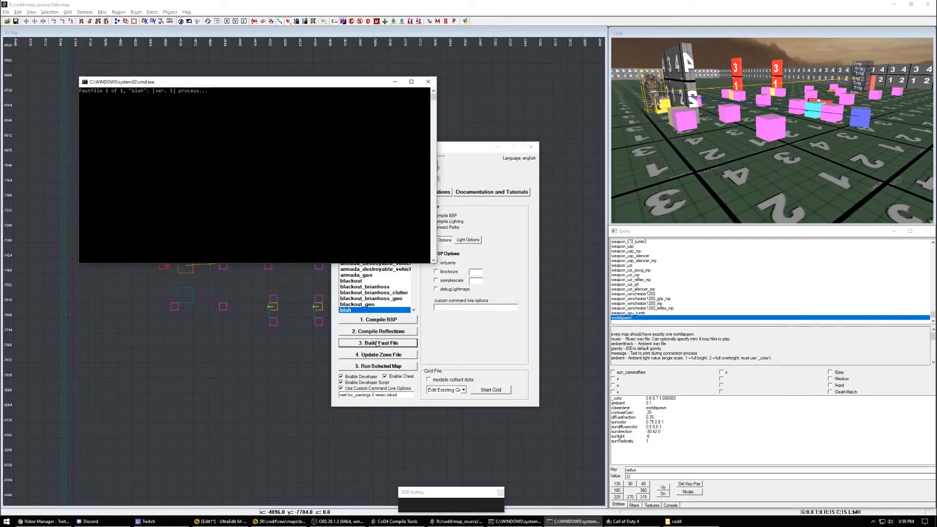
{"action": "left_click", "coordinate": [252, 184]}
{"action": "key", "text": "space"}
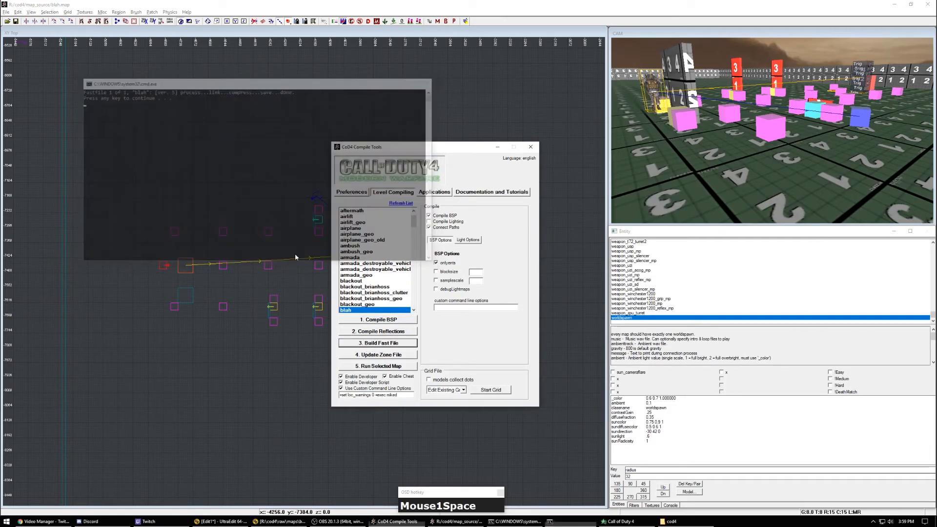
Step: Switch to Call of Duty 4, load the map with the console command "devmap blah" and try the movement controls
{"action": "left_click", "coordinate": [389, 366]}
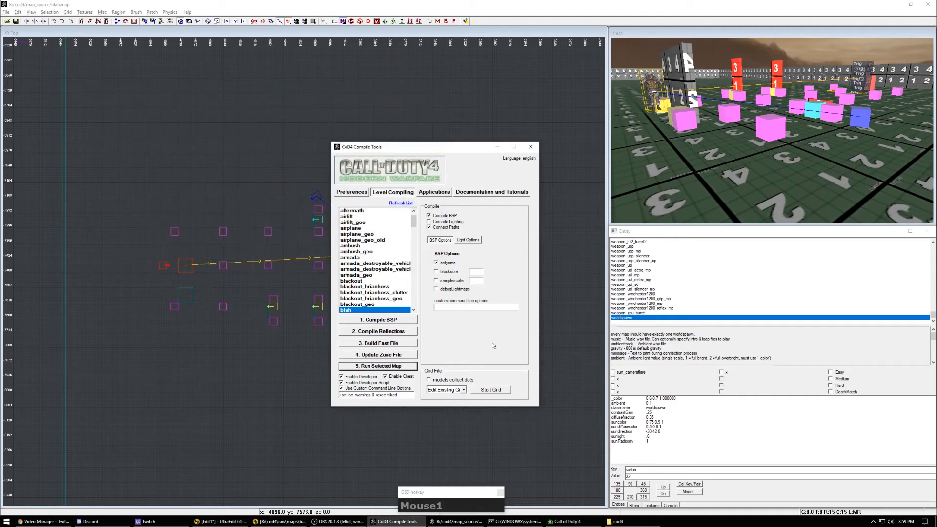
{"action": "left_click", "coordinate": [574, 521]}
{"action": "key", "text": "grave"}
{"action": "type", "text": "devmap blah"}
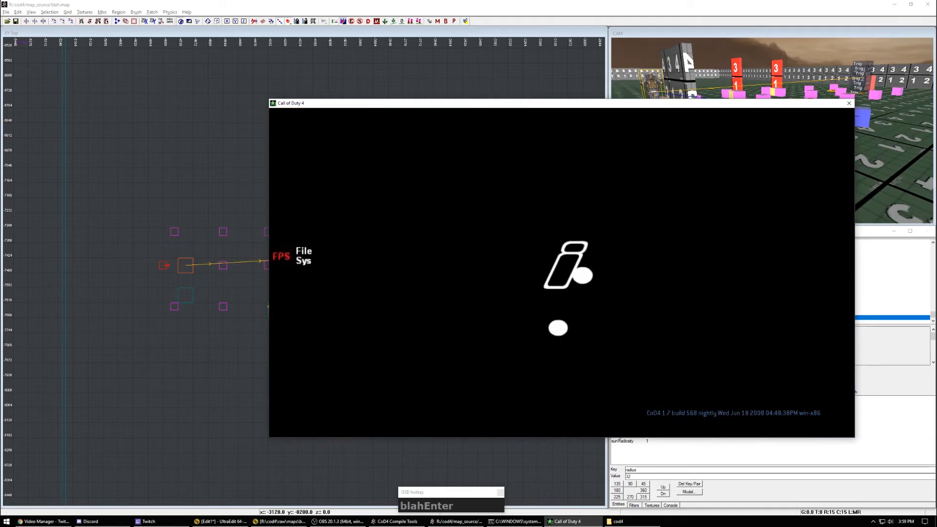
{"action": "left_click", "coordinate": [485, 350]}
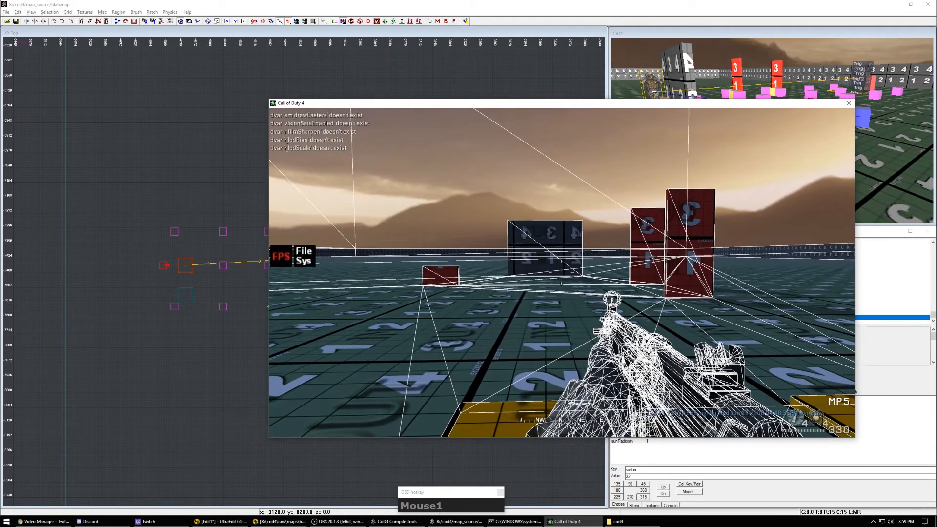
{"action": "key", "text": "l"}
{"action": "key", "text": "j"}
Step: Bind Lean Left to the comma and Lean Right to the period in the game's look controls
{"action": "key", "text": "Escape"}
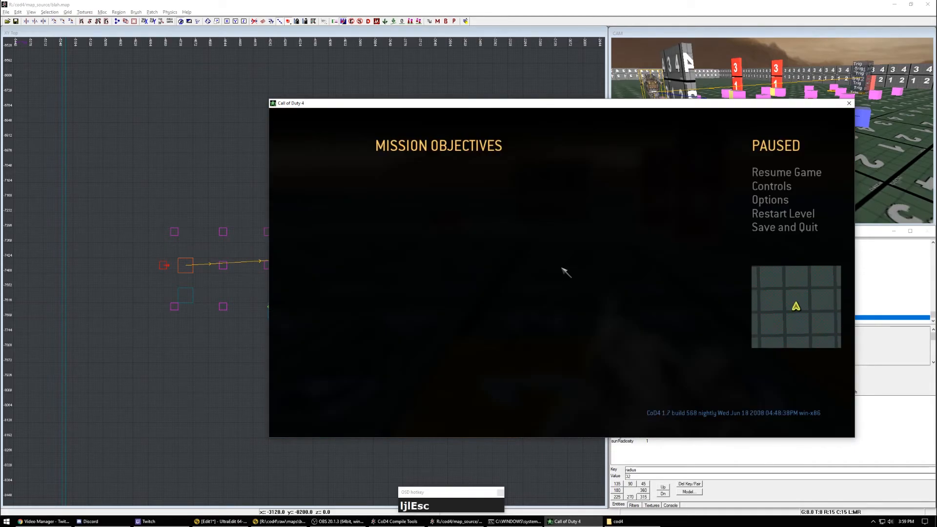
{"action": "left_click", "coordinate": [771, 186]}
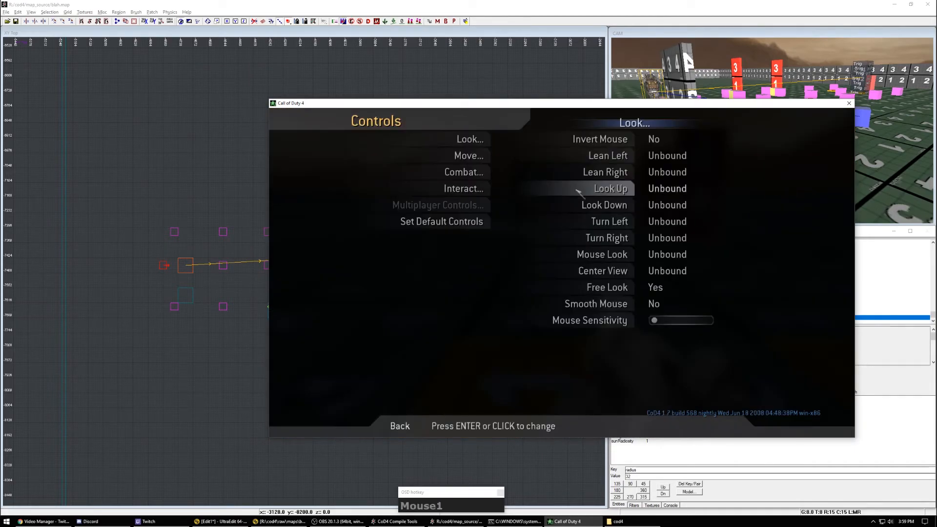
{"action": "left_click", "coordinate": [608, 155]}
{"action": "key", "text": "comma"}
{"action": "left_click", "coordinate": [607, 172]}
{"action": "key", "text": "period"}
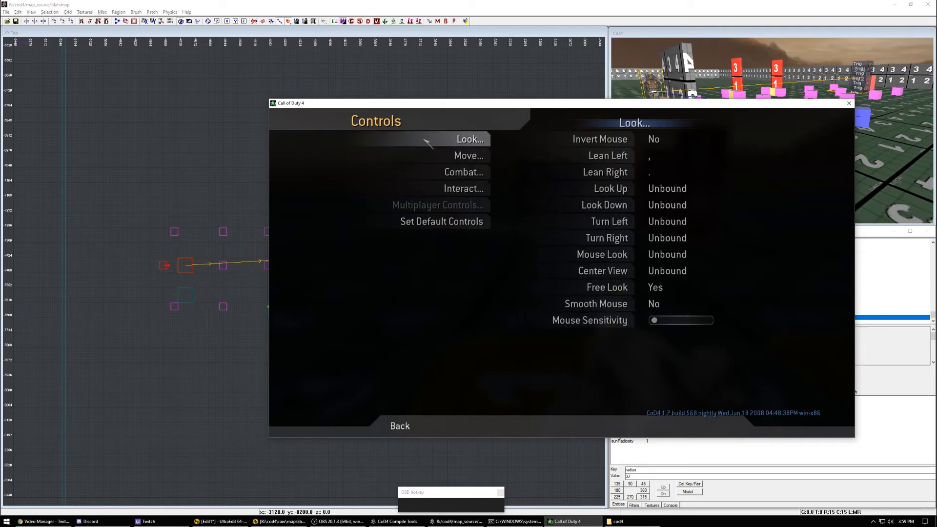
Step: Assign 0 to Sprint and to Sprint/Steady Sniper Rifle in the combat controls
{"action": "left_click", "coordinate": [463, 171]}
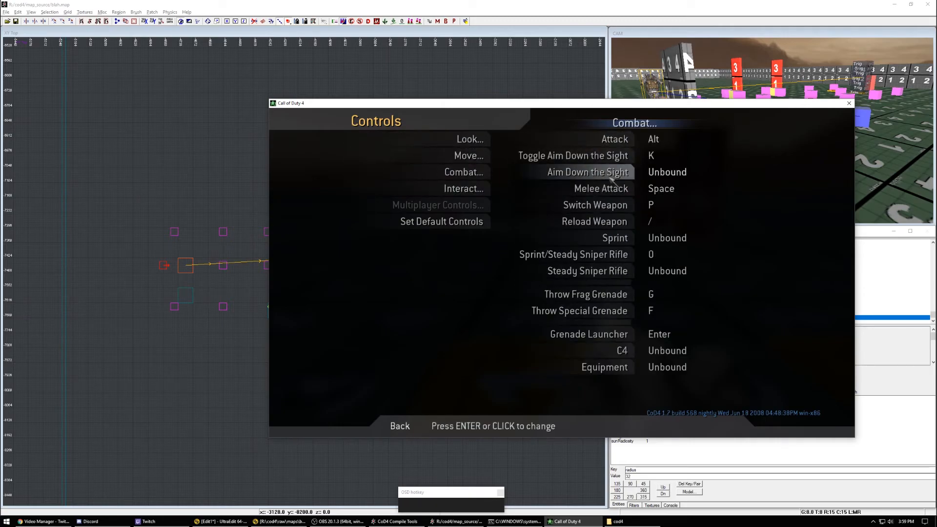
{"action": "left_click", "coordinate": [615, 238]}
{"action": "key", "text": "0"}
{"action": "left_click", "coordinate": [616, 254]}
{"action": "key", "text": "0"}
Step: Bind Toggle Crouch to H in the game's movement controls and return to the running map
{"action": "left_click", "coordinate": [468, 155]}
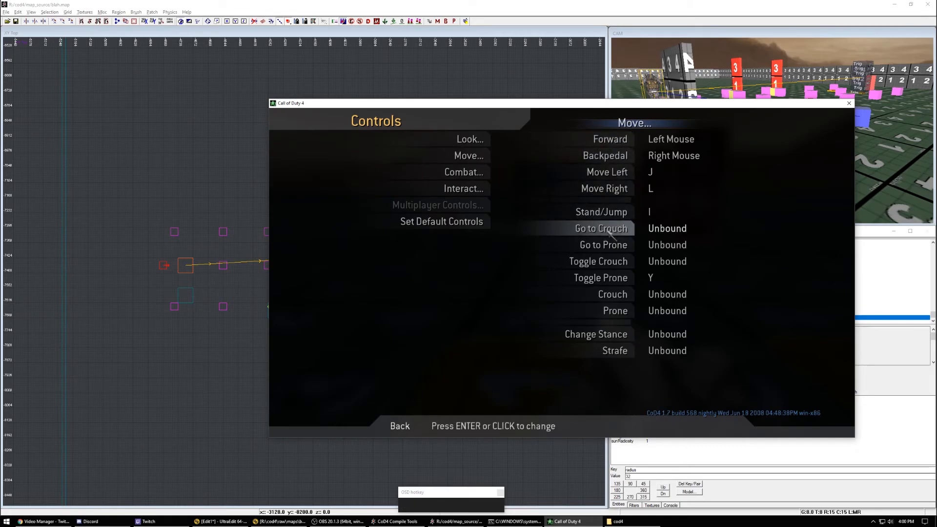
{"action": "left_click", "coordinate": [603, 262]}
{"action": "key", "text": "h"}
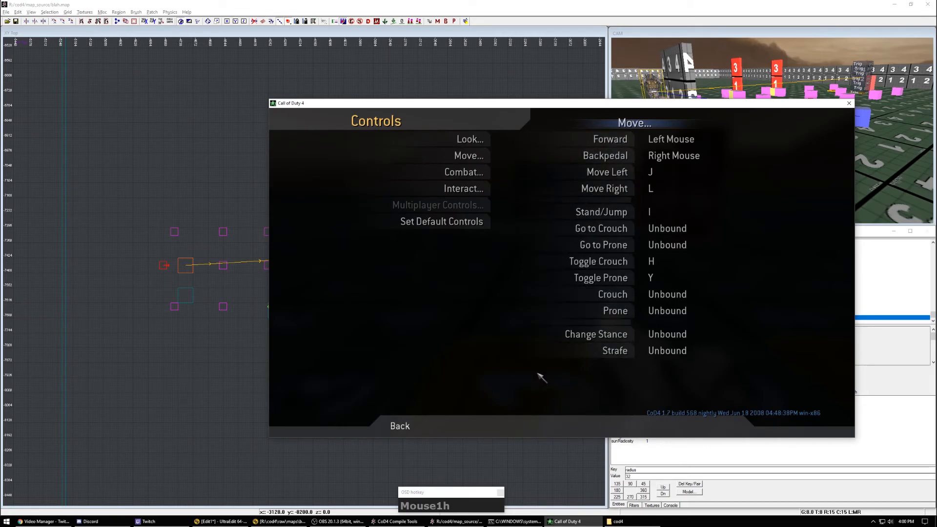
{"action": "key", "text": "Escape"}
{"action": "key", "text": "Escape"}
{"action": "key", "text": "Escape"}
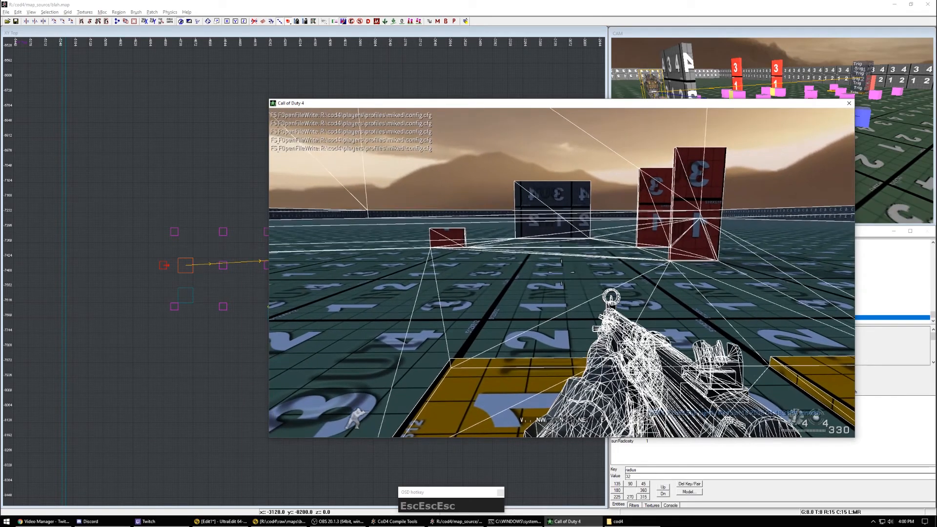
Step: Turn on the wireframe display and god mode, and approach the enemy near the low red block to watch its behaviour
{"action": "key", "text": "F10"}
{"action": "left_click", "coordinate": [561, 272]}
{"action": "key", "text": "F10"}
{"action": "right_click", "coordinate": [561, 272]}
{"action": "key", "text": "q"}
{"action": "left_click", "coordinate": [561, 272]}
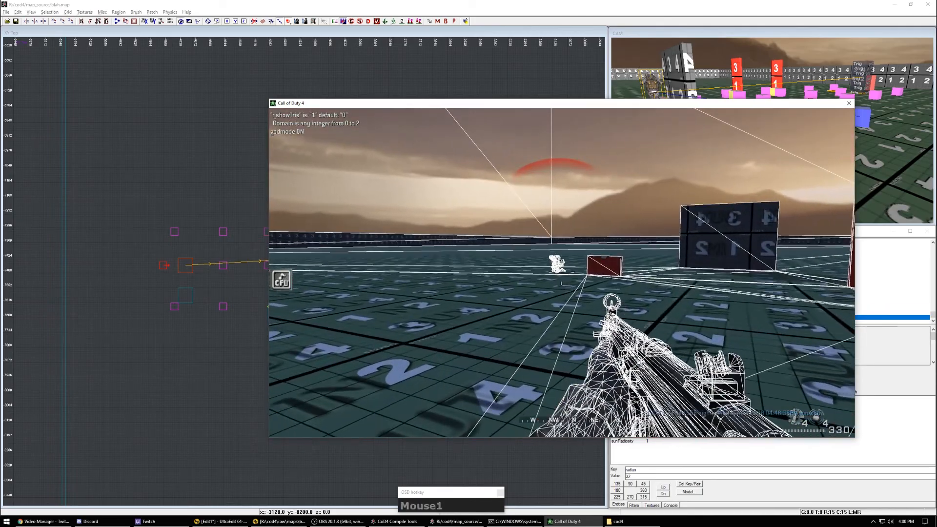
{"action": "key", "text": "j"}
{"action": "key", "text": "j"}
{"action": "key", "text": "j"}
{"action": "left_click", "coordinate": [561, 271]}
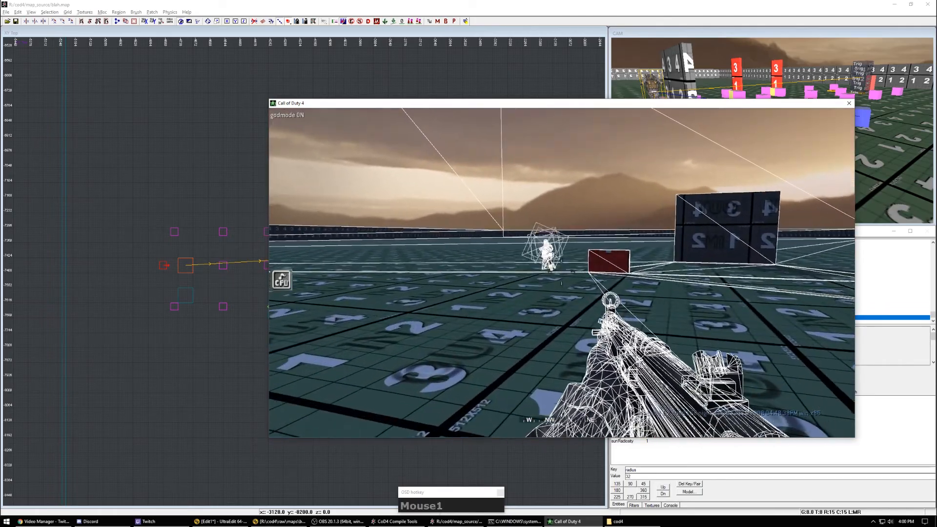
{"action": "key", "text": "k"}
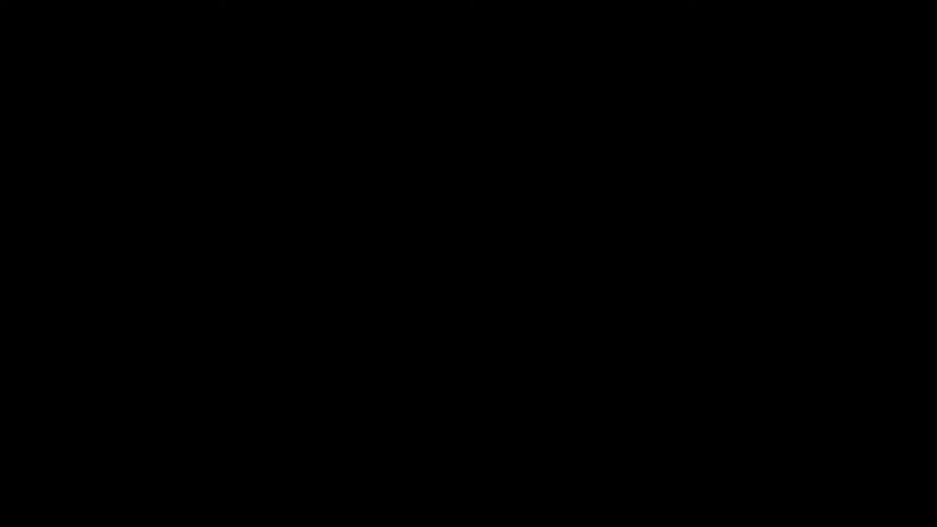
Step: Switch to CoD4 Compile Tools and run the blah map again
{"action": "left_click", "coordinate": [485, 304]}
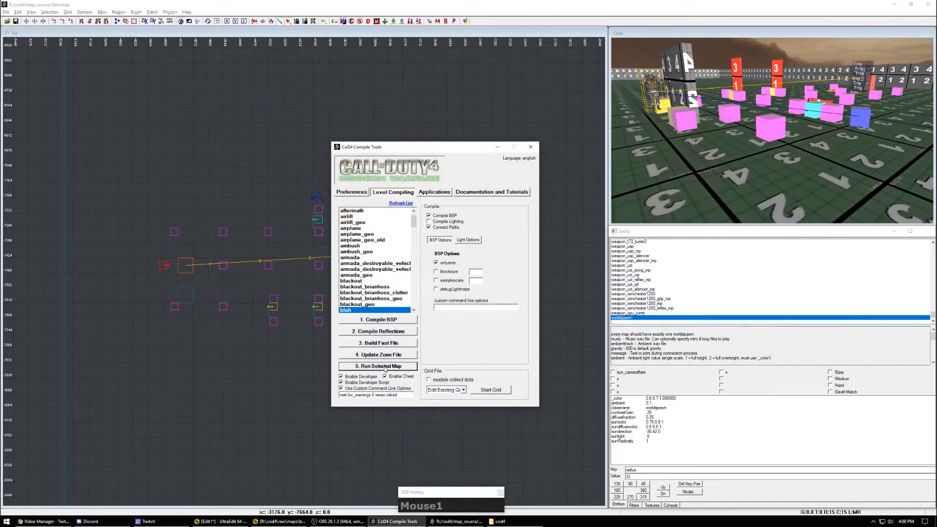
{"action": "left_click", "coordinate": [385, 366]}
{"action": "left_click", "coordinate": [497, 295]}
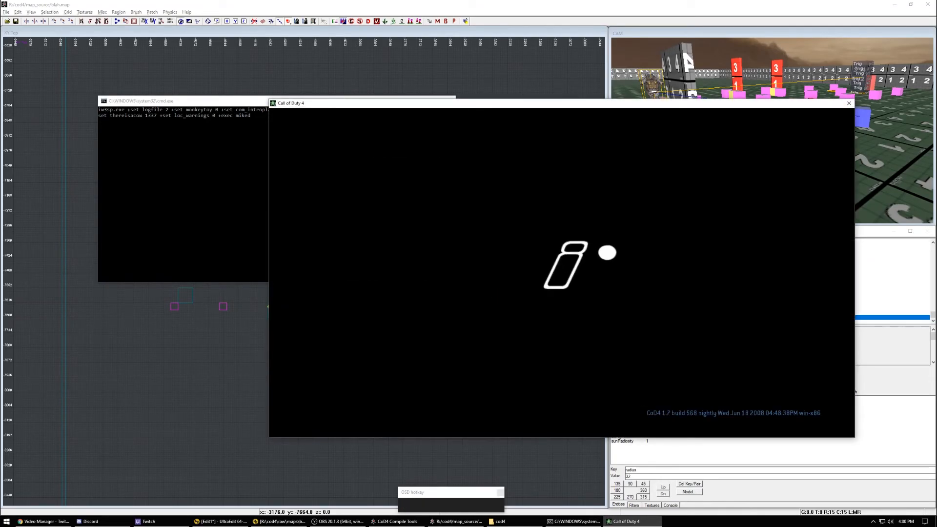
{"action": "left_click", "coordinate": [561, 273]}
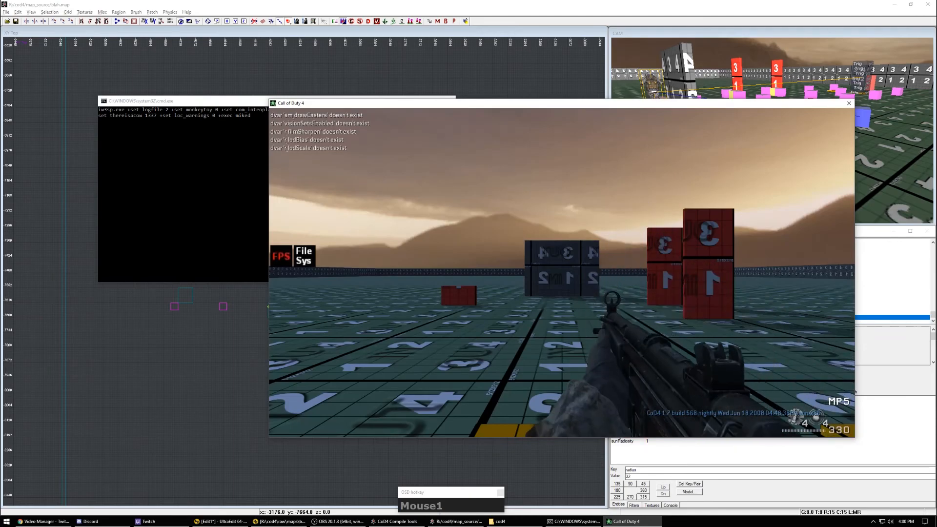
Step: Turn on god mode and set the wireframe display r_showTris to 2
{"action": "key", "text": "q"}
{"action": "key", "text": "F10"}
{"action": "key", "text": "F10"}
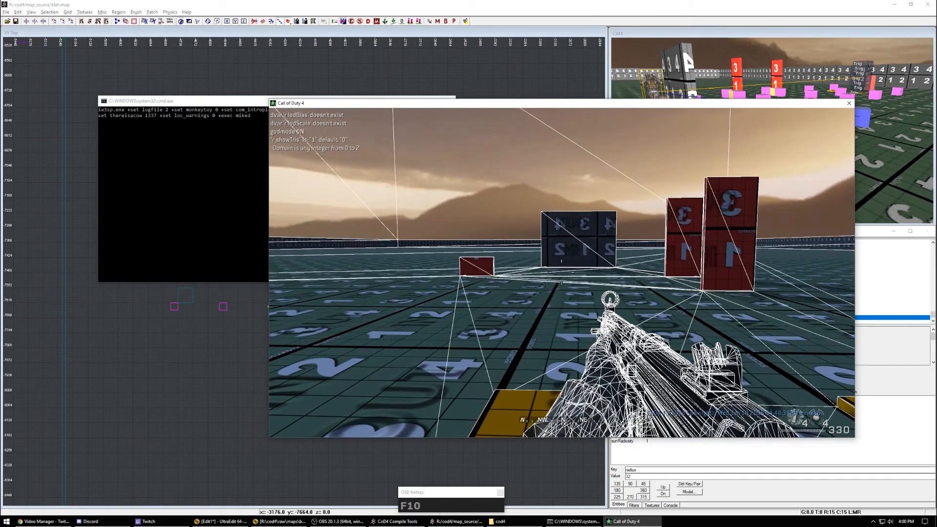
{"action": "key", "text": "q"}
{"action": "key", "text": "q"}
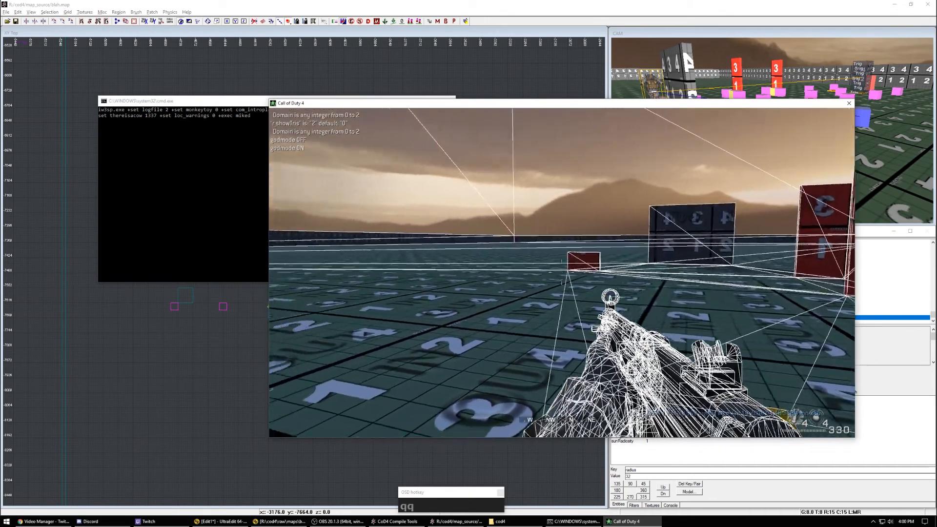
Step: Move around the spawn area, switch UFO mode on and off, and enable the AI entity debug drawing
{"action": "left_click", "coordinate": [561, 273]}
{"action": "left_click", "coordinate": [561, 273]}
{"action": "key", "text": "j"}
{"action": "left_click", "coordinate": [562, 272]}
{"action": "right_click", "coordinate": [562, 273]}
{"action": "left_click", "coordinate": [562, 273]}
{"action": "key", "text": "j"}
{"action": "key", "text": "c"}
{"action": "key", "text": "s"}
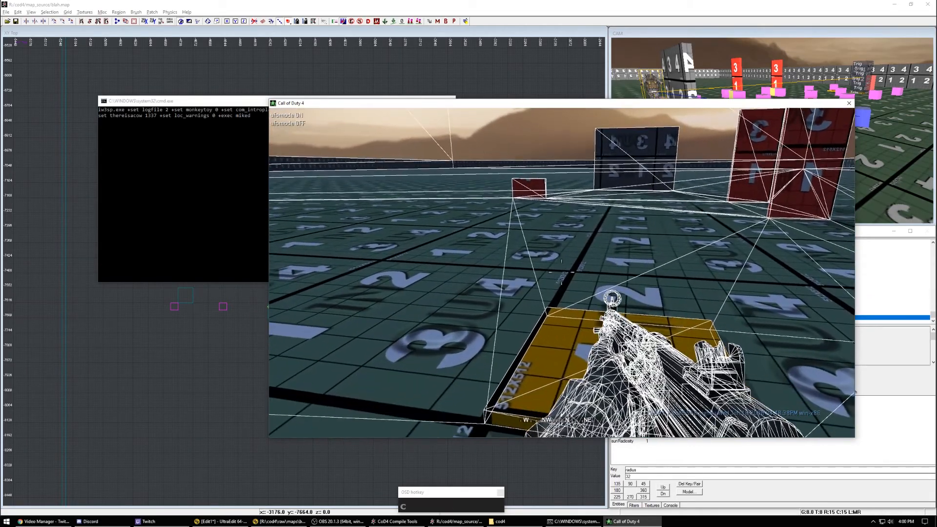
{"action": "key", "text": "d"}
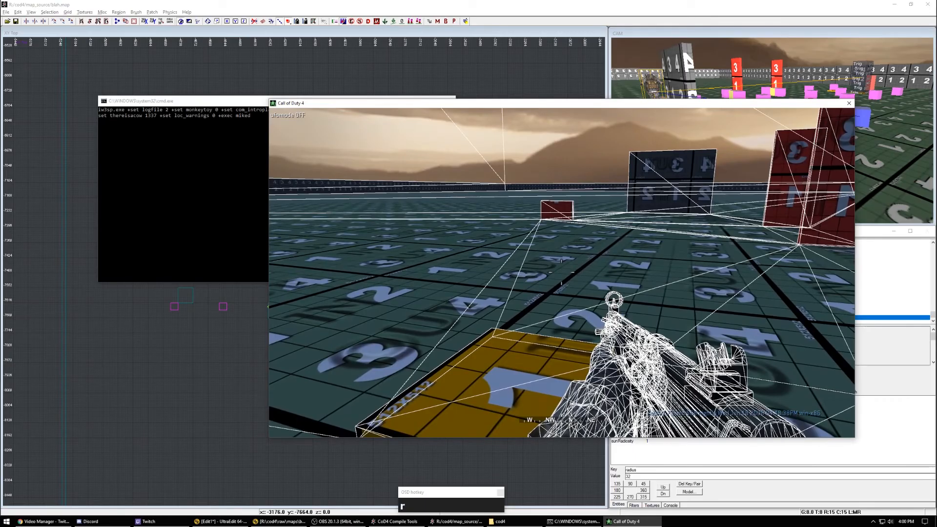
{"action": "left_click", "coordinate": [561, 273]}
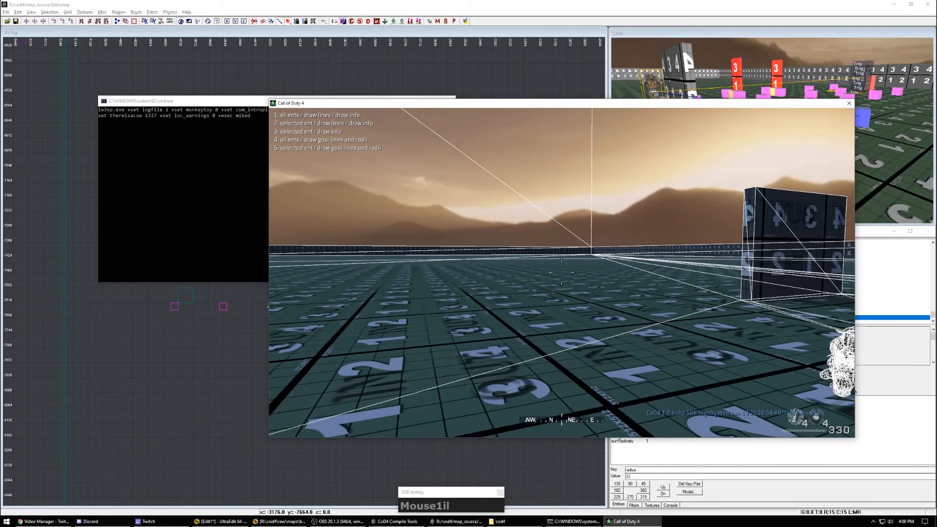
Step: Turn off the wireframe display and strafe around the red pillars to observe the enemy at the concealment node by the low block
{"action": "key", "text": "F10"}
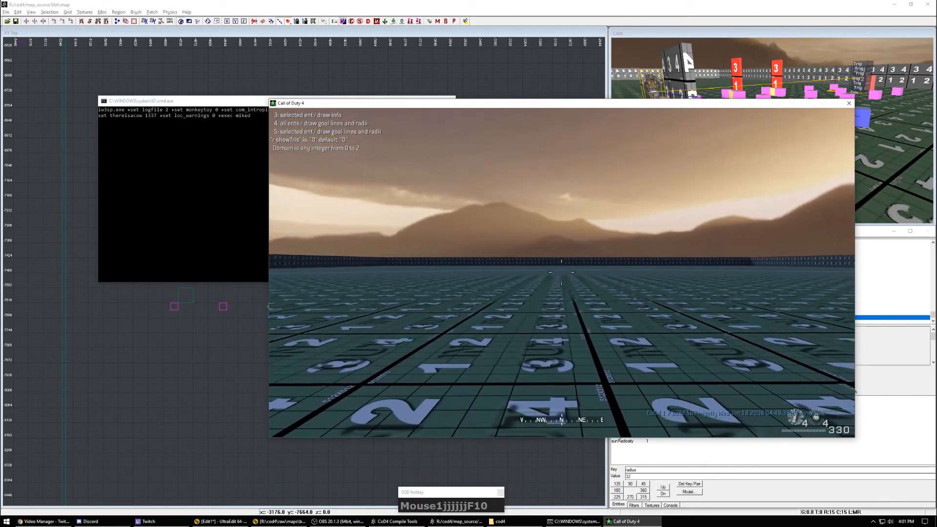
{"action": "left_click", "coordinate": [561, 272]}
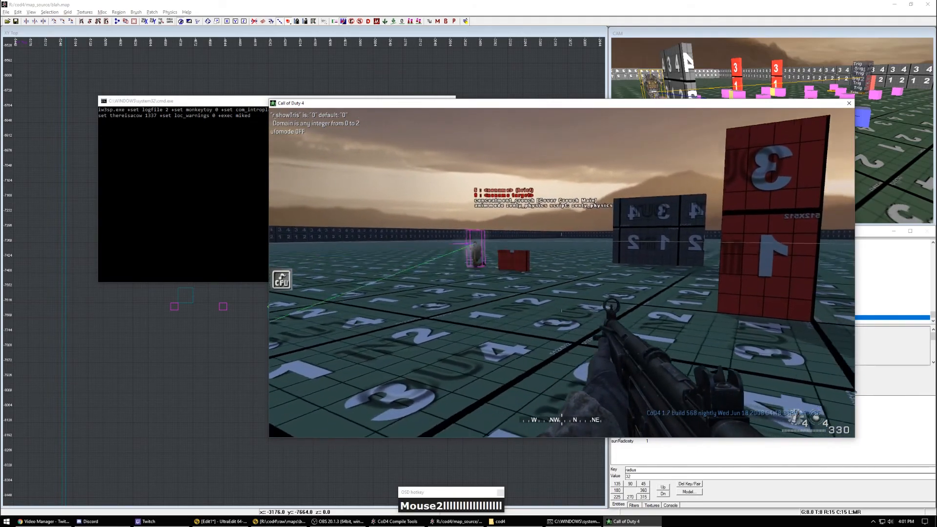
{"action": "key", "text": "l"}
{"action": "key", "text": "l"}
{"action": "key", "text": "l"}
{"action": "key", "text": "l"}
{"action": "key", "text": "l"}
{"action": "key", "text": "l"}
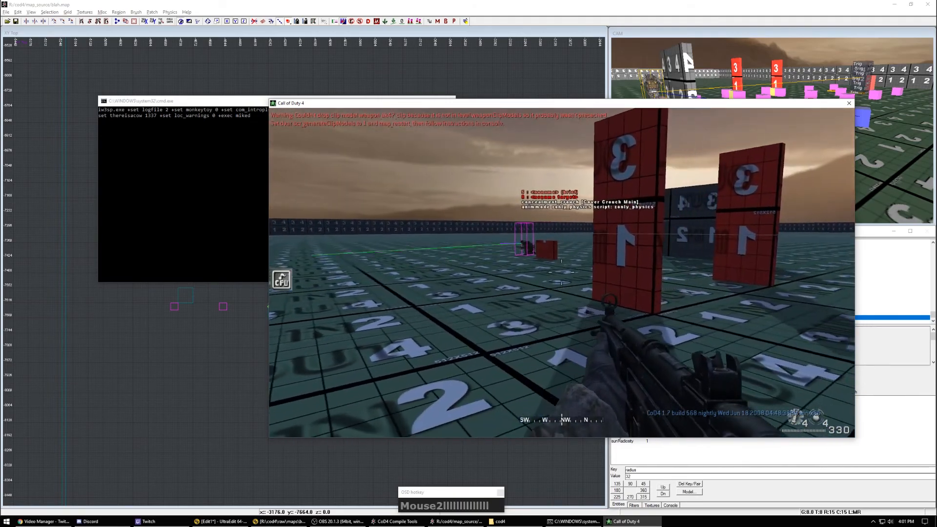
{"action": "key", "text": "l"}
{"action": "key", "text": "l"}
{"action": "key", "text": "l"}
{"action": "key", "text": "l"}
{"action": "key", "text": "l"}
{"action": "key", "text": "l"}
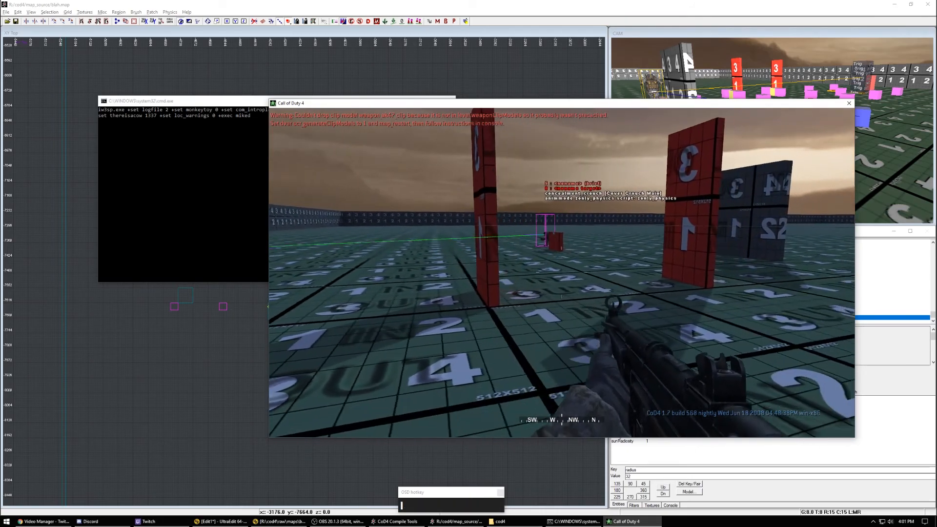
Step: Strafe back past the red pillars and check how the enemy uses the cover node behind the far pillar
{"action": "key", "text": "j"}
{"action": "key", "text": "j"}
{"action": "key", "text": "j"}
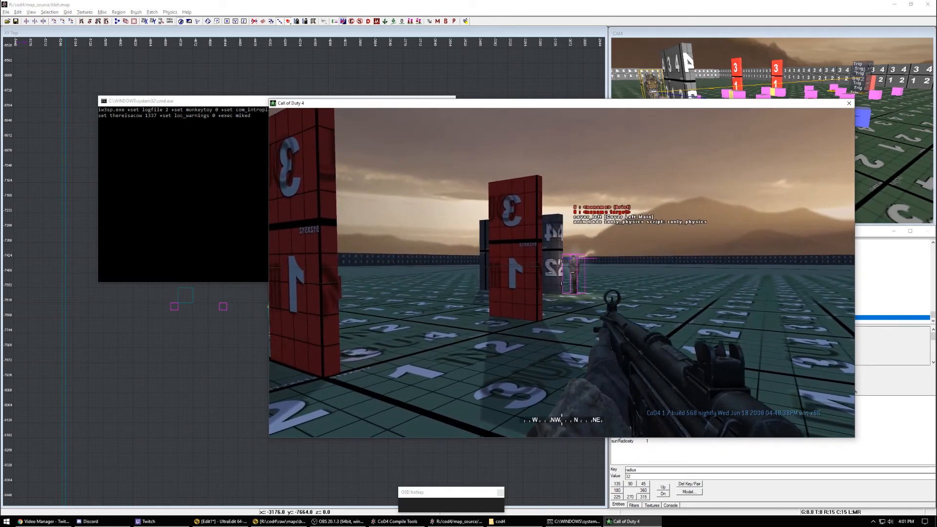
{"action": "key", "text": "j"}
{"action": "key", "text": "j"}
{"action": "key", "text": "j"}
{"action": "key", "text": "j"}
{"action": "key", "text": "j"}
{"action": "key", "text": "j"}
{"action": "key", "text": "j"}
{"action": "key", "text": "j"}
{"action": "key", "text": "j"}
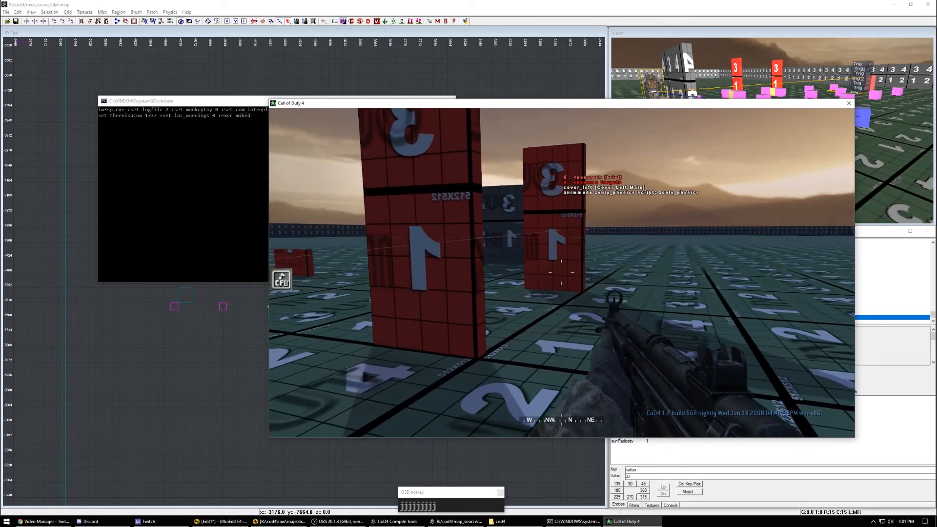
Step: Show the wireframe display at level 2 and fire at the enemy hiding behind the far red pillar
{"action": "key", "text": "F10"}
{"action": "key", "text": "F10"}
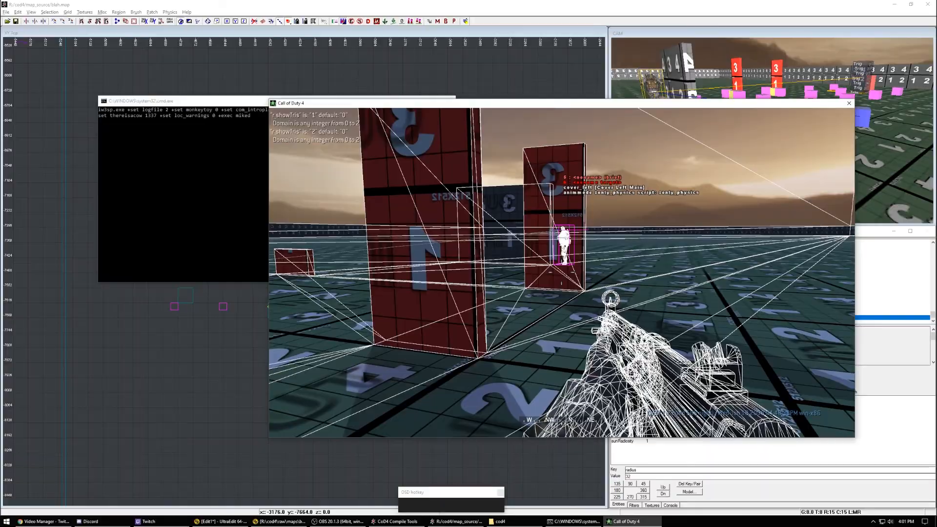
{"action": "left_click", "coordinate": [562, 272]}
{"action": "key", "text": "alt"}
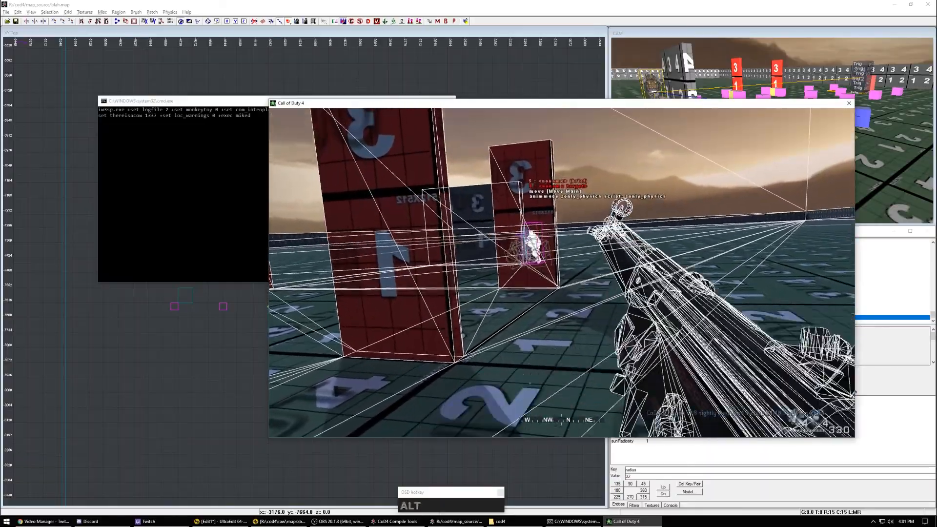
{"action": "key", "text": "j"}
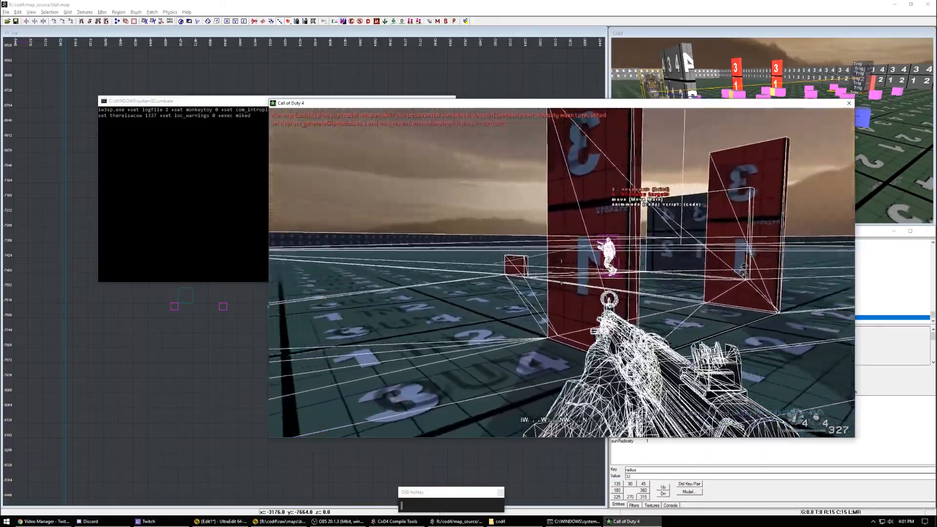
Step: Crouch, aim and strafe to track the enemy as it moves between the red pillars and the low block
{"action": "right_click", "coordinate": [561, 272]}
{"action": "key", "text": "h"}
{"action": "key", "text": "j"}
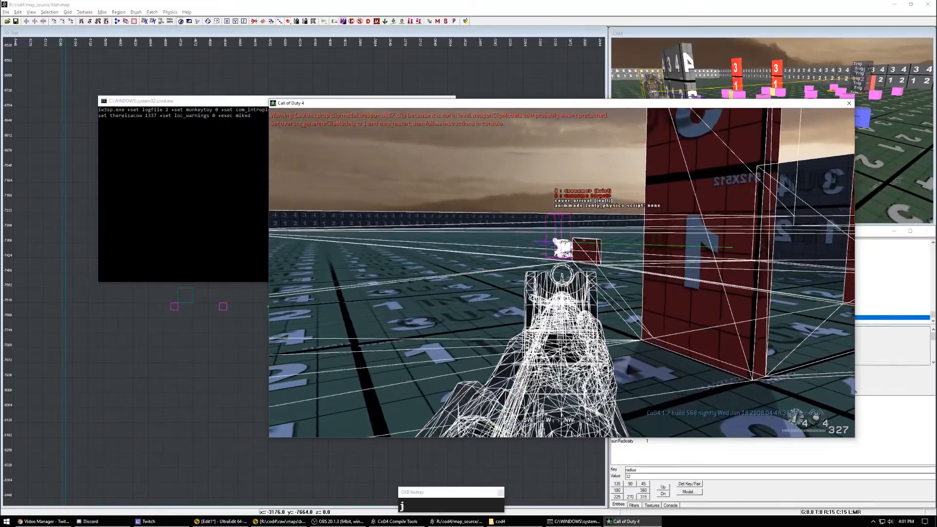
{"action": "key", "text": "h"}
{"action": "key", "text": "l"}
{"action": "key", "text": "j"}
{"action": "left_click", "coordinate": [562, 273]}
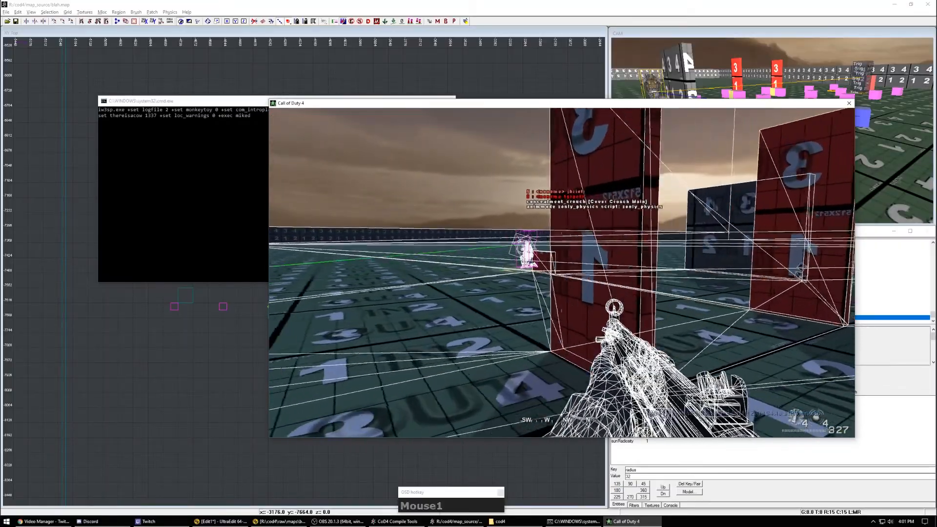
{"action": "key", "text": "l"}
{"action": "key", "text": "l"}
{"action": "key", "text": "j"}
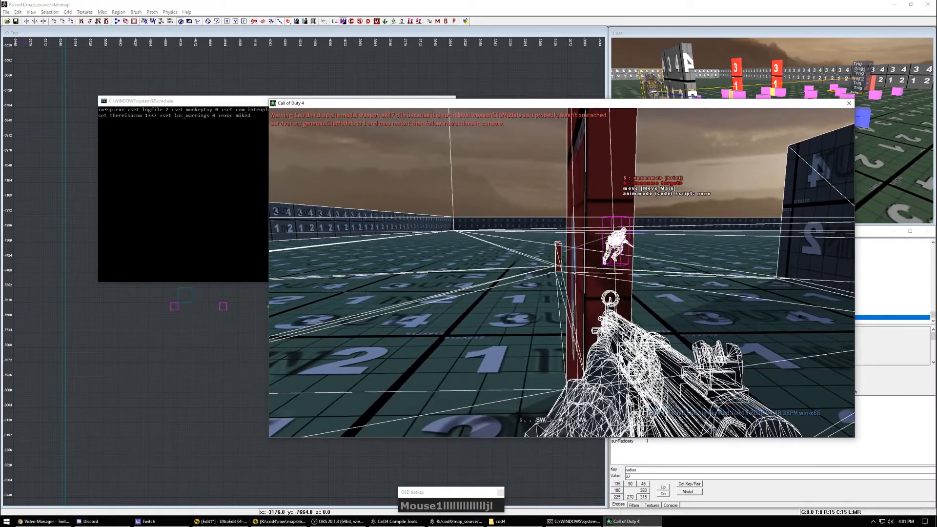
Step: Turn off the wireframe display and circle the red pillars and the dark wall to examine which nodes the enemy chooses
{"action": "key", "text": "F10"}
{"action": "left_click", "coordinate": [562, 273]}
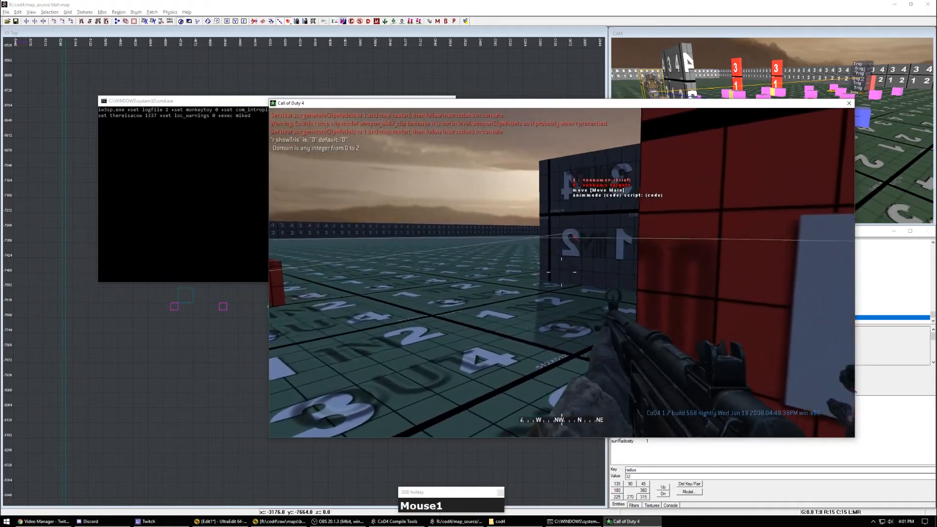
{"action": "key", "text": "j"}
{"action": "key", "text": "j"}
{"action": "key", "text": "j"}
{"action": "key", "text": "o"}
{"action": "right_click", "coordinate": [562, 272]}
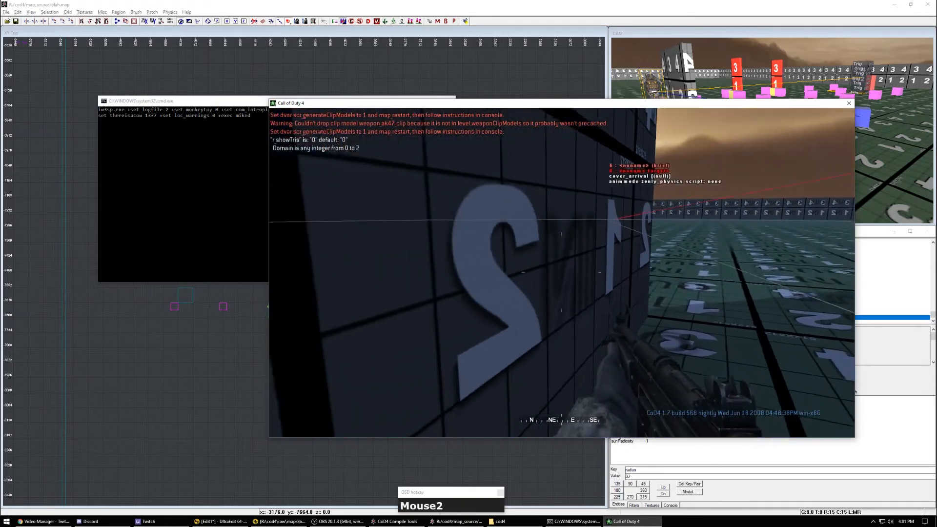
{"action": "key", "text": "j"}
{"action": "key", "text": "j"}
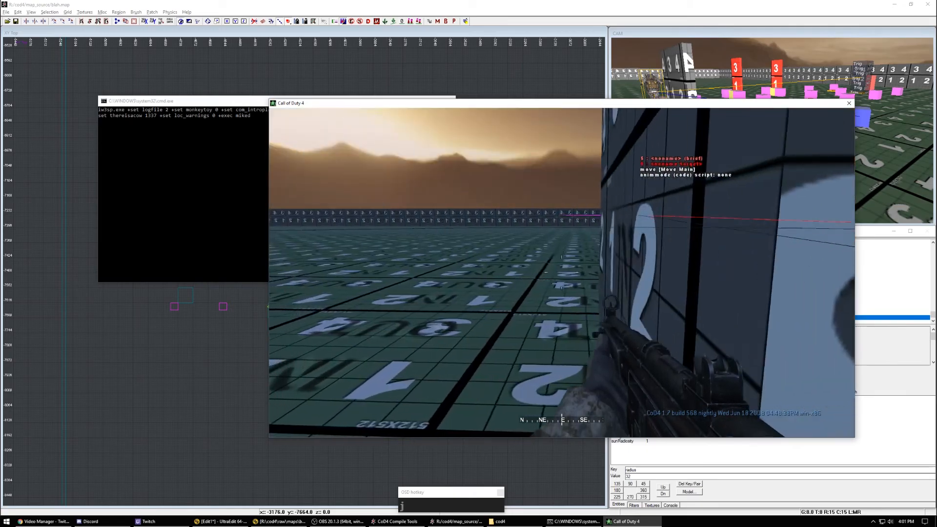
{"action": "left_click", "coordinate": [562, 273]}
{"action": "key", "text": "o"}
{"action": "key", "text": "l"}
{"action": "key", "text": "l"}
{"action": "right_click", "coordinate": [562, 272]}
{"action": "key", "text": "i"}
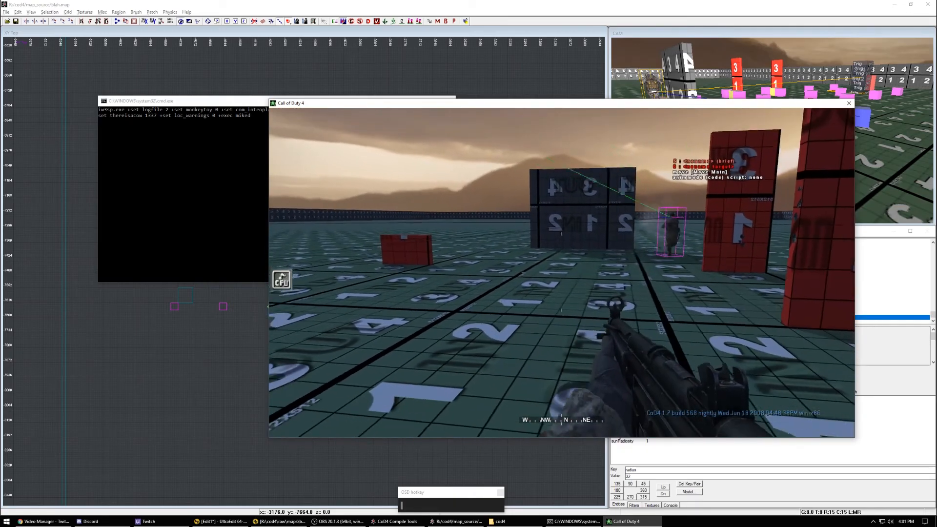
Step: Switch to the Radiant map editor, duplicate the AK-47 enemy spawner just below the original in the top view, and face the copy to 270 degrees
{"action": "key", "text": "Escape"}
{"action": "right_click_drag", "start_coordinate": [244, 341], "coordinate": [249, 362]}
{"action": "key", "text": "Escape"}
{"action": "scroll", "coordinate": [442, 347], "scroll_direction": "up", "scroll_amount": 3}
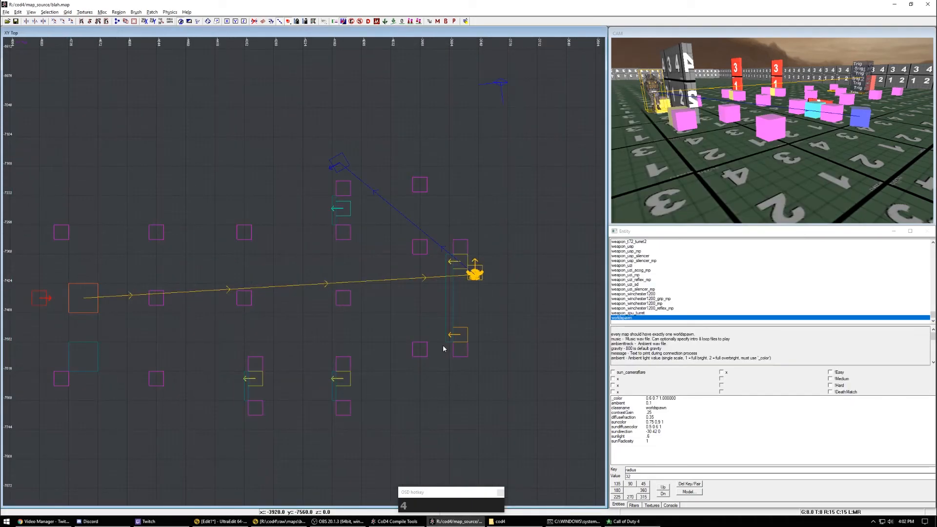
{"action": "right_click_drag", "start_coordinate": [497, 249], "coordinate": [482, 261]}
{"action": "left_click", "coordinate": [459, 283], "text": "shift"}
{"action": "right_click_drag", "start_coordinate": [444, 330], "coordinate": [476, 314]}
{"action": "key", "text": "Escape"}
{"action": "key", "text": "4"}
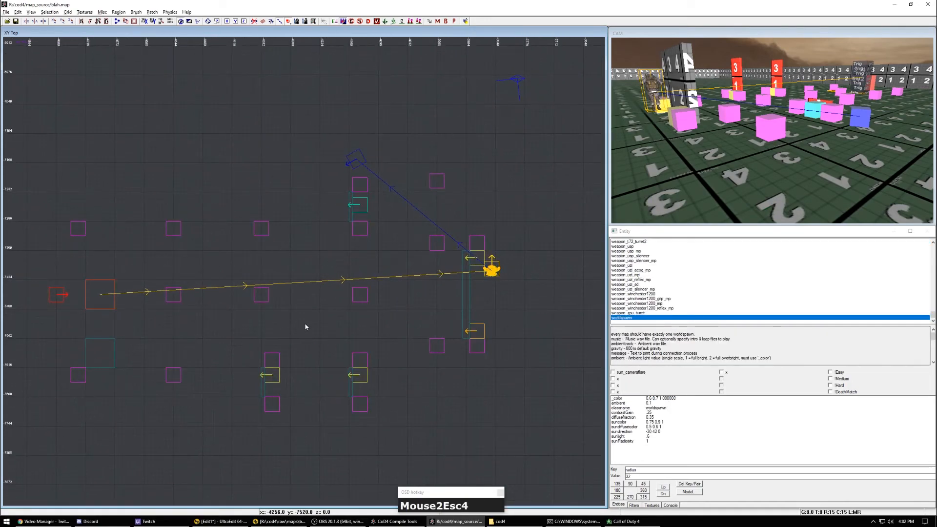
{"action": "left_click", "coordinate": [494, 274], "text": "shift"}
{"action": "key", "text": "space"}
{"action": "left_click_drag", "start_coordinate": [494, 276], "coordinate": [492, 304]}
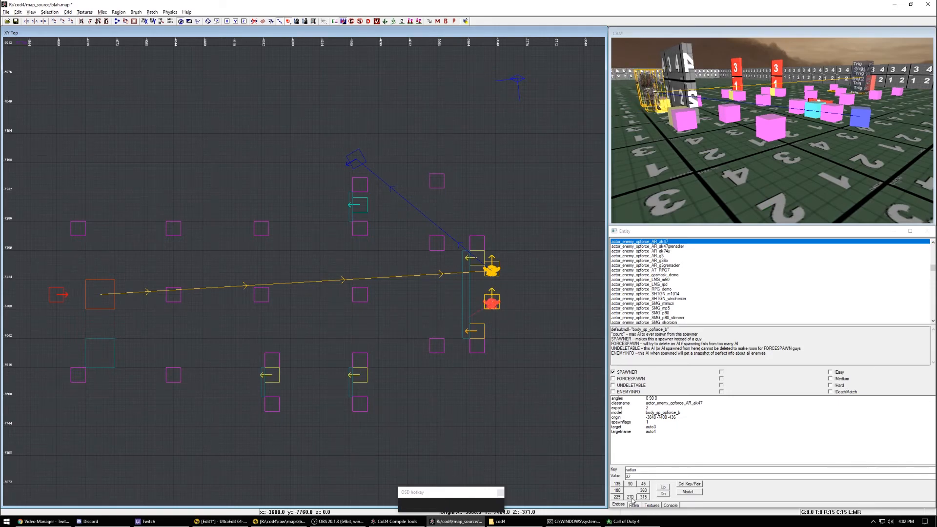
{"action": "left_click", "coordinate": [630, 497]}
Step: Delete the target key with the value auto3 from the copied spawner
{"action": "right_click_drag", "start_coordinate": [473, 351], "coordinate": [465, 368]}
{"action": "scroll", "coordinate": [474, 325], "scroll_direction": "up", "scroll_amount": 4}
{"action": "right_click_drag", "start_coordinate": [504, 339], "coordinate": [323, 281]}
{"action": "scroll", "coordinate": [504, 339], "scroll_direction": "down", "scroll_amount": 3}
{"action": "left_click", "coordinate": [626, 427]}
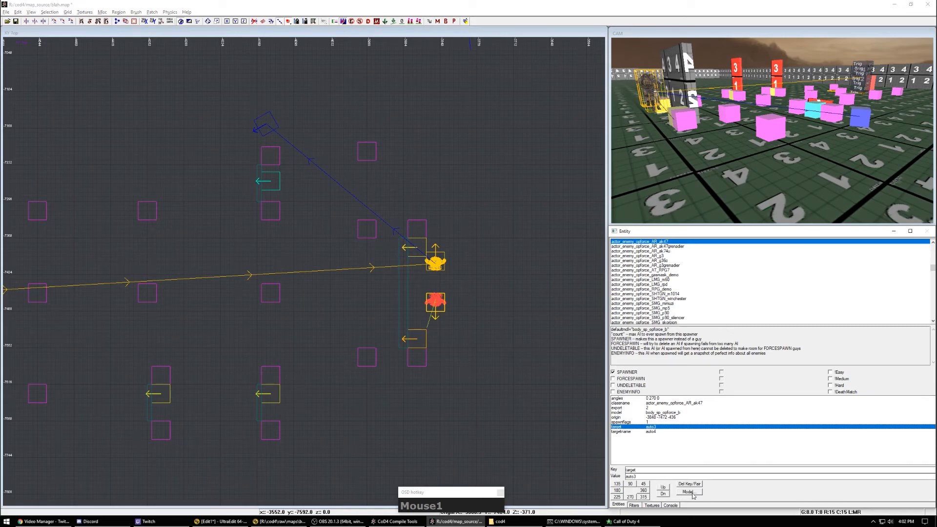
{"action": "left_click", "coordinate": [694, 484]}
Step: Set the copied enemy spawner's targetname to auto1 so the existing trigger targets both spawners
{"action": "right_click_drag", "start_coordinate": [492, 378], "coordinate": [504, 390]}
{"action": "key", "text": "Escape"}
{"action": "left_click", "coordinate": [448, 276], "text": "shift"}
{"action": "left_click", "coordinate": [629, 432]}
{"action": "right_click_drag", "start_coordinate": [439, 367], "coordinate": [454, 354]}
{"action": "key", "text": "Escape"}
{"action": "left_click", "coordinate": [461, 302], "text": "shift"}
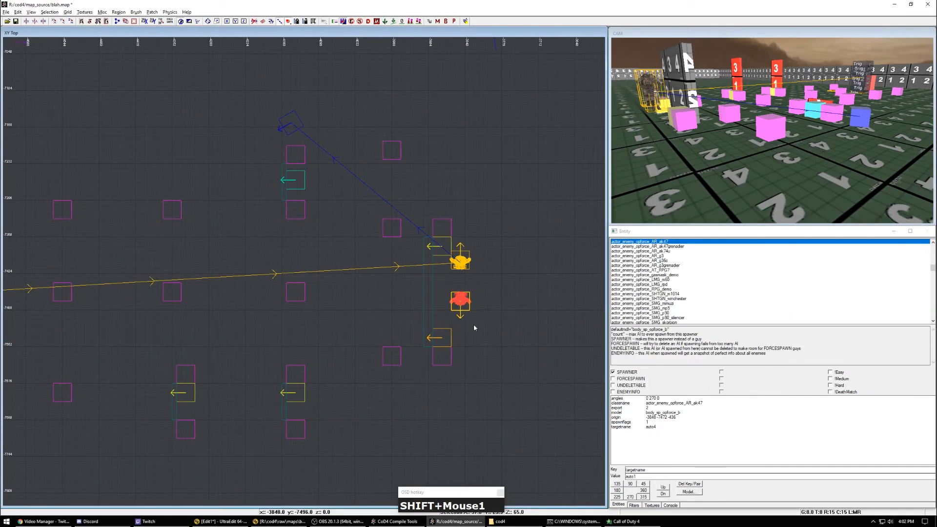
{"action": "left_click", "coordinate": [647, 476]}
{"action": "key", "text": "Return"}
{"action": "right_click_drag", "start_coordinate": [322, 312], "coordinate": [396, 286]}
{"action": "scroll", "coordinate": [442, 244], "scroll_direction": "down", "scroll_amount": 3}
{"action": "key", "text": "Escape"}
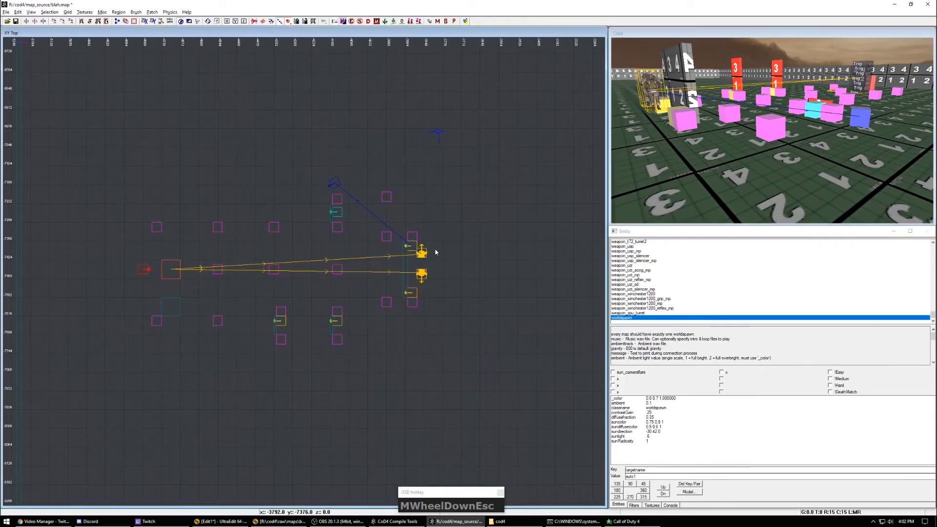
{"action": "scroll", "coordinate": [423, 304], "scroll_direction": "up", "scroll_amount": 3}
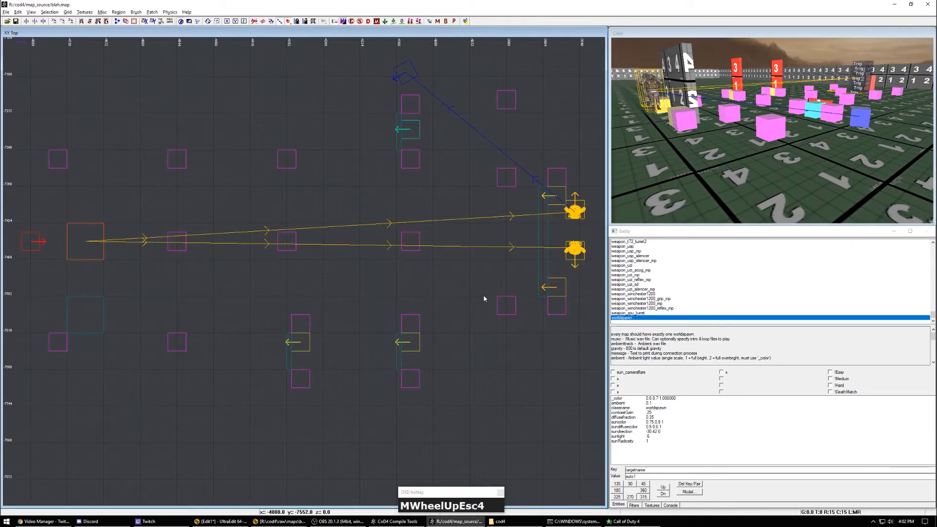
Step: Turn the trigger brush below the existing trigger into a trigger_multiple entity
{"action": "right_click_drag", "start_coordinate": [485, 298], "coordinate": [534, 281]}
{"action": "right_click_drag", "start_coordinate": [727, 117], "coordinate": [757, 93]}
{"action": "left_click", "coordinate": [737, 117], "text": "shift"}
{"action": "right_click_drag", "start_coordinate": [299, 292], "coordinate": [349, 280]}
{"action": "key", "text": "Escape"}
{"action": "right_click_drag", "start_coordinate": [178, 274], "coordinate": [218, 270]}
{"action": "mouse_move", "coordinate": [209, 264]}
{"action": "left_mouse_down"}
{"action": "mouse_move", "coordinate": [238, 306]}
{"action": "mouse_move", "coordinate": [245, 299]}
{"action": "left_mouse_up"}
{"action": "right_click", "coordinate": [241, 286]}
{"action": "mouse_move", "coordinate": [283, 459]}
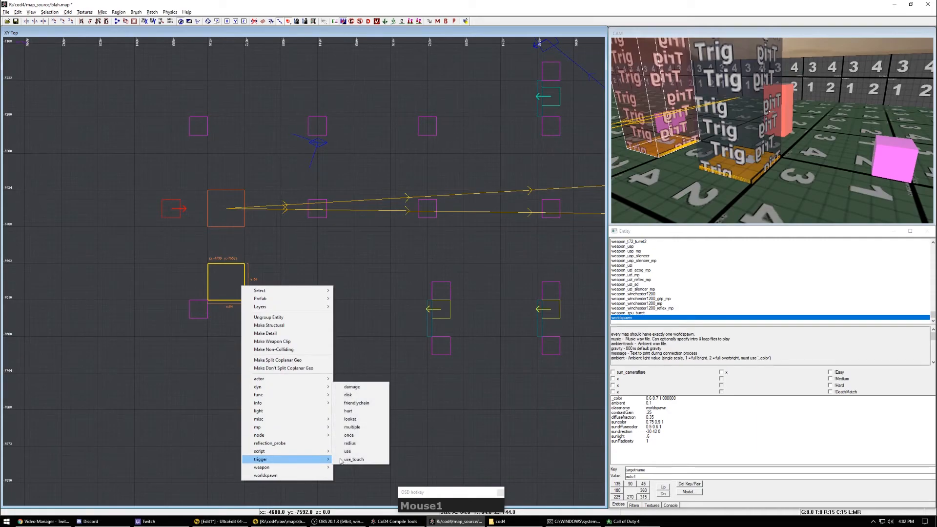
{"action": "left_click", "coordinate": [369, 425]}
{"action": "right_click_drag", "start_coordinate": [369, 424], "coordinate": [349, 435]}
{"action": "right_click_drag", "start_coordinate": [683, 166], "coordinate": [693, 175]}
{"action": "key", "text": "Escape"}
Step: Examine the lower trigger, the cover nodes beside the red pillars and the two enemy spawners in the top and camera views
{"action": "right_click_drag", "start_coordinate": [746, 104], "coordinate": [742, 101]}
{"action": "left_click", "coordinate": [798, 108], "text": "shift"}
{"action": "right_click_drag", "start_coordinate": [798, 108], "coordinate": [786, 114]}
{"action": "left_click", "coordinate": [744, 179], "text": "shift"}
{"action": "key", "text": "Escape"}
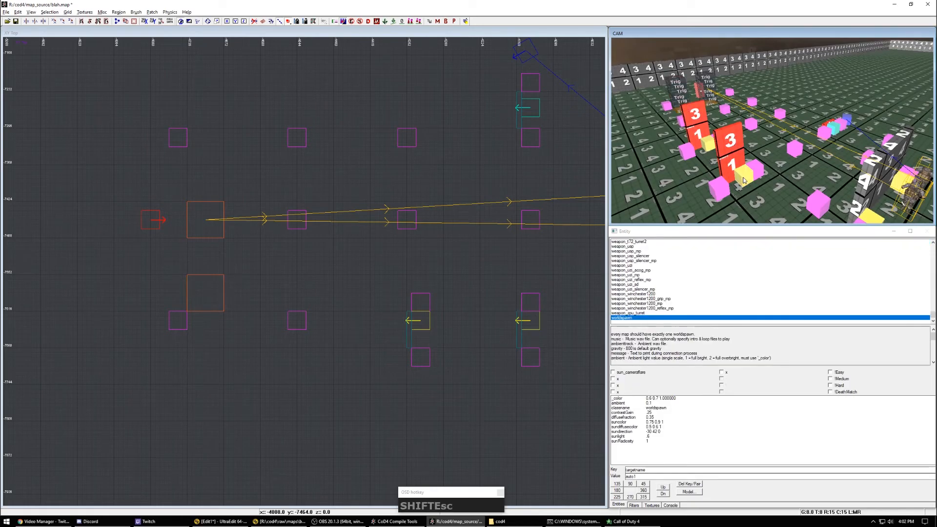
{"action": "right_click_drag", "start_coordinate": [348, 197], "coordinate": [263, 212]}
{"action": "scroll", "coordinate": [460, 254], "scroll_direction": "down", "scroll_amount": 3}
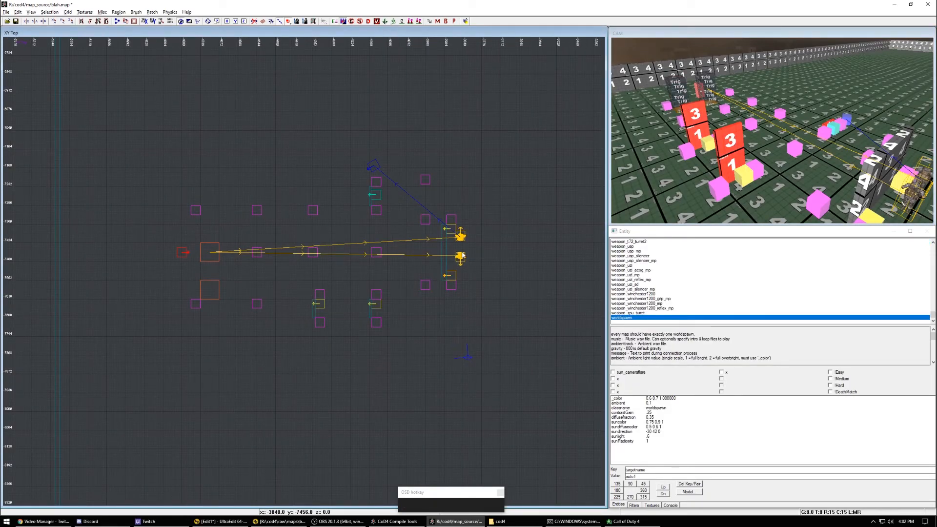
{"action": "left_click_drag", "start_coordinate": [452, 496], "coordinate": [462, 492]}
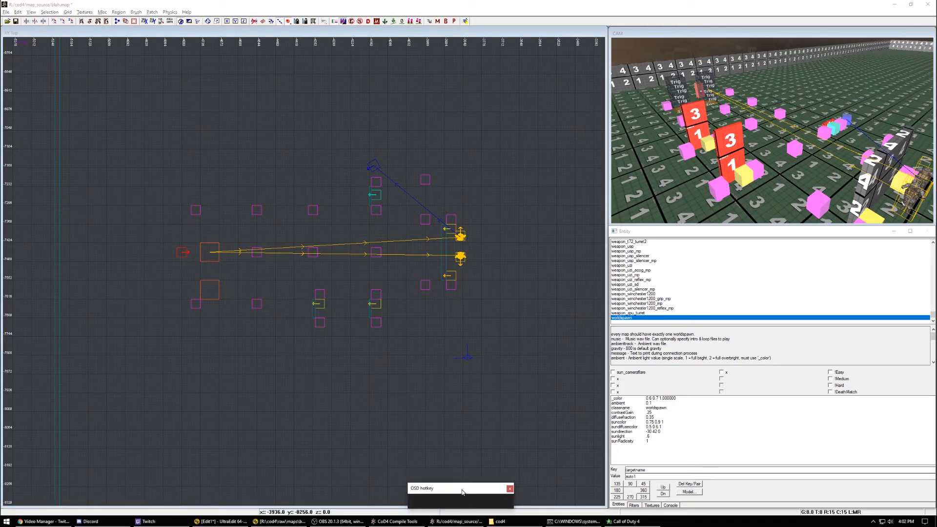
{"action": "right_click_drag", "start_coordinate": [412, 425], "coordinate": [418, 406]}
{"action": "right_click_drag", "start_coordinate": [396, 344], "coordinate": [369, 395]}
{"action": "scroll", "coordinate": [396, 344], "scroll_direction": "up", "scroll_amount": 3}
{"action": "key", "text": "Escape"}
{"action": "key", "text": "4"}
{"action": "right_click_drag", "start_coordinate": [756, 131], "coordinate": [759, 130]}
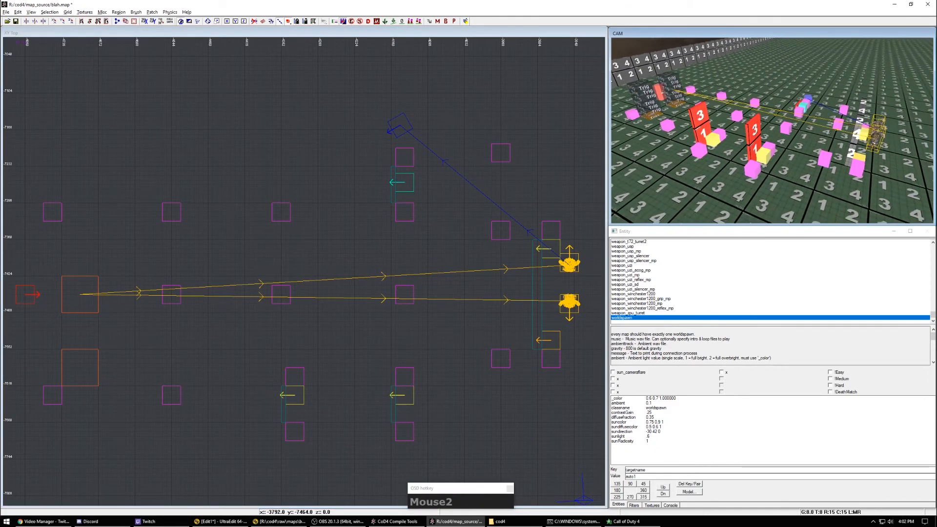
{"action": "left_click", "coordinate": [647, 99], "text": "shift"}
{"action": "right_click_drag", "start_coordinate": [304, 298], "coordinate": [312, 283]}
{"action": "scroll", "coordinate": [312, 283], "scroll_direction": "down", "scroll_amount": 4}
{"action": "key", "text": "Escape"}
{"action": "key", "text": "4"}
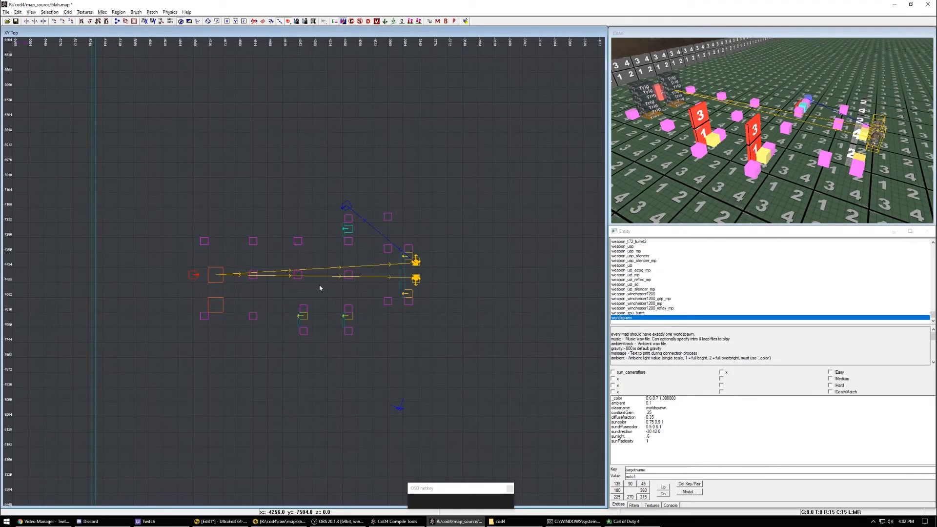
{"action": "left_click", "coordinate": [646, 100], "text": "shift"}
{"action": "right_click_drag", "start_coordinate": [551, 234], "coordinate": [543, 202]}
{"action": "key", "text": "Escape"}
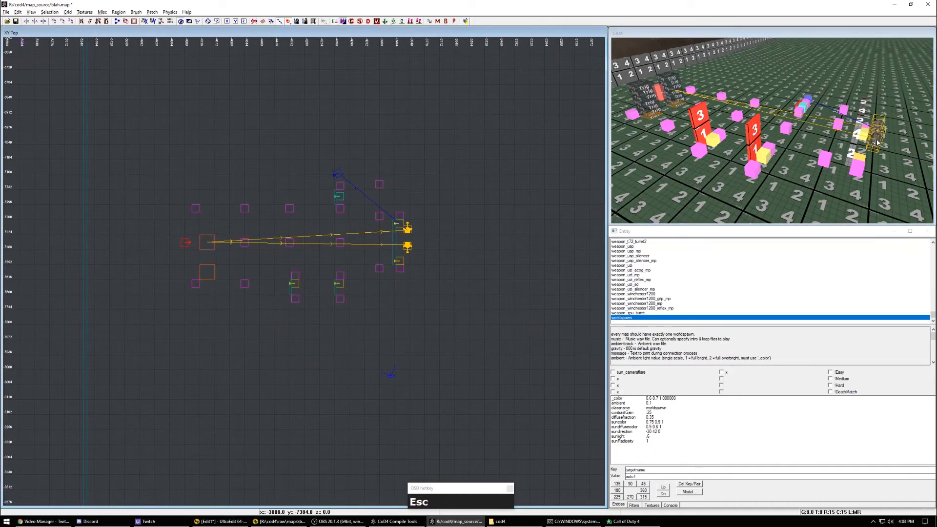
Step: Assign the second enemy spawner to the orange AXIS color group in the AI Control Panel
{"action": "left_click", "coordinate": [876, 141], "text": "shift"}
{"action": "left_click", "coordinate": [865, 140], "text": "shift"}
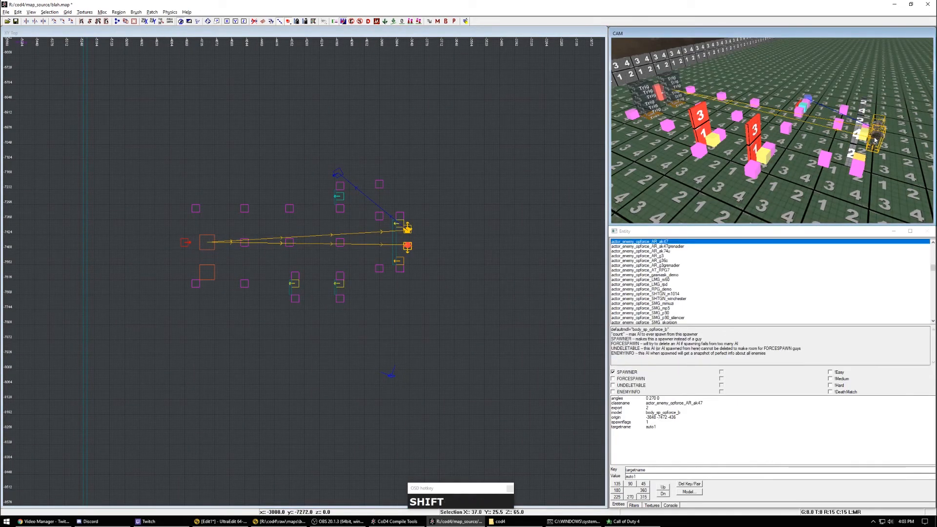
{"action": "right_click_drag", "start_coordinate": [476, 217], "coordinate": [476, 220]}
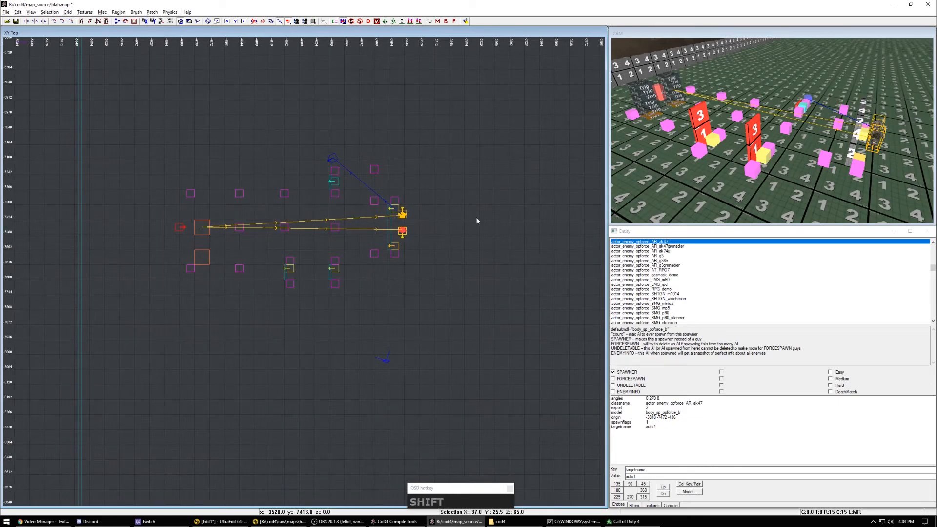
{"action": "key", "text": "shift+g"}
{"action": "left_click_drag", "start_coordinate": [89, 24], "coordinate": [479, 164]}
{"action": "left_click", "coordinate": [420, 194]}
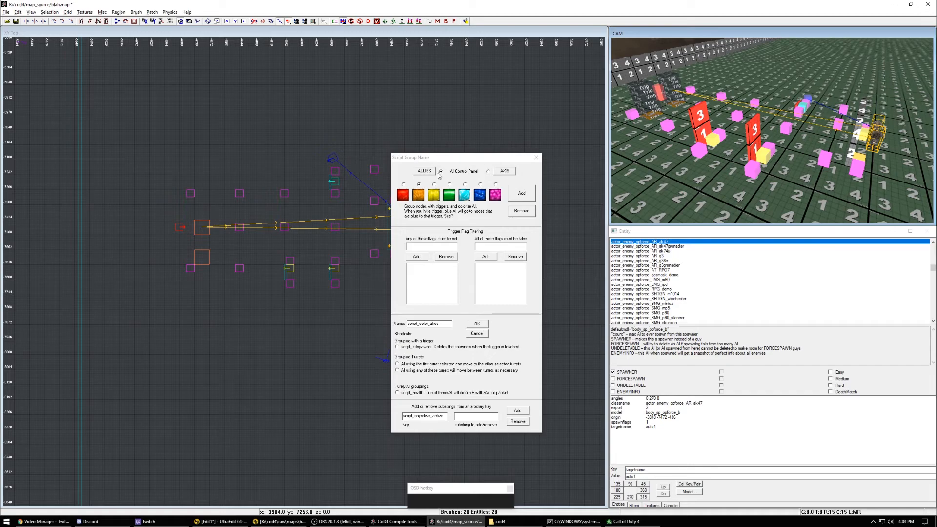
{"action": "left_click", "coordinate": [503, 171]}
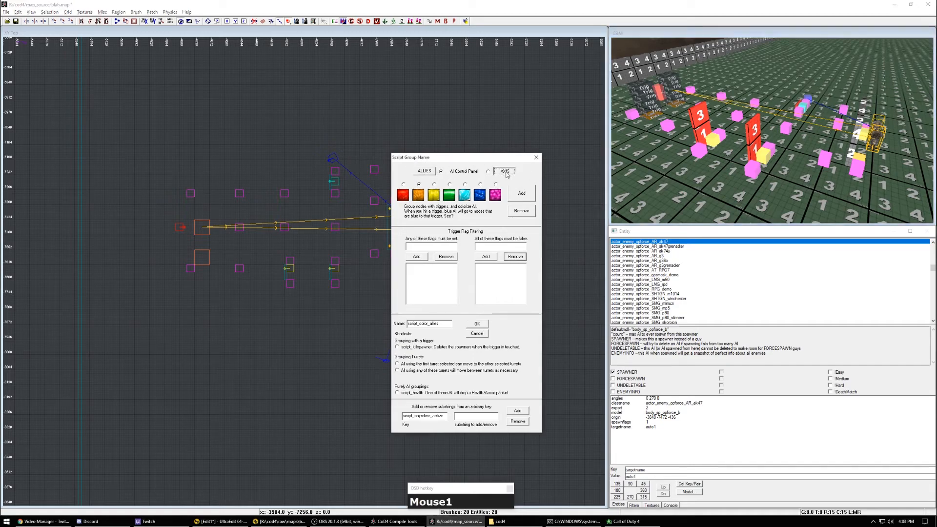
{"action": "left_click", "coordinate": [532, 195]}
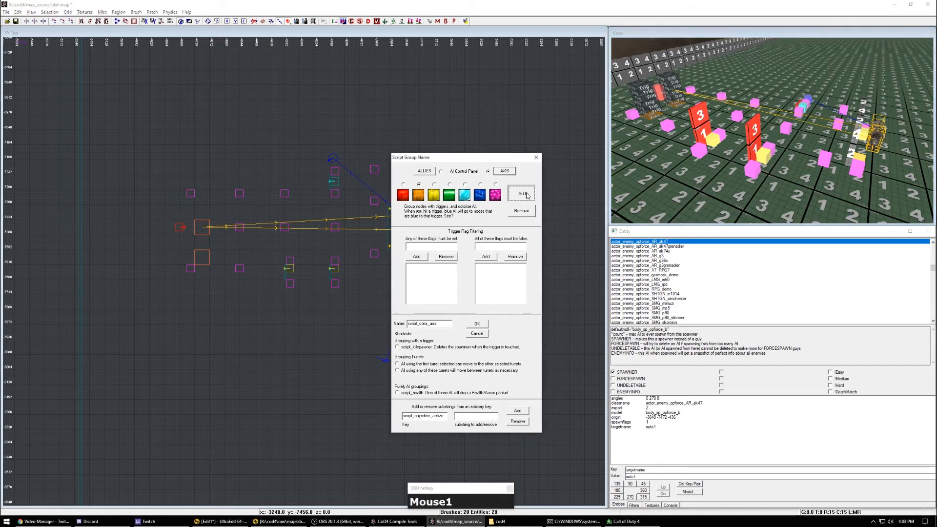
{"action": "left_click", "coordinate": [536, 158]}
Step: Check the orange color marker on the second spawner and save the map
{"action": "right_click_drag", "start_coordinate": [693, 135], "coordinate": [693, 125]}
{"action": "right_click_drag", "start_coordinate": [368, 216], "coordinate": [323, 222]}
{"action": "scroll", "coordinate": [367, 233], "scroll_direction": "up", "scroll_amount": 3}
{"action": "scroll", "coordinate": [420, 209], "scroll_direction": "up", "scroll_amount": 4}
{"action": "right_click_drag", "start_coordinate": [527, 179], "coordinate": [414, 187]}
{"action": "scroll", "coordinate": [413, 191], "scroll_direction": "up", "scroll_amount": 3}
{"action": "key", "text": "Escape"}
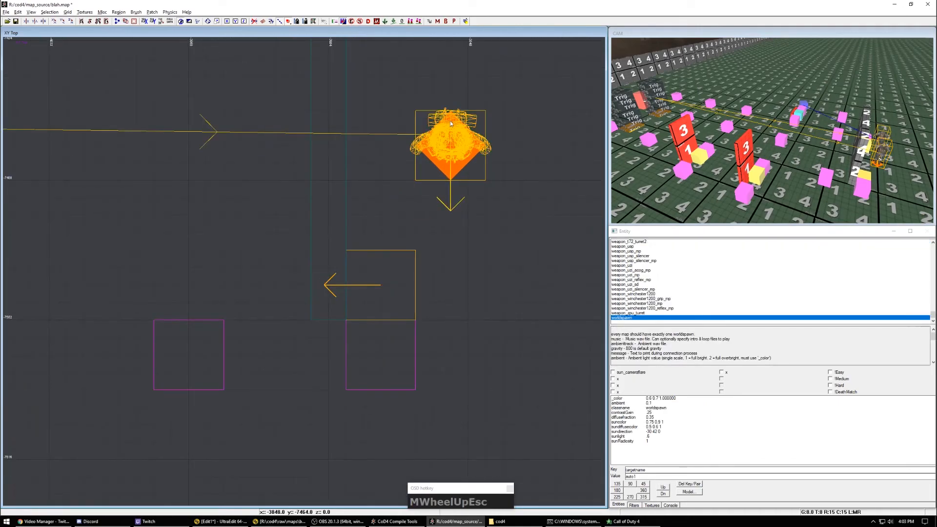
{"action": "right_click_drag", "start_coordinate": [414, 149], "coordinate": [404, 180]}
{"action": "scroll", "coordinate": [425, 226], "scroll_direction": "down", "scroll_amount": 6}
{"action": "left_click", "coordinate": [882, 157], "text": "shift"}
{"action": "scroll", "coordinate": [323, 255], "scroll_direction": "up", "scroll_amount": 2}
{"action": "scroll", "coordinate": [323, 256], "scroll_direction": "down", "scroll_amount": 3}
{"action": "right_click_drag", "start_coordinate": [323, 255], "coordinate": [322, 257]}
{"action": "key", "text": "Escape"}
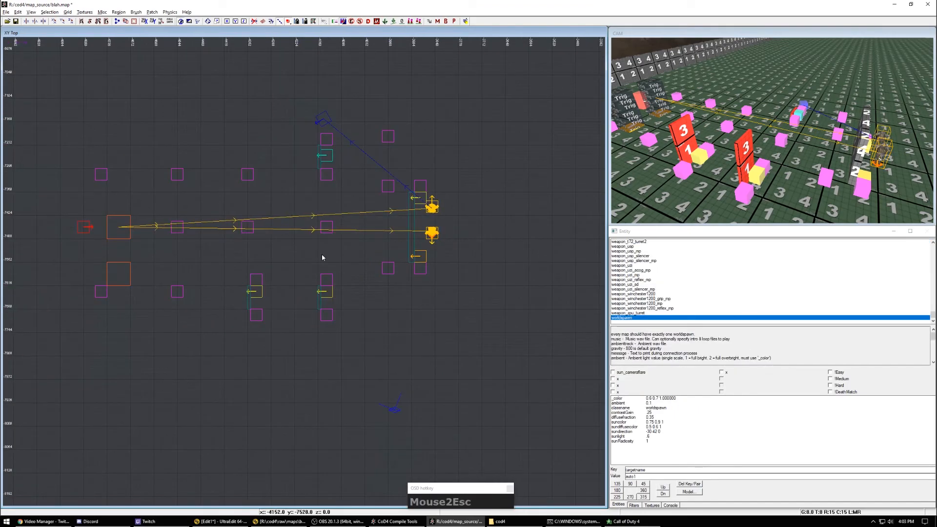
{"action": "right_click_drag", "start_coordinate": [404, 253], "coordinate": [335, 262]}
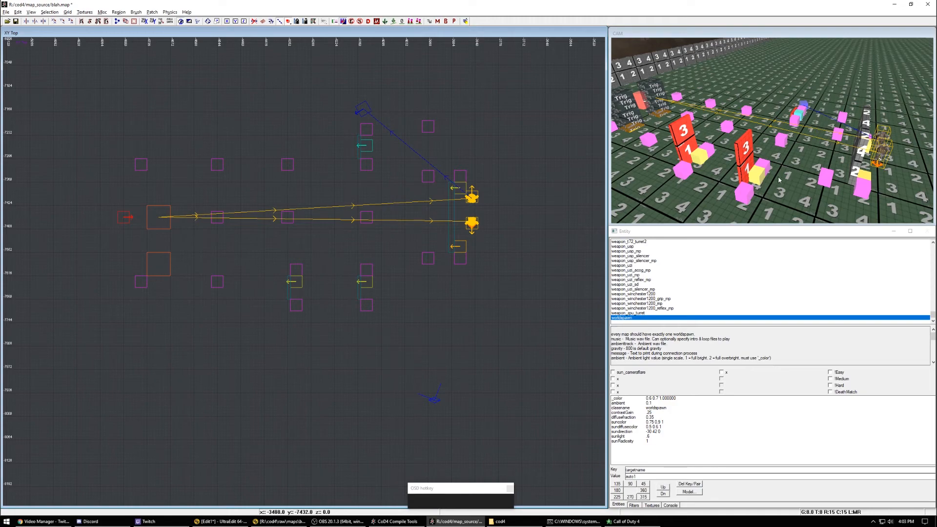
{"action": "right_click_drag", "start_coordinate": [782, 179], "coordinate": [782, 179], "text": "ctrl+shift"}
{"action": "key", "text": "ctrl"}
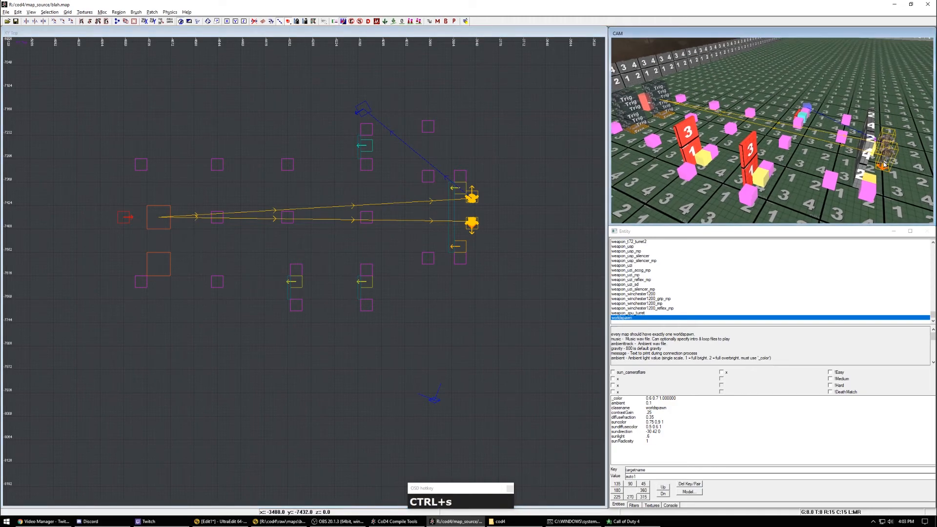
Step: Make the second spawner target the node_cover_left just below it, and give that node a radius of 32
{"action": "right_click_drag", "start_coordinate": [884, 164], "coordinate": [898, 166]}
{"action": "left_click", "coordinate": [458, 245], "text": "shift"}
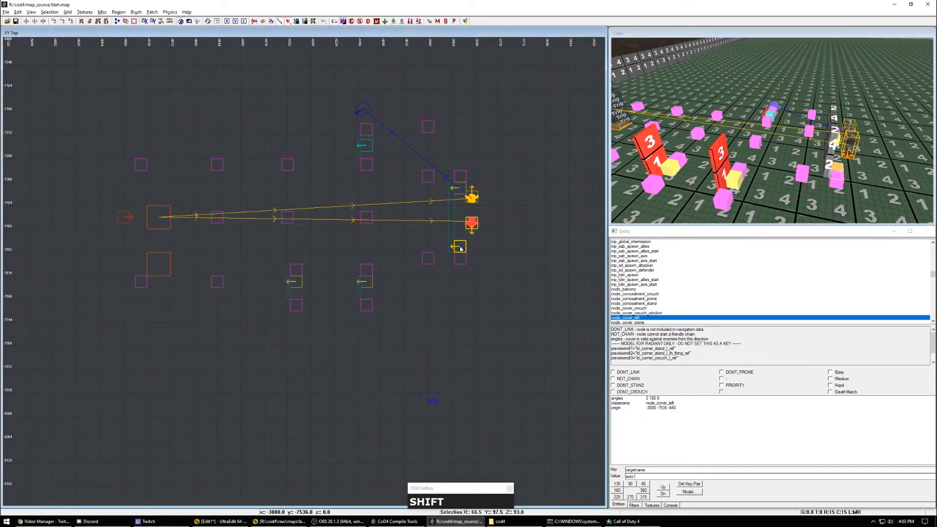
{"action": "left_click", "coordinate": [644, 470]}
{"action": "type", "text": "radius"}
{"action": "key", "text": "Tab"}
{"action": "type", "text": "32"}
{"action": "key", "text": "Return"}
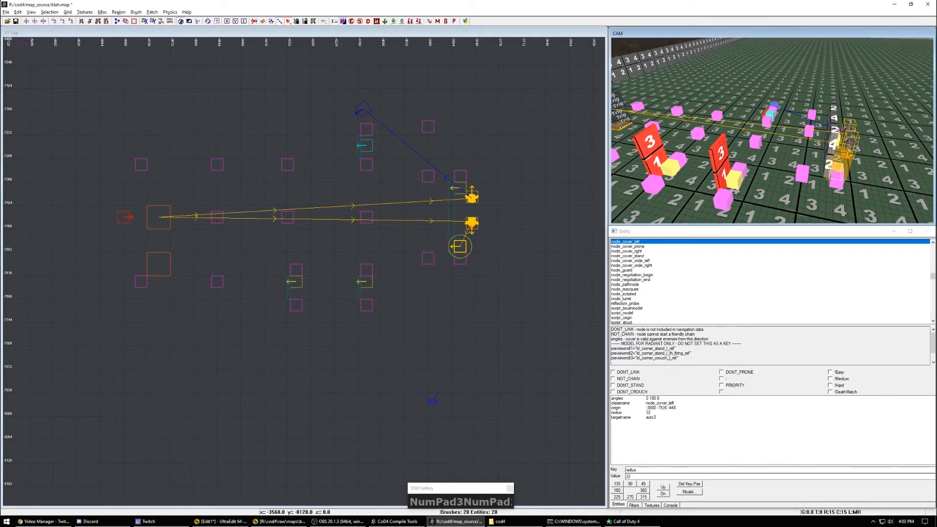
Step: Check the keys of the crouch concealment node targeted by the first spawner, and save the map
{"action": "key", "text": "Escape"}
{"action": "left_click", "coordinate": [361, 109], "text": "shift"}
{"action": "right_click_drag", "start_coordinate": [362, 109], "coordinate": [416, 97]}
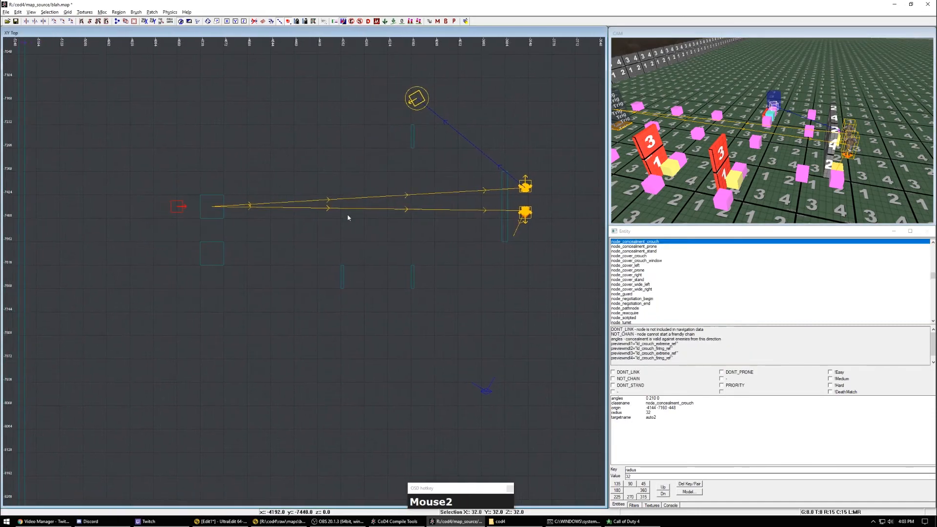
{"action": "key", "text": "Escape"}
{"action": "right_click_drag", "start_coordinate": [427, 255], "coordinate": [456, 249], "text": "ctrl"}
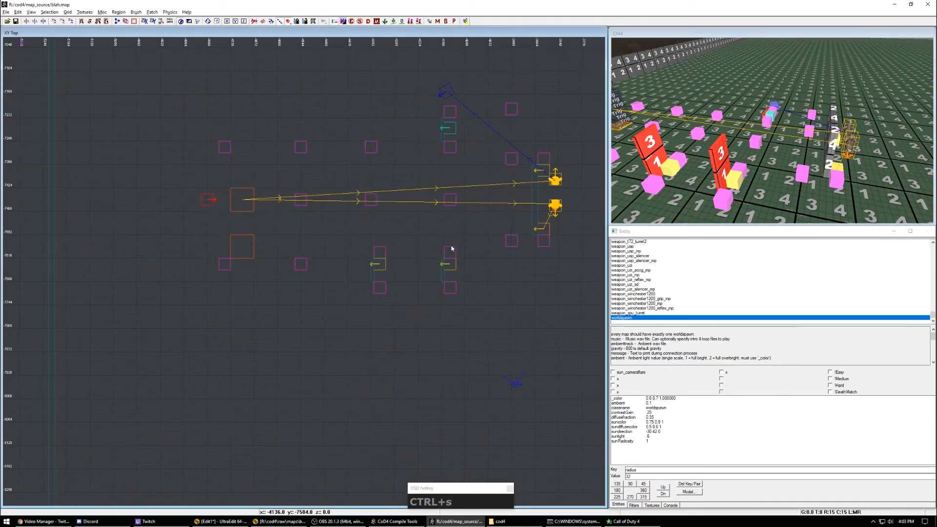
Step: Group the lower trigger_multiple with the node_cover_right at the red pillar nearer the spawners, using the orange AXIS color
{"action": "left_click", "coordinate": [244, 257], "text": "shift"}
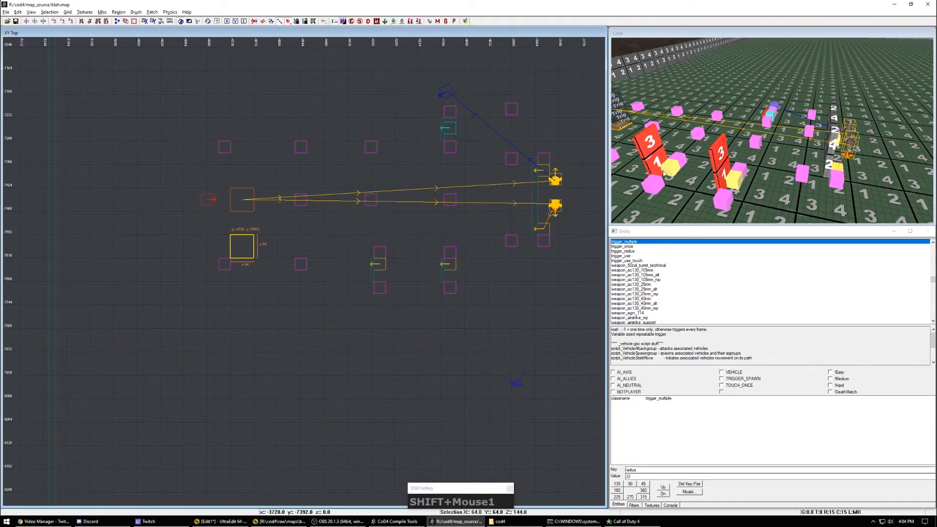
{"action": "right_click", "coordinate": [747, 169]}
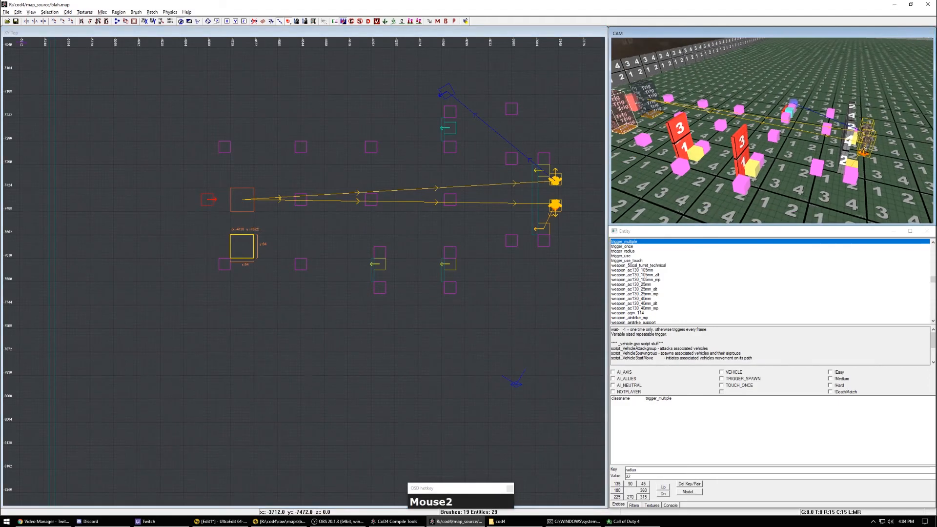
{"action": "left_click", "coordinate": [754, 174], "text": "shift"}
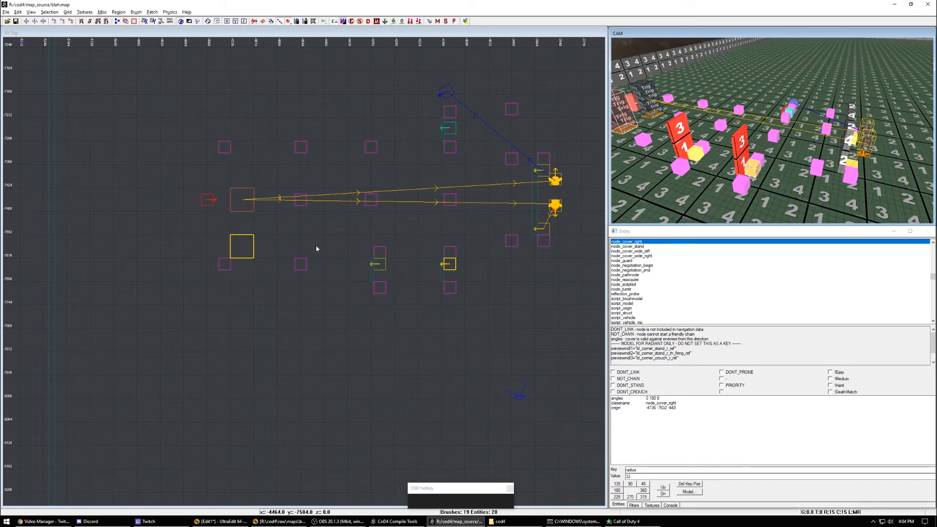
{"action": "key", "text": "shift+g"}
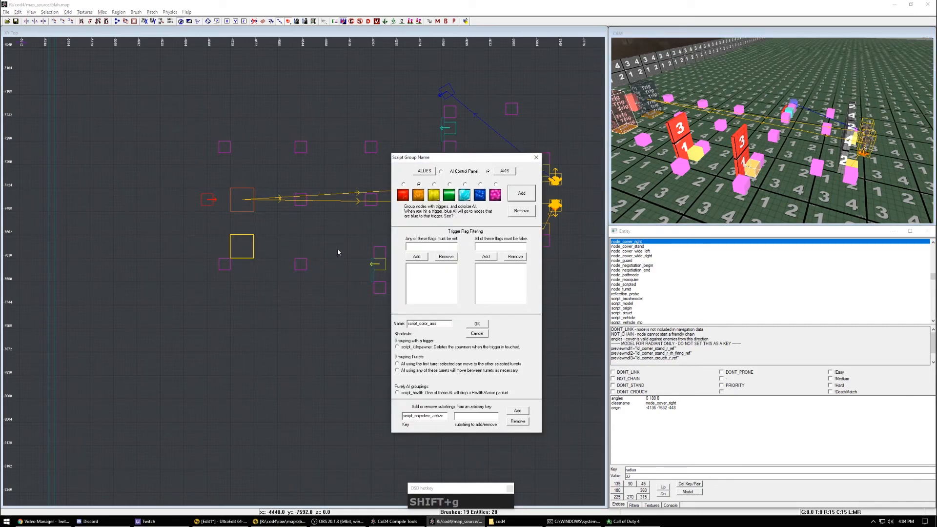
{"action": "left_click", "coordinate": [417, 188]}
{"action": "left_click", "coordinate": [522, 193]}
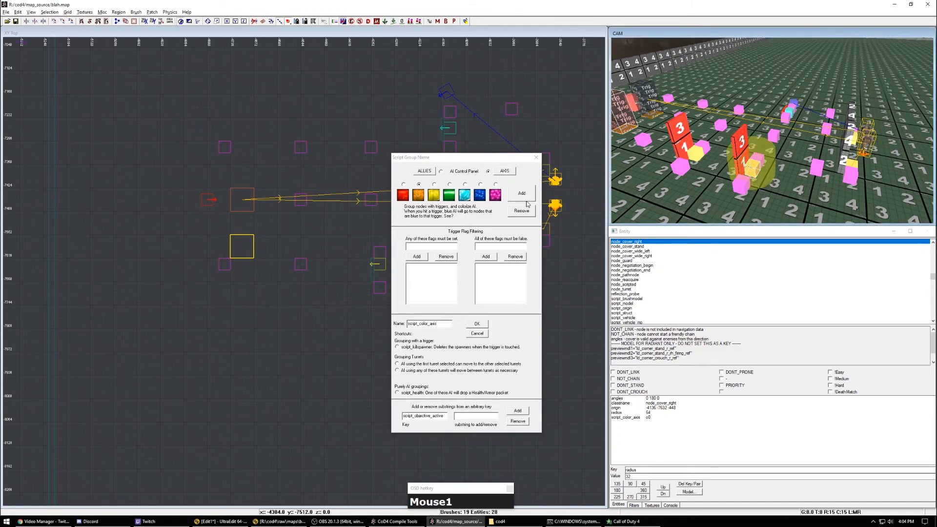
{"action": "left_click", "coordinate": [536, 157]}
Step: Reselect the lower trigger in the top view to check its orange color link to the cover node
{"action": "right_click_drag", "start_coordinate": [472, 242], "coordinate": [497, 238]}
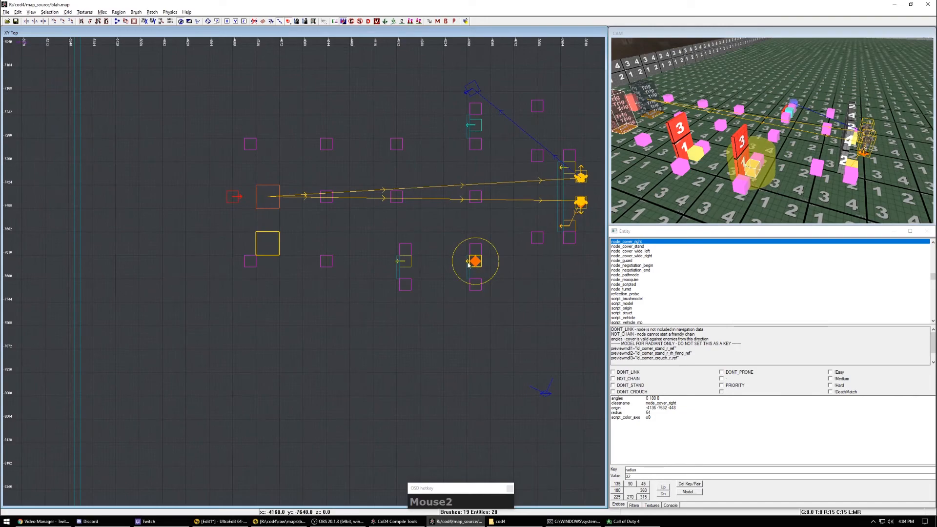
{"action": "scroll", "coordinate": [466, 265], "scroll_direction": "up", "scroll_amount": 3}
{"action": "right_click_drag", "start_coordinate": [409, 256], "coordinate": [465, 252]}
{"action": "key", "text": "Escape"}
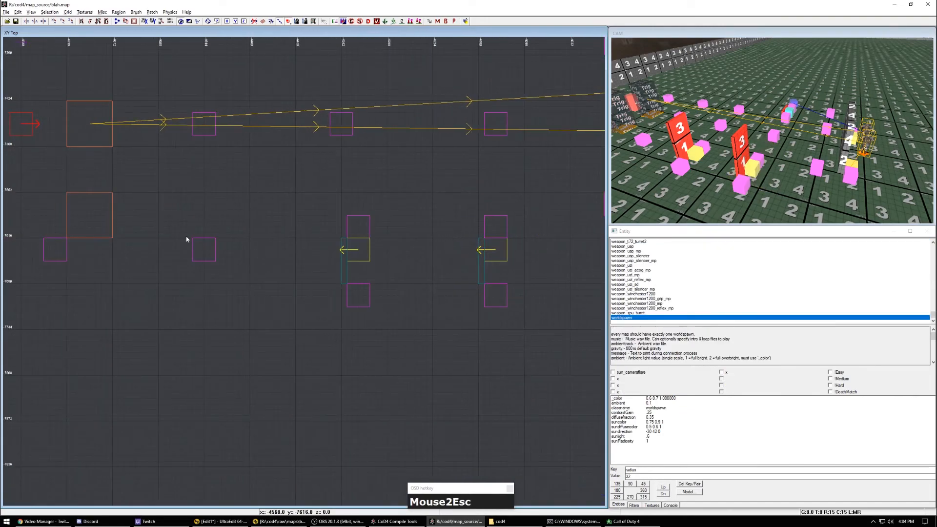
{"action": "left_click", "coordinate": [90, 210], "text": "shift"}
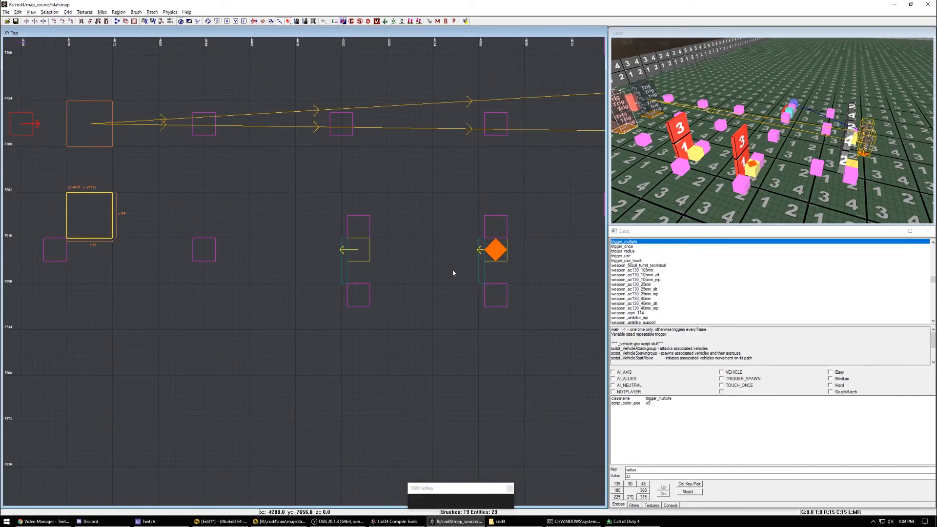
{"action": "scroll", "coordinate": [378, 257], "scroll_direction": "down", "scroll_amount": 3}
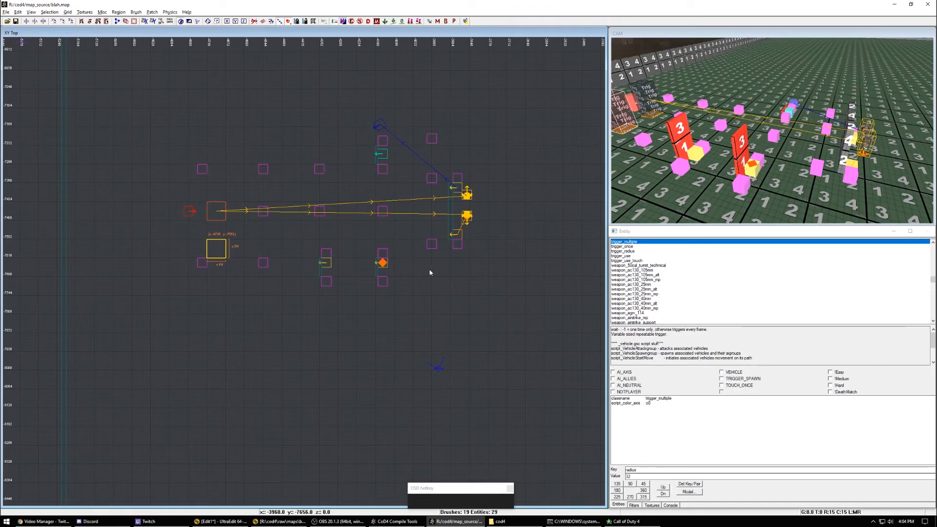
{"action": "scroll", "coordinate": [433, 273], "scroll_direction": "up", "scroll_amount": 2}
{"action": "key", "text": "Escape"}
{"action": "left_click", "coordinate": [180, 241], "text": "shift"}
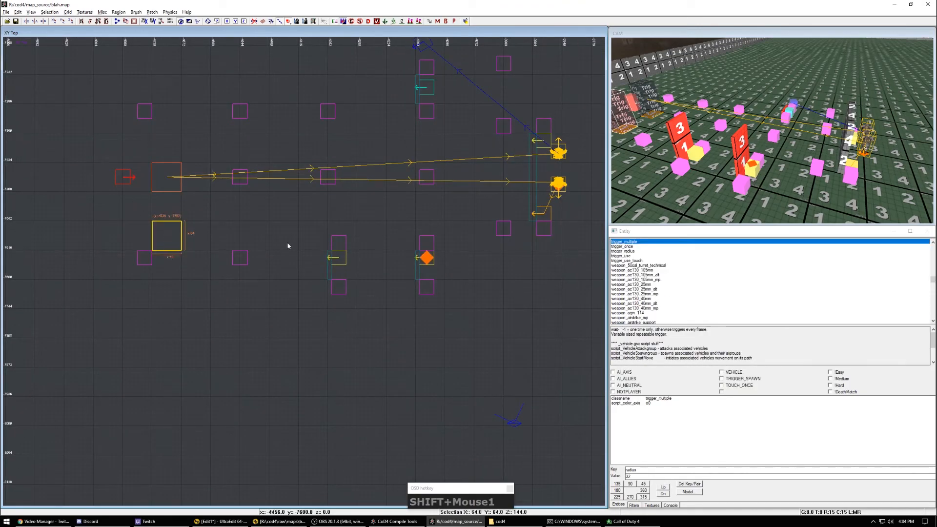
{"action": "right_click_drag", "start_coordinate": [587, 202], "coordinate": [574, 211]}
{"action": "key", "text": "Escape"}
{"action": "left_click", "coordinate": [163, 247], "text": "shift"}
{"action": "key", "text": "Escape"}
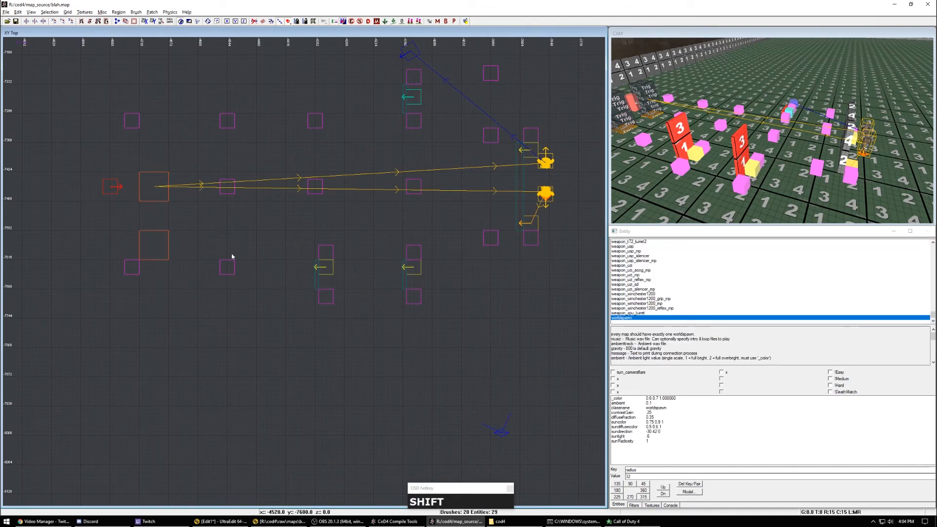
{"action": "left_click", "coordinate": [164, 250], "text": "shift"}
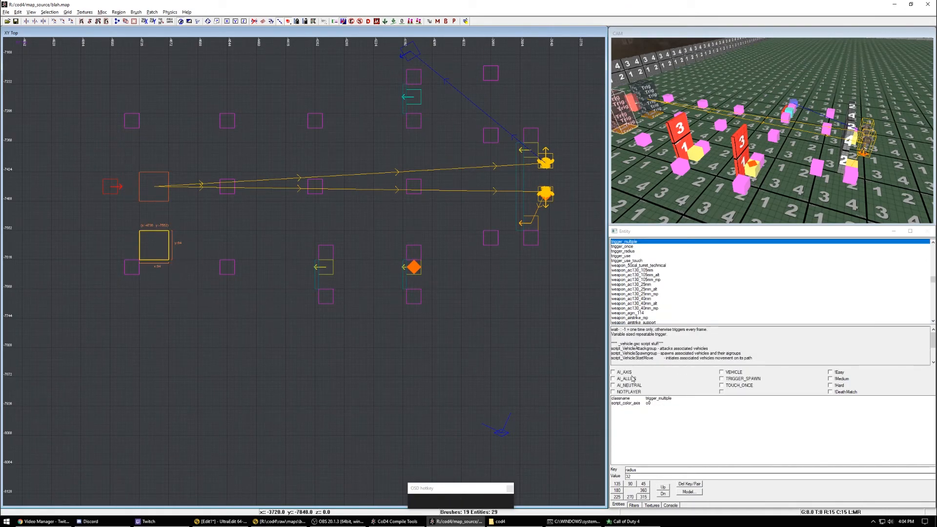
Step: Inspect the lower spawner and the keys of the node_cover_right at the pillar nearer the spawners
{"action": "right_click_drag", "start_coordinate": [443, 208], "coordinate": [437, 224]}
{"action": "key", "text": "Escape"}
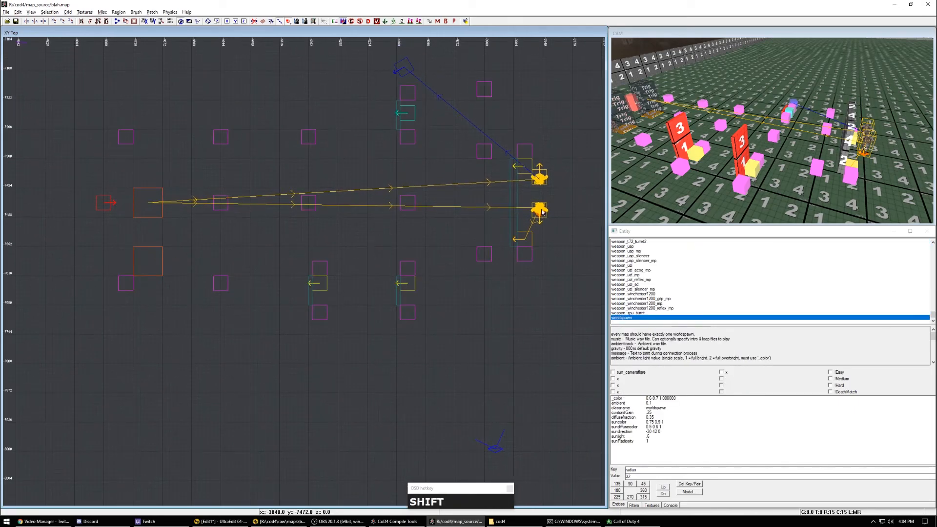
{"action": "left_click", "coordinate": [540, 214], "text": "shift"}
{"action": "key", "text": "Escape"}
{"action": "right_click_drag", "start_coordinate": [429, 278], "coordinate": [385, 293]}
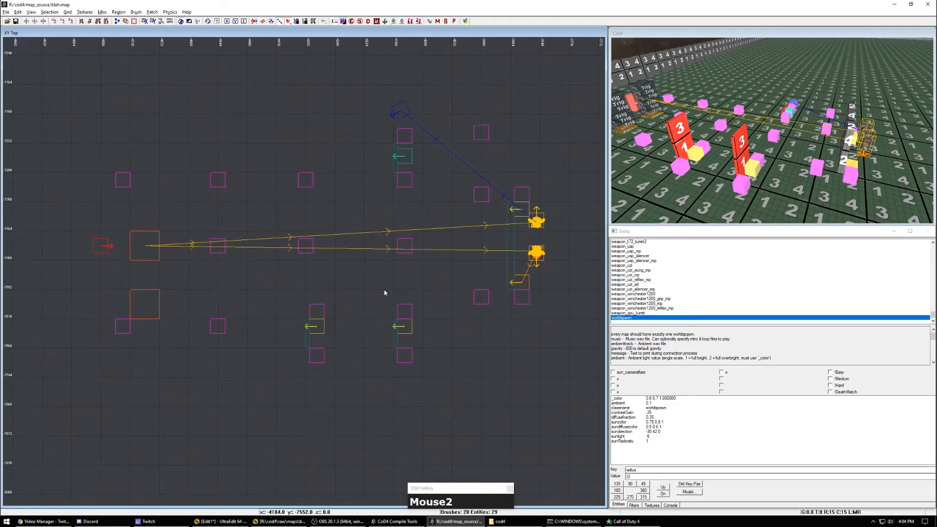
{"action": "left_click", "coordinate": [396, 331], "text": "shift"}
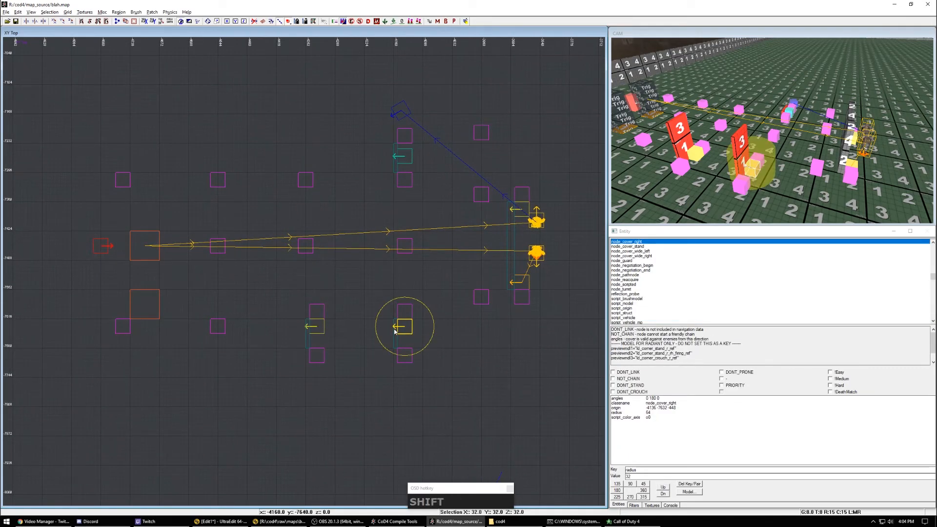
{"action": "key", "text": "Escape"}
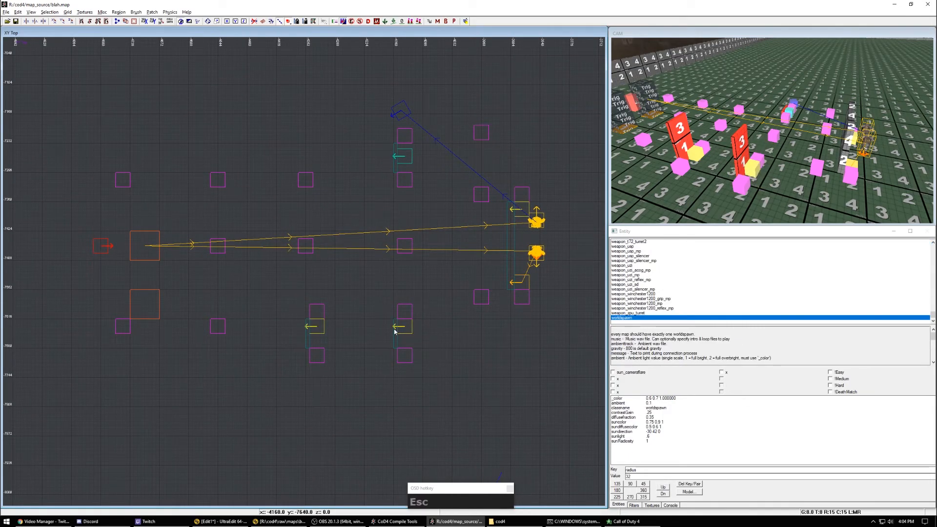
Step: Switch to CoD4 Compile Tools, compile the BSP and connect the paths for blah, and build its fast file
{"action": "left_click", "coordinate": [396, 521]}
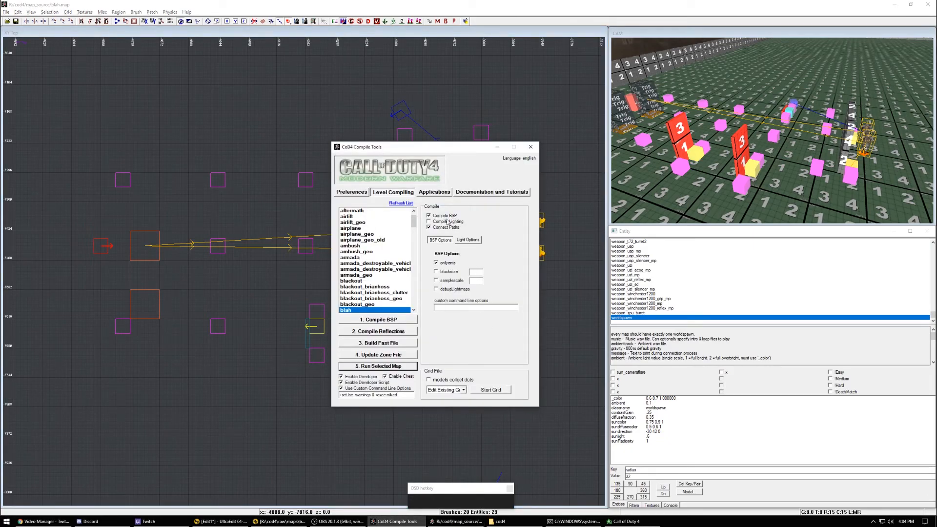
{"action": "left_click_drag", "start_coordinate": [428, 151], "coordinate": [489, 156]}
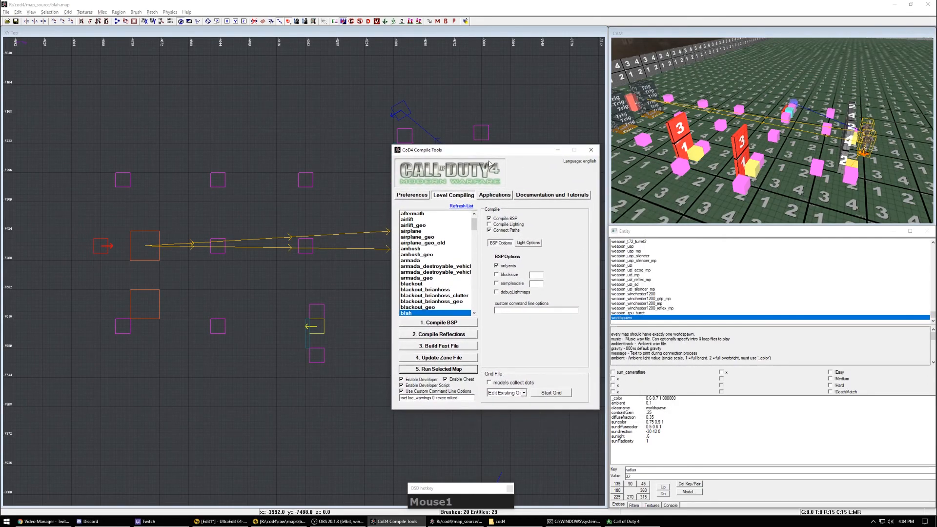
{"action": "left_click", "coordinate": [452, 323]}
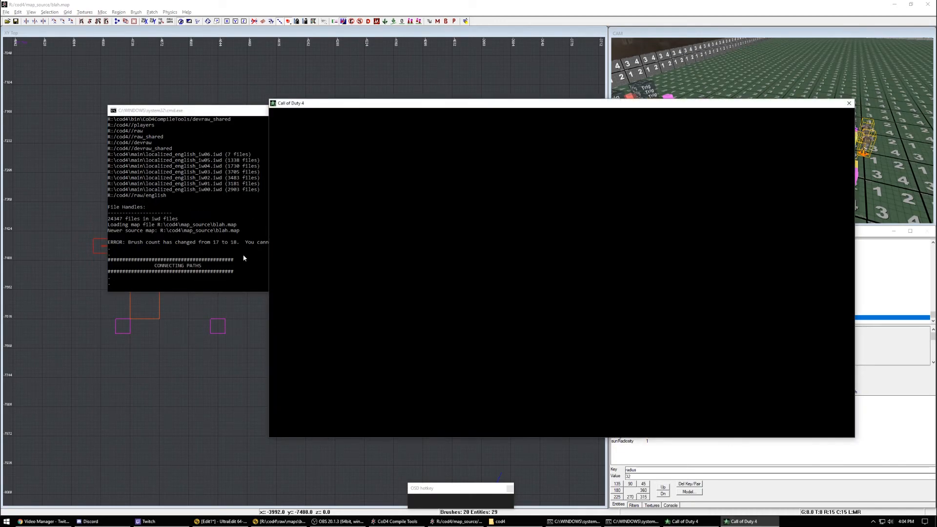
{"action": "key", "text": "space"}
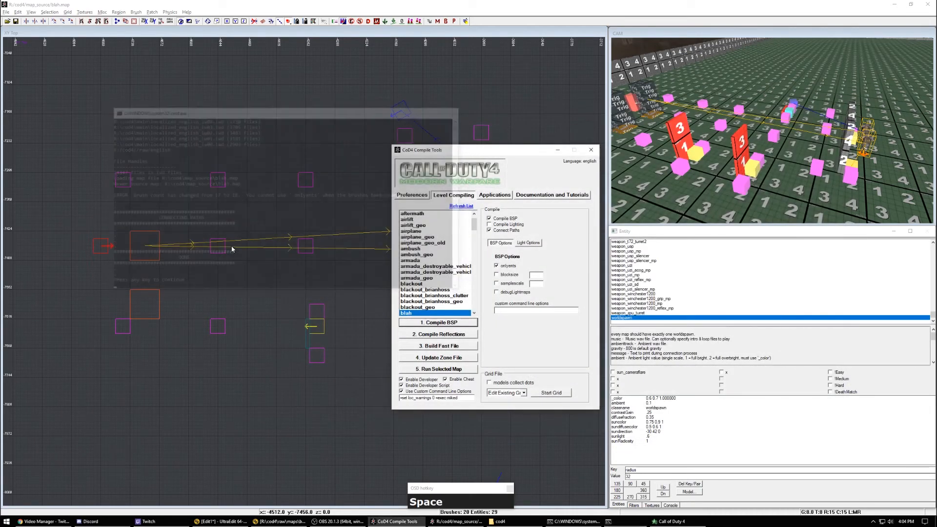
{"action": "left_click", "coordinate": [438, 345]}
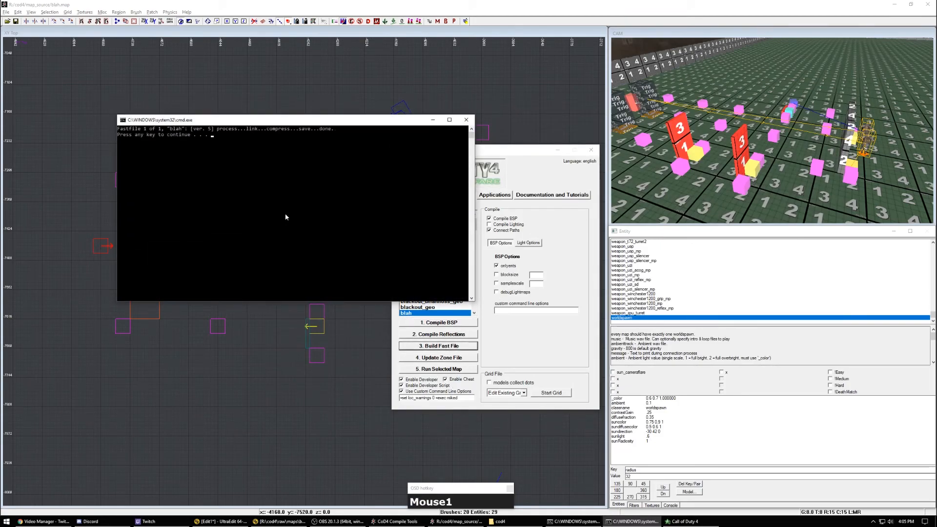
{"action": "key", "text": "space"}
Step: Load the blah map in the Call of Duty 4 window with the console command devmap blah
{"action": "left_click", "coordinate": [468, 369]}
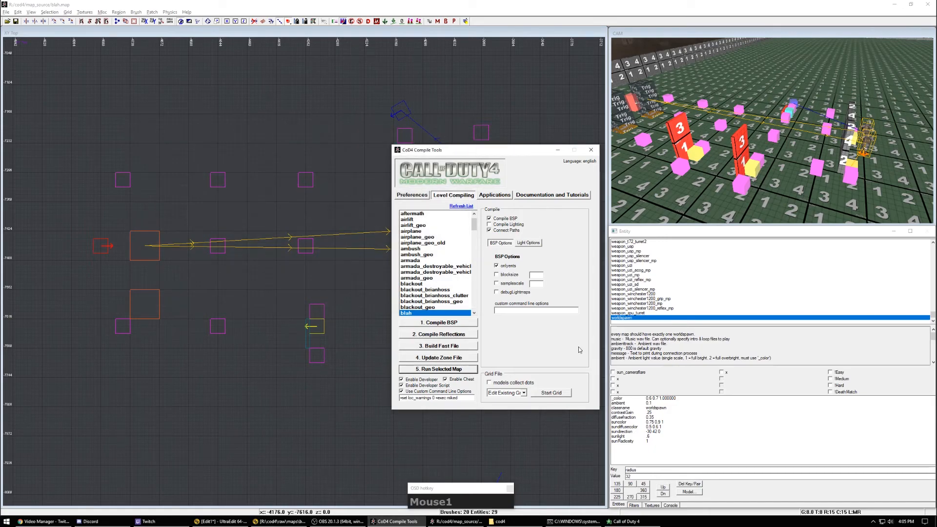
{"action": "key", "text": "Escape"}
{"action": "key", "text": "Escape"}
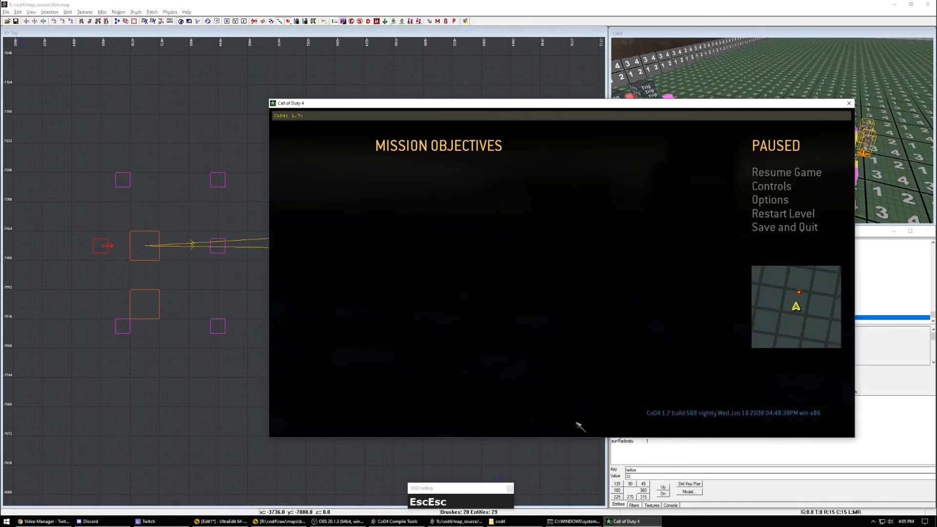
{"action": "type", "text": "devmap l"}
{"action": "key", "text": "BackSpace"}
{"action": "type", "text": "blah"}
{"action": "key", "text": "Return"}
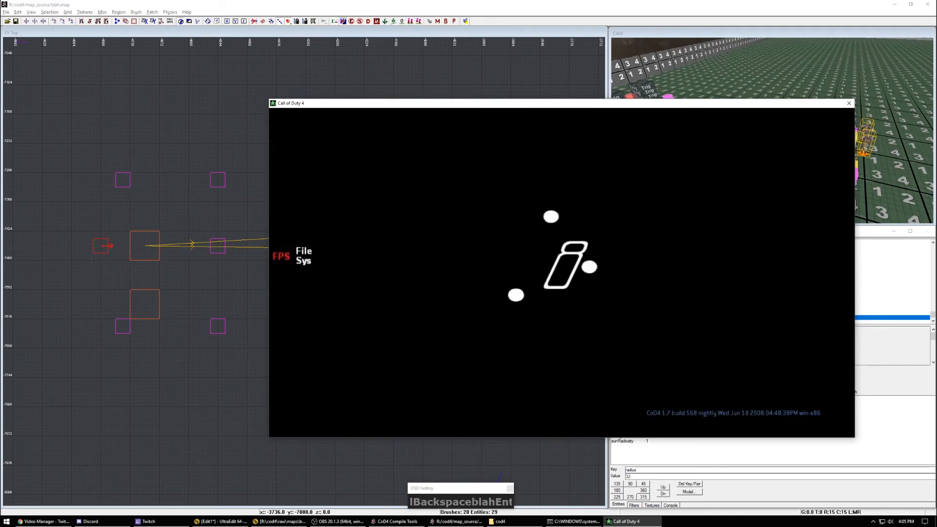
{"action": "left_click", "coordinate": [562, 272]}
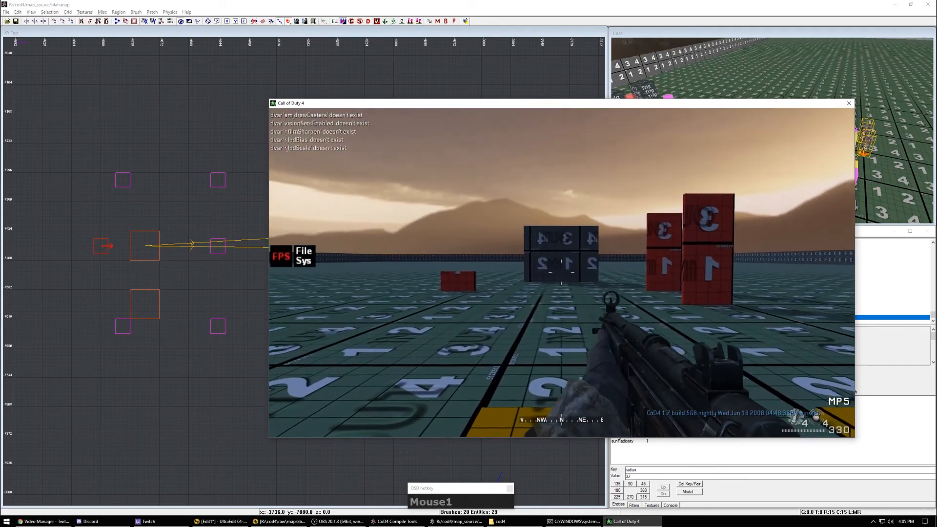
Step: Turn on god mode, set r_showtris to 2 and observe the spawned enemy's movement toward cover
{"action": "key", "text": "F10"}
{"action": "key", "text": "q"}
{"action": "key", "text": "F10"}
{"action": "left_click", "coordinate": [561, 273]}
{"action": "right_click", "coordinate": [562, 272]}
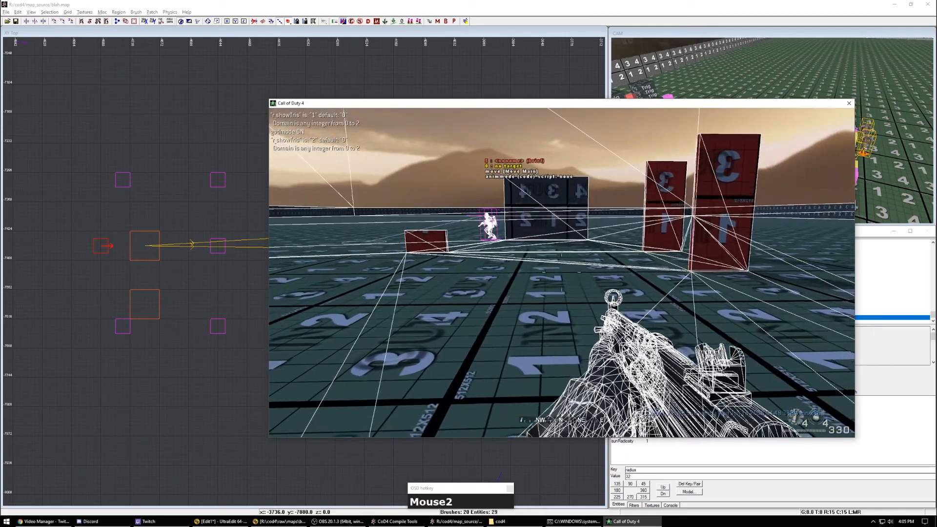
{"action": "key", "text": "Escape"}
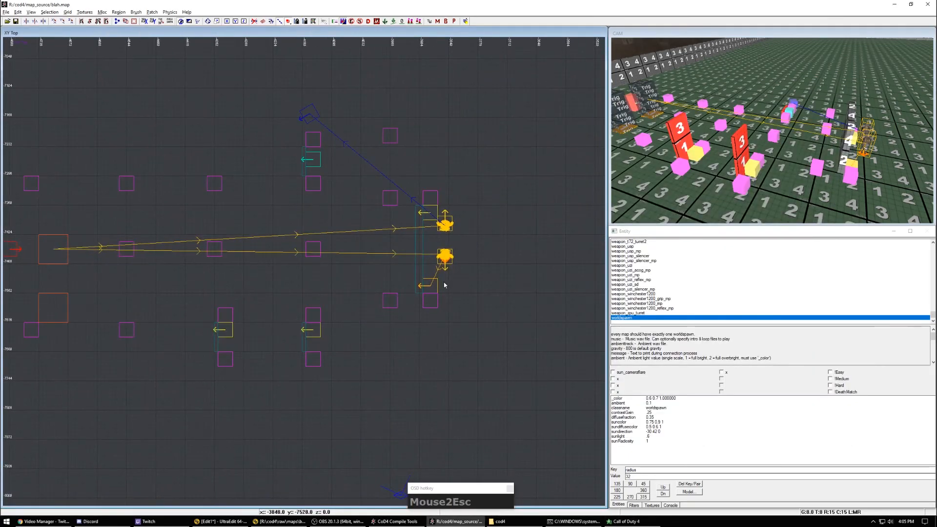
Step: Return to CoD4 Compile Tools, recompile blah with its paths and rebuild the fast file
{"action": "key", "text": "ctrl+a"}
{"action": "left_click", "coordinate": [396, 521]}
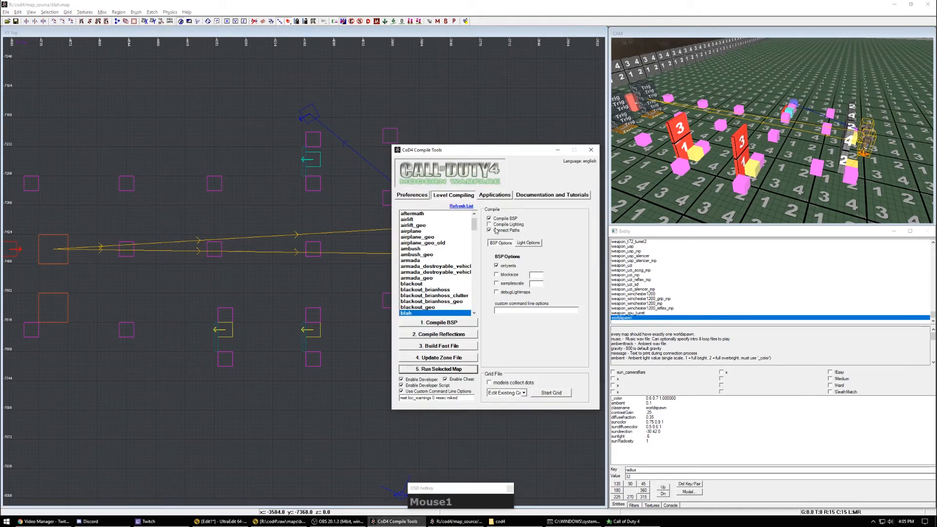
{"action": "left_click", "coordinate": [450, 323]}
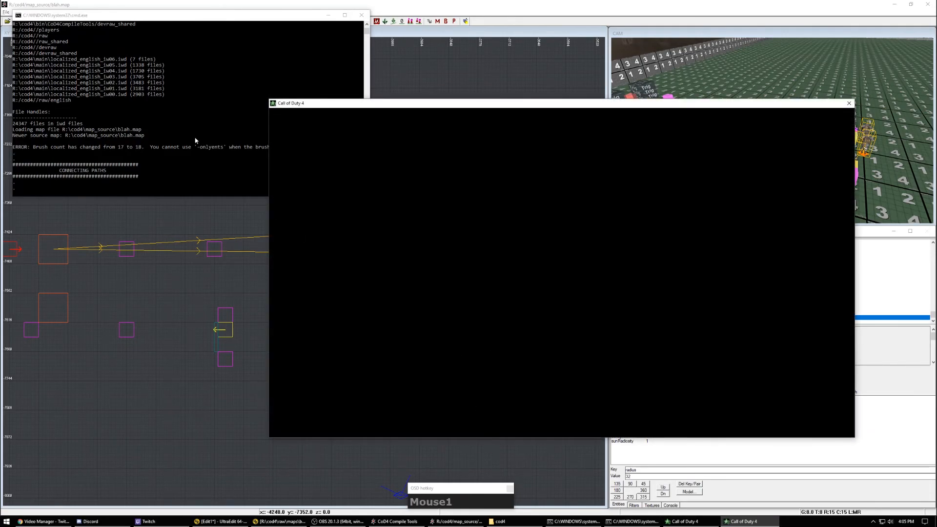
{"action": "left_click", "coordinate": [195, 143]}
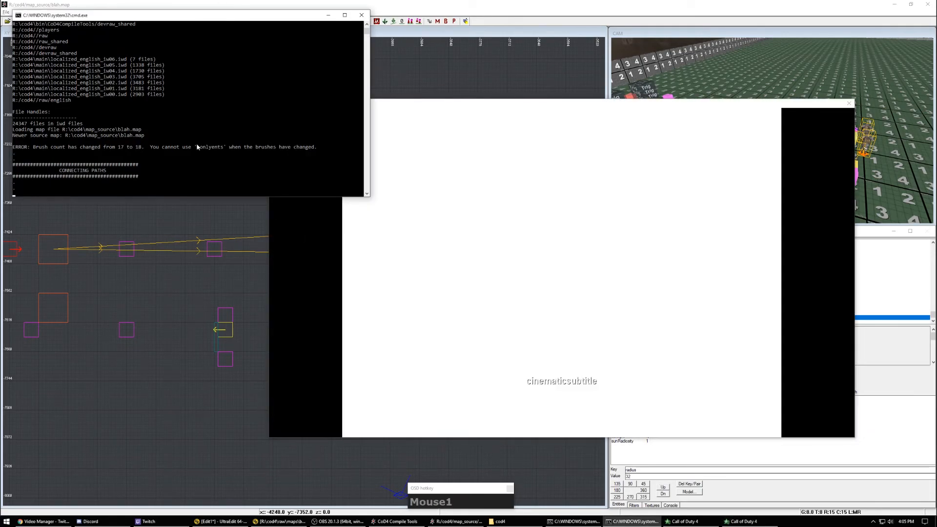
{"action": "key", "text": "space"}
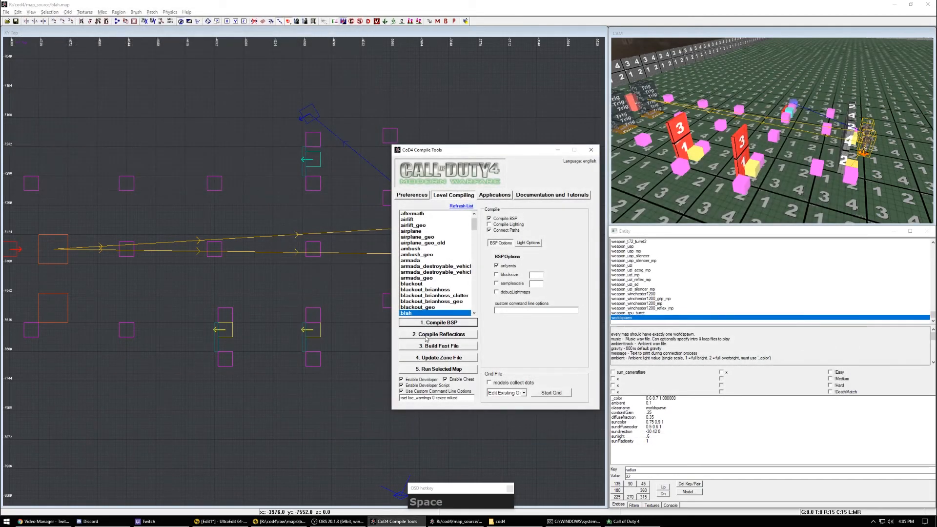
{"action": "left_click", "coordinate": [462, 346]}
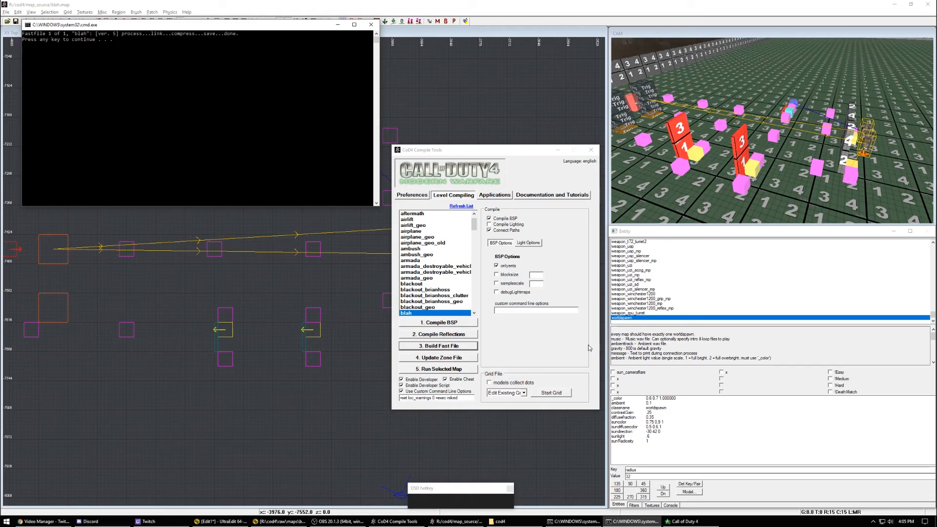
{"action": "key", "text": "space"}
Step: Reload the blah map in the running game and test the enemy spawn with god mode on
{"action": "left_click", "coordinate": [561, 362]}
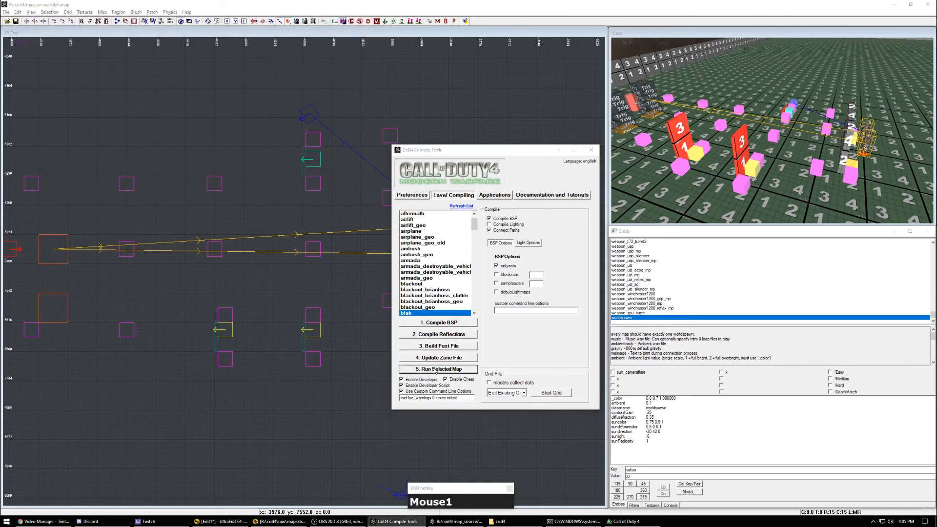
{"action": "left_click", "coordinate": [630, 522]}
{"action": "key", "text": "Escape"}
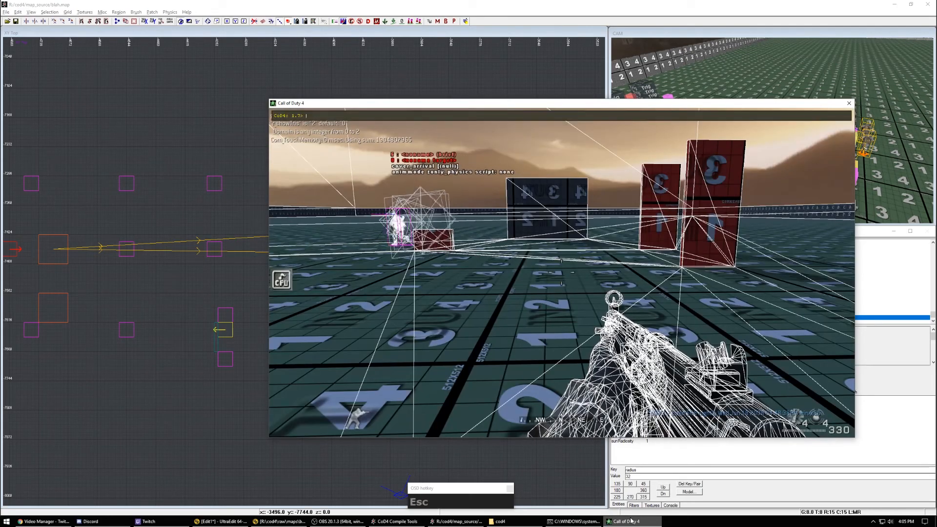
{"action": "key", "text": "Up"}
{"action": "key", "text": "Return"}
{"action": "left_click", "coordinate": [631, 522]}
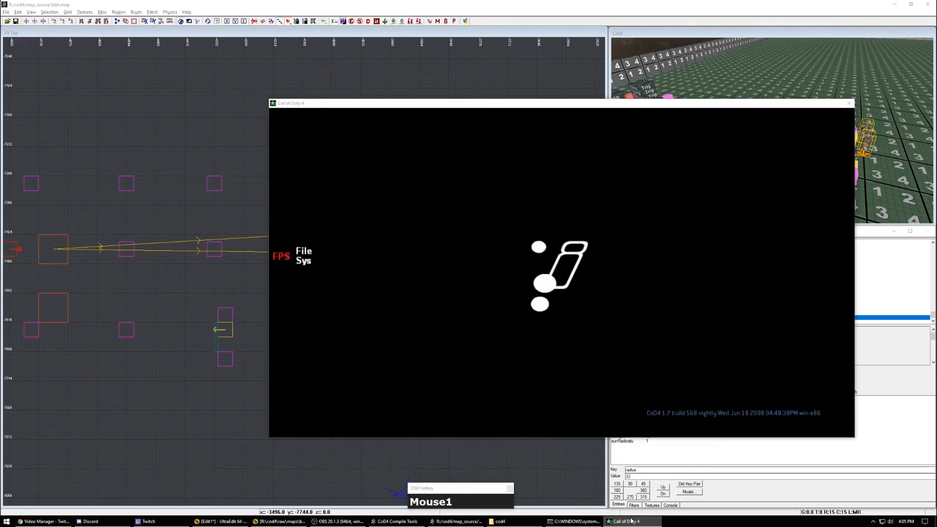
{"action": "left_click", "coordinate": [717, 464]}
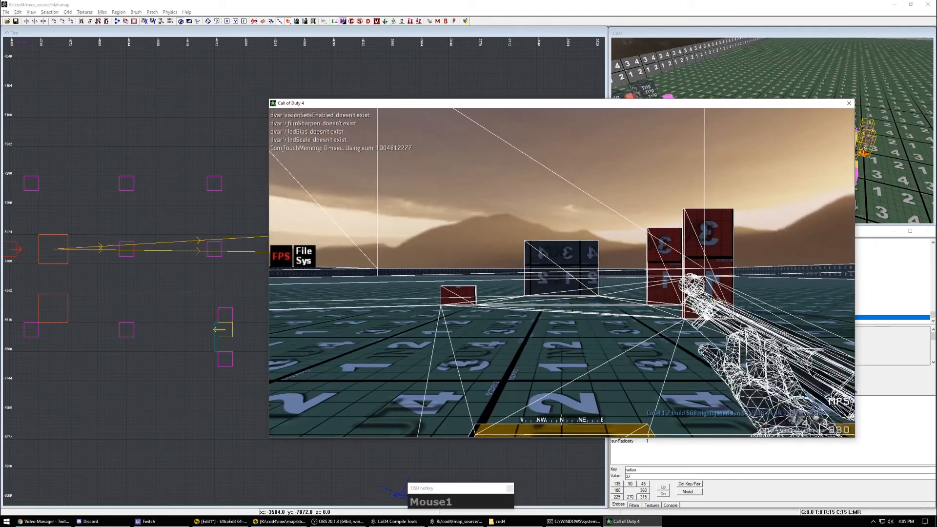
{"action": "key", "text": "q"}
{"action": "right_click", "coordinate": [561, 272]}
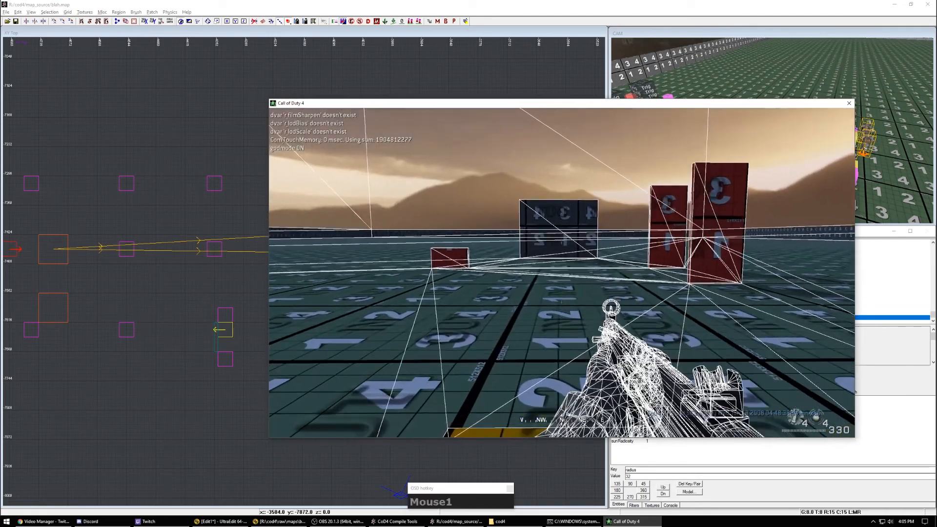
Step: Quit the game through its console and launch the blah map again from CoD4 Compile Tools
{"action": "key", "text": "grave"}
{"action": "type", "text": "quit"}
{"action": "key", "text": "Tab"}
{"action": "key", "text": "Return"}
{"action": "left_click", "coordinate": [397, 521]}
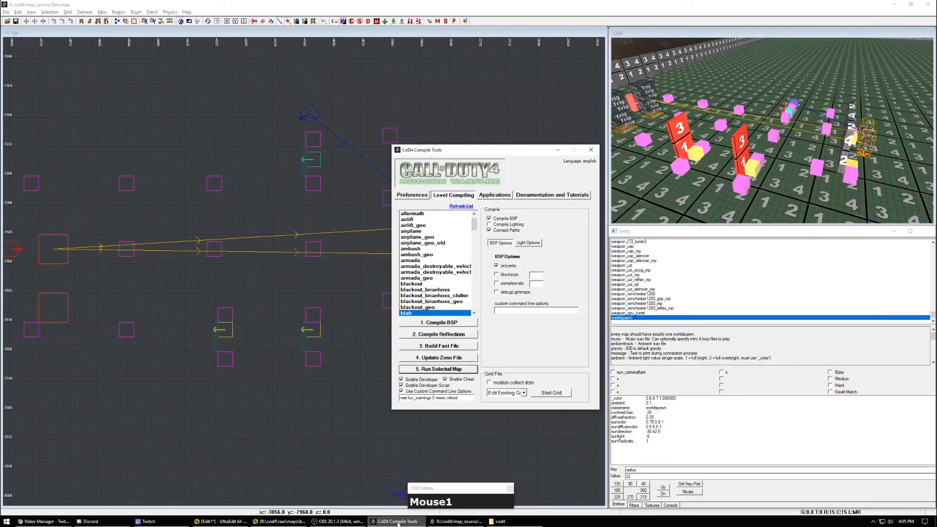
{"action": "left_click", "coordinate": [437, 369]}
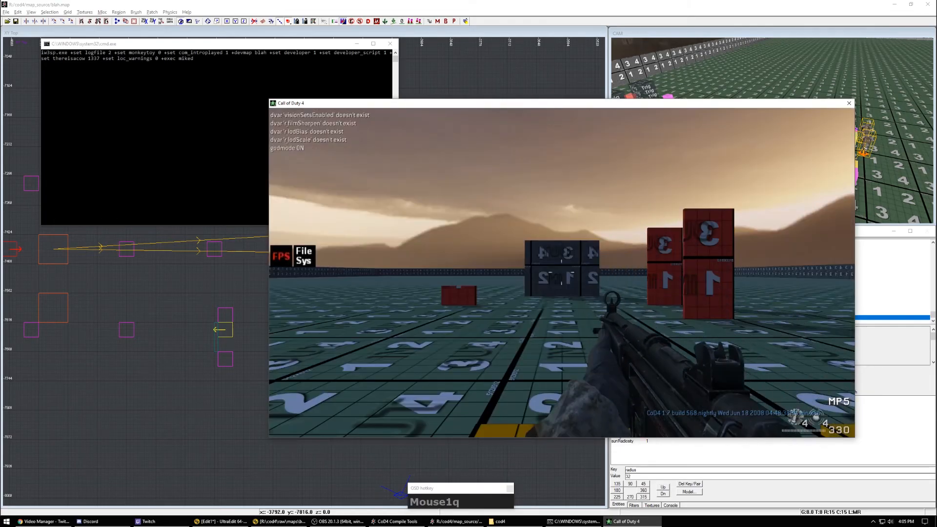
Step: Show the triangle outlines in the game, advance and observe the enemy's position, and pause the game
{"action": "key", "text": "F10"}
{"action": "key", "text": "F10"}
{"action": "left_click", "coordinate": [561, 273]}
{"action": "right_click", "coordinate": [561, 272]}
{"action": "key", "text": "w"}
{"action": "key", "text": "Escape"}
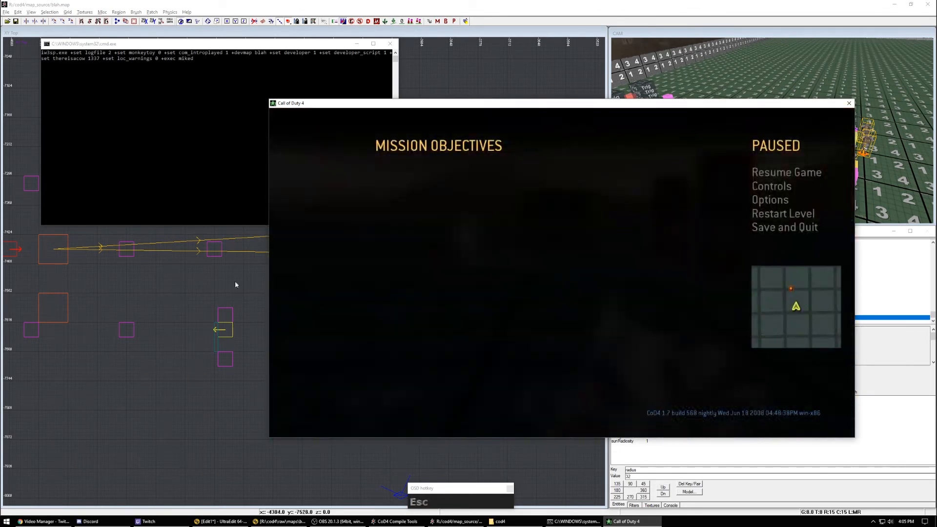
Step: In the map editor, inspect the lower spawner and the keys of the upper trigger_multiple that targets the spawners
{"action": "right_click_drag", "start_coordinate": [260, 289], "coordinate": [235, 299]}
{"action": "left_click", "coordinate": [421, 267], "text": "shift"}
{"action": "right_click_drag", "start_coordinate": [312, 293], "coordinate": [406, 289]}
{"action": "key", "text": "Escape"}
{"action": "left_click", "coordinate": [135, 262], "text": "shift"}
{"action": "mouse_move", "coordinate": [676, 161]}
{"action": "right_mouse_down"}
{"action": "mouse_move", "coordinate": [659, 132]}
{"action": "mouse_move", "coordinate": [664, 158]}
{"action": "right_mouse_up"}
{"action": "right_click_drag", "start_coordinate": [357, 243], "coordinate": [381, 227]}
{"action": "scroll", "coordinate": [383, 231], "scroll_direction": "up", "scroll_amount": 1}
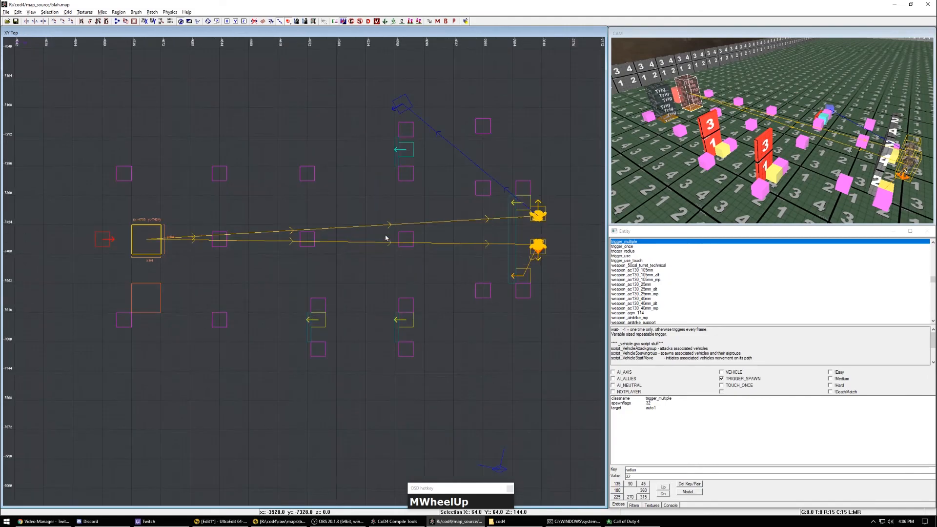
{"action": "key", "text": "Escape"}
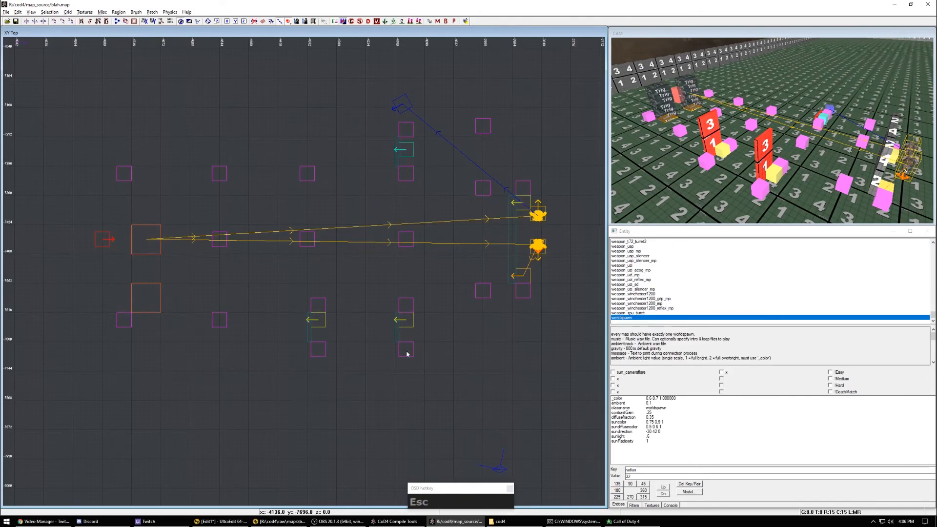
Step: Switch back to the game and search its console for variables matching drawtri and trigger
{"action": "left_click", "coordinate": [396, 521]}
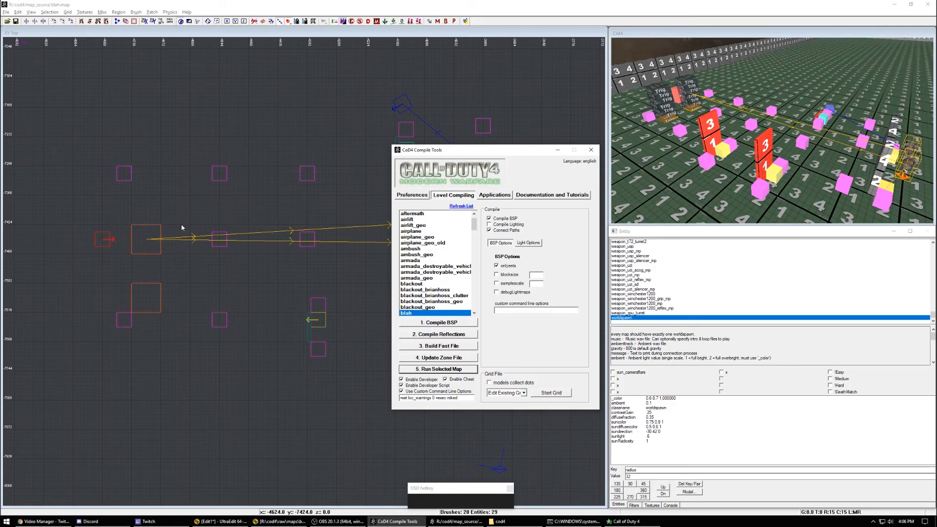
{"action": "left_click", "coordinate": [622, 521]}
{"action": "key", "text": "Escape"}
{"action": "right_click", "coordinate": [561, 272]}
{"action": "key", "text": "grave"}
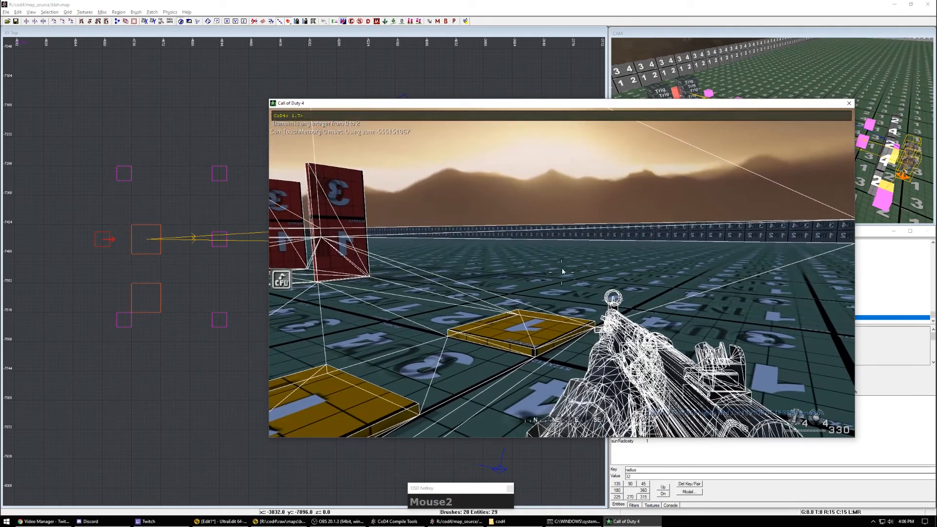
{"action": "type", "text": "drawtri"}
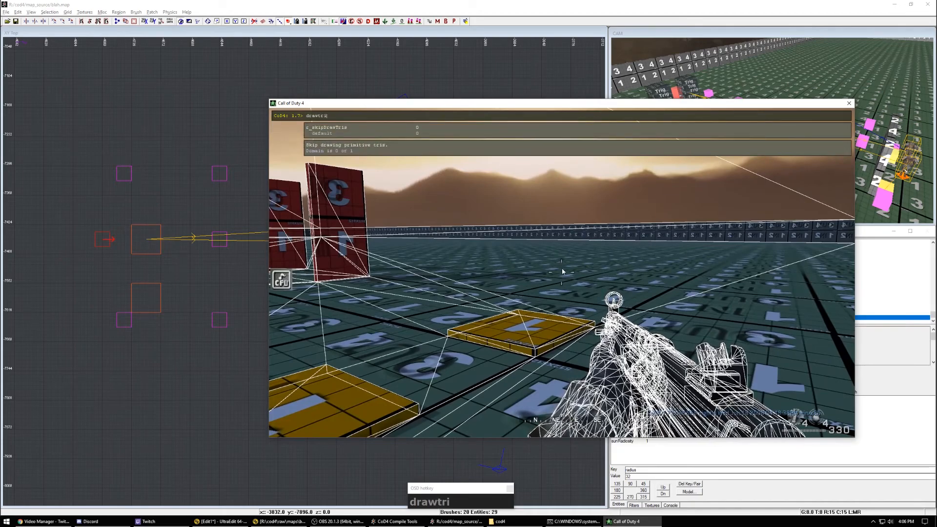
{"action": "key", "text": "BackSpace"}
{"action": "key", "text": "BackSpace"}
{"action": "key", "text": "BackSpace"}
{"action": "key", "text": "BackSpace"}
{"action": "key", "text": "BackSpace"}
{"action": "key", "text": "BackSpace"}
{"action": "key", "text": "BackSpace"}
{"action": "type", "text": "trigger"}
{"action": "key", "text": "grave"}
Step: Shoot the enemy beside the low red block and query debug_colornodes in the console
{"action": "left_click", "coordinate": [562, 272]}
{"action": "right_click", "coordinate": [562, 272]}
{"action": "right_click", "coordinate": [562, 272]}
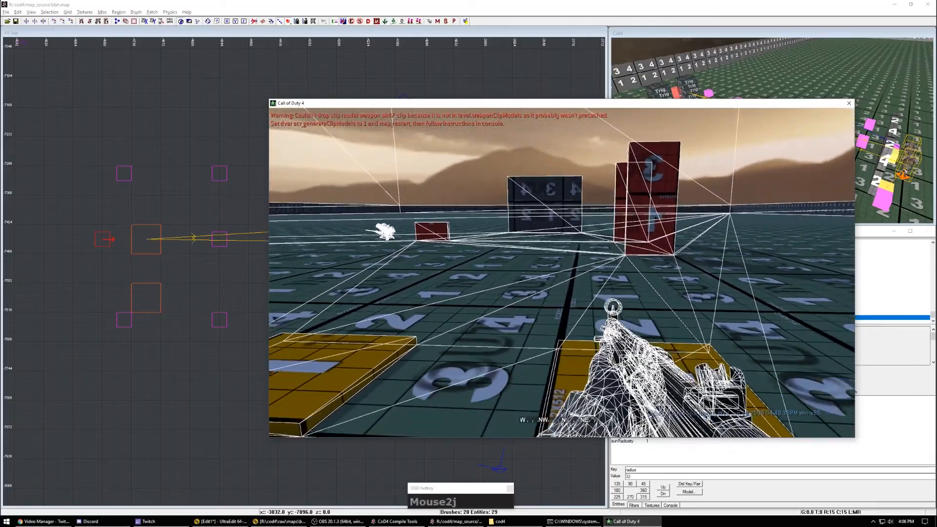
{"action": "key", "text": "grave"}
{"action": "type", "text": "colorno"}
{"action": "key", "text": "Tab"}
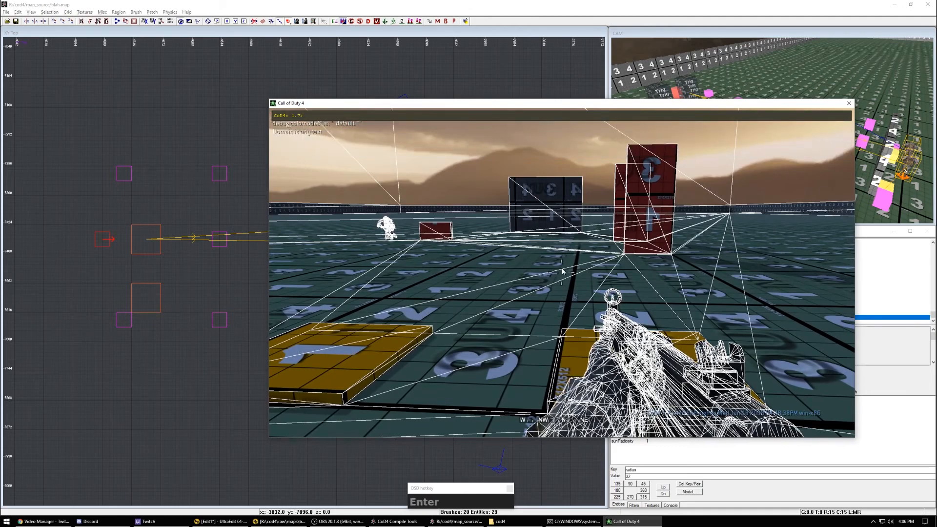
Step: Set debug_colornodes to on in the game console
{"action": "key", "text": "Up"}
{"action": "key", "text": "BackSpace"}
{"action": "key", "text": "BackSpace"}
{"action": "key", "text": "BackSpace"}
{"action": "key", "text": "BackSpace"}
{"action": "key", "text": "BackSpace"}
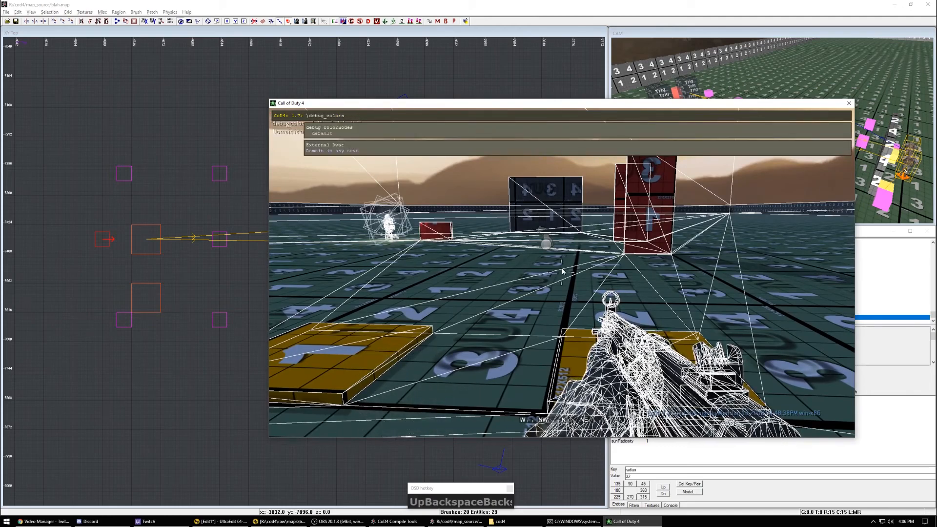
{"action": "key", "text": "Escape"}
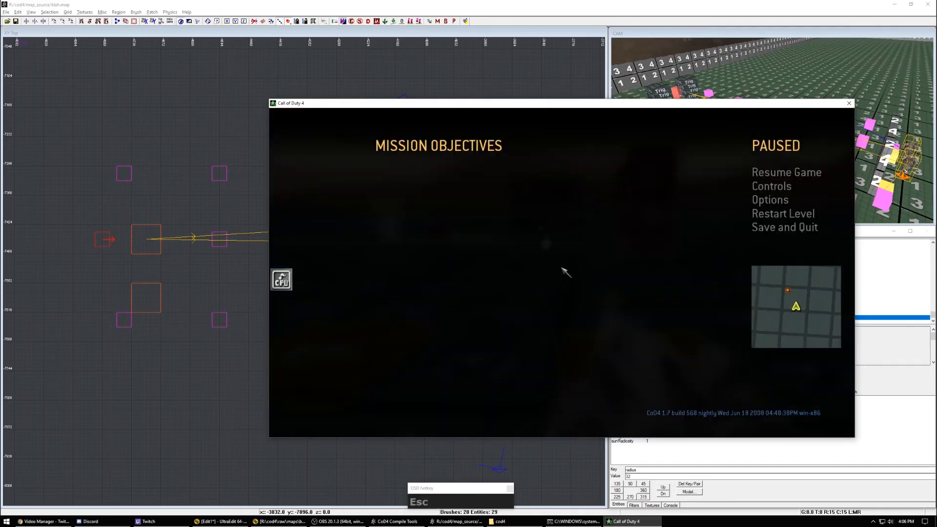
{"action": "key", "text": "Escape"}
{"action": "key", "text": "grave"}
{"action": "key", "text": "Up"}
{"action": "key", "text": "BackSpace"}
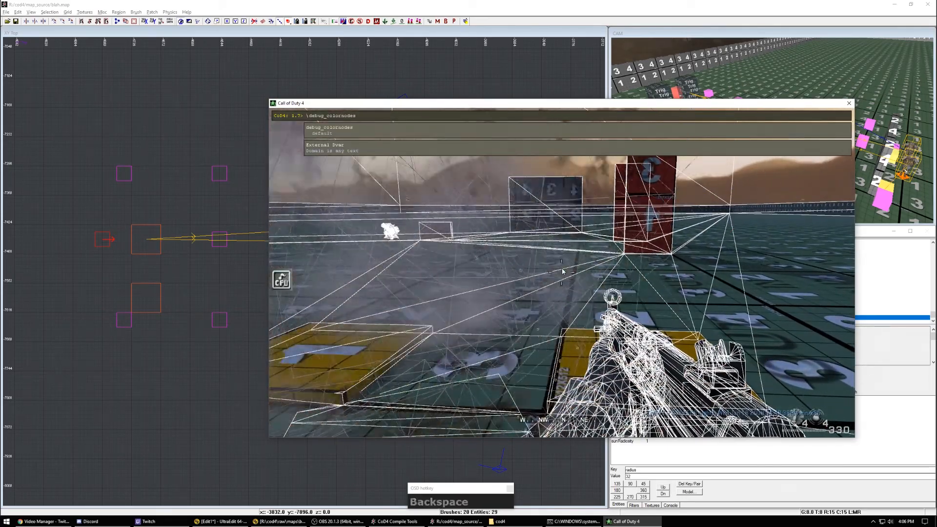
{"action": "type", "text": "on"}
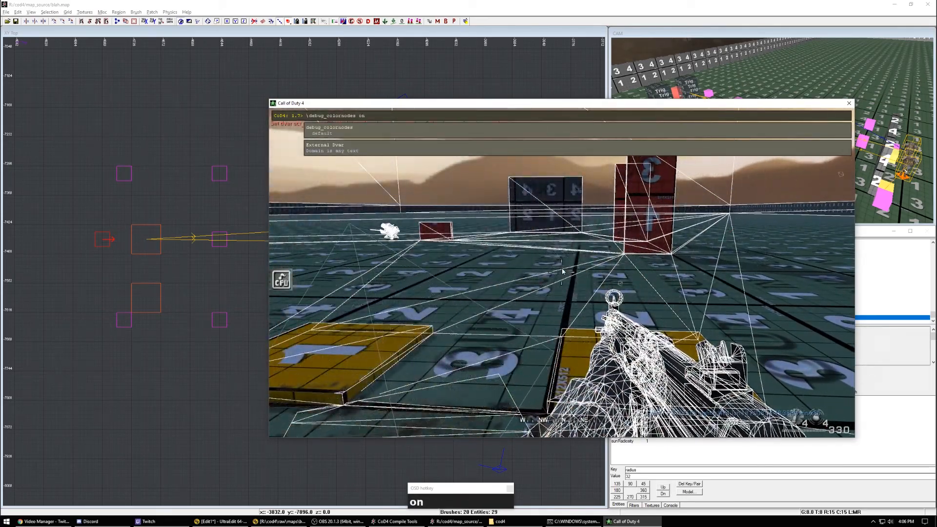
{"action": "key", "text": "Return"}
Step: Change debug_colornodes to 1 and close the console
{"action": "key", "text": "Up"}
{"action": "key", "text": "BackSpace"}
{"action": "key", "text": "BackSpace"}
{"action": "type", "text": "1"}
{"action": "key", "text": "Return"}
{"action": "key", "text": "grave"}
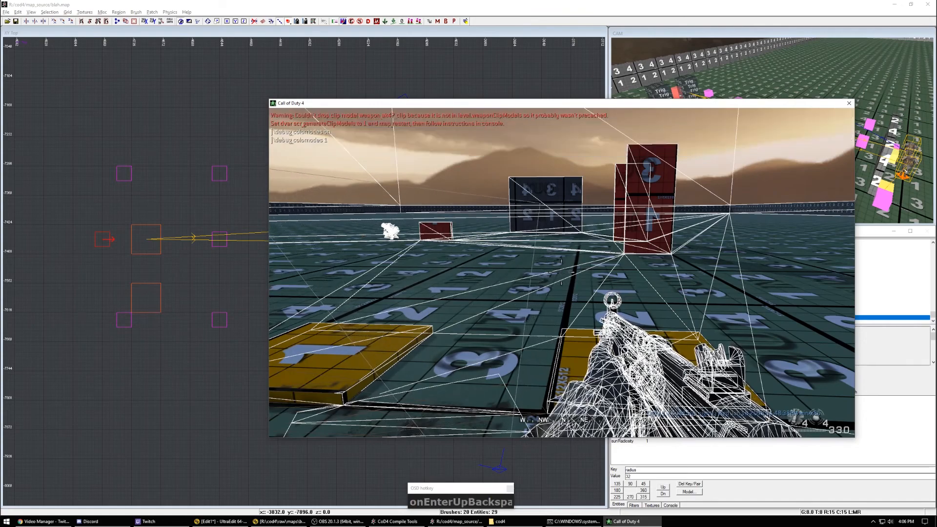
Step: Quit the game through its console and run the blah map again
{"action": "key", "text": "grave"}
{"action": "type", "text": "quit"}
{"action": "key", "text": "Tab"}
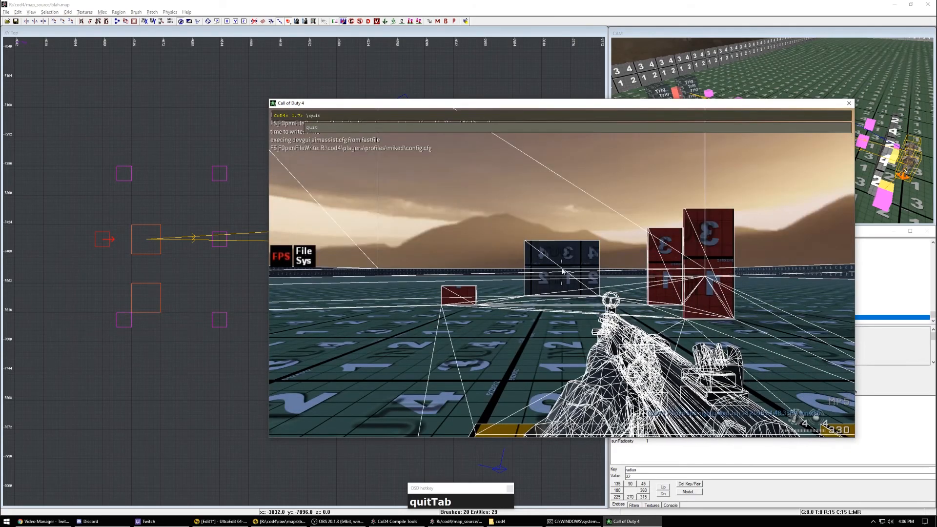
{"action": "key", "text": "Return"}
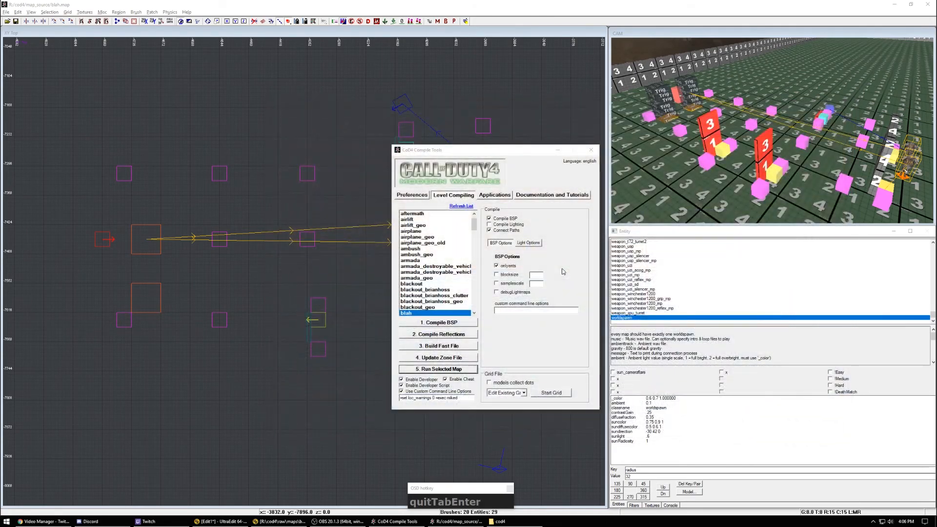
{"action": "left_click", "coordinate": [432, 369]}
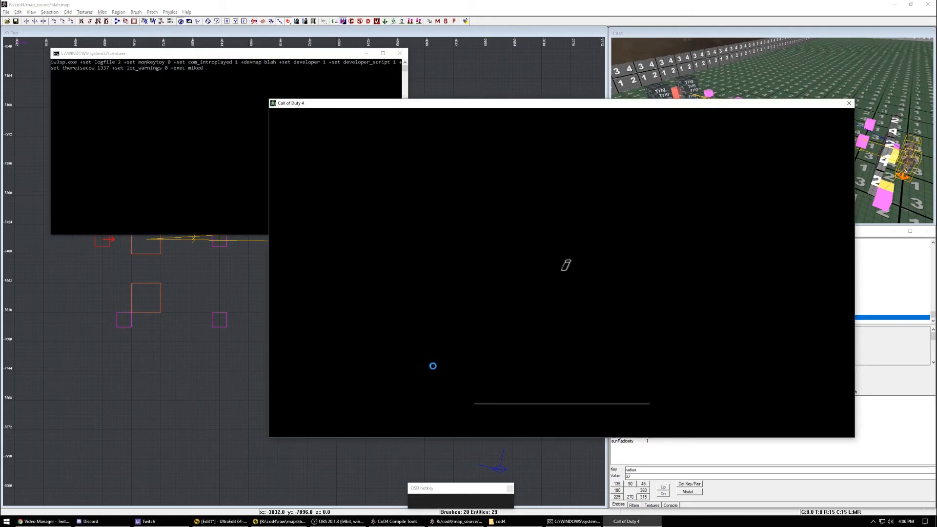
{"action": "left_click", "coordinate": [434, 367]}
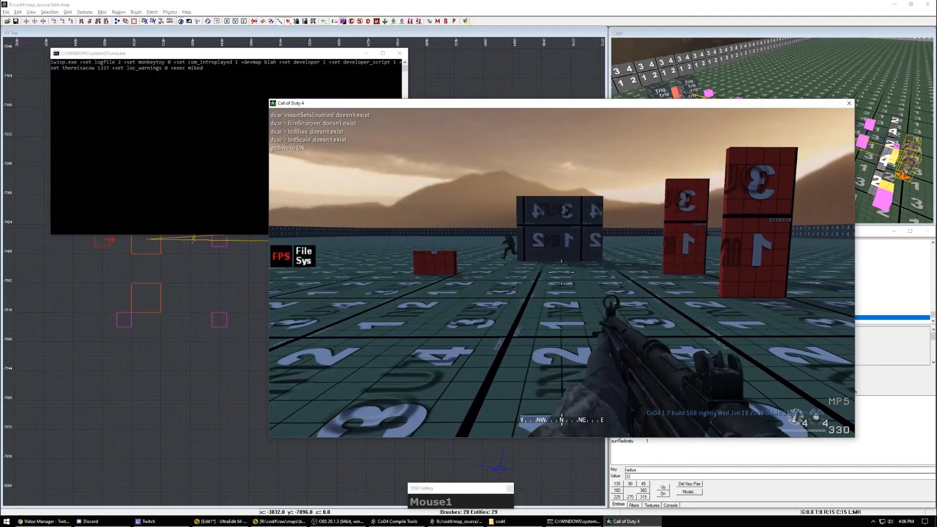
Step: Show the triangle outlines, observe the enemy beside the low red block, and quit the game through the console
{"action": "right_click", "coordinate": [562, 273]}
{"action": "key", "text": "F10"}
{"action": "key", "text": "F10"}
{"action": "key", "text": "q"}
{"action": "key", "text": "q"}
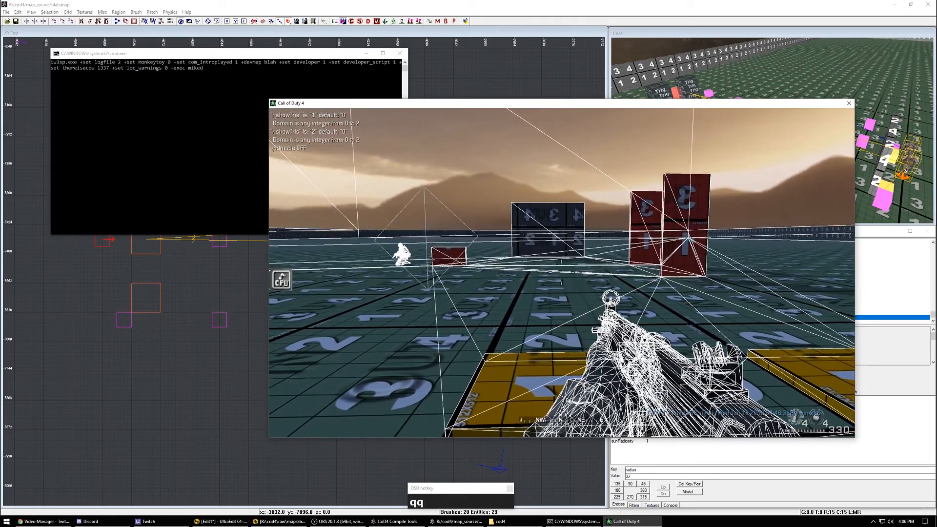
{"action": "key", "text": "grave"}
{"action": "type", "text": "quit"}
{"action": "key", "text": "Tab"}
{"action": "key", "text": "Return"}
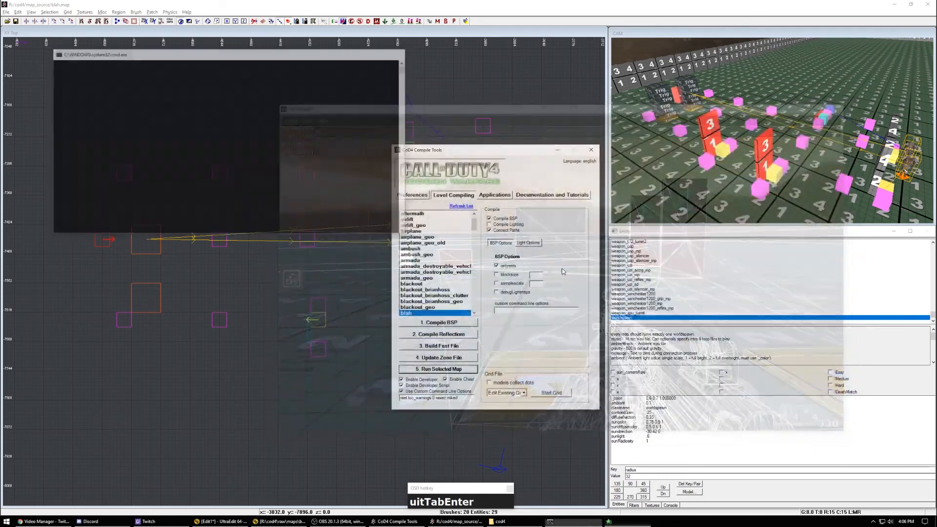
Step: In the map editor, inspect the keys of the upper trigger_multiple that targets the two spawners
{"action": "right_click", "coordinate": [353, 198]}
{"action": "left_click", "coordinate": [155, 245], "text": "shift"}
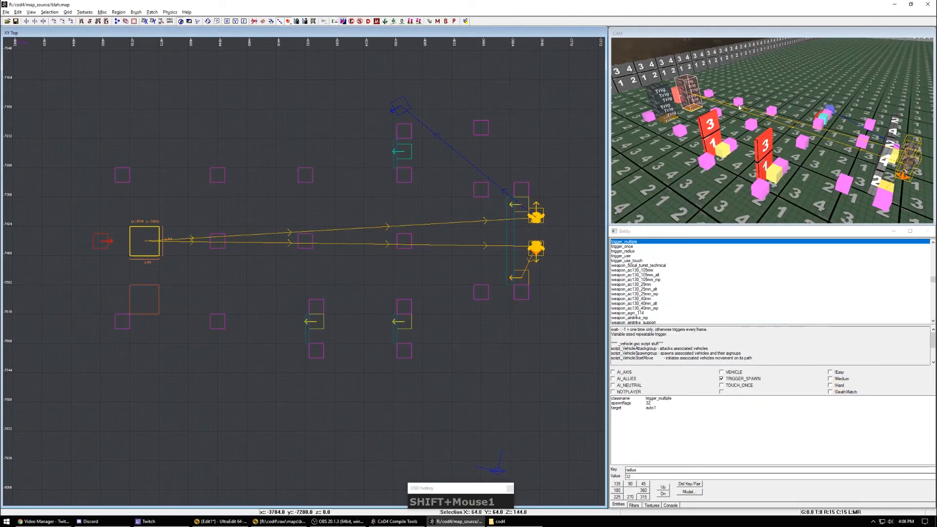
{"action": "right_click", "coordinate": [732, 119]}
Step: Try to compile the blah map's BSP with the onlyents option, and retry it with the trigger deselected
{"action": "left_click", "coordinate": [396, 521]}
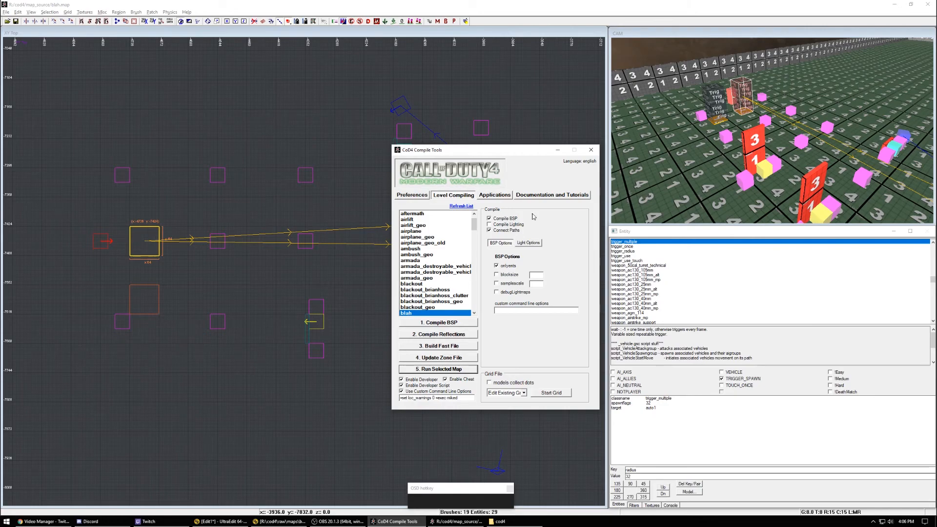
{"action": "right_click", "coordinate": [703, 171]}
{"action": "key", "text": "alt+Tab"}
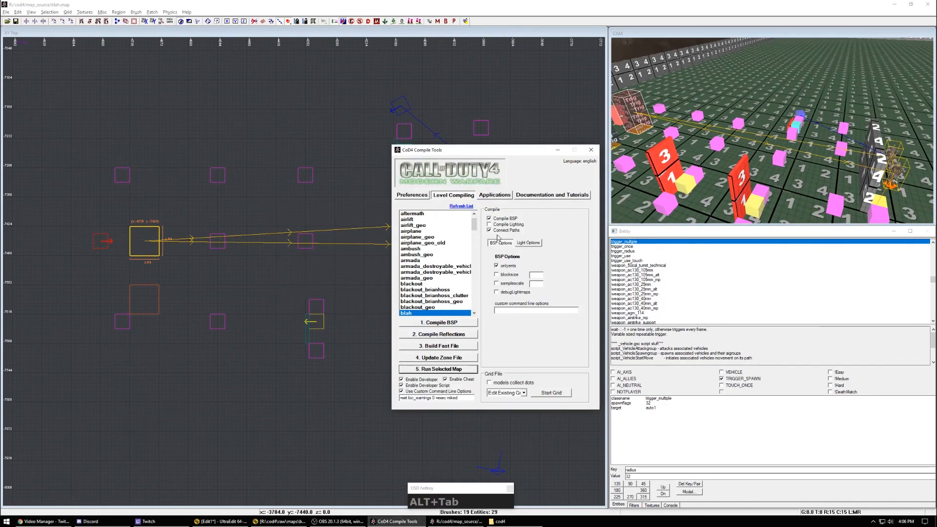
{"action": "left_click", "coordinate": [453, 323]}
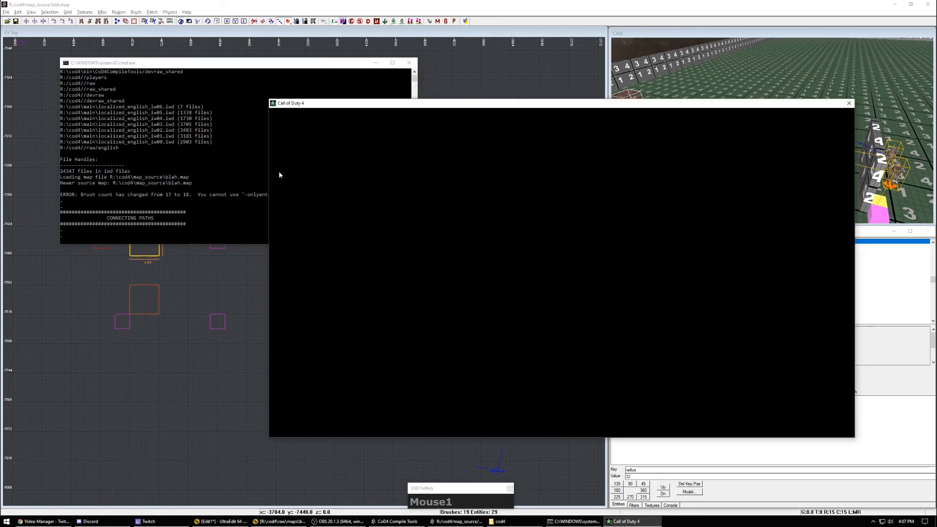
{"action": "left_click", "coordinate": [170, 174]}
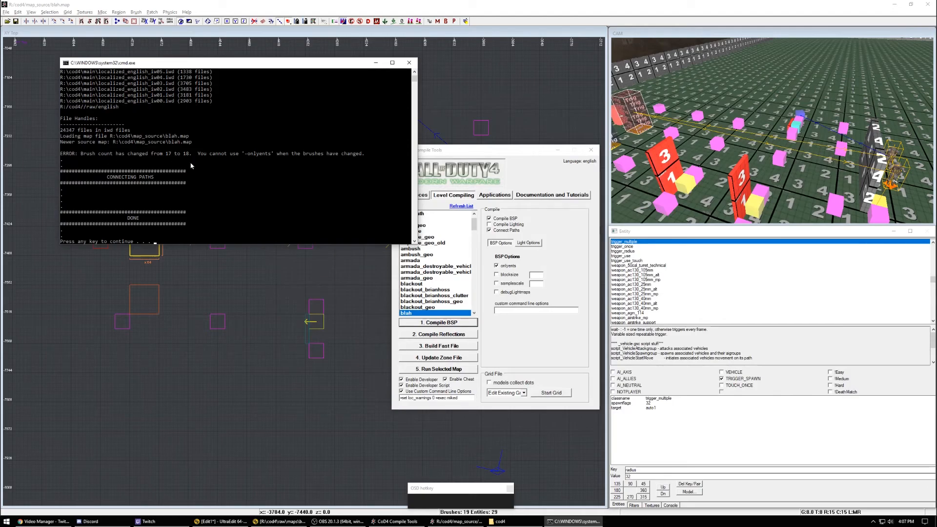
{"action": "left_click", "coordinate": [409, 62]}
{"action": "right_click_drag", "start_coordinate": [161, 297], "coordinate": [186, 280]}
{"action": "key", "text": "Escape"}
{"action": "key", "text": "alt+Tab"}
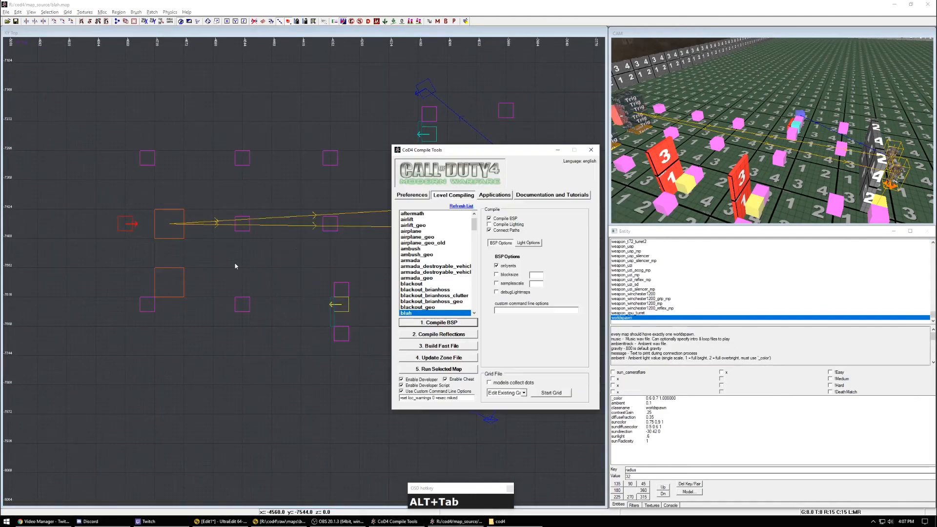
{"action": "left_click", "coordinate": [439, 323]}
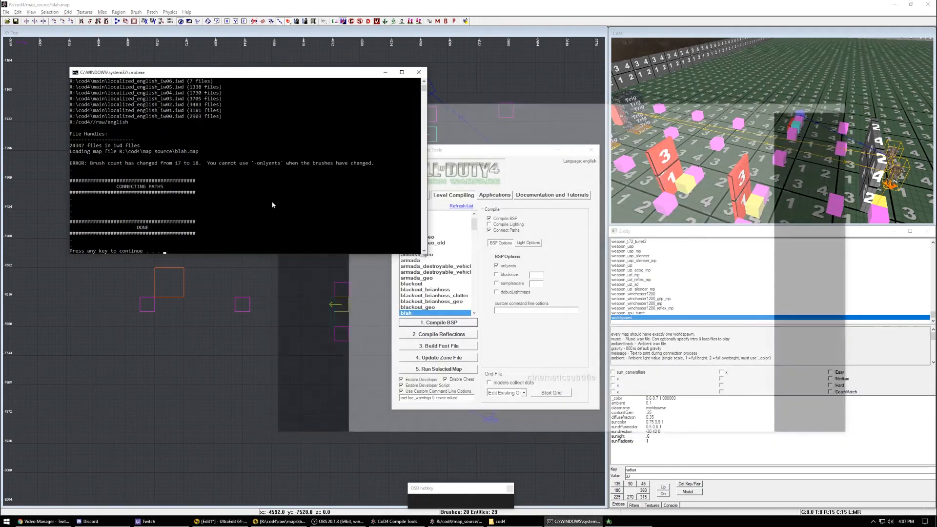
{"action": "left_click", "coordinate": [418, 72]}
Step: In the map editor, inspect the keys of the lower trigger_multiple below the spawn trigger, and deselect it
{"action": "right_click_drag", "start_coordinate": [345, 256], "coordinate": [351, 219]}
{"action": "key", "text": "Escape"}
{"action": "right_click_drag", "start_coordinate": [761, 127], "coordinate": [732, 122]}
{"action": "left_click", "coordinate": [649, 121], "text": "shift"}
{"action": "right_click_drag", "start_coordinate": [230, 227], "coordinate": [252, 201]}
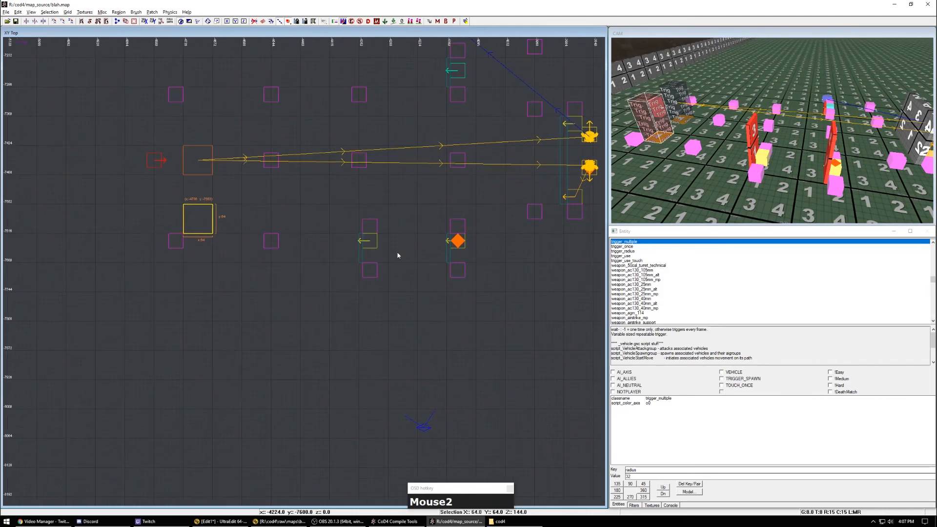
{"action": "key", "text": "Escape"}
Step: Turn off onlyents, enable Compile Lighting, and compile the BSP of the blah map
{"action": "key", "text": "alt+Tab"}
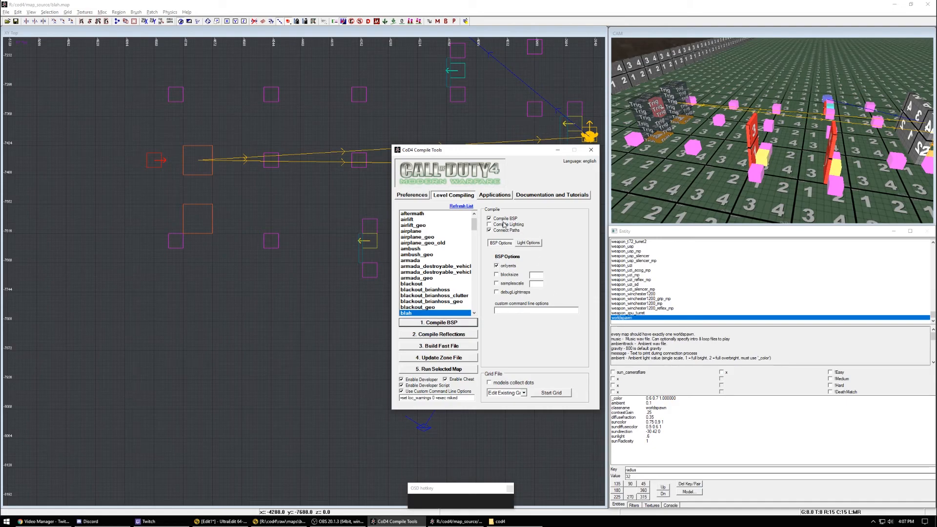
{"action": "left_click", "coordinate": [502, 266]}
{"action": "left_click", "coordinate": [445, 324]}
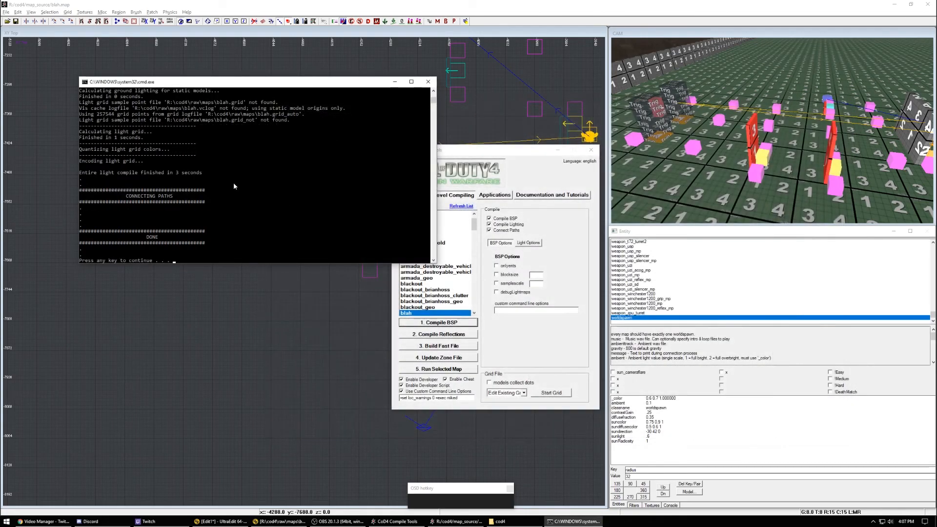
{"action": "key", "text": "space"}
Step: Compile the reflections and build the fast file for the blah map
{"action": "left_click", "coordinate": [447, 334]}
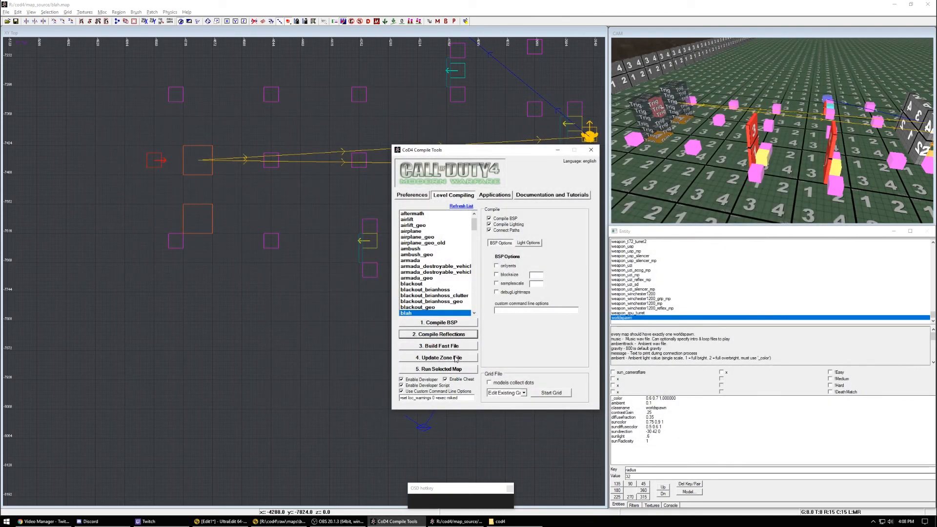
{"action": "left_click", "coordinate": [456, 358]}
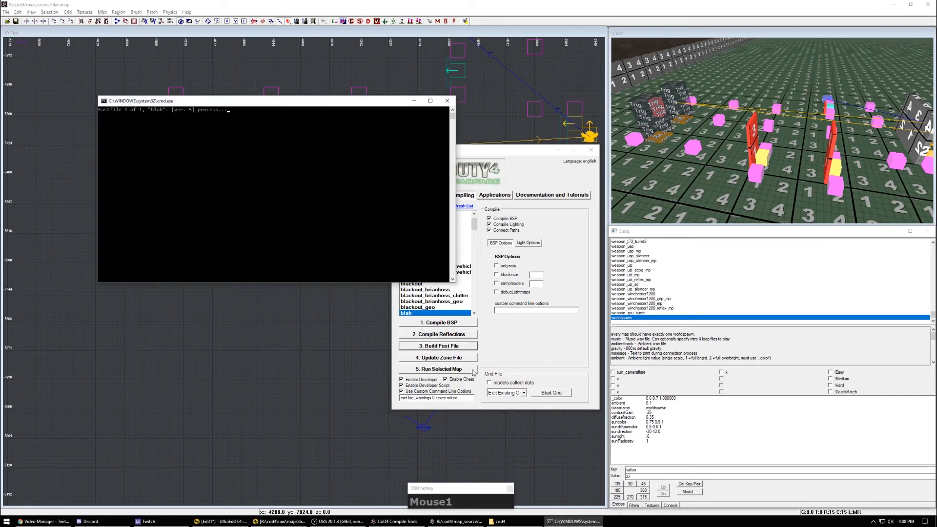
{"action": "left_click", "coordinate": [251, 184]}
{"action": "key", "text": "space"}
Step: Run the blah map and show the triangle outlines in the game
{"action": "left_click", "coordinate": [438, 369]}
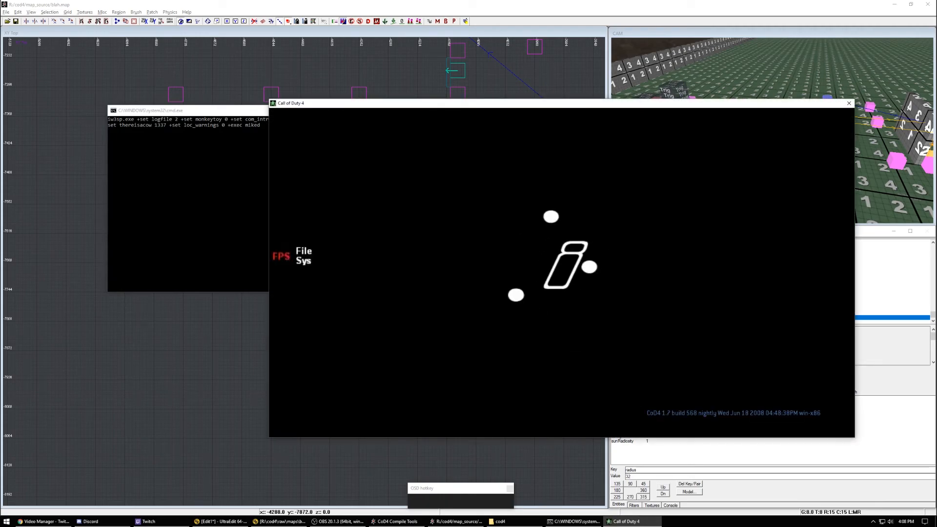
{"action": "left_click", "coordinate": [561, 272]}
{"action": "key", "text": "F10"}
{"action": "key", "text": "q"}
{"action": "key", "text": "q"}
{"action": "key", "text": "q"}
{"action": "key", "text": "F10"}
Step: Advance toward the yellow floor tiles and observe where the two spawned enemies take cover
{"action": "left_click", "coordinate": [562, 273]}
{"action": "right_click", "coordinate": [562, 273]}
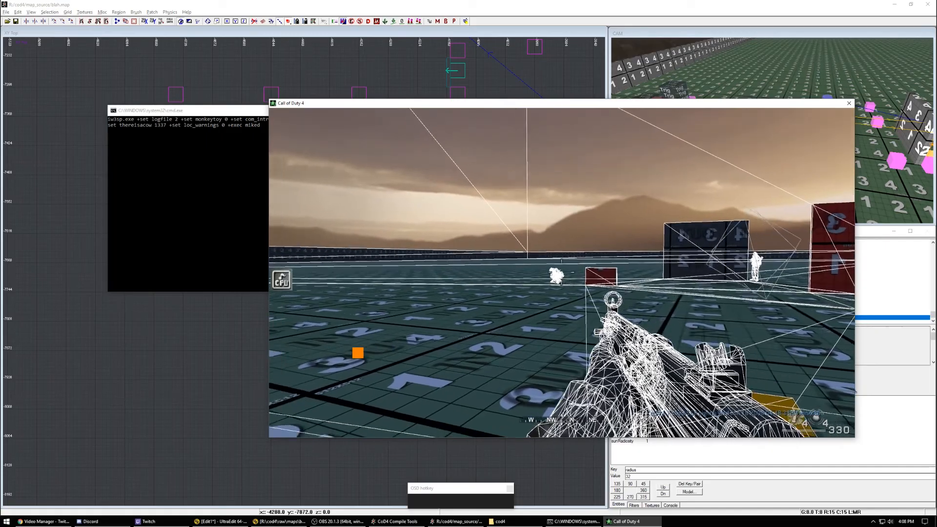
{"action": "right_click", "coordinate": [562, 272]}
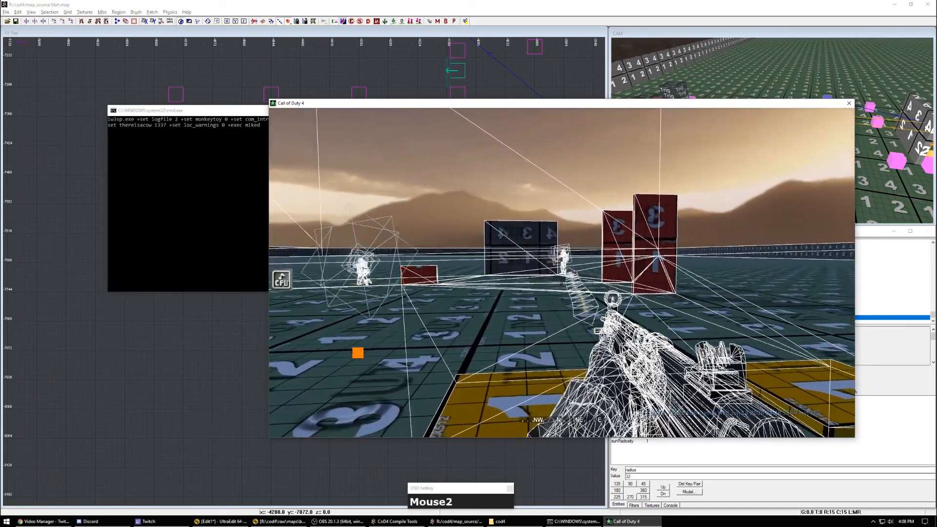
{"action": "key", "text": "l"}
{"action": "key", "text": "j"}
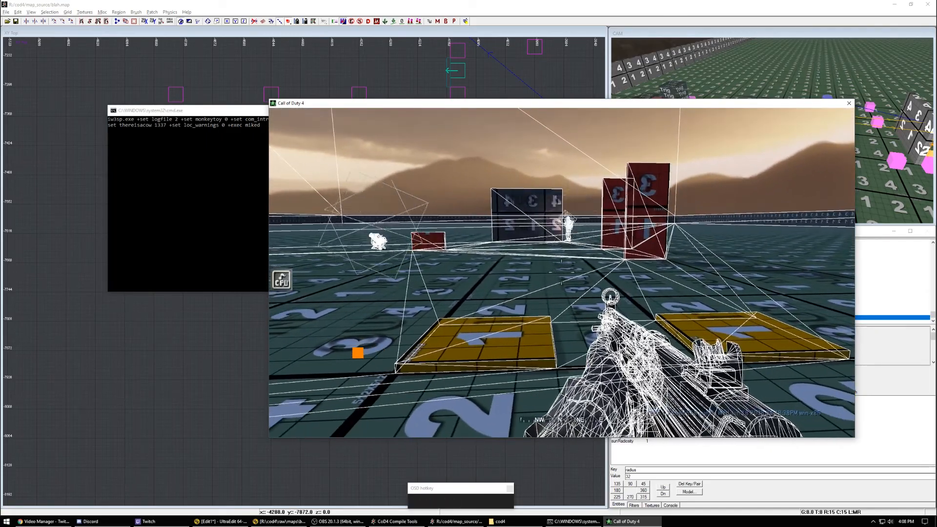
Step: Hide the triangle outlines, display the entity debug info, and examine the two enemies' states and goal lines
{"action": "key", "text": "F10"}
{"action": "key", "text": "2"}
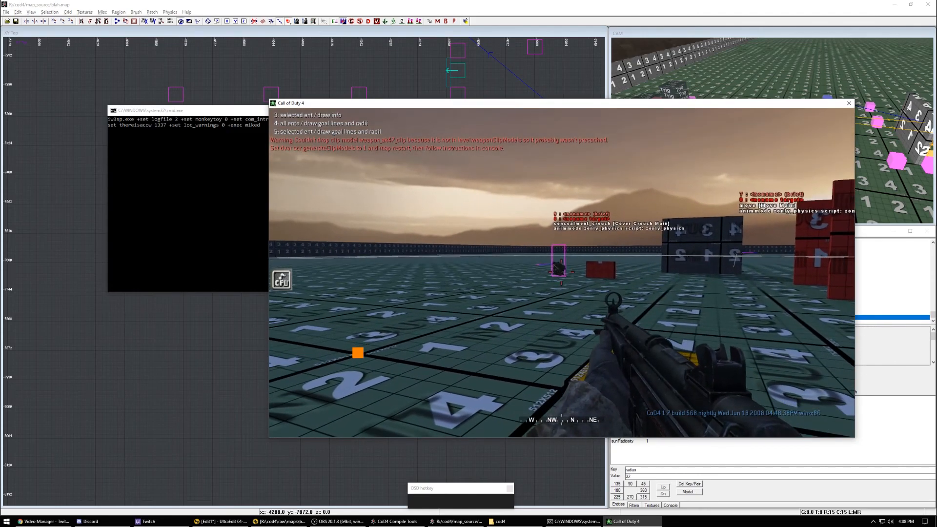
{"action": "left_click", "coordinate": [561, 273]}
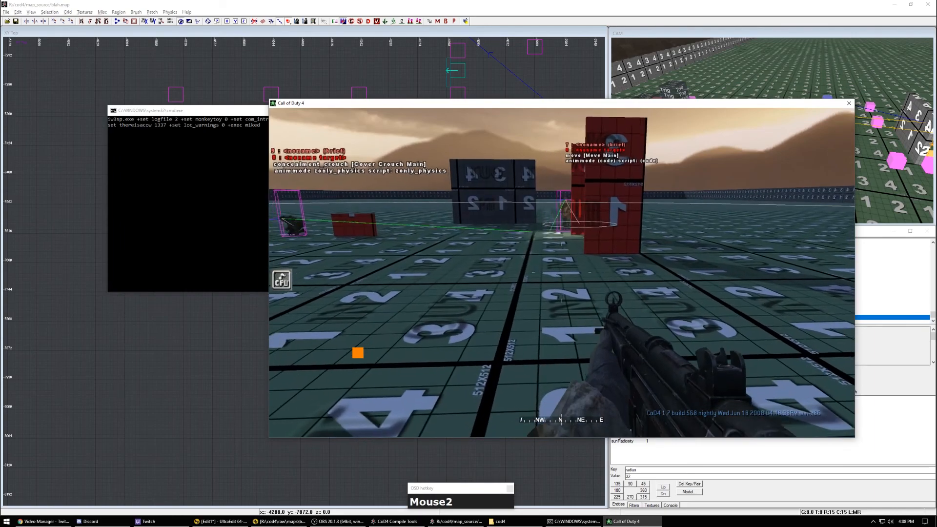
{"action": "right_click", "coordinate": [562, 273]}
{"action": "left_click", "coordinate": [561, 273]}
{"action": "key", "text": "j"}
{"action": "key", "text": "j"}
{"action": "key", "text": "j"}
{"action": "right_click", "coordinate": [562, 272]}
{"action": "key", "text": "j"}
{"action": "key", "text": "j"}
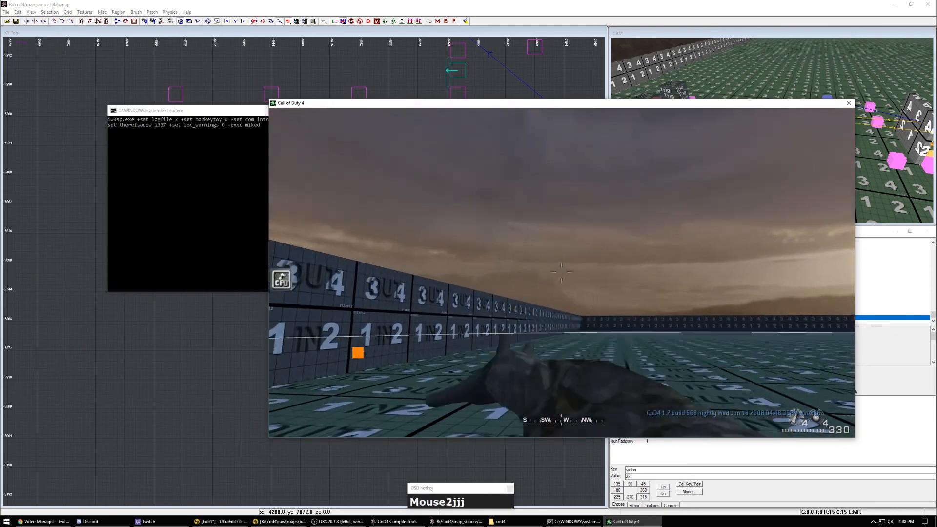
Step: Continue moving around the map with the entity info displayed, and restart the level
{"action": "key", "text": "j"}
{"action": "key", "text": "j"}
{"action": "key", "text": "j"}
{"action": "key", "text": "j"}
{"action": "key", "text": "j"}
{"action": "key", "text": "j"}
{"action": "key", "text": "j"}
{"action": "key", "text": "j"}
{"action": "left_click", "coordinate": [562, 273]}
{"action": "key", "text": "l"}
{"action": "key", "text": "l"}
{"action": "key", "text": "l"}
{"action": "key", "text": "l"}
{"action": "key", "text": "l"}
{"action": "key", "text": "l"}
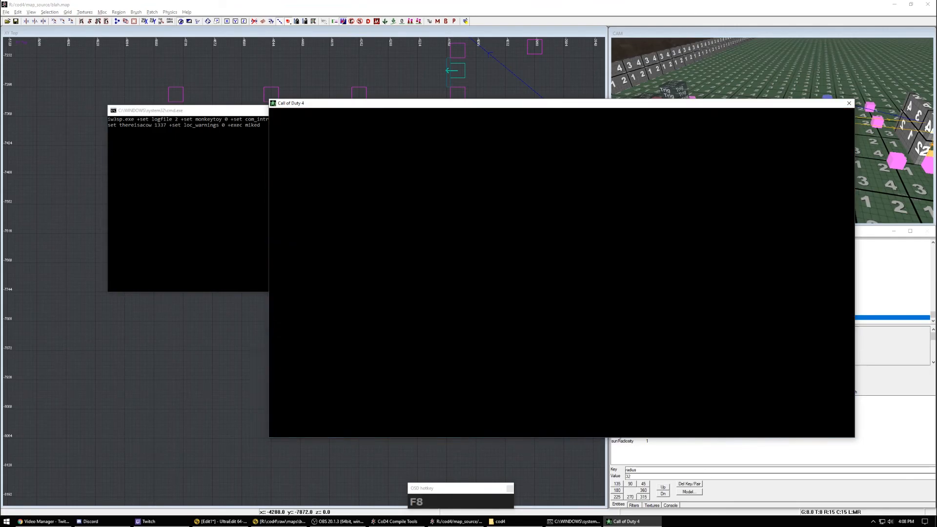
Step: Show the triangle outlines together with the entity info, and observe both enemies' cover positions while moving around the yellow tiles
{"action": "key", "text": "F10"}
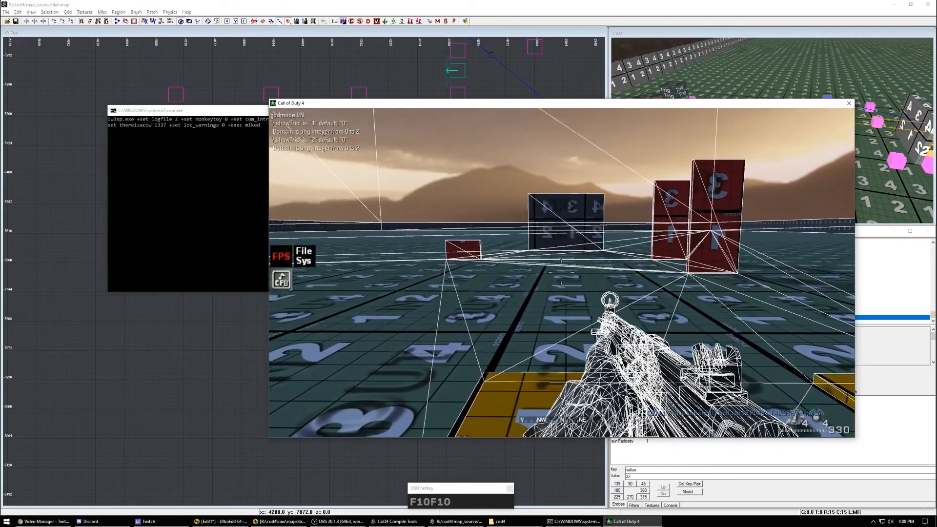
{"action": "left_click", "coordinate": [562, 273]}
{"action": "right_click", "coordinate": [562, 273]}
{"action": "key", "text": "l"}
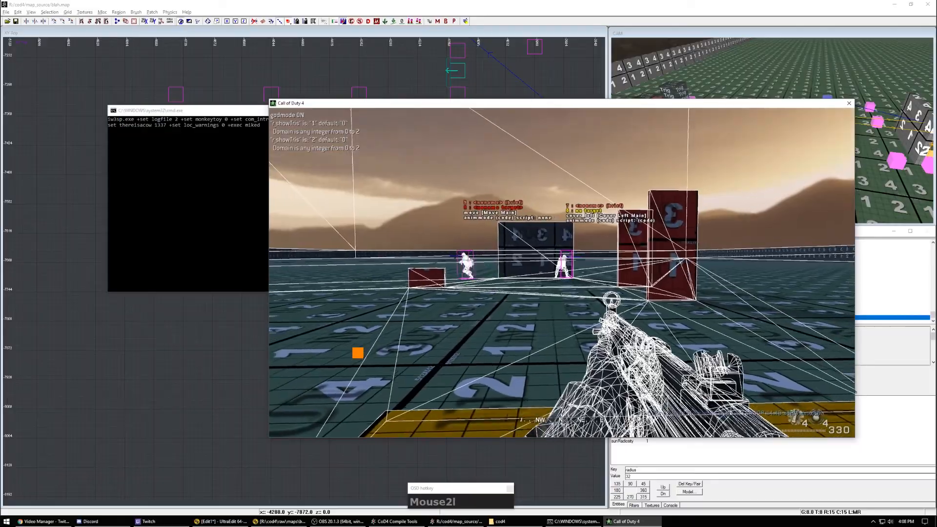
{"action": "left_click", "coordinate": [561, 272]}
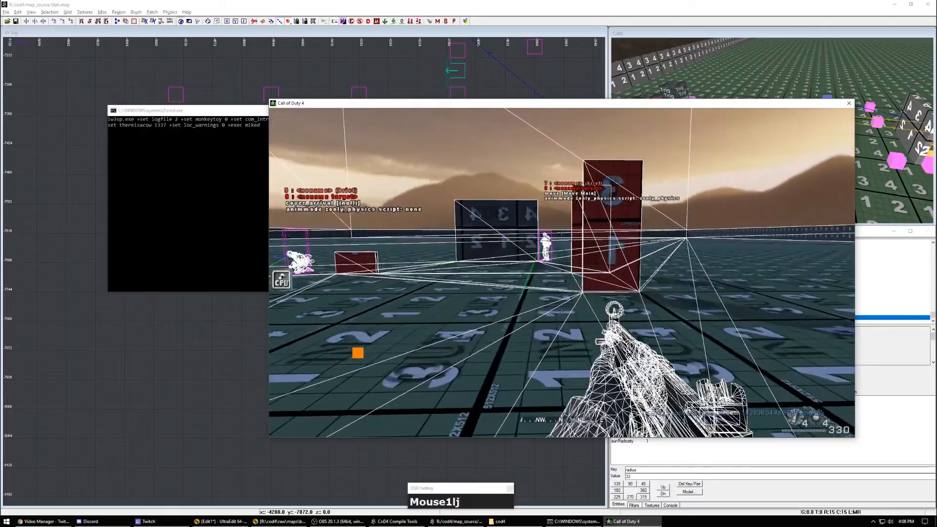
{"action": "key", "text": "k"}
{"action": "right_click", "coordinate": [562, 272]}
{"action": "key", "text": "j"}
{"action": "right_click", "coordinate": [561, 272]}
{"action": "key", "text": "l"}
{"action": "left_click", "coordinate": [562, 273]}
{"action": "key", "text": "j"}
{"action": "key", "text": "j"}
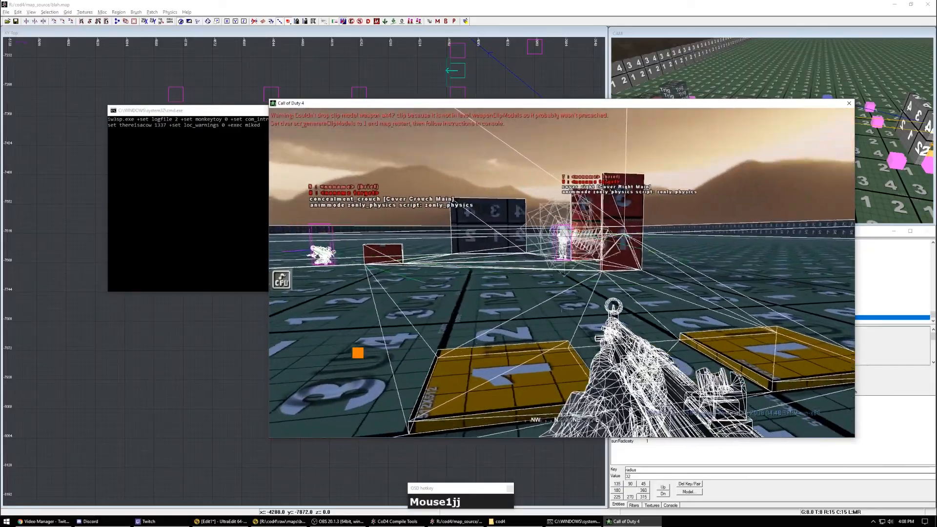
Step: Switch back to the map editor and move the lower color trigger onto the cyan cover node
{"action": "key", "text": "j"}
{"action": "key", "text": "j"}
{"action": "key", "text": "Escape"}
{"action": "right_click", "coordinate": [170, 353]}
{"action": "mouse_move", "coordinate": [170, 352]}
{"action": "right_mouse_down"}
{"action": "mouse_move", "coordinate": [321, 278]}
{"action": "mouse_move", "coordinate": [284, 293]}
{"action": "right_mouse_up"}
{"action": "scroll", "coordinate": [320, 280], "scroll_direction": "up", "scroll_amount": 1}
{"action": "left_click", "coordinate": [165, 272], "text": "shift"}
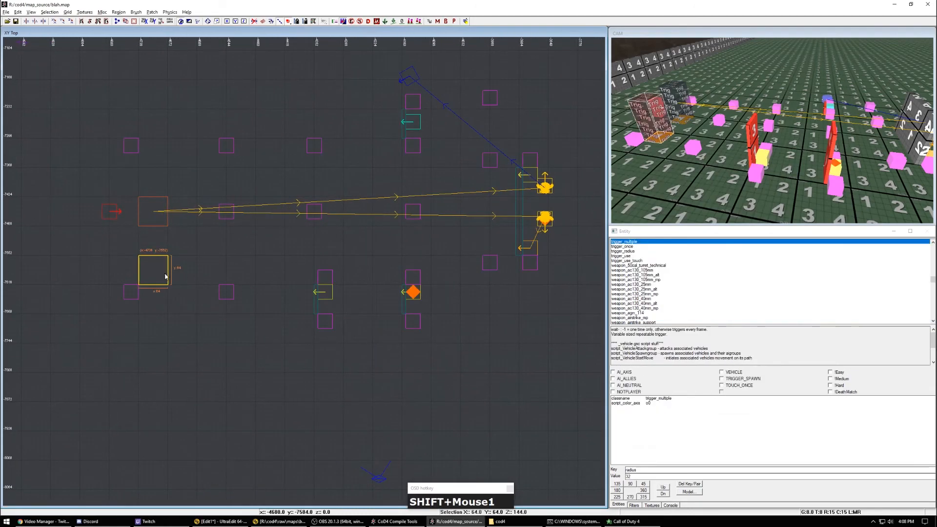
{"action": "left_click_drag", "start_coordinate": [159, 266], "coordinate": [423, 117]}
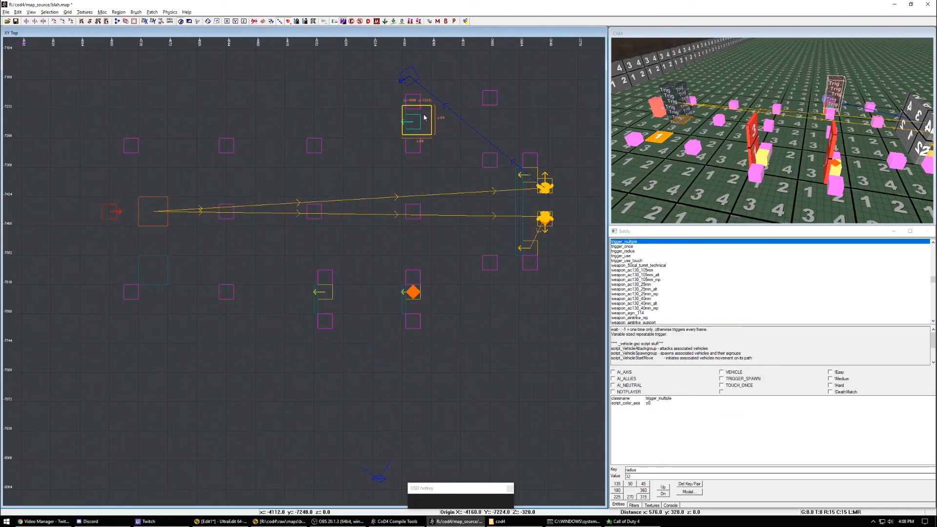
Step: Enable AI_AXIS on the moved trigger, place it over the blue node targeted by the upper spawner, and save the map
{"action": "left_click", "coordinate": [623, 373]}
{"action": "right_click_drag", "start_coordinate": [424, 121], "coordinate": [410, 191]}
{"action": "mouse_move", "coordinate": [410, 191]}
{"action": "left_mouse_down"}
{"action": "mouse_move", "coordinate": [392, 140]}
{"action": "mouse_move", "coordinate": [399, 145]}
{"action": "left_mouse_up"}
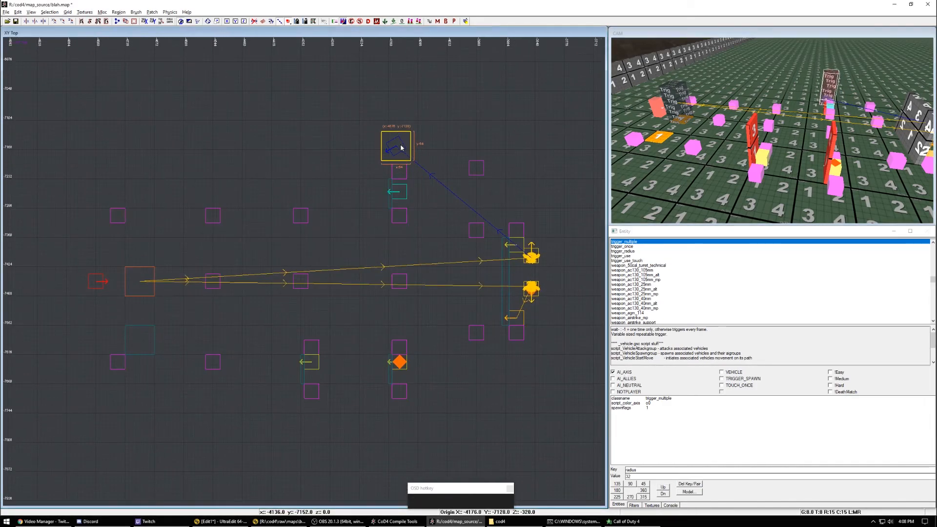
{"action": "right_click_drag", "start_coordinate": [412, 219], "coordinate": [431, 217]}
{"action": "key", "text": "Escape"}
{"action": "right_click_drag", "start_coordinate": [416, 334], "coordinate": [428, 316]}
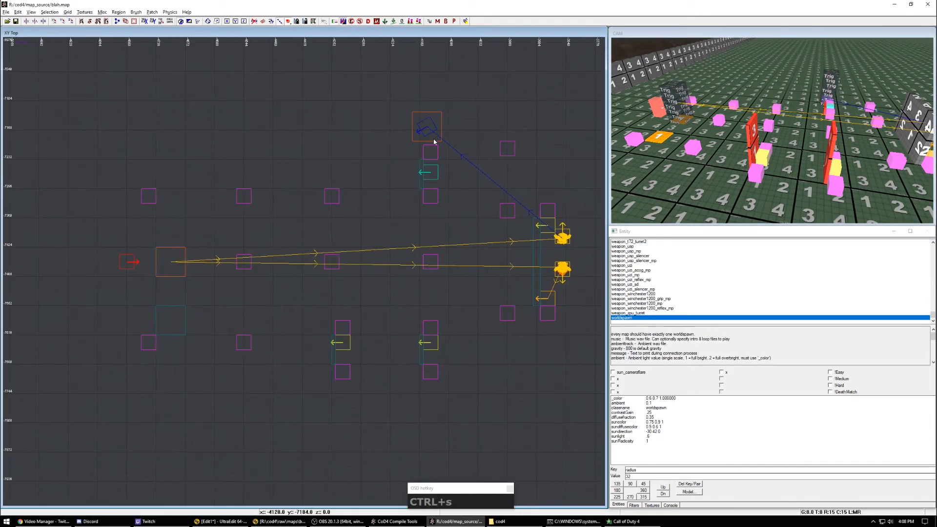
Step: Check the properties of the relocated trigger and the lower cover node
{"action": "left_click", "coordinate": [434, 140], "text": "shift"}
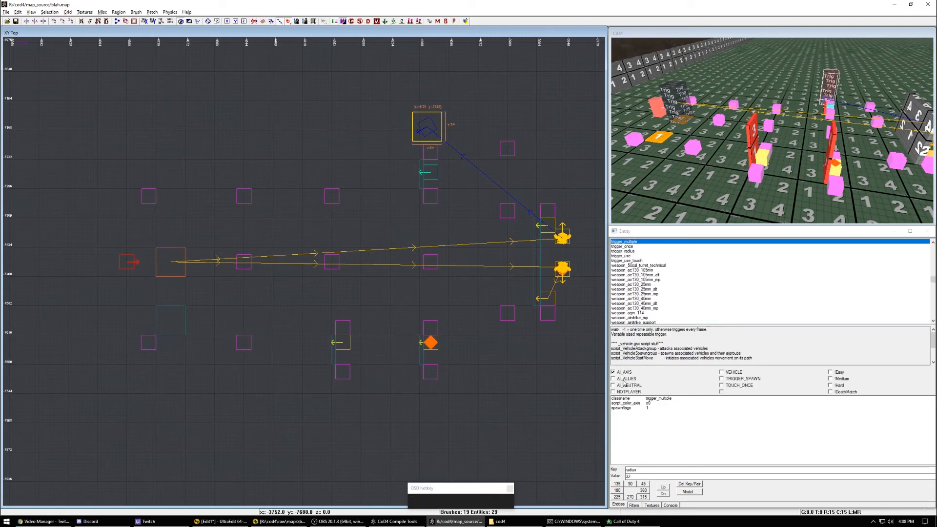
{"action": "key", "text": "Escape"}
{"action": "right_click_drag", "start_coordinate": [393, 271], "coordinate": [480, 236]}
{"action": "left_click", "coordinate": [445, 319], "text": "shift"}
{"action": "key", "text": "Escape"}
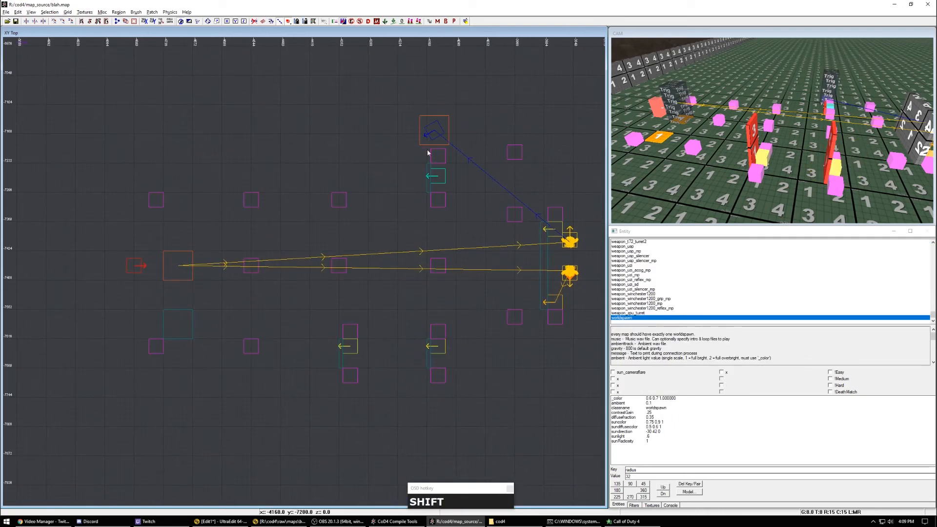
{"action": "left_click", "coordinate": [440, 349], "text": "shift"}
{"action": "key", "text": "Escape"}
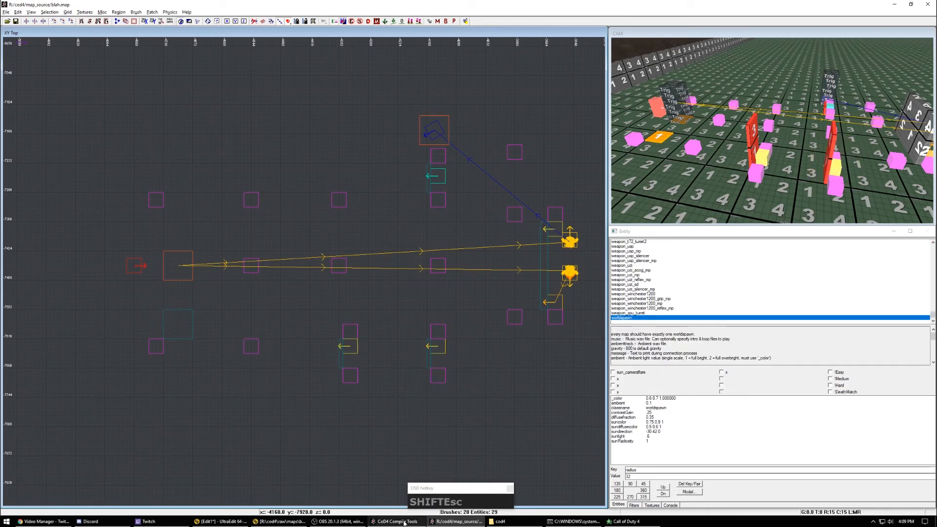
Step: Save the map and compile the BSP with onlyents enabled and lighting and path connecting disabled
{"action": "left_click", "coordinate": [396, 521]}
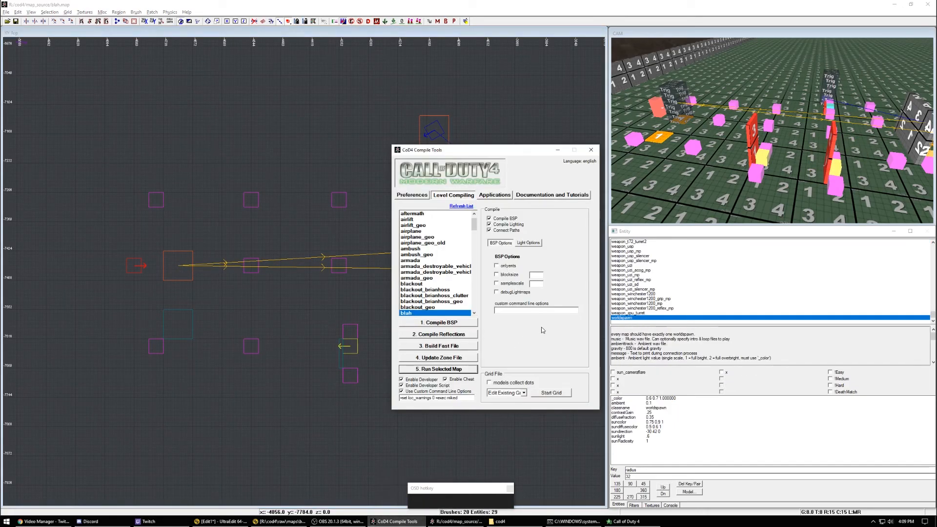
{"action": "right_click_drag", "start_coordinate": [303, 321], "coordinate": [314, 297]}
{"action": "key", "text": "ctrl+s"}
{"action": "key", "text": "alt+Tab"}
{"action": "left_click", "coordinate": [508, 226]}
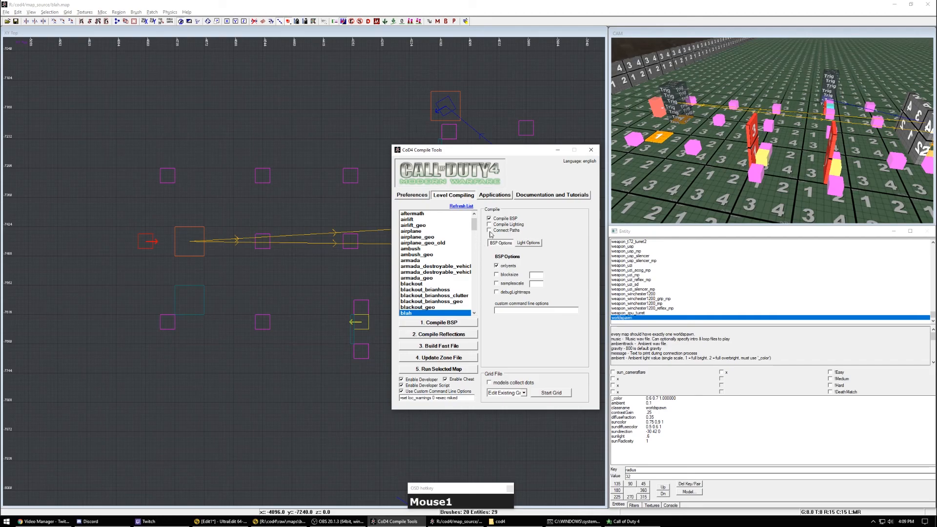
{"action": "left_click", "coordinate": [439, 322]}
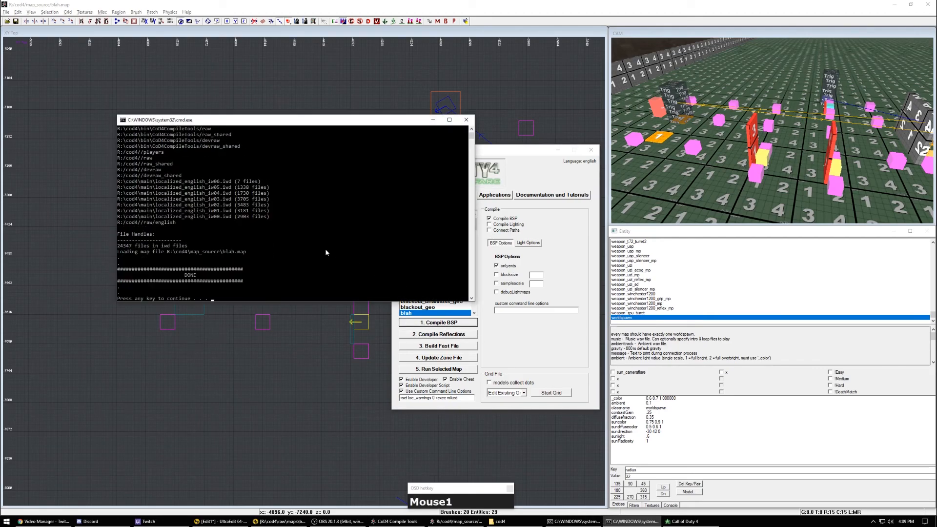
{"action": "key", "text": "space"}
Step: Rebuild the fast file for the blah map
{"action": "left_click", "coordinate": [449, 346]}
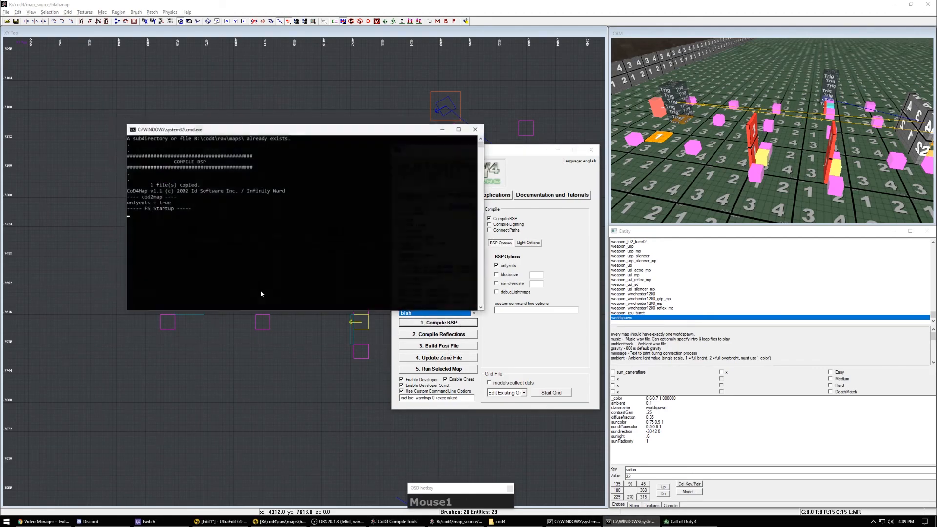
{"action": "key", "text": "space"}
{"action": "left_click", "coordinate": [446, 347]}
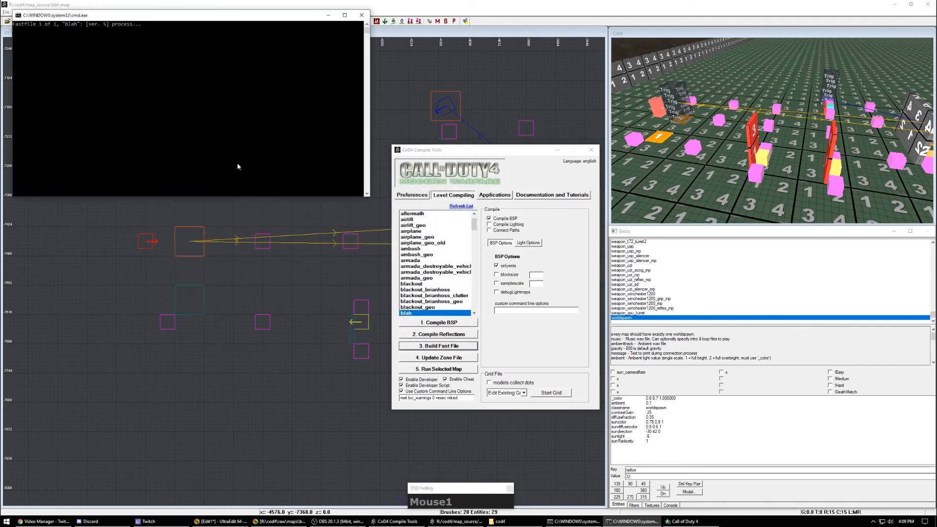
{"action": "key", "text": "space"}
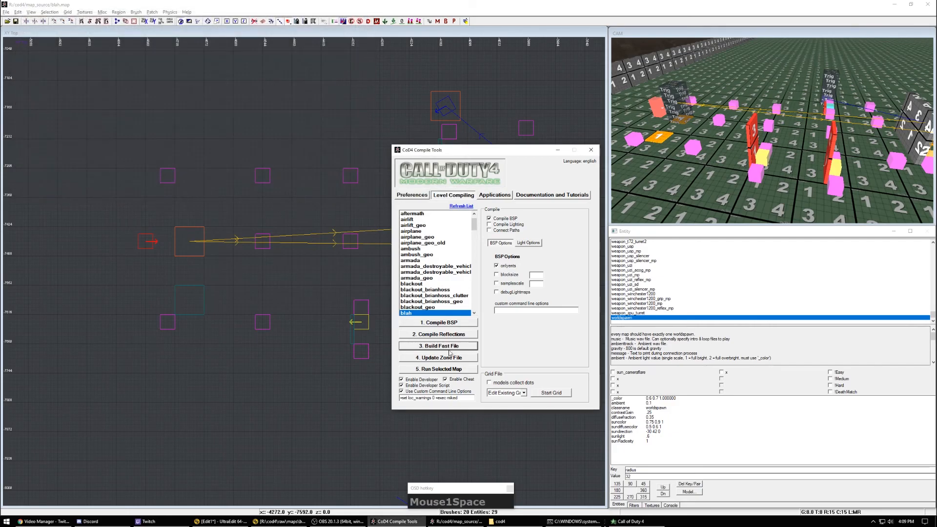
Step: Switch to the running game and reload the map through the console with devmap
{"action": "left_click", "coordinate": [455, 369]}
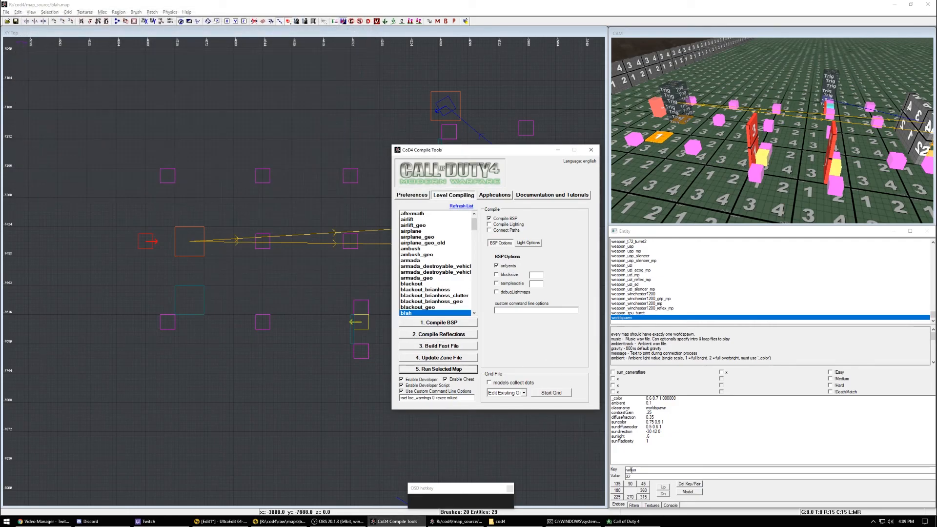
{"action": "key", "text": "grave"}
{"action": "type", "text": "devmpa"}
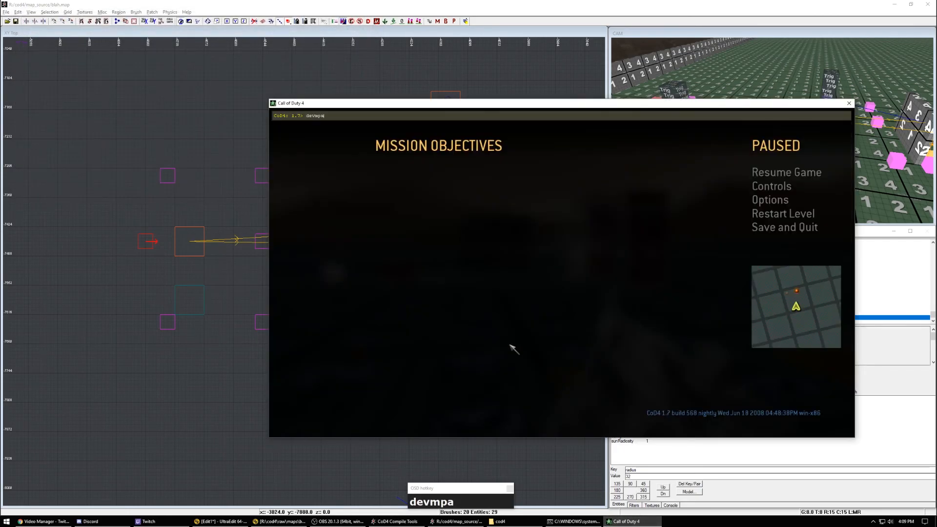
{"action": "key", "text": "BackSpace"}
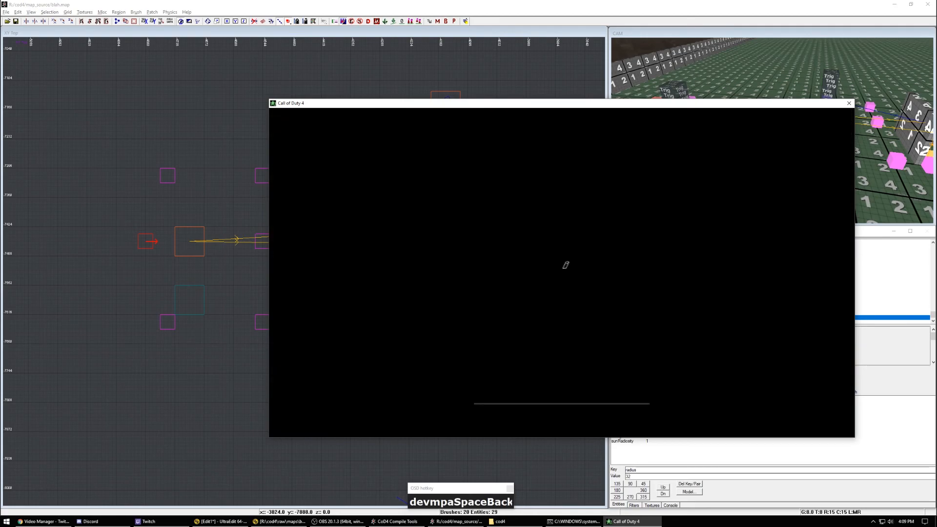
{"action": "left_click", "coordinate": [562, 272]}
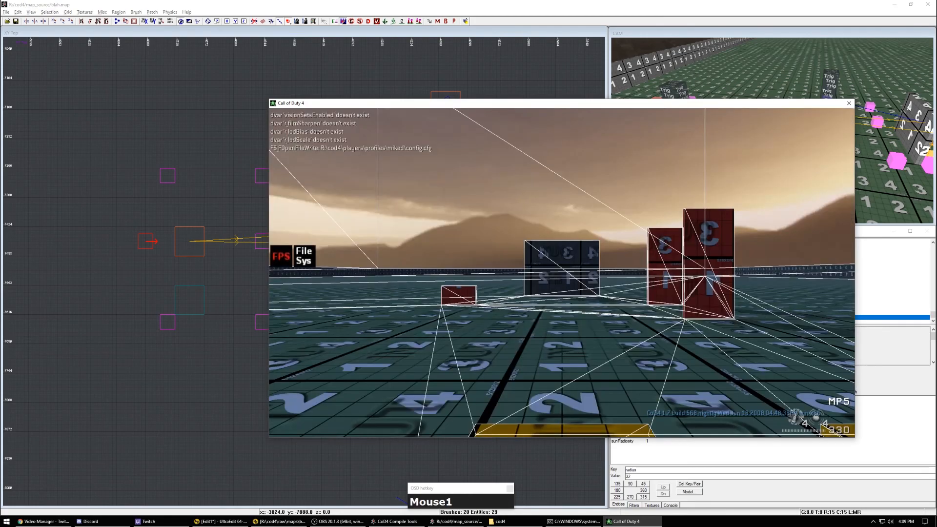
Step: Show the triangle outlines and watch where the two spawned enemies move for cover
{"action": "key", "text": "F10"}
{"action": "key", "text": "F10"}
{"action": "key", "text": "F10"}
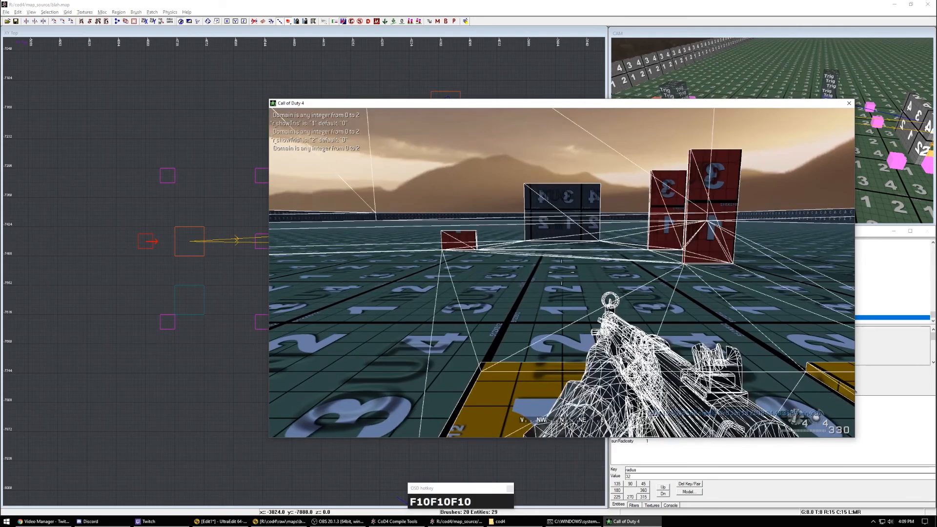
{"action": "left_click", "coordinate": [561, 272]}
{"action": "right_click", "coordinate": [562, 273]}
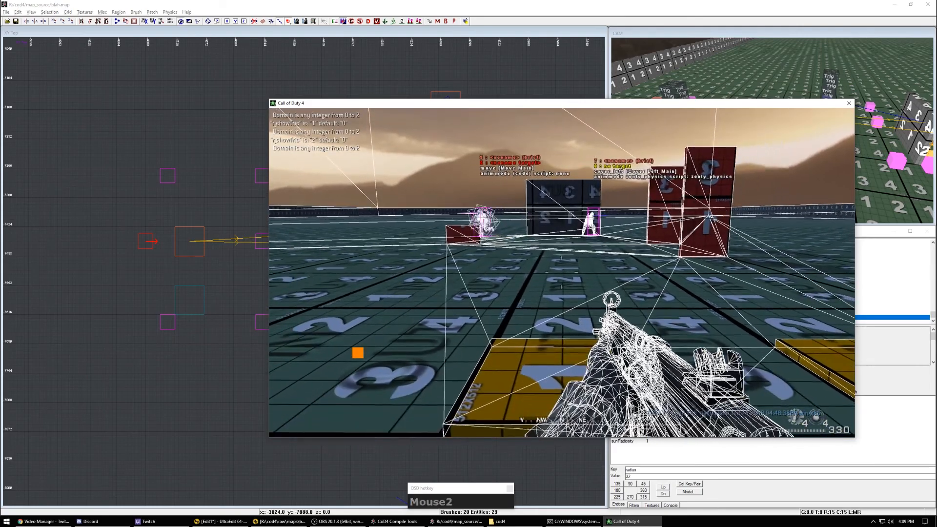
{"action": "left_click", "coordinate": [562, 272]}
{"action": "right_click", "coordinate": [562, 272]}
Step: Pause the game and close it with the quit console command
{"action": "key", "text": "Escape"}
{"action": "left_click", "coordinate": [425, 306]}
{"action": "key", "text": "grave"}
{"action": "type", "text": "quit"}
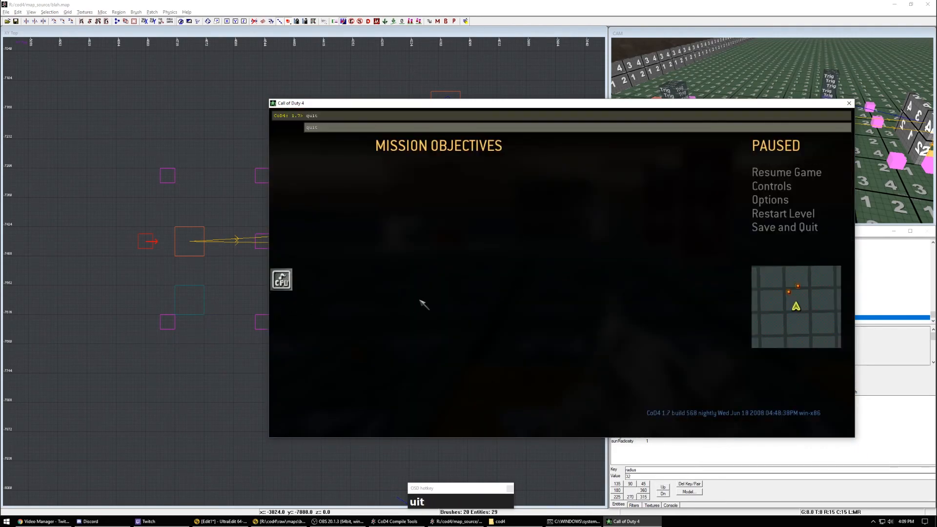
{"action": "key", "text": "Tab"}
{"action": "key", "text": "Return"}
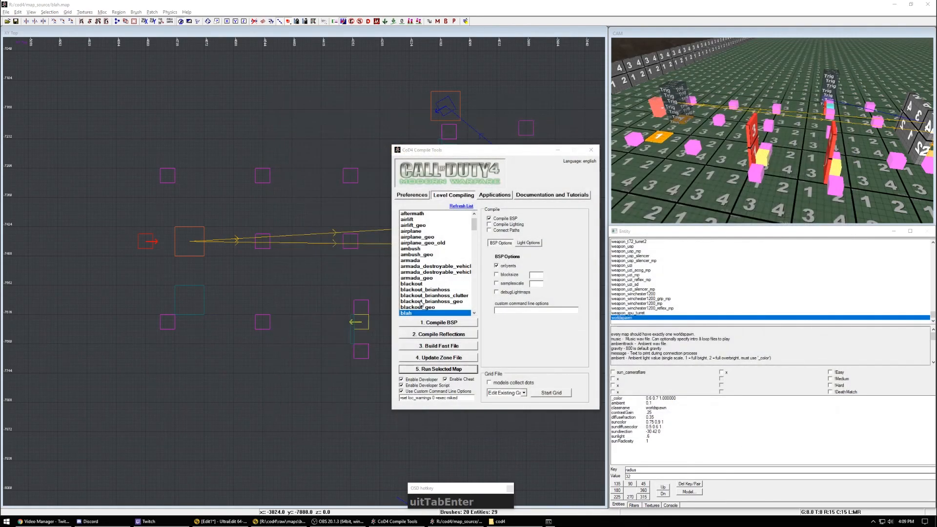
Step: Disable onlyents, run a full BSP, lighting and path compile of the map, and compile its reflections
{"action": "left_click", "coordinate": [507, 268]}
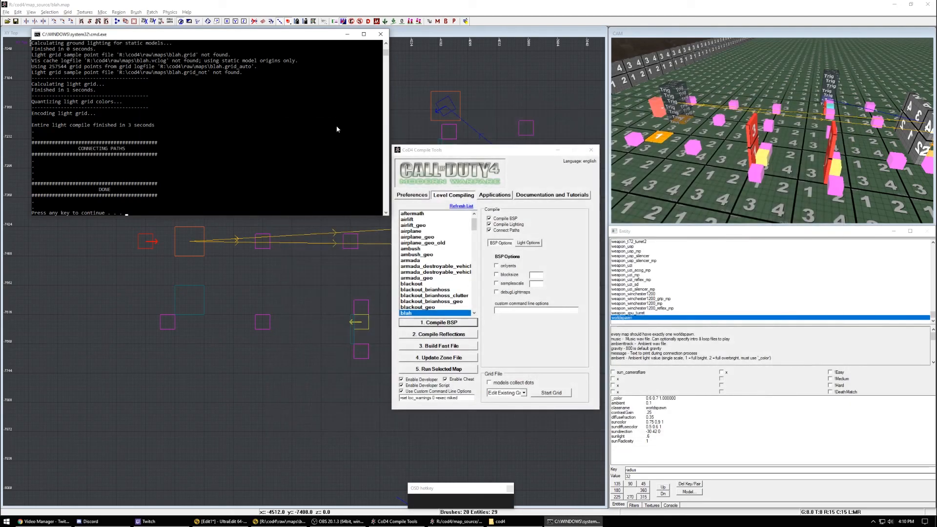
{"action": "left_click", "coordinate": [336, 125]}
{"action": "key", "text": "space"}
{"action": "left_click", "coordinate": [456, 334]}
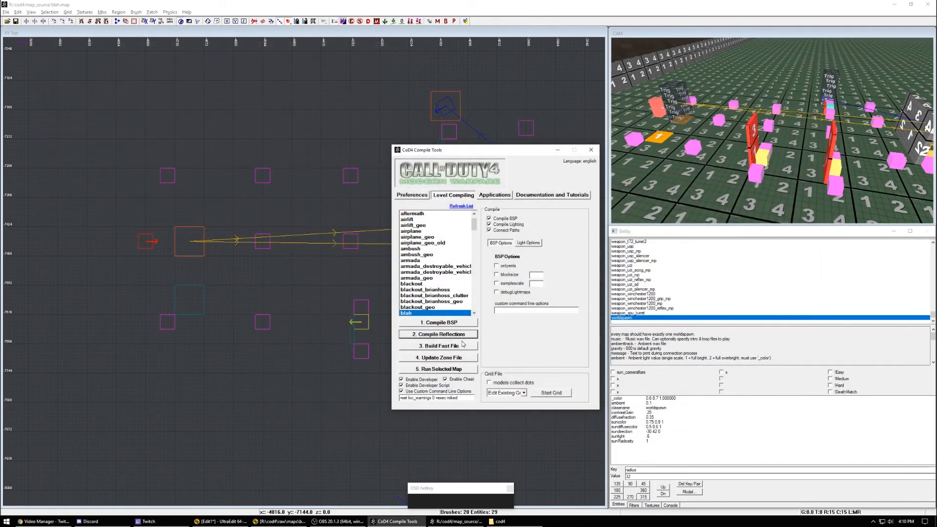
Step: Build the fast file and run the blah map in the game
{"action": "left_click", "coordinate": [437, 345]}
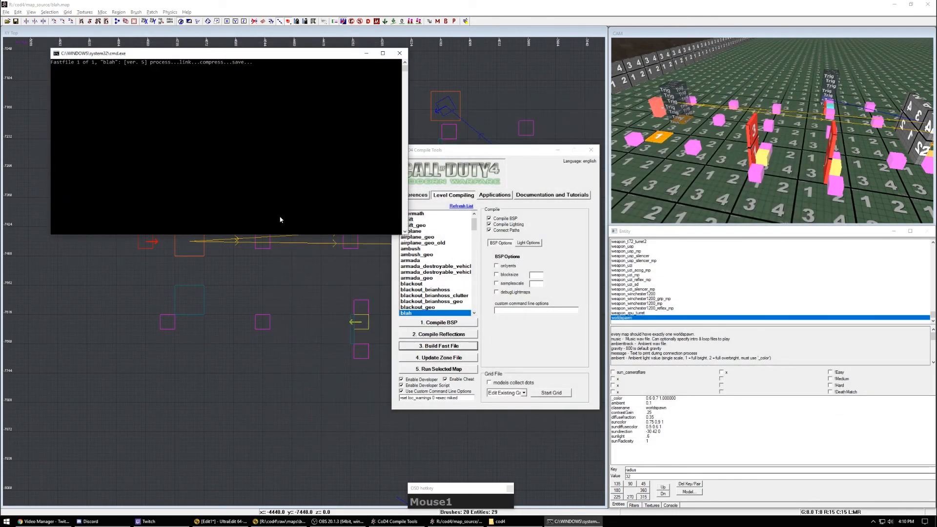
{"action": "key", "text": "space"}
{"action": "left_click", "coordinate": [466, 371]}
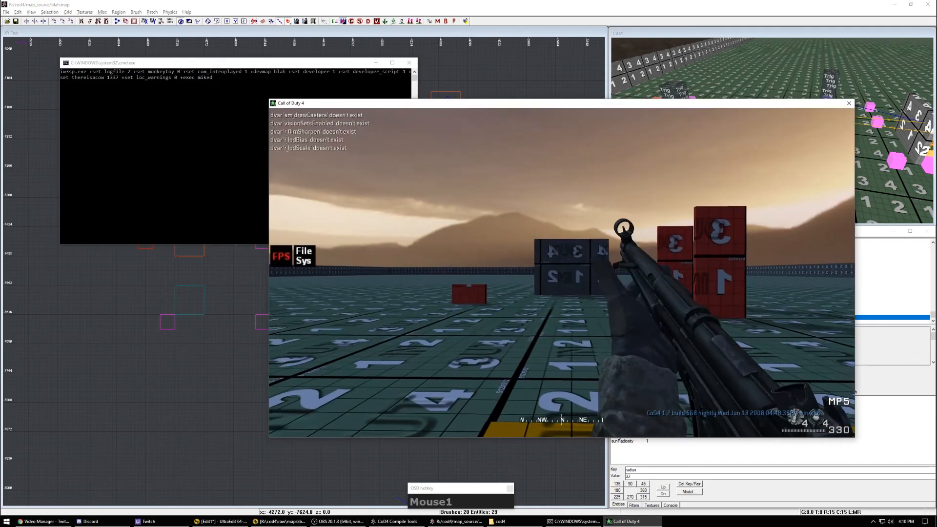
Step: Show the triangle outlines and observe both spawned enemies around the red and dark blocks
{"action": "key", "text": "q"}
{"action": "key", "text": "F10"}
{"action": "left_click", "coordinate": [562, 272]}
{"action": "right_click", "coordinate": [562, 272]}
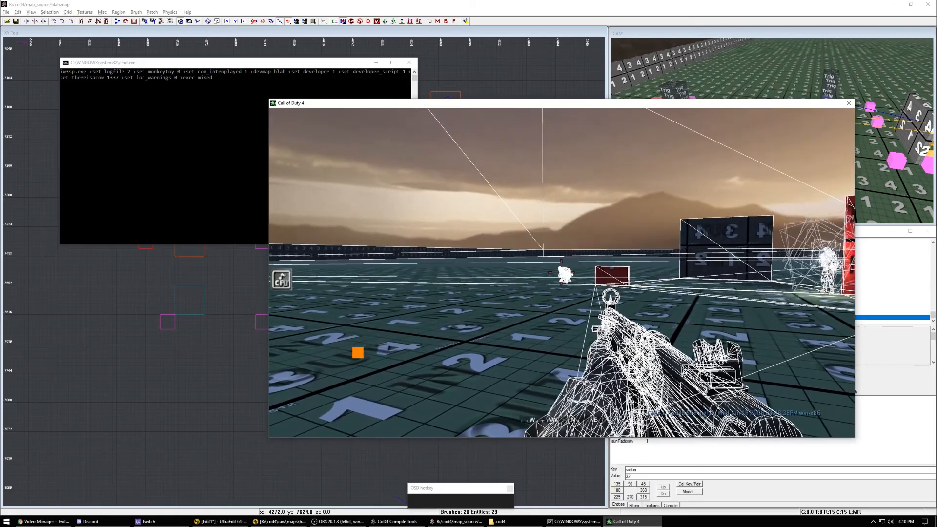
{"action": "right_click", "coordinate": [562, 273]}
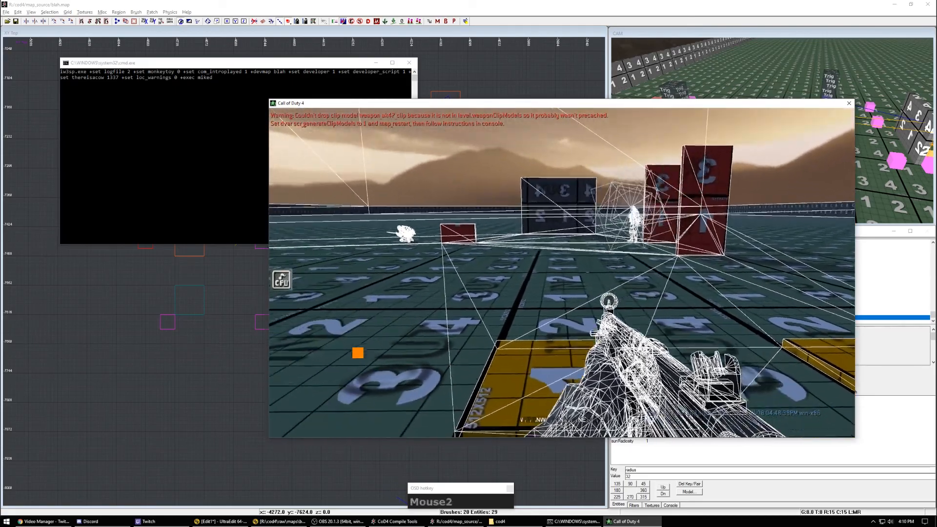
Step: Hide the triangle outlines, keep observing the enemies from the yellow tiles, and pause the game
{"action": "key", "text": "F10"}
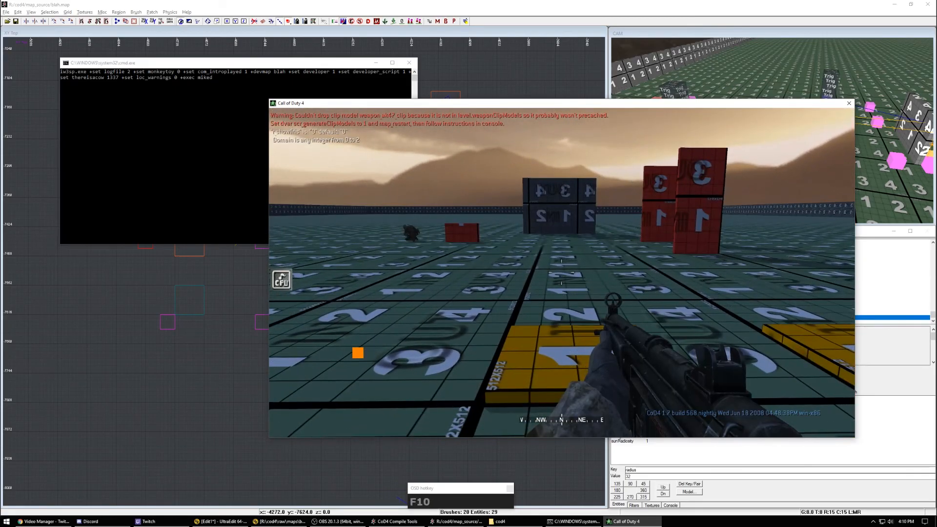
{"action": "right_click", "coordinate": [561, 273]}
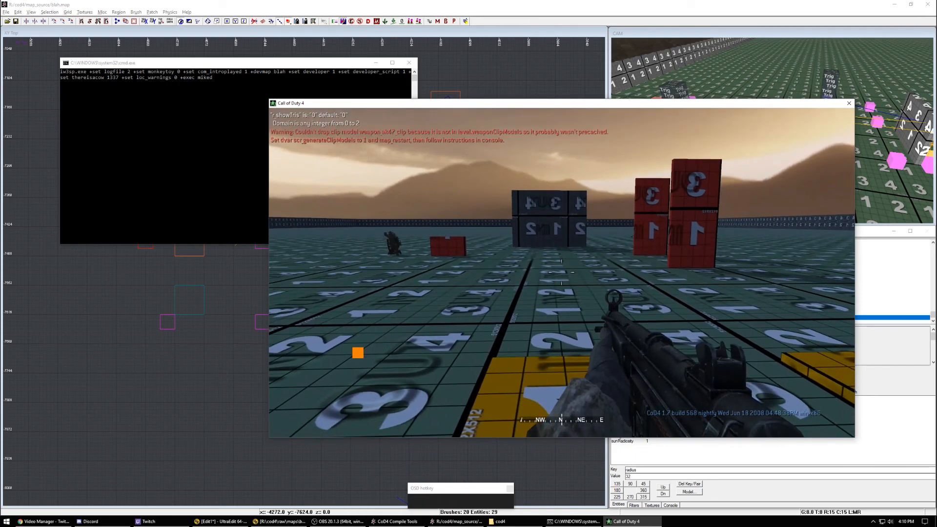
{"action": "right_click", "coordinate": [561, 273]}
{"action": "left_click", "coordinate": [562, 272]}
{"action": "key", "text": "Escape"}
Step: In the map editor, move the trigger from the blue node back to below the spawner trigger and save the map
{"action": "right_click_drag", "start_coordinate": [168, 278], "coordinate": [152, 325]}
{"action": "key", "text": "Escape"}
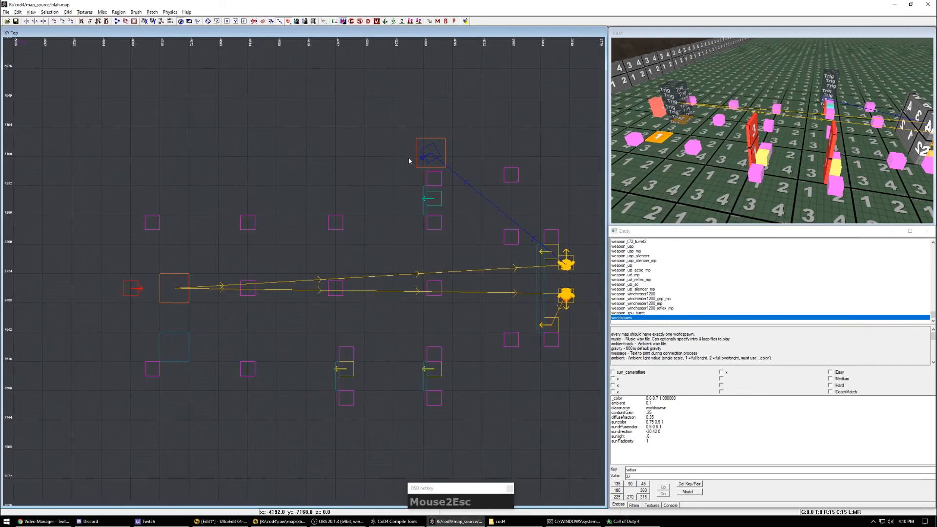
{"action": "left_click", "coordinate": [436, 160], "text": "shift"}
{"action": "mouse_move", "coordinate": [436, 160]}
{"action": "left_mouse_down"}
{"action": "mouse_move", "coordinate": [176, 303]}
{"action": "mouse_move", "coordinate": [182, 357]}
{"action": "left_mouse_up"}
{"action": "right_click_drag", "start_coordinate": [310, 311], "coordinate": [281, 304]}
{"action": "key", "text": "Escape"}
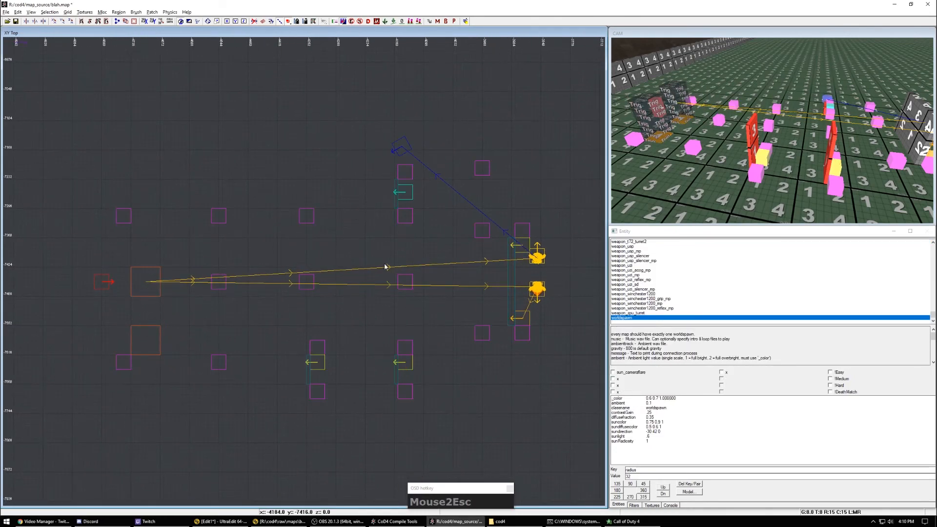
{"action": "scroll", "coordinate": [393, 265], "scroll_direction": "down", "scroll_amount": 2}
{"action": "right_click_drag", "start_coordinate": [464, 302], "coordinate": [485, 305]}
{"action": "scroll", "coordinate": [474, 309], "scroll_direction": "up", "scroll_amount": 2}
{"action": "scroll", "coordinate": [504, 312], "scroll_direction": "down", "scroll_amount": 3}
{"action": "key", "text": "ctrl+s"}
{"action": "scroll", "coordinate": [463, 291], "scroll_direction": "up", "scroll_amount": 3}
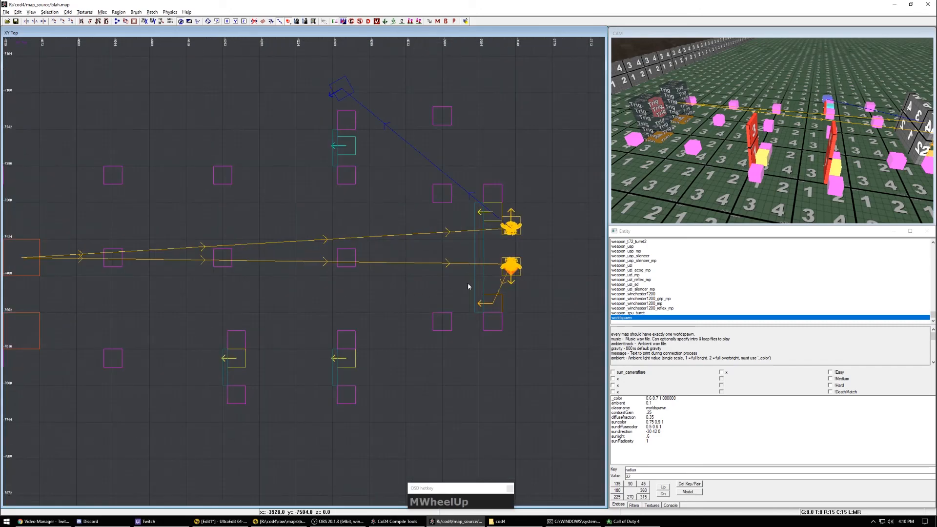
Step: Delete the color trigger below the spawner trigger
{"action": "right_click_drag", "start_coordinate": [113, 233], "coordinate": [238, 227]}
{"action": "left_click", "coordinate": [148, 324], "text": "shift"}
{"action": "right_click_drag", "start_coordinate": [671, 139], "coordinate": [682, 137]}
{"action": "key", "text": "BackSpace"}
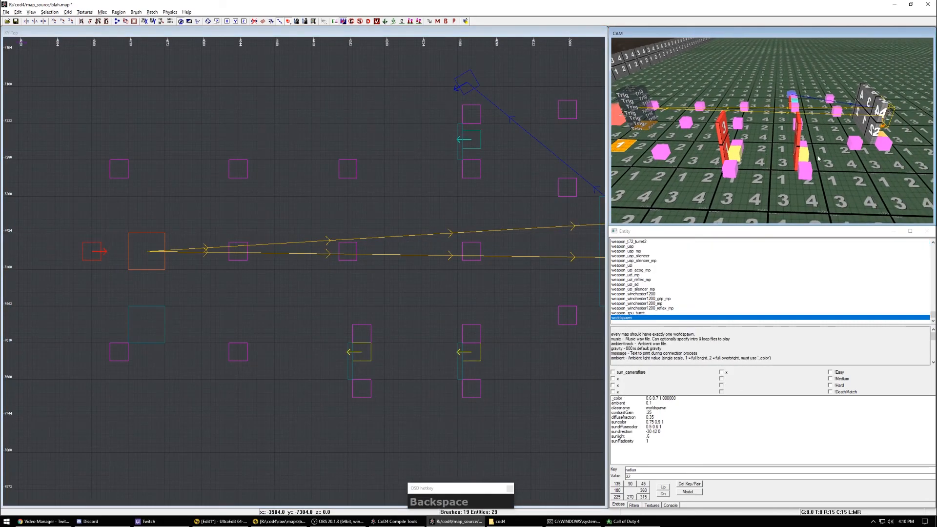
Step: Remove the script_forcecolor key from the lower enemy spawner
{"action": "left_click", "coordinate": [471, 351], "text": "shift"}
{"action": "right_click_drag", "start_coordinate": [347, 278], "coordinate": [495, 305]}
{"action": "left_click", "coordinate": [477, 275], "text": "shift"}
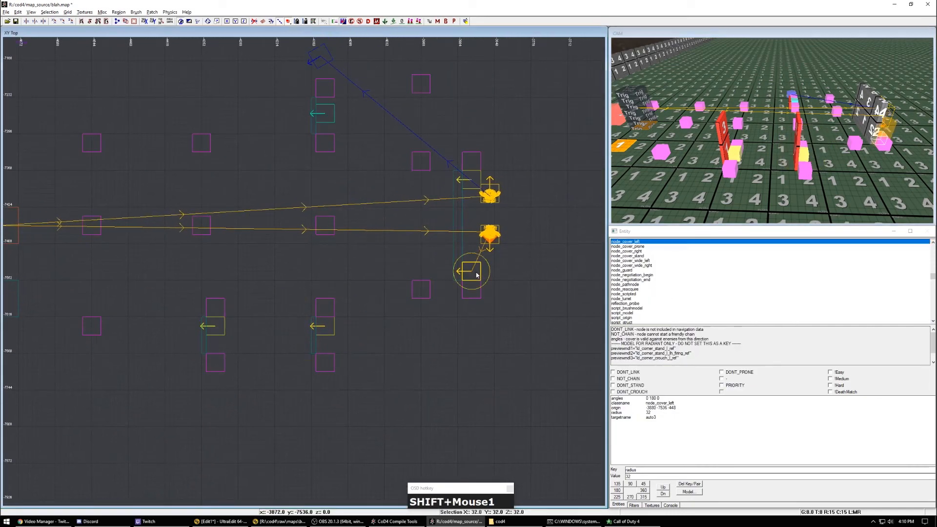
{"action": "left_click", "coordinate": [495, 242], "text": "shift"}
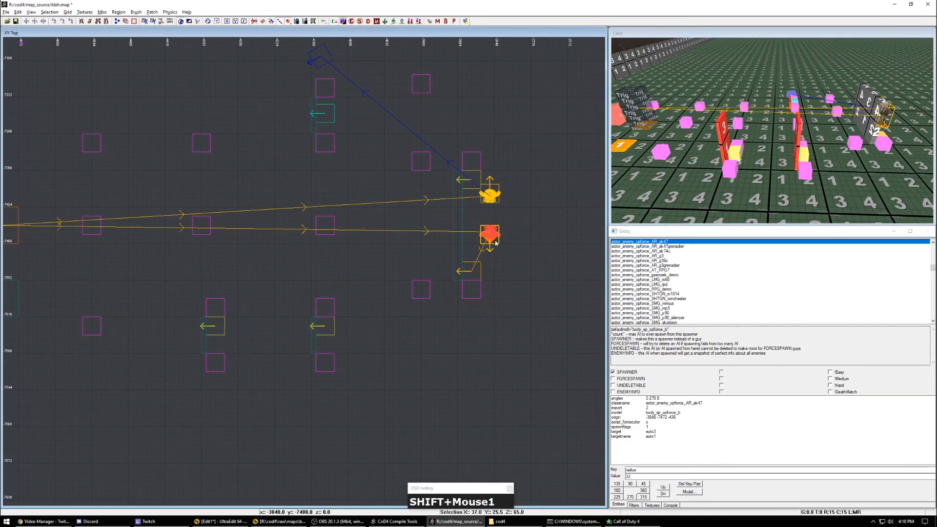
{"action": "left_click", "coordinate": [629, 423]}
{"action": "left_click", "coordinate": [693, 485]}
{"action": "right_click_drag", "start_coordinate": [378, 337], "coordinate": [364, 337]}
{"action": "key", "text": "Escape"}
Step: Delete the radius and script_color_axis keys from the yellow cover node in the lower row that is nearest the spawners
{"action": "left_click", "coordinate": [313, 327], "text": "shift"}
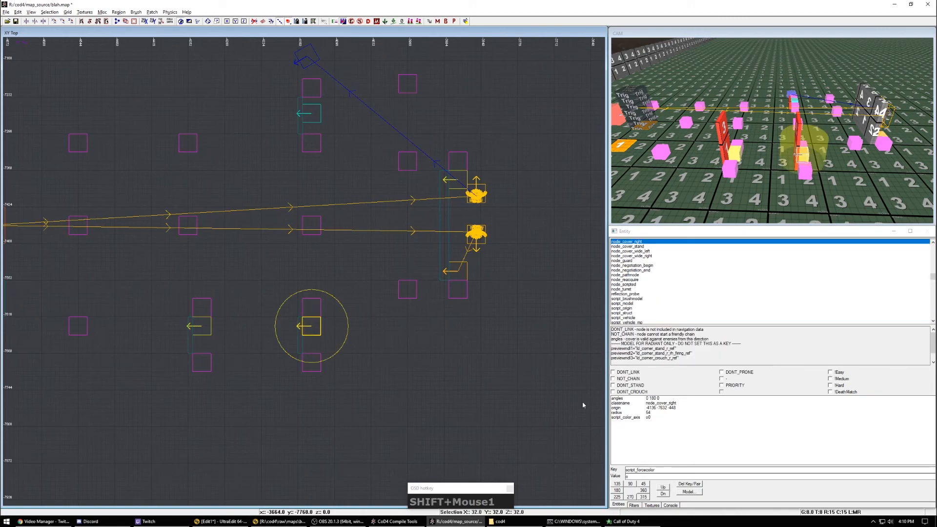
{"action": "left_click", "coordinate": [627, 407]}
{"action": "left_click", "coordinate": [637, 413]}
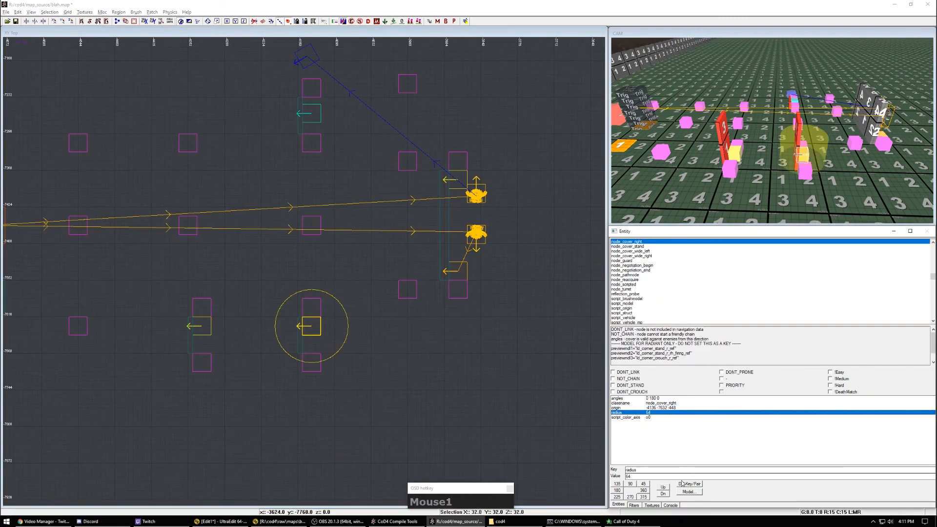
{"action": "left_click", "coordinate": [689, 484]}
{"action": "left_click", "coordinate": [636, 413]}
{"action": "left_click", "coordinate": [693, 484]}
{"action": "key", "text": "Escape"}
Step: Add a script_delay of 5 to the cover node targeted by the lower spawner and save the map
{"action": "right_click_drag", "start_coordinate": [478, 300], "coordinate": [522, 289]}
{"action": "left_click", "coordinate": [517, 244], "text": "shift"}
{"action": "left_click", "coordinate": [503, 285], "text": "shift"}
{"action": "key", "text": "Escape"}
{"action": "left_click", "coordinate": [504, 286], "text": "shift"}
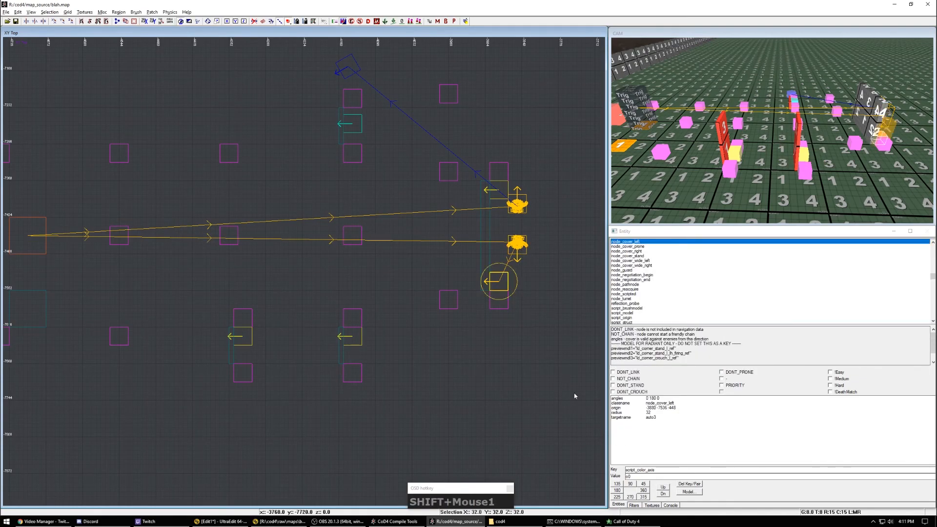
{"action": "left_click", "coordinate": [684, 471]}
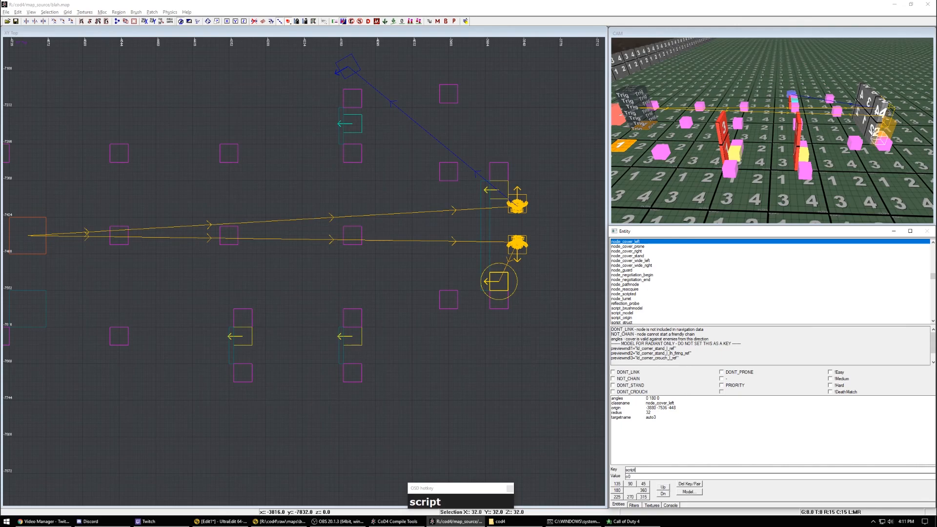
{"action": "key", "text": "Return"}
{"action": "key", "text": "Escape"}
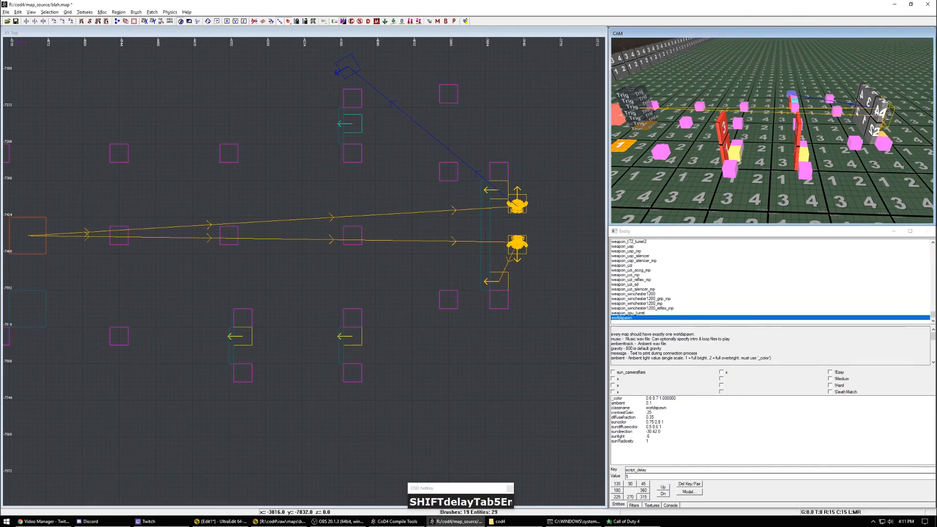
{"action": "key", "text": "ctrl+s"}
Step: Switch to UltraEdit and open the _spawner.gsc script from the maps folder
{"action": "left_click", "coordinate": [279, 522]}
{"action": "left_click_drag", "start_coordinate": [670, 223], "coordinate": [665, 219]}
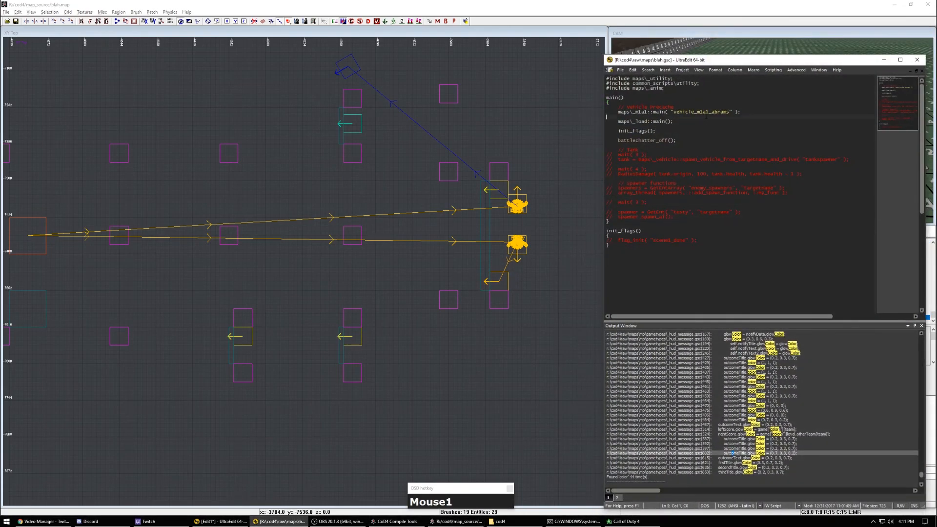
{"action": "key", "text": "ctrl+o"}
{"action": "type", "text": "Spawn"}
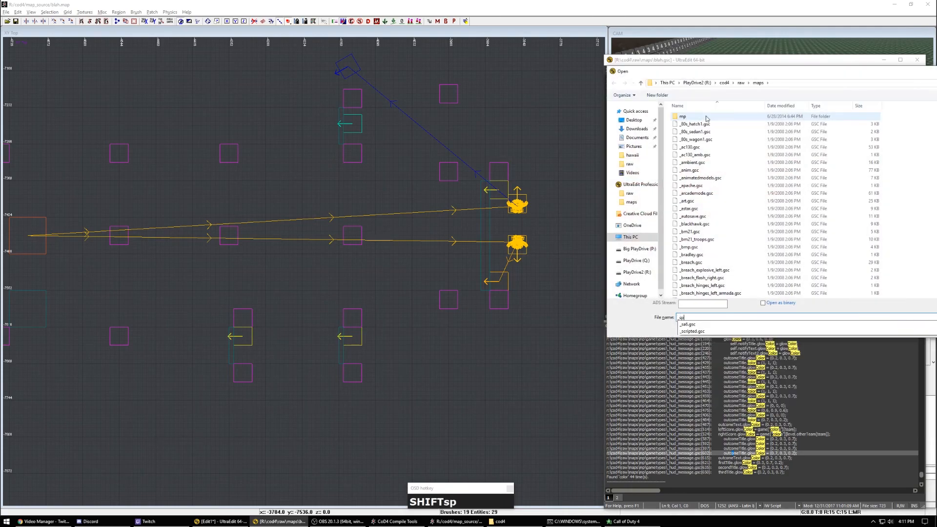
{"action": "key", "text": "Down"}
{"action": "left_click", "coordinate": [693, 250]}
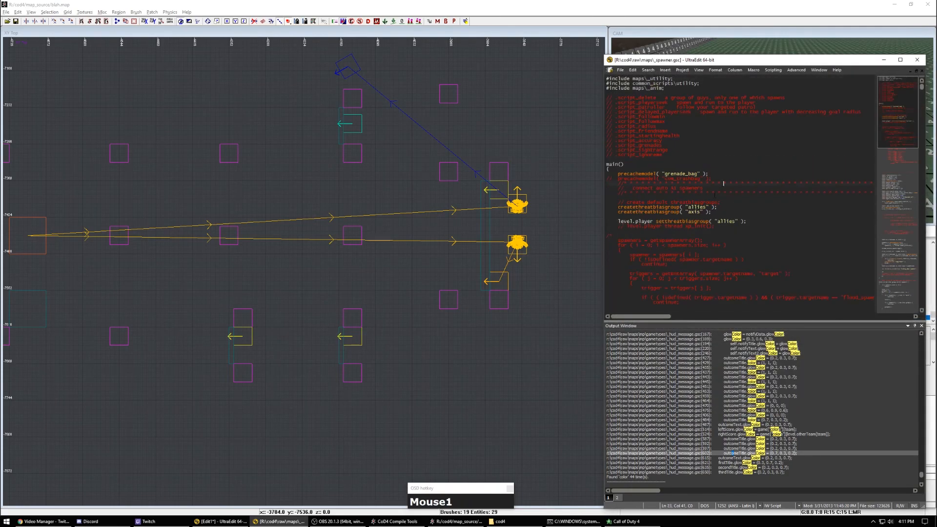
Step: Skim the main function of the spawner script and search the file for think_action
{"action": "scroll", "coordinate": [694, 250], "scroll_direction": "down", "scroll_amount": 5}
{"action": "scroll", "coordinate": [694, 250], "scroll_direction": "down", "scroll_amount": 5}
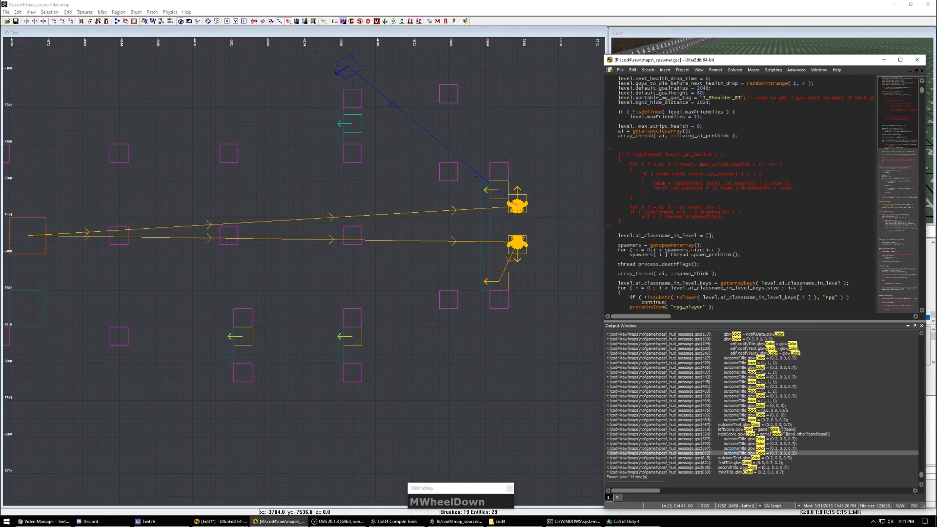
{"action": "scroll", "coordinate": [693, 250], "scroll_direction": "down", "scroll_amount": 6}
{"action": "scroll", "coordinate": [709, 238], "scroll_direction": "down", "scroll_amount": 4}
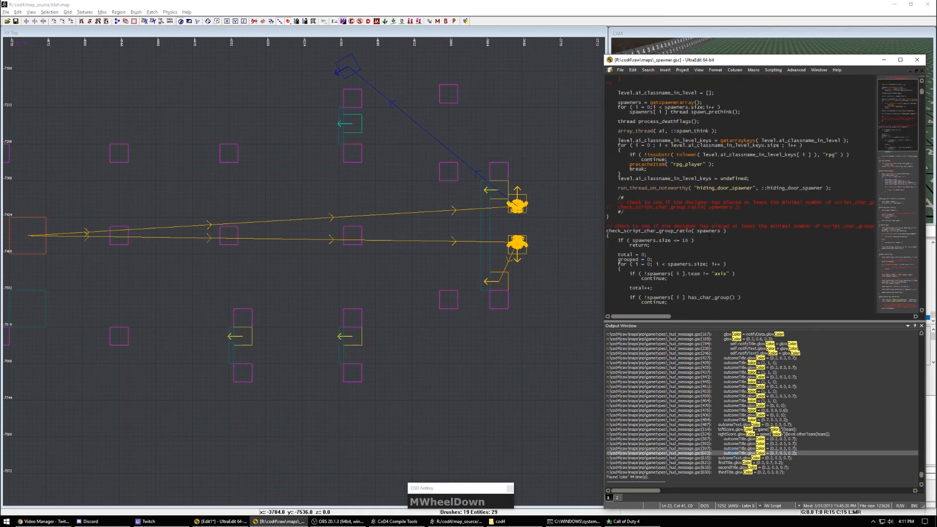
{"action": "scroll", "coordinate": [653, 207], "scroll_direction": "down", "scroll_amount": 5}
{"action": "left_click", "coordinate": [653, 207]}
{"action": "key", "text": "ctrl+f"}
{"action": "type", "text": "think_action"}
{"action": "key", "text": "Return"}
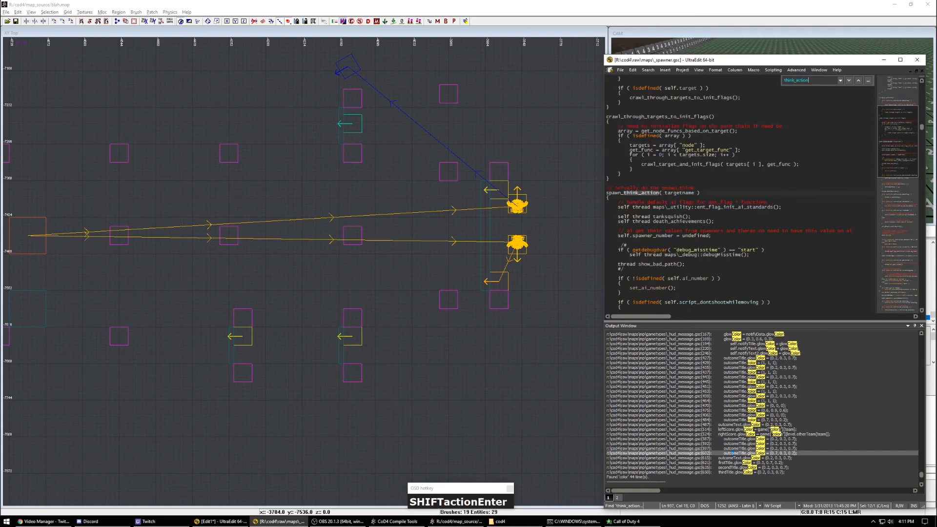
Step: Read through the spawn_think_action function, including the script_playerseek check, down to the target node handling
{"action": "key", "text": "Escape"}
{"action": "scroll", "coordinate": [761, 175], "scroll_direction": "down", "scroll_amount": 3}
{"action": "double_click", "coordinate": [634, 149]}
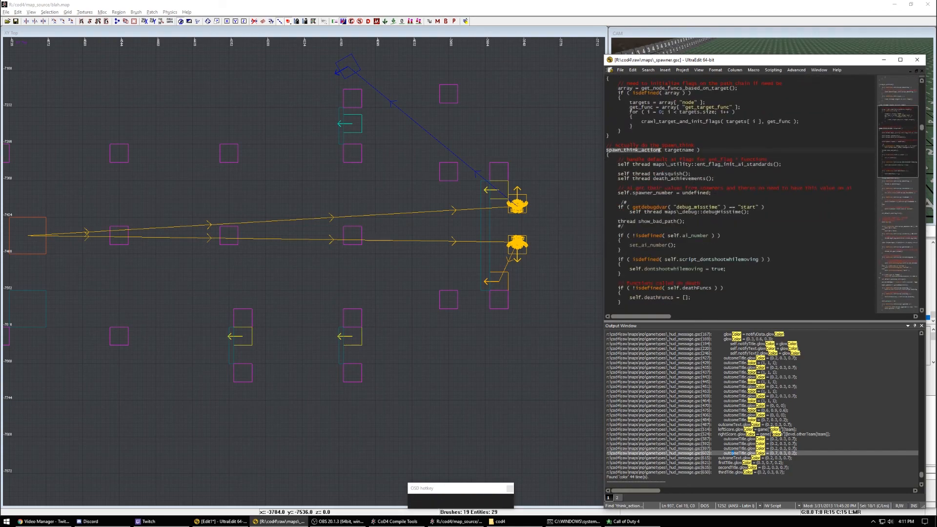
{"action": "scroll", "coordinate": [686, 210], "scroll_direction": "down", "scroll_amount": 15}
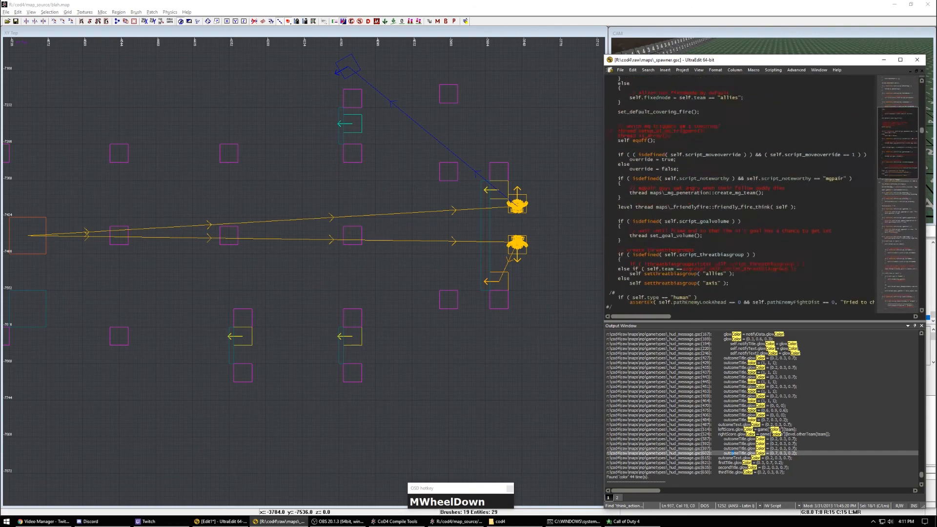
{"action": "scroll", "coordinate": [686, 210], "scroll_direction": "down", "scroll_amount": 10}
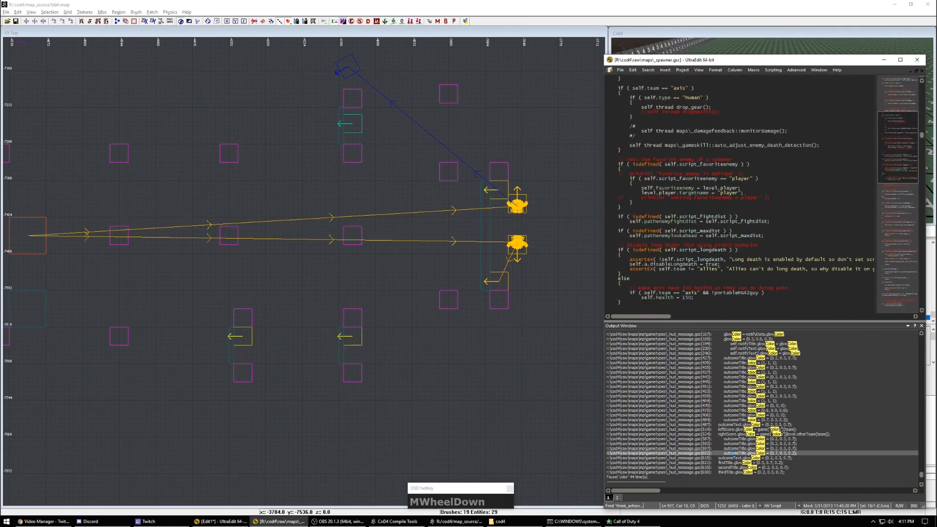
{"action": "scroll", "coordinate": [686, 211], "scroll_direction": "down", "scroll_amount": 16}
{"action": "left_click", "coordinate": [686, 240]}
{"action": "double_click", "coordinate": [685, 235]}
{"action": "scroll", "coordinate": [685, 235], "scroll_direction": "down", "scroll_amount": 11}
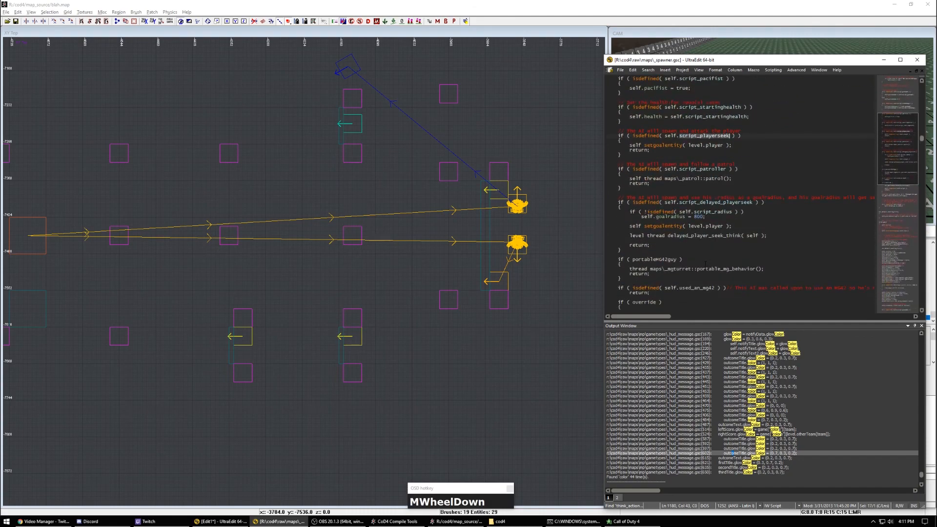
{"action": "scroll", "coordinate": [685, 236], "scroll_direction": "down", "scroll_amount": 8}
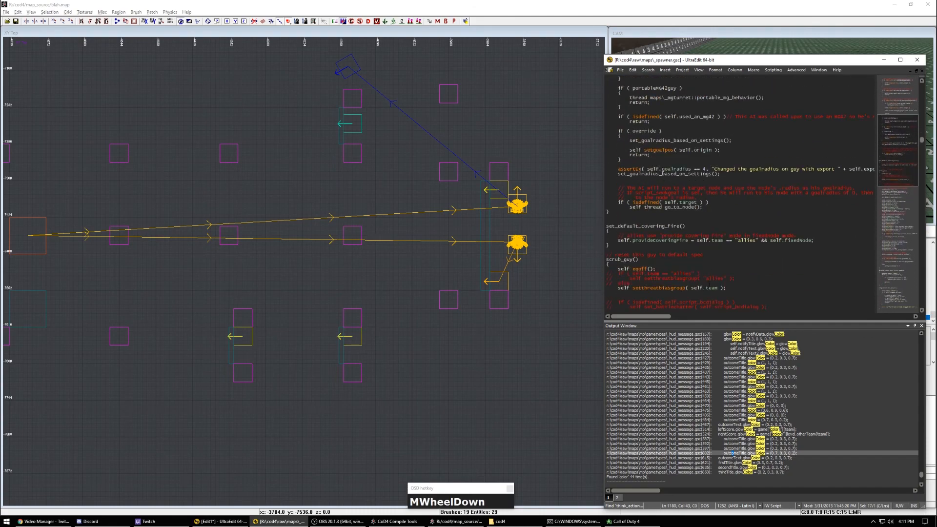
Step: Look up the go_to_node function in the script and follow it to the definition of go_to_node_using_funcs
{"action": "double_click", "coordinate": [681, 207]}
{"action": "key", "text": "F3"}
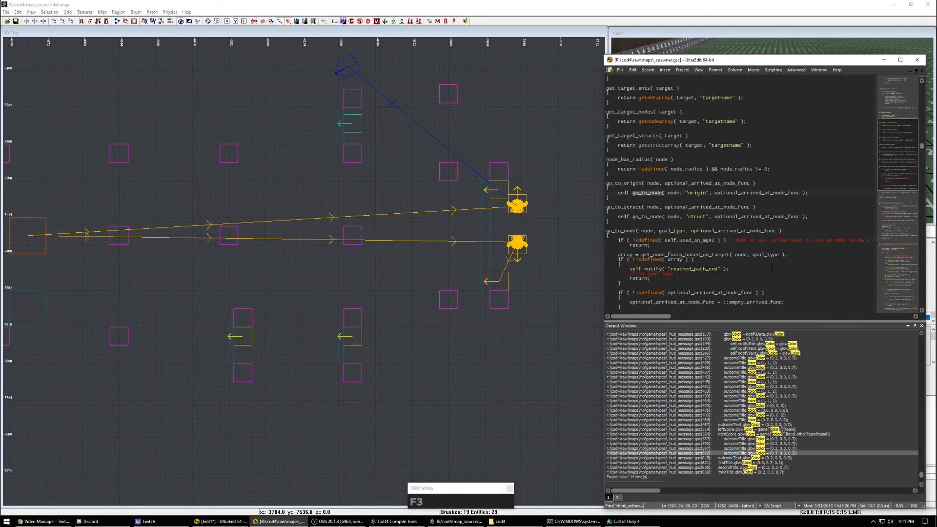
{"action": "key", "text": "F3"}
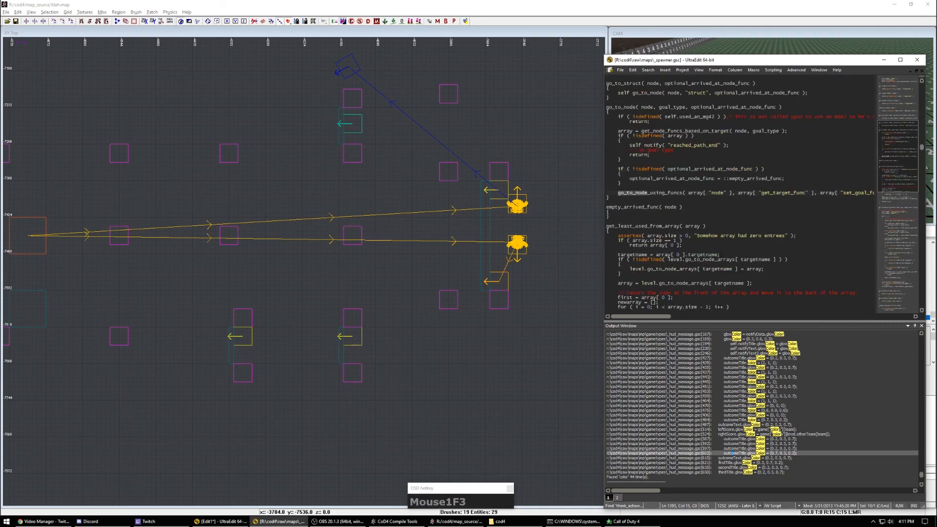
{"action": "double_click", "coordinate": [661, 193]}
{"action": "key", "text": "F3"}
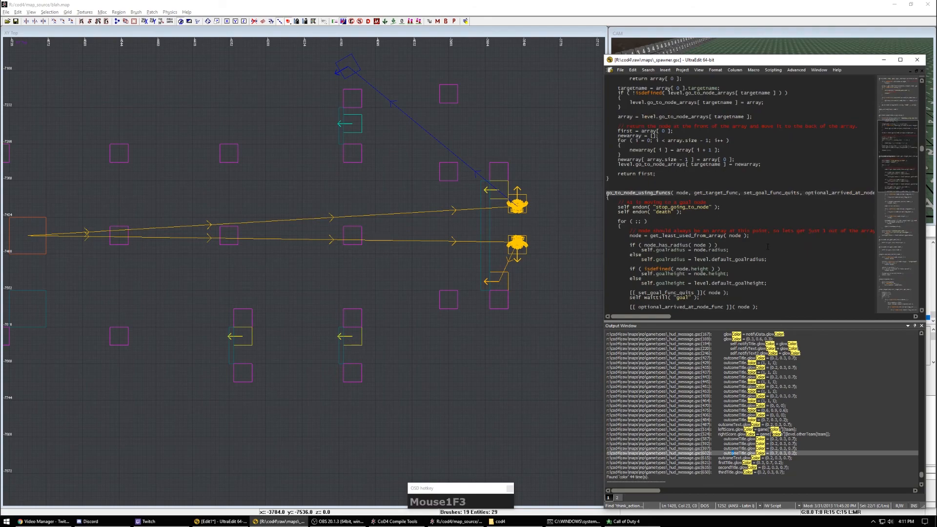
Step: Examine how go_to_node_using_funcs assigns self.goalradius from the node and calls set_goal_func_quits
{"action": "scroll", "coordinate": [768, 246], "scroll_direction": "down", "scroll_amount": 4}
{"action": "left_click", "coordinate": [666, 188]}
{"action": "double_click", "coordinate": [666, 189]}
{"action": "left_click", "coordinate": [678, 190]}
{"action": "left_click_drag", "start_coordinate": [641, 193], "coordinate": [686, 193]}
{"action": "scroll", "coordinate": [686, 193], "scroll_direction": "down", "scroll_amount": 4}
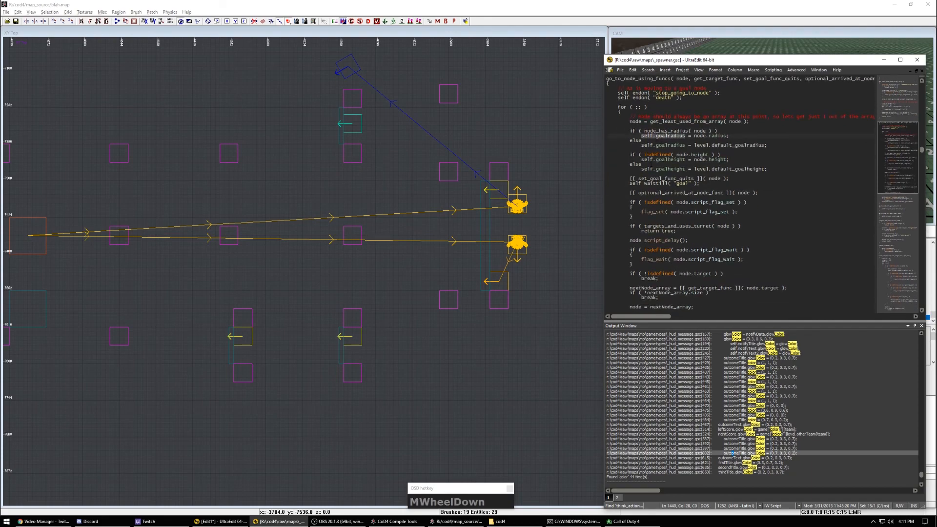
{"action": "double_click", "coordinate": [666, 179]}
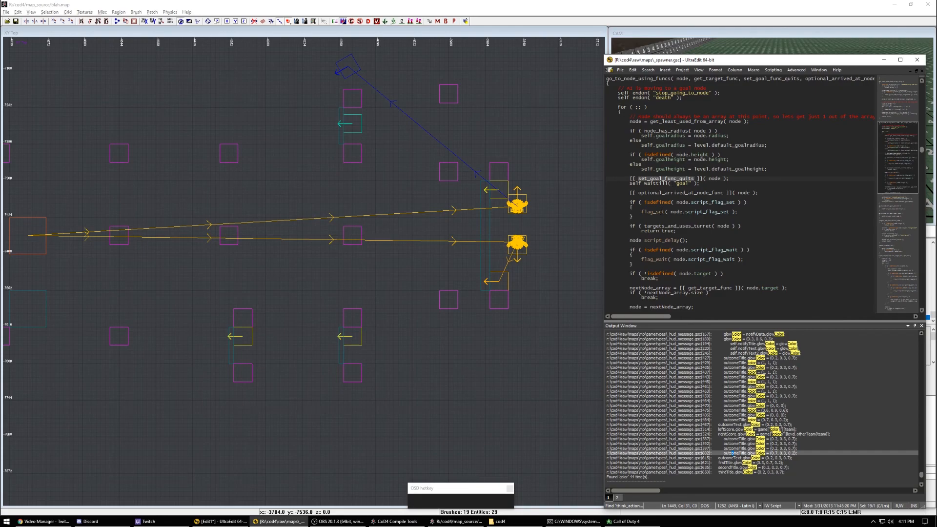
Step: Check the keys of the lower spawner's cover node in the map editor, and highlight the self waittill( "goal" ) line in the script
{"action": "right_click_drag", "start_coordinate": [471, 287], "coordinate": [483, 270]}
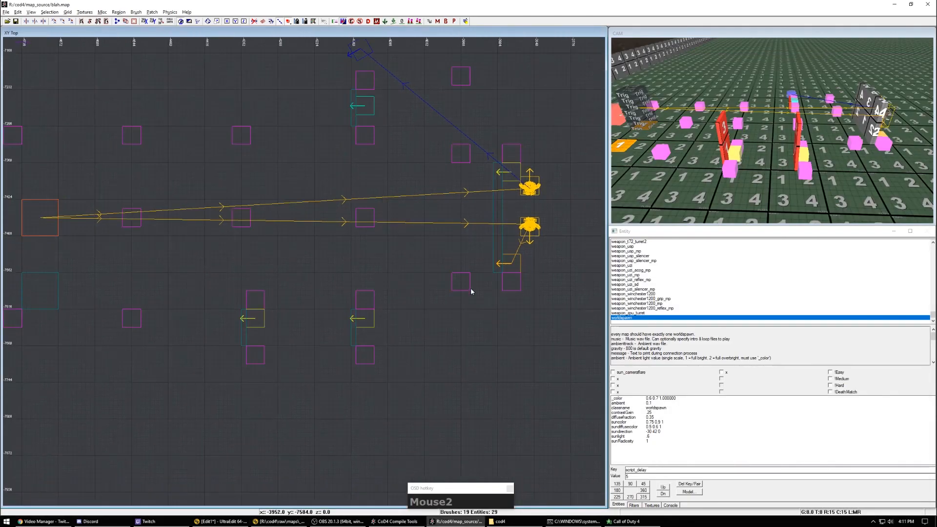
{"action": "left_click", "coordinate": [510, 266], "text": "shift"}
{"action": "right_click_drag", "start_coordinate": [536, 287], "coordinate": [551, 256]}
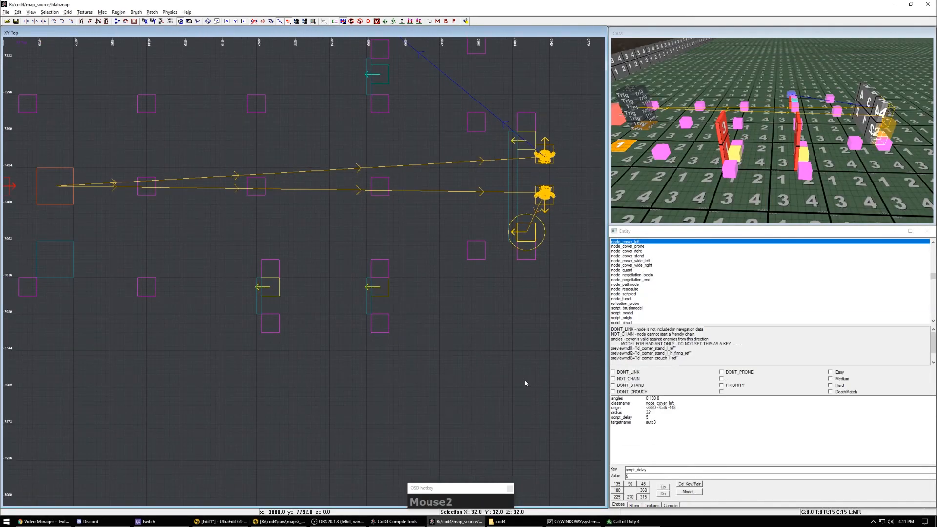
{"action": "key", "text": "alt+Tab"}
{"action": "left_click", "coordinate": [660, 183]}
{"action": "left_click_drag", "start_coordinate": [699, 183], "coordinate": [636, 183]}
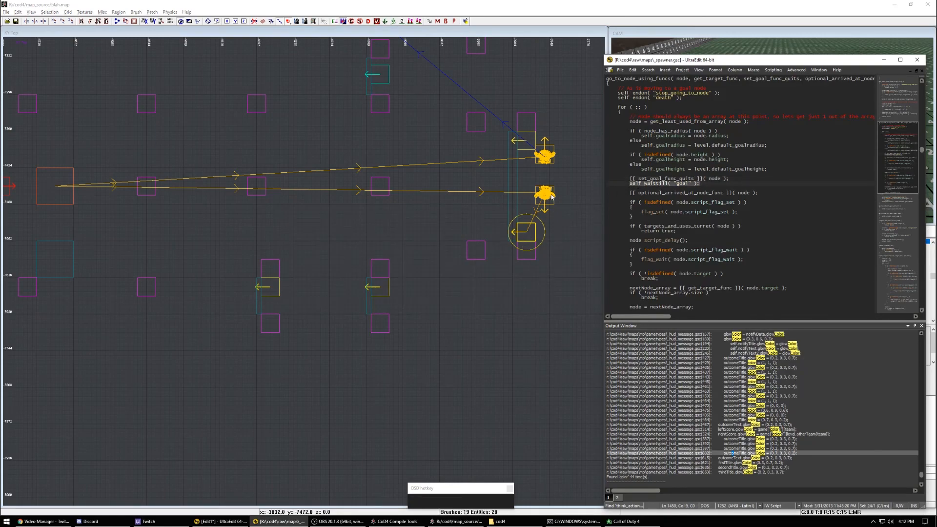
Step: Inspect the radius circle of the lower spawner's cover node up close in the map editor and deselect the node
{"action": "right_click", "coordinate": [553, 197]}
{"action": "scroll", "coordinate": [462, 251], "scroll_direction": "up", "scroll_amount": 6}
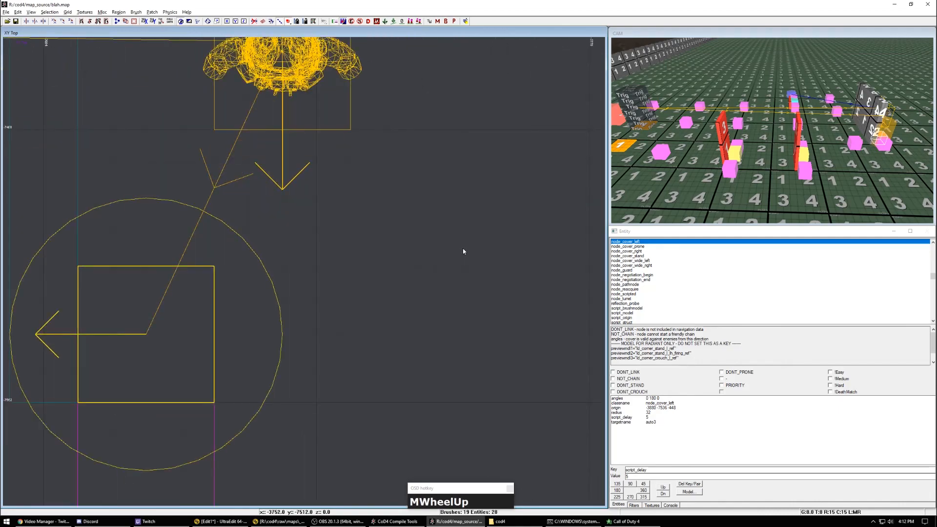
{"action": "right_click_drag", "start_coordinate": [462, 249], "coordinate": [481, 291]}
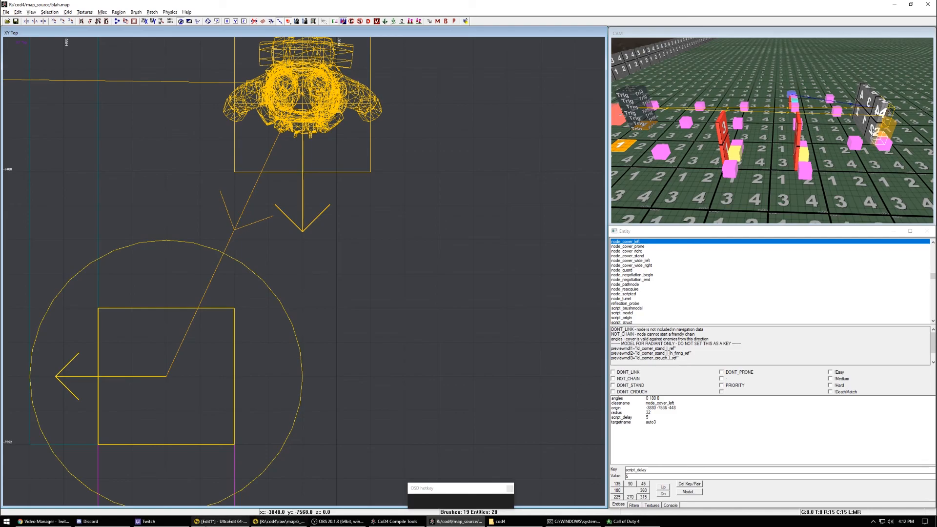
{"action": "right_click_drag", "start_coordinate": [223, 401], "coordinate": [271, 276]}
{"action": "scroll", "coordinate": [283, 268], "scroll_direction": "down", "scroll_amount": 3}
{"action": "key", "text": "Escape"}
{"action": "scroll", "coordinate": [260, 310], "scroll_direction": "down", "scroll_amount": 3}
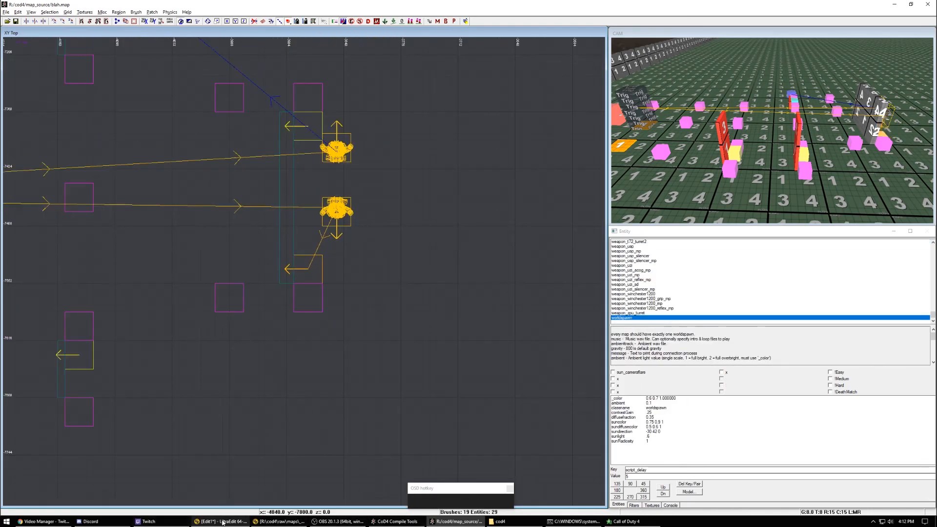
Step: Review the optional_arrived_at_node_func and script_delay calls in the script alongside the lower spawner's cover node in the map editor
{"action": "left_click", "coordinate": [281, 521]}
{"action": "left_click_drag", "start_coordinate": [700, 188], "coordinate": [786, 194]}
{"action": "right_click_drag", "start_coordinate": [381, 293], "coordinate": [403, 269]}
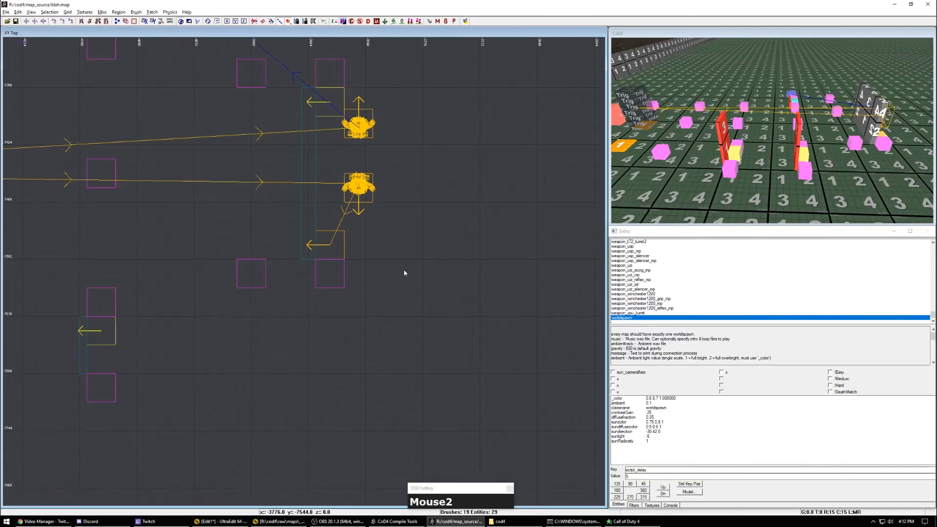
{"action": "left_click", "coordinate": [338, 248], "text": "shift"}
{"action": "key", "text": "alt+Tab"}
{"action": "scroll", "coordinate": [698, 157], "scroll_direction": "down", "scroll_amount": 2}
{"action": "double_click", "coordinate": [662, 212]}
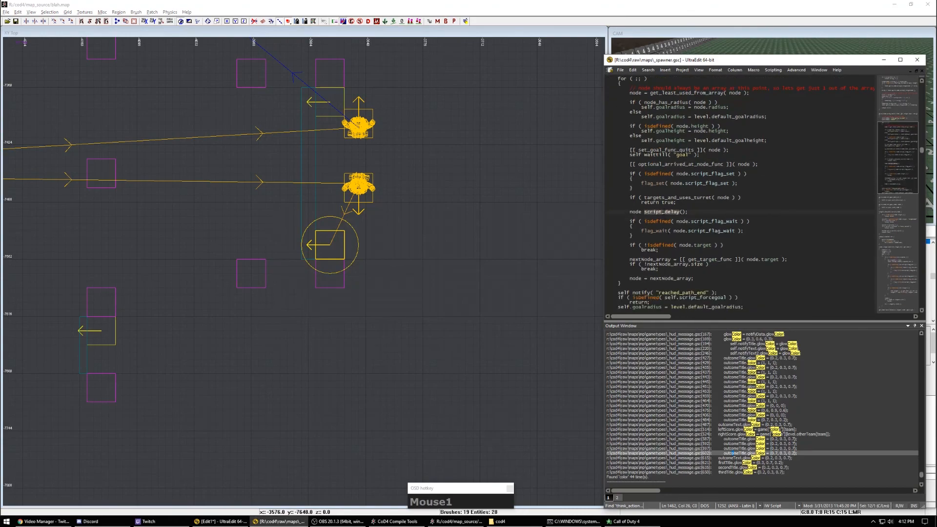
Step: Revisit the cover node's keys and the paused game, and highlight the nextNode_array target lines in the spawner script
{"action": "right_click_drag", "start_coordinate": [386, 272], "coordinate": [405, 256]}
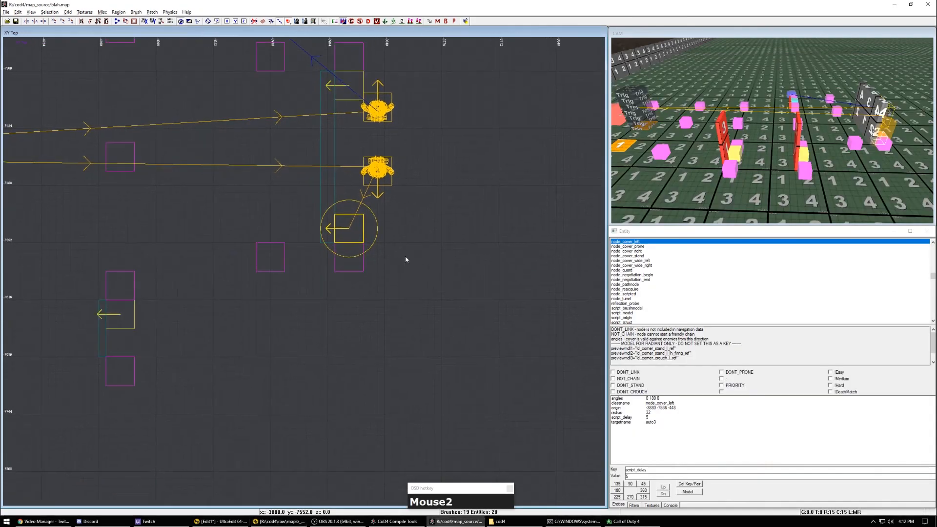
{"action": "left_click", "coordinate": [542, 435]}
{"action": "key", "text": "alt+Tab"}
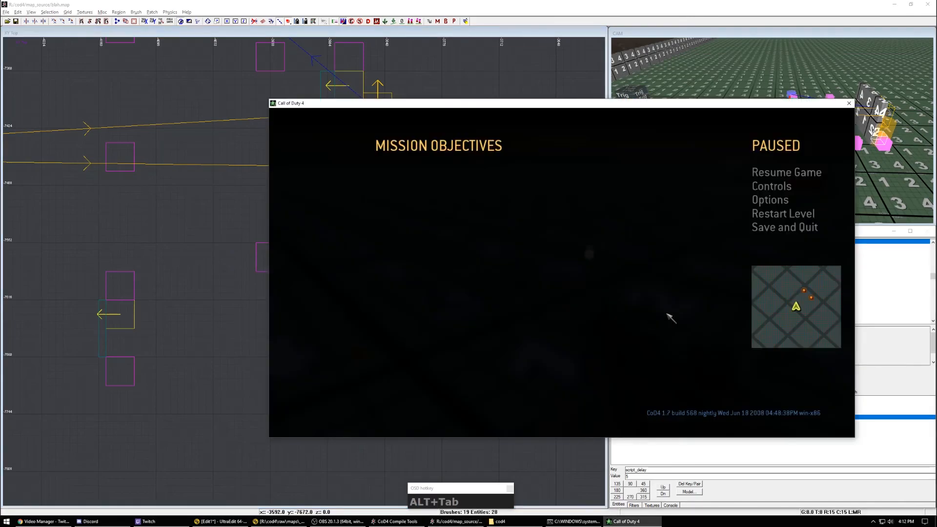
{"action": "left_click", "coordinate": [279, 521]}
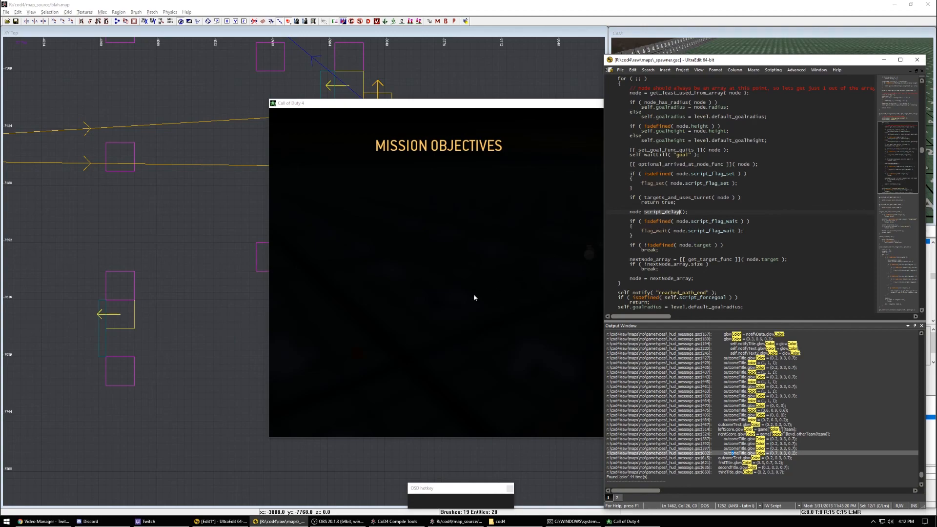
{"action": "left_click_drag", "start_coordinate": [709, 264], "coordinate": [607, 259]}
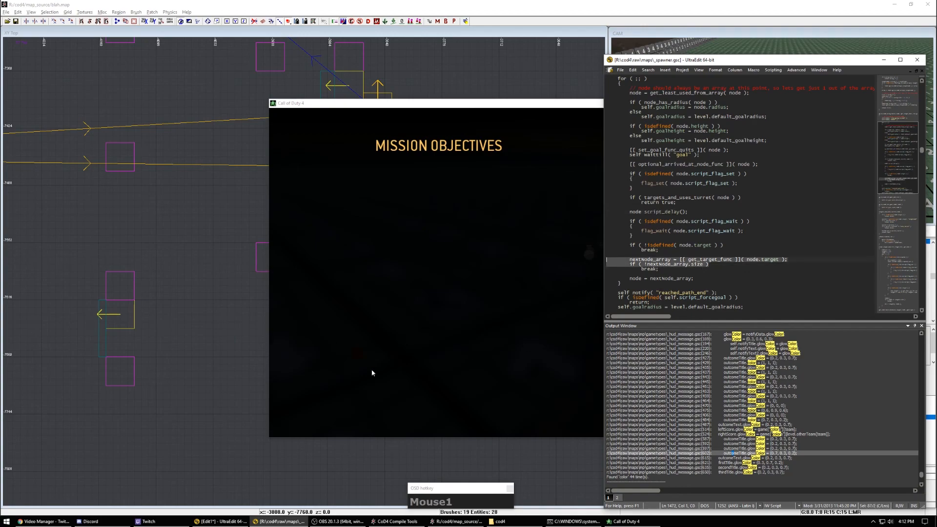
Step: Back in the map editor, link the lower spawner's first cover node to the node_cover_right node at the next wall as its target
{"action": "right_click_drag", "start_coordinate": [211, 354], "coordinate": [246, 343]}
{"action": "key", "text": "Escape"}
{"action": "left_click", "coordinate": [390, 217], "text": "shift"}
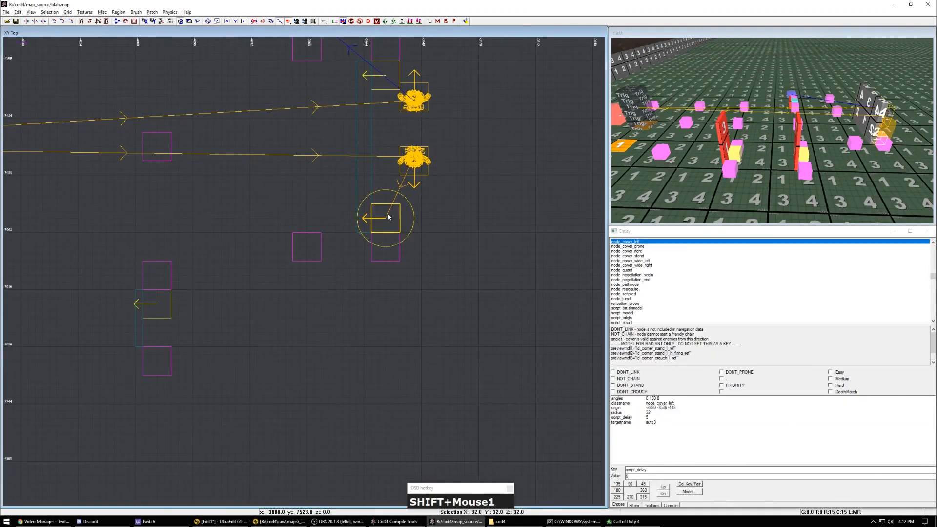
{"action": "left_click", "coordinate": [162, 309], "text": "shift"}
{"action": "key", "text": "w"}
Step: Add the keys script_delay_min with value 1 and script_delay_max with value 10 to the second cover node
{"action": "left_click", "coordinate": [659, 469]}
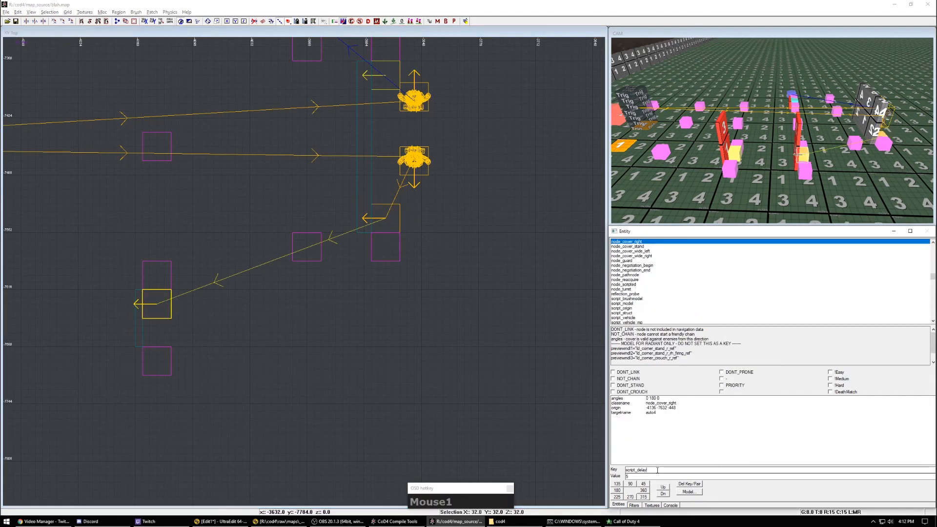
{"action": "type", "text": "_min"}
{"action": "key", "text": "Tab"}
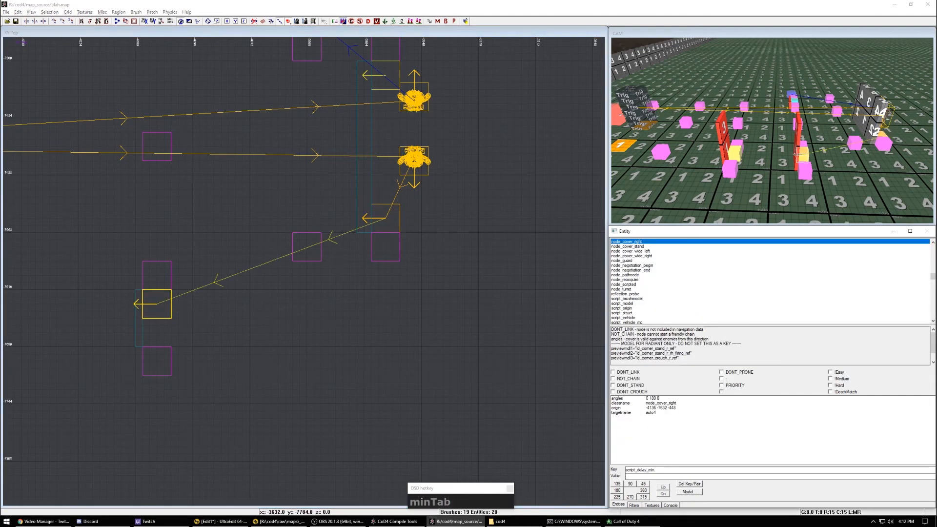
{"action": "type", "text": "1"}
{"action": "key", "text": "Return"}
{"action": "left_click", "coordinate": [659, 470]}
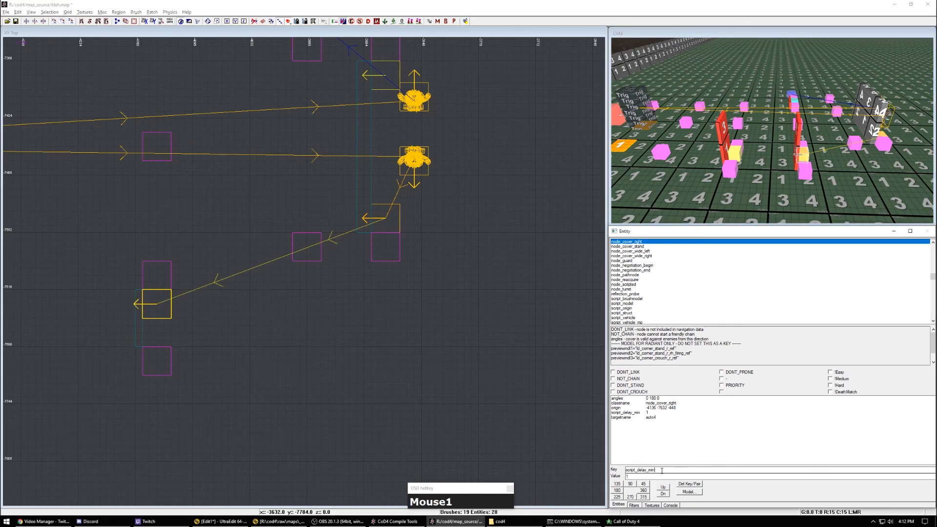
{"action": "key", "text": "BackSpace"}
{"action": "key", "text": "BackSpace"}
{"action": "key", "text": "BackSpace"}
{"action": "type", "text": "max"}
{"action": "key", "text": "Tab"}
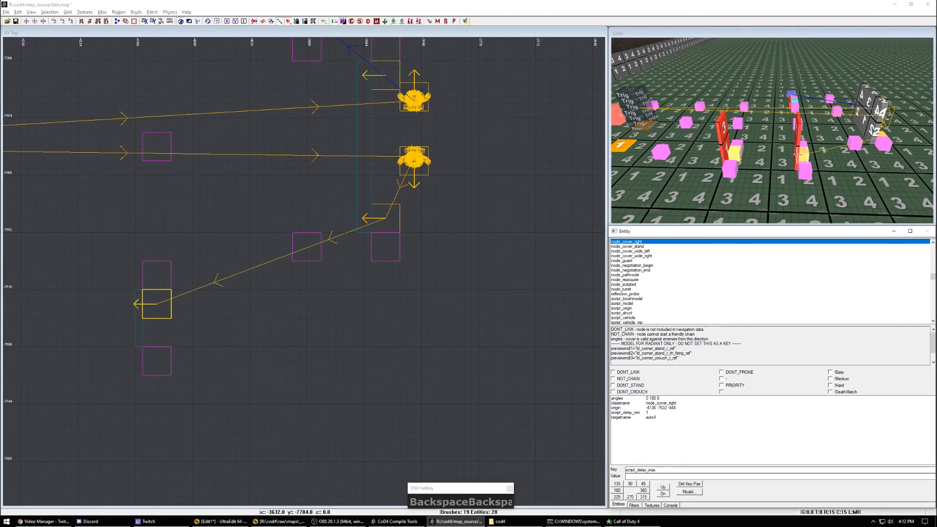
{"action": "type", "text": "10"}
Step: Add a radius of 32 to the second cover node in the lower spawner's chain
{"action": "right_click_drag", "start_coordinate": [354, 318], "coordinate": [283, 311]}
{"action": "key", "text": "Escape"}
{"action": "left_click", "coordinate": [282, 311], "text": "shift"}
{"action": "left_click", "coordinate": [667, 469]}
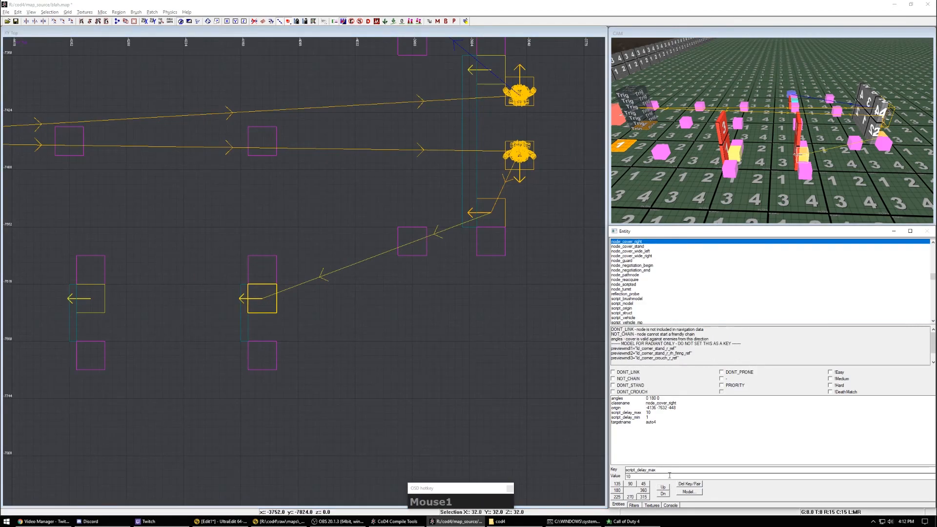
{"action": "type", "text": "32"}
{"action": "key", "text": "Return"}
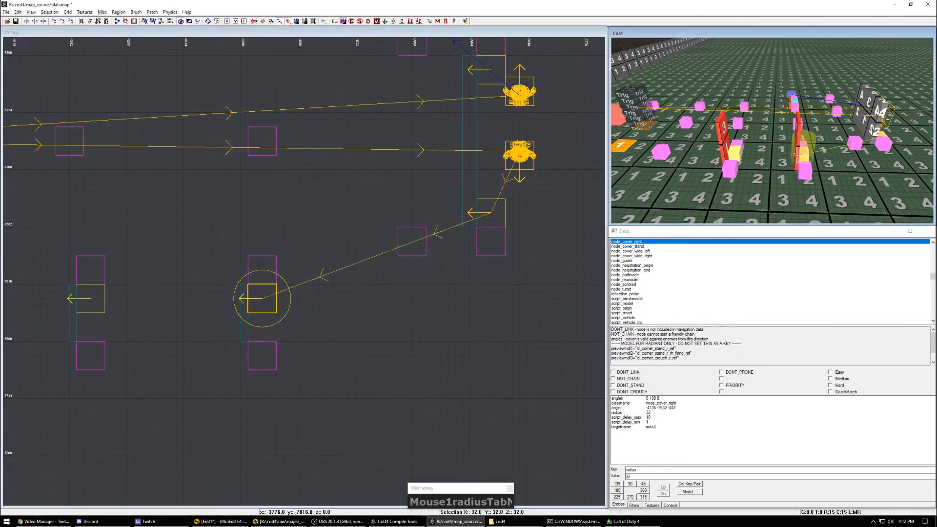
Step: Link the second cover node to the third cover node at the farthest wall as its target
{"action": "right_click_drag", "start_coordinate": [349, 390], "coordinate": [313, 303]}
{"action": "left_click", "coordinate": [303, 296], "text": "shift"}
{"action": "left_click", "coordinate": [128, 293], "text": "shift"}
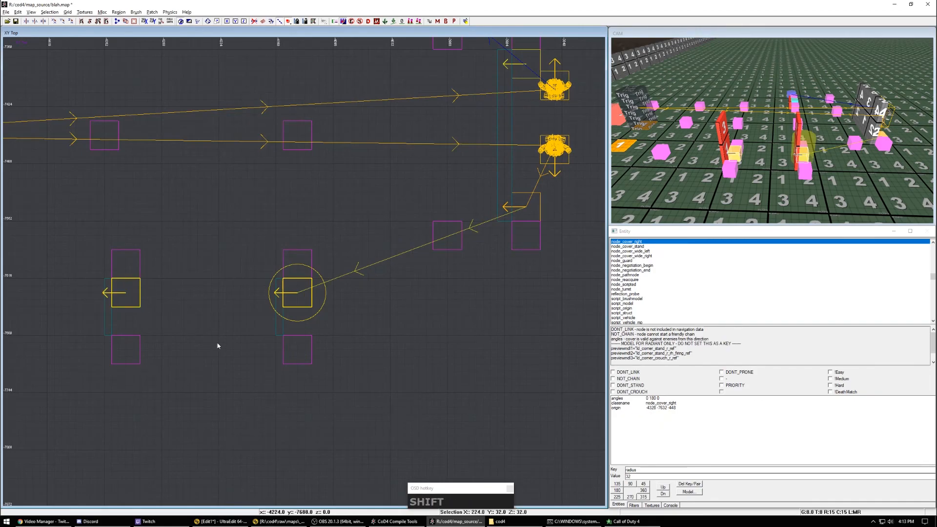
{"action": "key", "text": "w"}
{"action": "key", "text": "Escape"}
Step: Add a radius of 32 to the third cover node at the end of the chain
{"action": "left_click", "coordinate": [125, 303], "text": "shift"}
{"action": "right_click_drag", "start_coordinate": [500, 367], "coordinate": [507, 371]}
{"action": "key", "text": "Escape"}
{"action": "left_click", "coordinate": [314, 295], "text": "shift"}
{"action": "key", "text": "Escape"}
{"action": "left_click", "coordinate": [138, 296], "text": "shift"}
{"action": "left_click", "coordinate": [655, 476]}
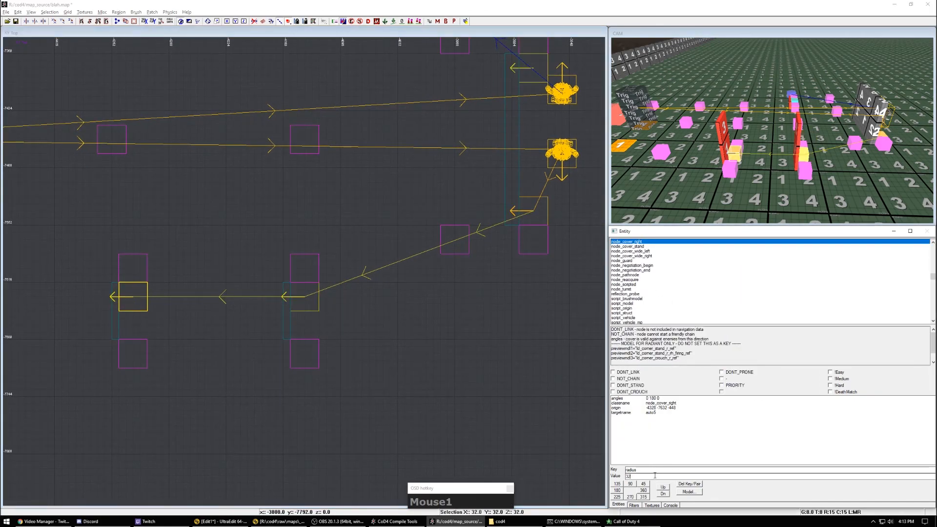
{"action": "key", "text": "Return"}
Step: Review the radius, target and script_delay keys of the first two cover nodes in the lower spawner's chain
{"action": "key", "text": "Escape"}
{"action": "left_click", "coordinate": [302, 292], "text": "shift"}
{"action": "scroll", "coordinate": [308, 313], "scroll_direction": "down", "scroll_amount": 3}
{"action": "key", "text": "Escape"}
{"action": "left_click", "coordinate": [422, 243], "text": "shift"}
{"action": "key", "text": "Escape"}
{"action": "left_click", "coordinate": [422, 243], "text": "shift"}
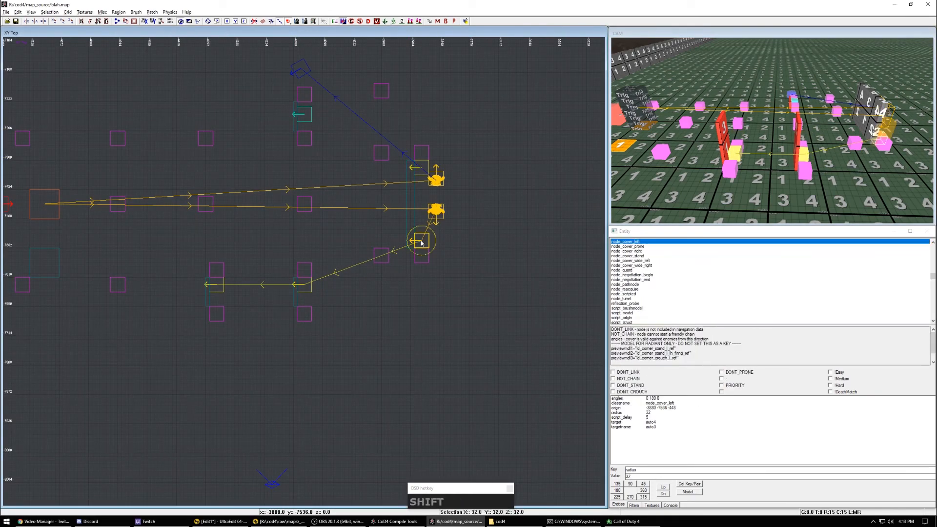
{"action": "left_click", "coordinate": [630, 417]}
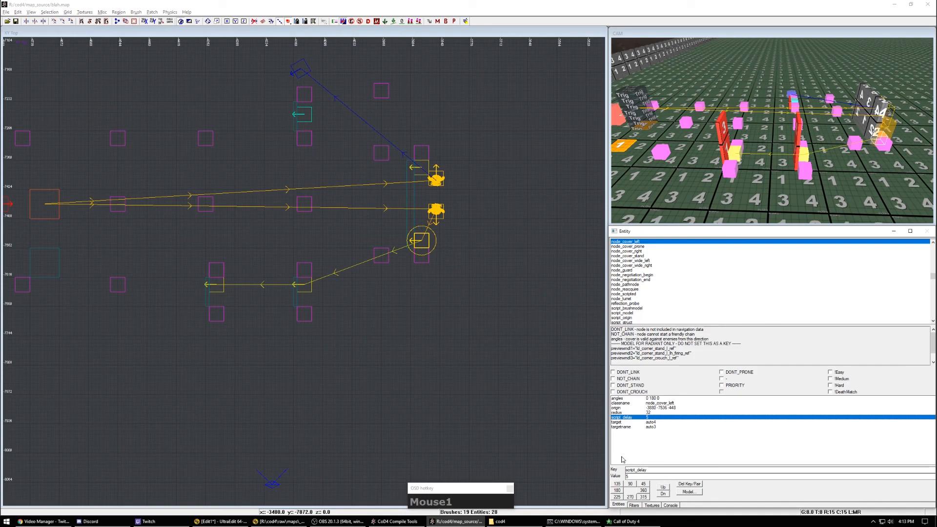
{"action": "right_click_drag", "start_coordinate": [395, 365], "coordinate": [372, 307]}
{"action": "key", "text": "Escape"}
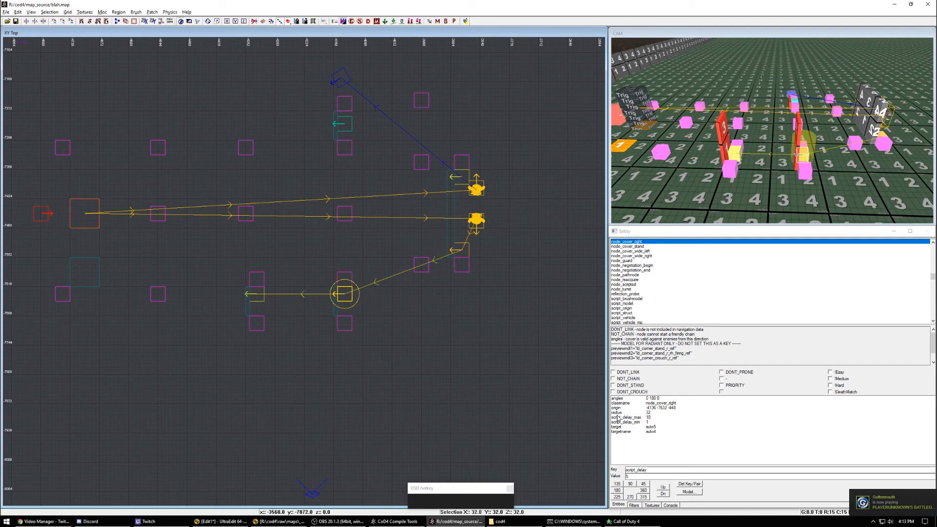
Step: Check the final cover node's keys, including its radius, and deselect it
{"action": "right_click_drag", "start_coordinate": [479, 379], "coordinate": [386, 336]}
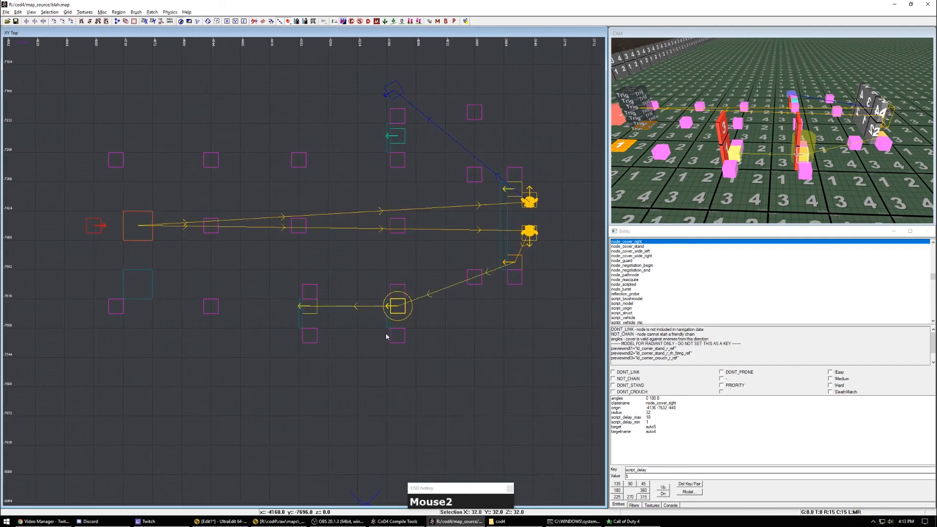
{"action": "key", "text": "Escape"}
{"action": "left_click", "coordinate": [298, 297], "text": "shift"}
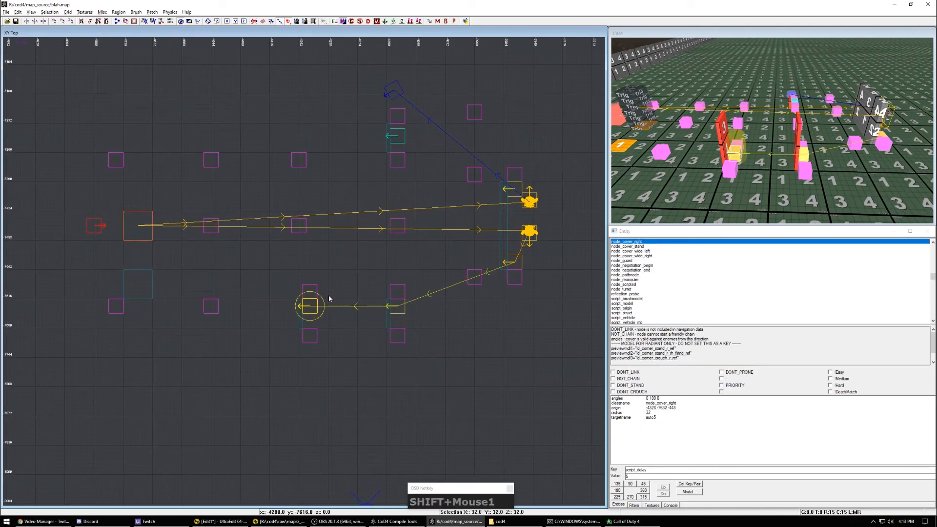
{"action": "left_click", "coordinate": [648, 412]}
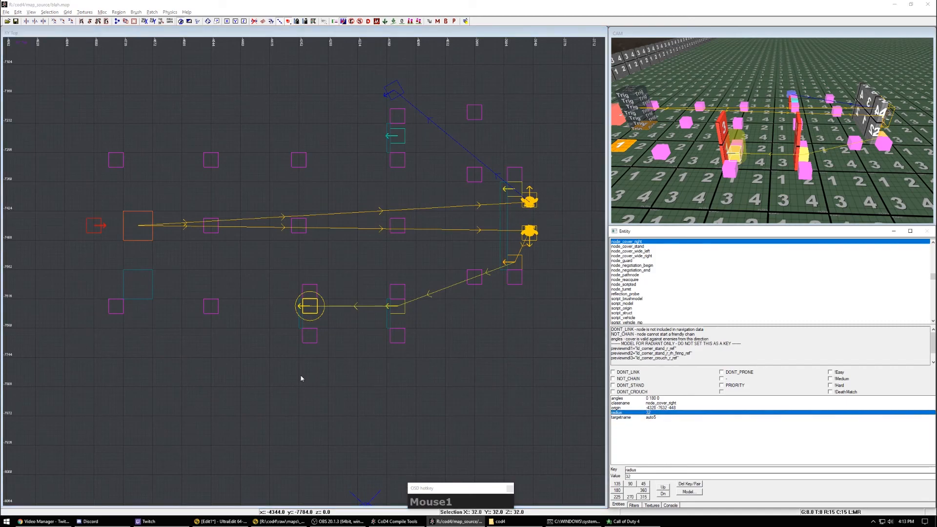
{"action": "right_click", "coordinate": [304, 304]}
{"action": "key", "text": "Escape"}
Step: Save the map and compile the BSP, lighting and paths of blah in CoD4 Compile Tools
{"action": "scroll", "coordinate": [334, 311], "scroll_direction": "down", "scroll_amount": 4}
{"action": "scroll", "coordinate": [335, 311], "scroll_direction": "up", "scroll_amount": 4}
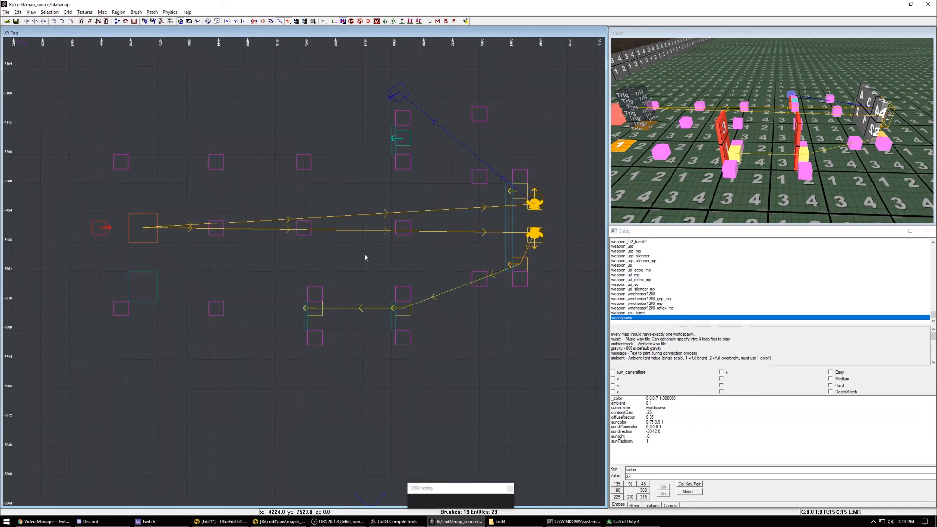
{"action": "right_click_drag", "start_coordinate": [304, 312], "coordinate": [322, 309]}
{"action": "key", "text": "ctrl+s"}
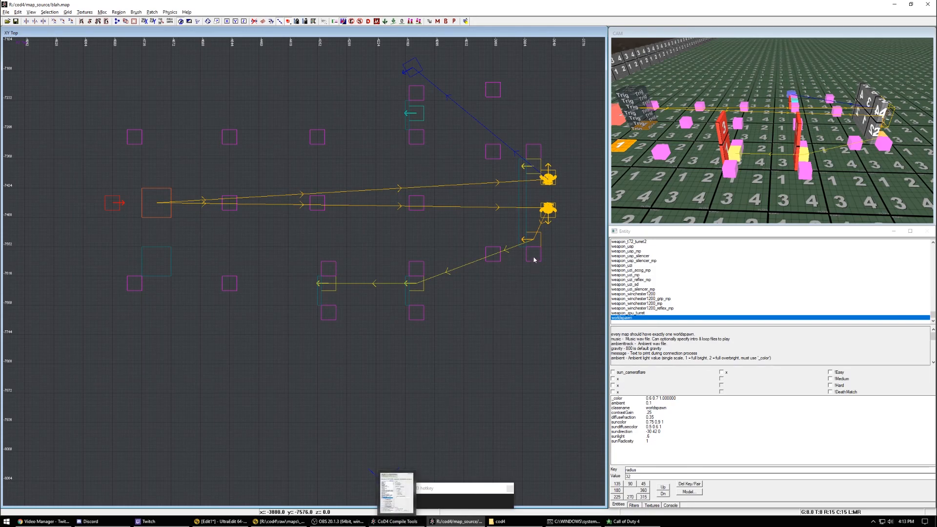
{"action": "left_click", "coordinate": [394, 521]}
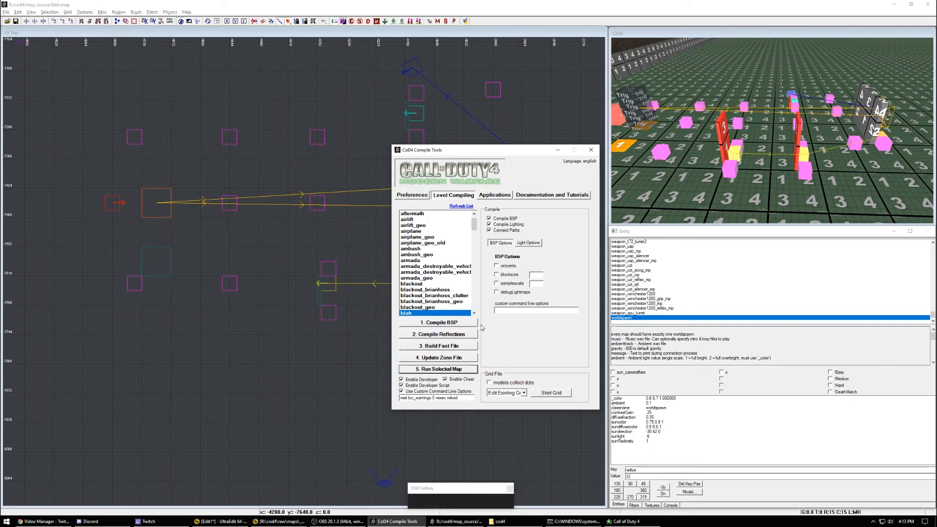
{"action": "left_click", "coordinate": [457, 322]}
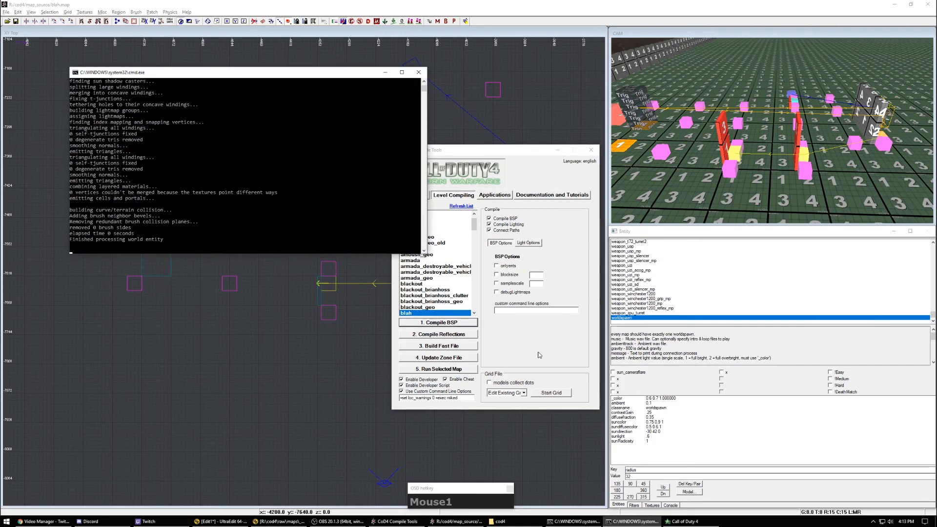
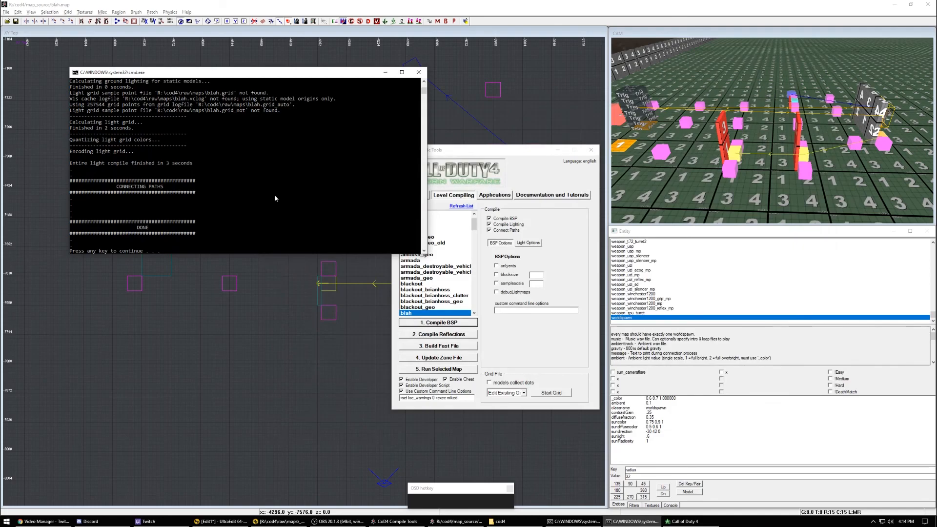
{"action": "left_click", "coordinate": [271, 176]}
{"action": "key", "text": "space"}
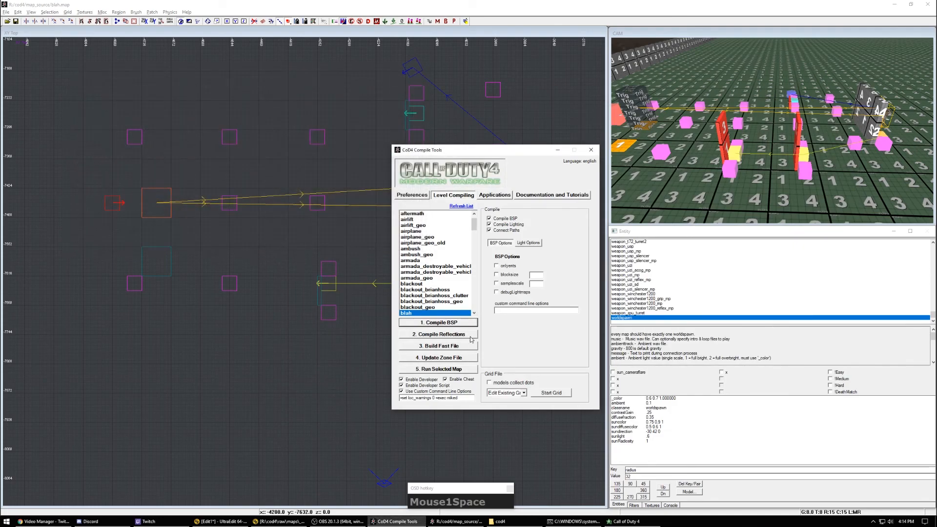
Step: Compile the reflections and build the fast file for the blah map
{"action": "left_click", "coordinate": [471, 336]}
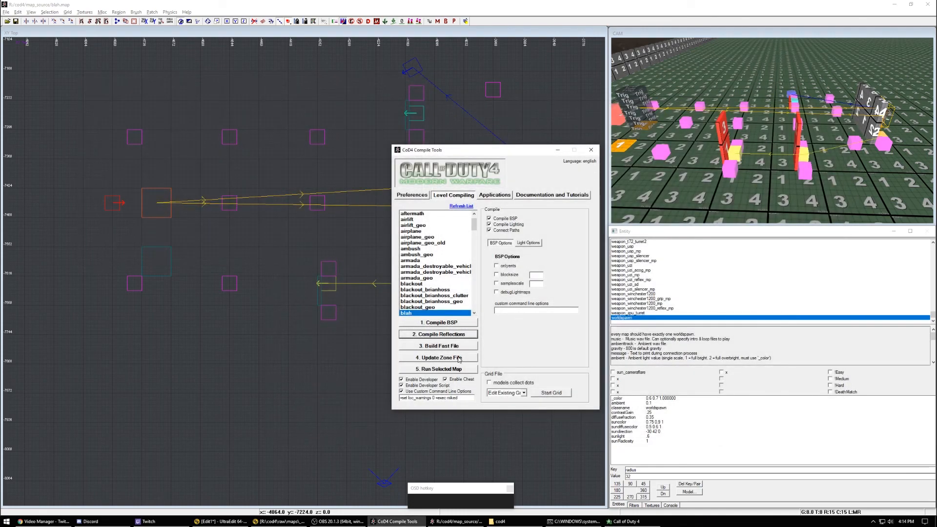
{"action": "left_click", "coordinate": [460, 348]}
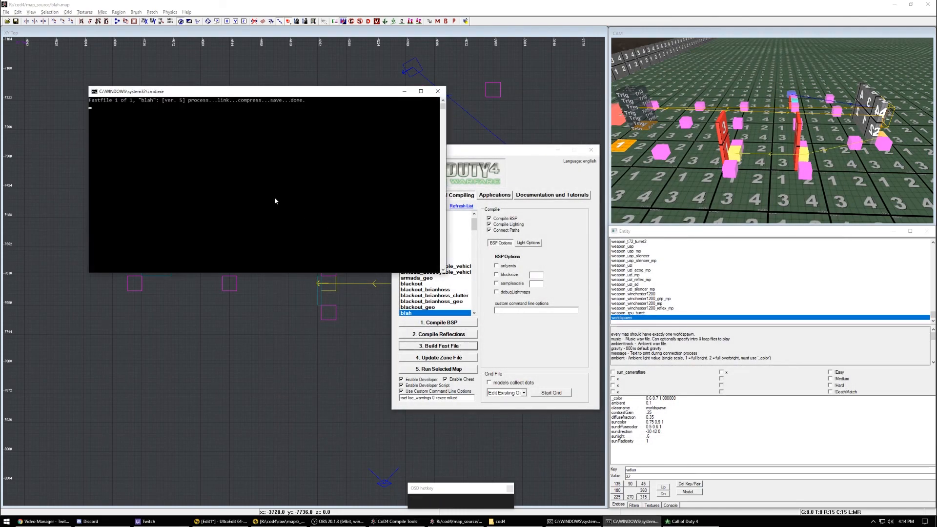
{"action": "key", "text": "space"}
Step: Run the blah map in Call of Duty 4 with the console command devmap blah
{"action": "left_click", "coordinate": [467, 370]}
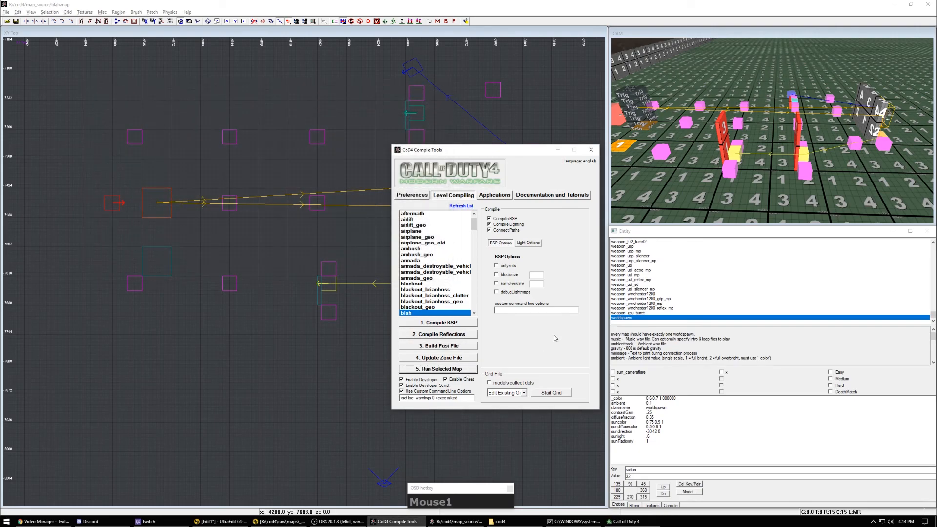
{"action": "key", "text": "Up"}
{"action": "key", "text": "Up"}
{"action": "type", "text": "devmap blah"}
{"action": "key", "text": "Return"}
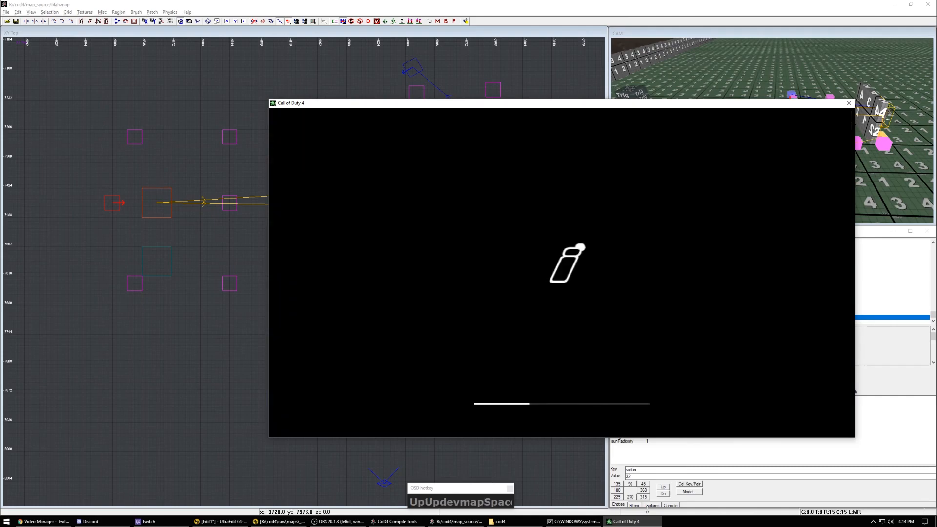
Step: Start playing the loaded map, set r_showTris to 2 and turn on god mode
{"action": "left_click", "coordinate": [562, 272]}
{"action": "key", "text": "j"}
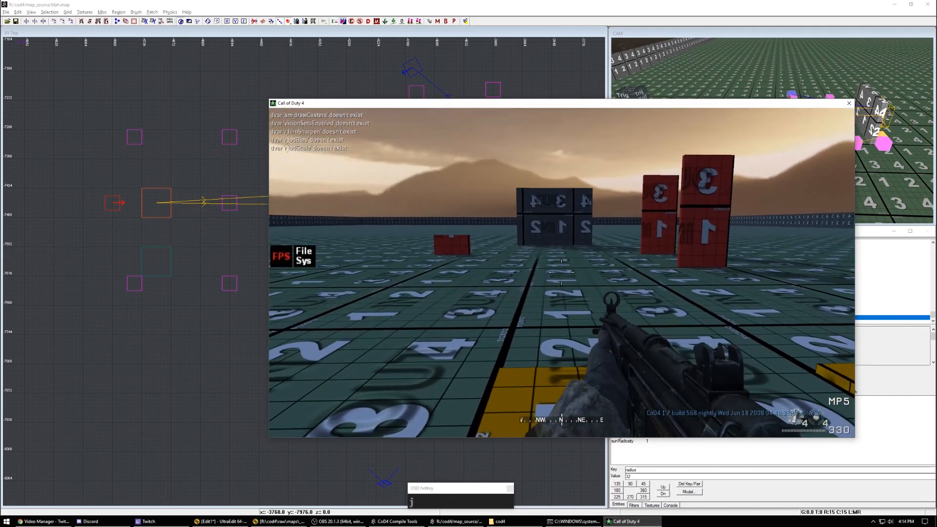
{"action": "key", "text": "F10"}
{"action": "key", "text": "F10"}
{"action": "key", "text": "q"}
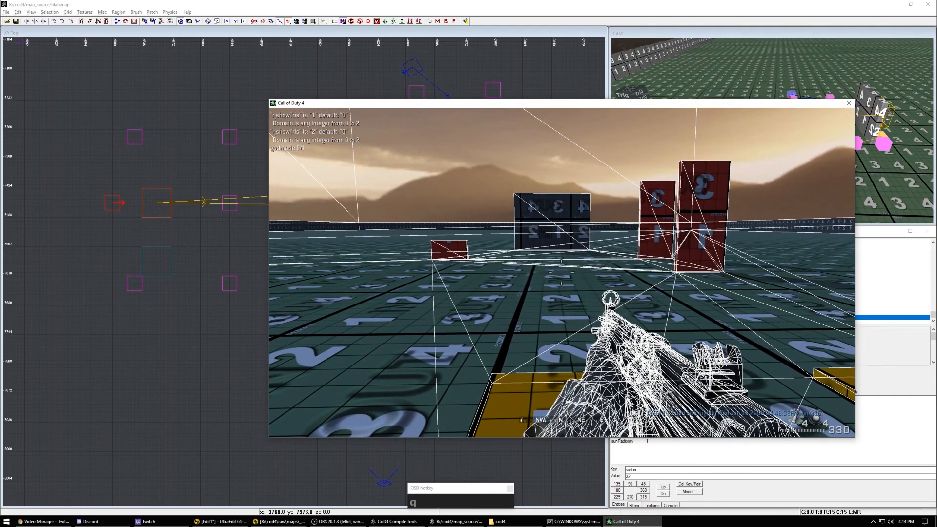
Step: Advance to spawn the enemies and shoot the one near the low red block, leaving the lower spawner's enemy alive
{"action": "key", "text": "w"}
{"action": "left_click", "coordinate": [562, 272]}
{"action": "right_click", "coordinate": [561, 272]}
{"action": "key", "text": "l"}
{"action": "key", "text": "k"}
{"action": "key", "text": "k"}
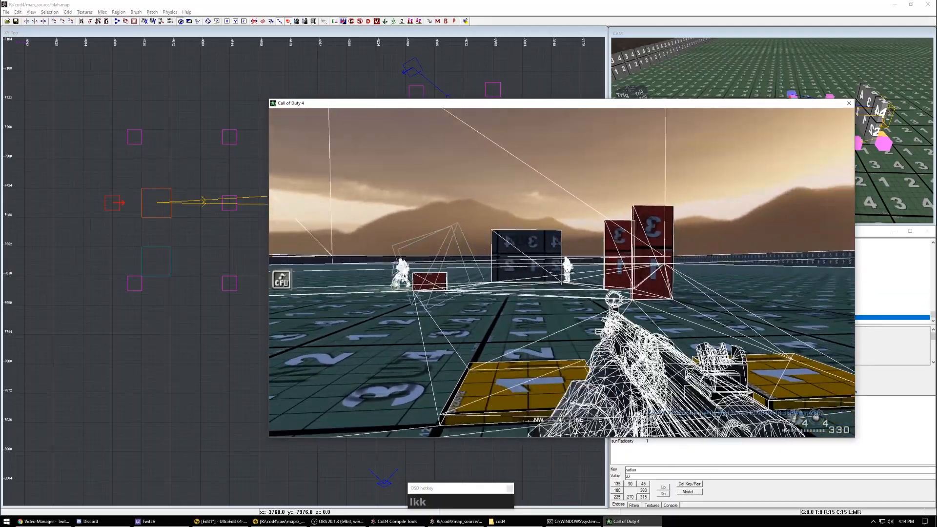
{"action": "key", "text": "k"}
{"action": "key", "text": "alt"}
{"action": "left_click", "coordinate": [561, 272]}
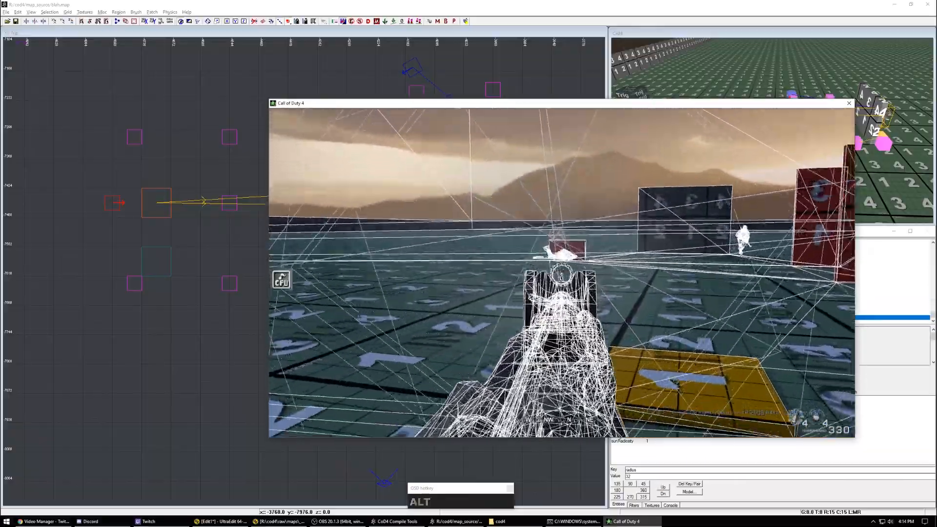
{"action": "key", "text": "s"}
{"action": "key", "text": "j"}
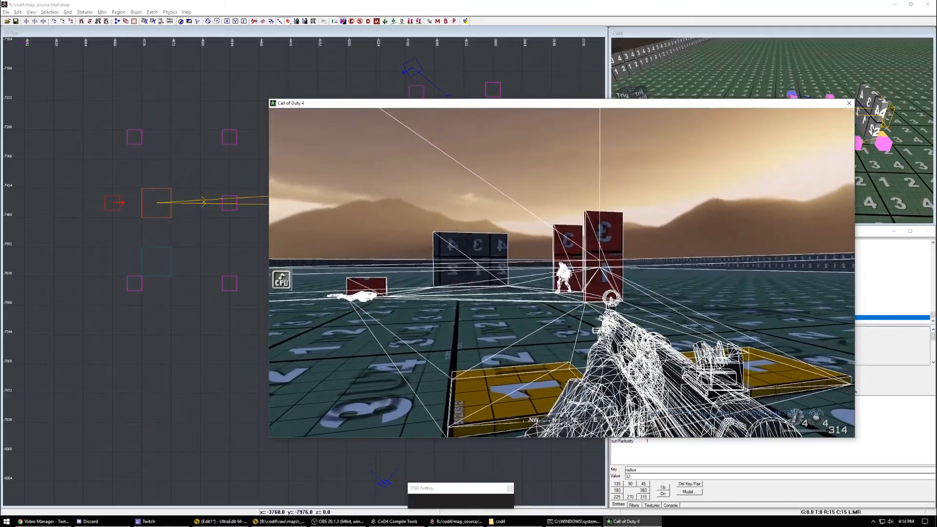
Step: Circle the two tall red blocks and examine how the surviving enemy moves between its cover nodes there
{"action": "right_click", "coordinate": [561, 272]}
{"action": "key", "text": "j"}
{"action": "key", "text": "l"}
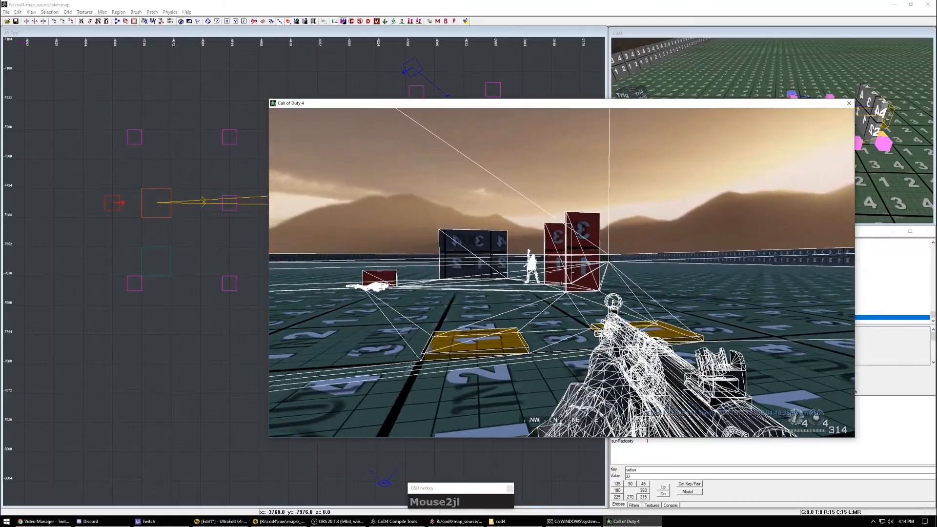
{"action": "key", "text": "j"}
{"action": "left_click", "coordinate": [561, 272]}
{"action": "key", "text": "j"}
{"action": "key", "text": "j"}
{"action": "key", "text": "j"}
{"action": "key", "text": "j"}
{"action": "right_click", "coordinate": [562, 273]}
{"action": "key", "text": "j"}
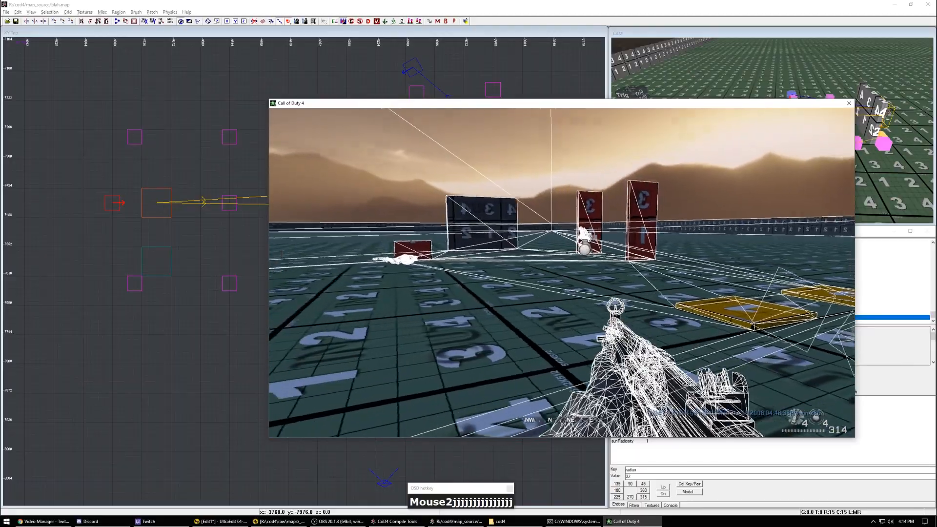
{"action": "right_click", "coordinate": [562, 272]}
{"action": "key", "text": "l"}
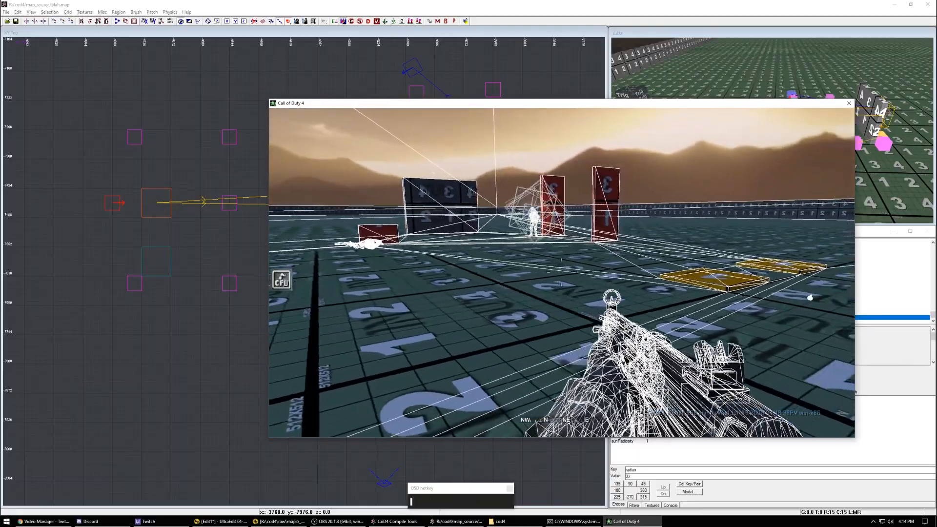
{"action": "key", "text": "l"}
{"action": "left_click", "coordinate": [561, 272]}
{"action": "key", "text": "l"}
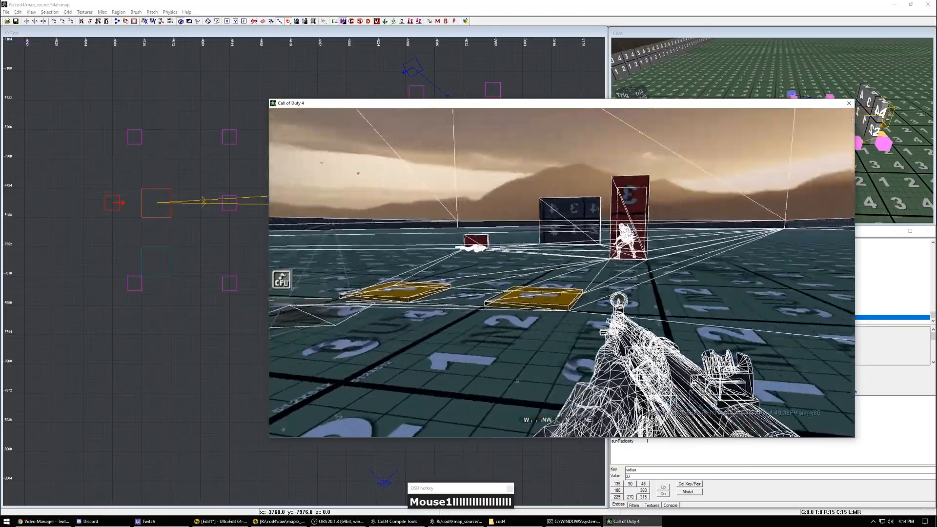
{"action": "key", "text": "j"}
{"action": "key", "text": "l"}
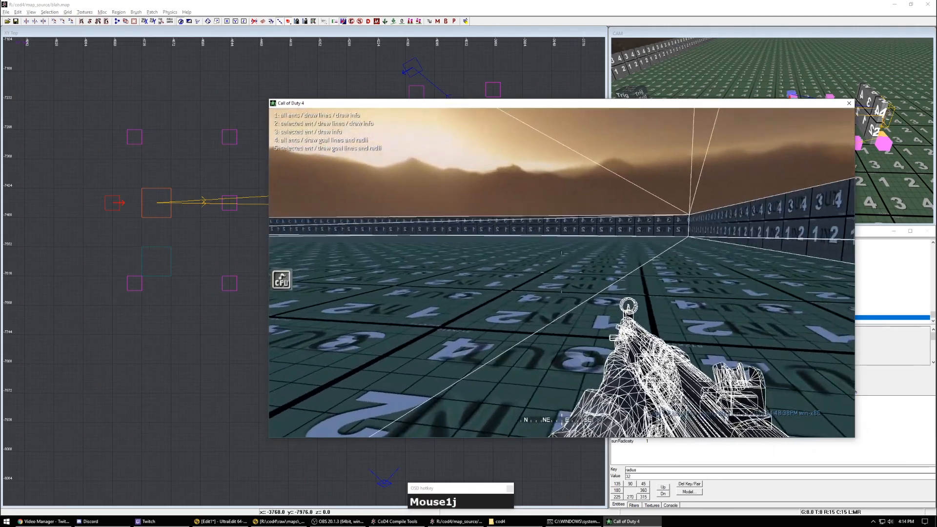
Step: Replace the r_showTris wireframe with the entity debug info and lines, and follow the enemy from the tall red blocks to the low one
{"action": "key", "text": "F10"}
{"action": "left_click", "coordinate": [561, 271]}
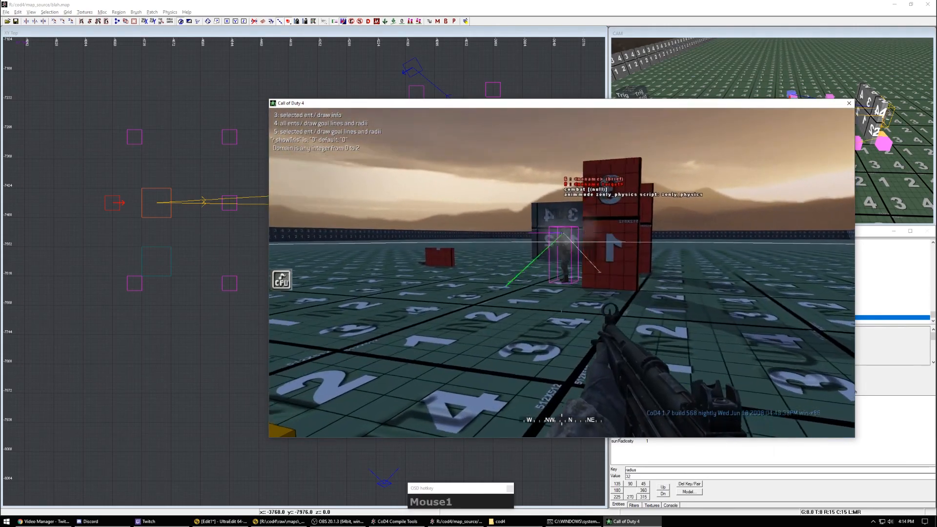
{"action": "right_click", "coordinate": [561, 252]}
{"action": "key", "text": "j"}
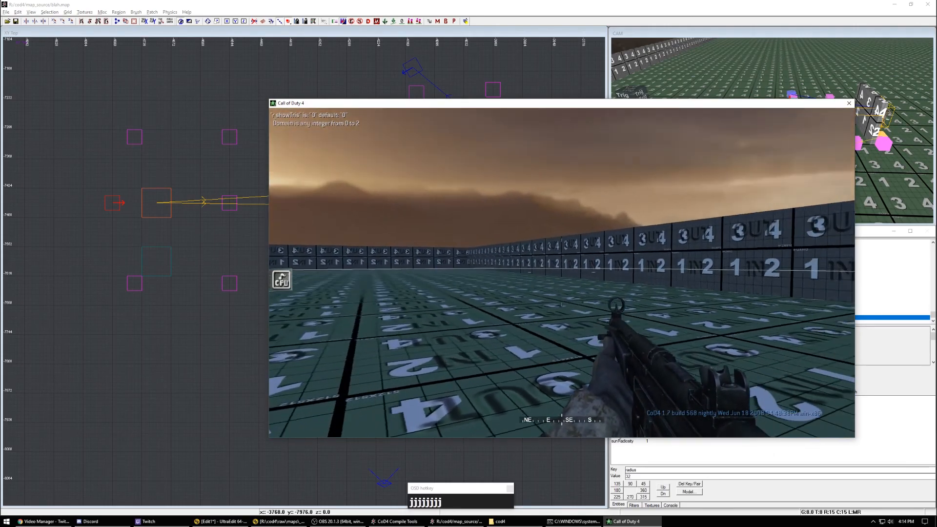
{"action": "key", "text": "l"}
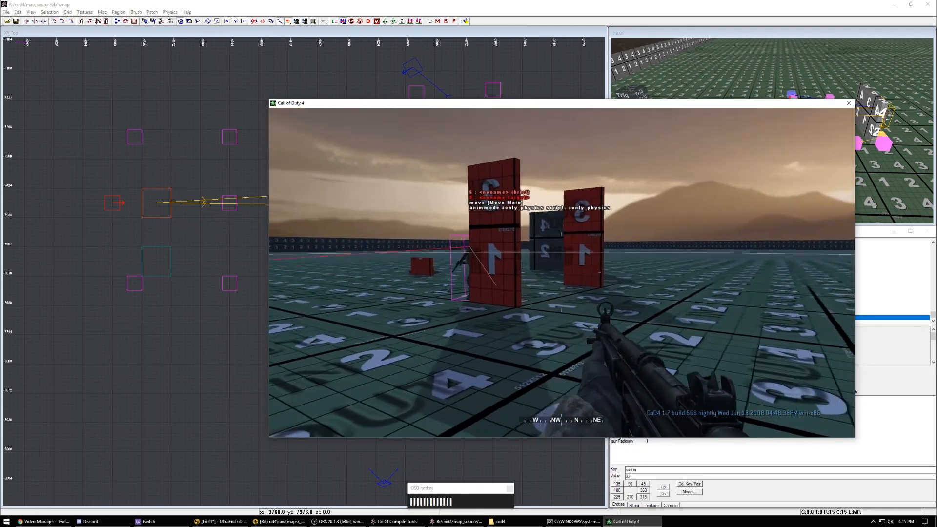
{"action": "key", "text": "l"}
{"action": "key", "text": "l"}
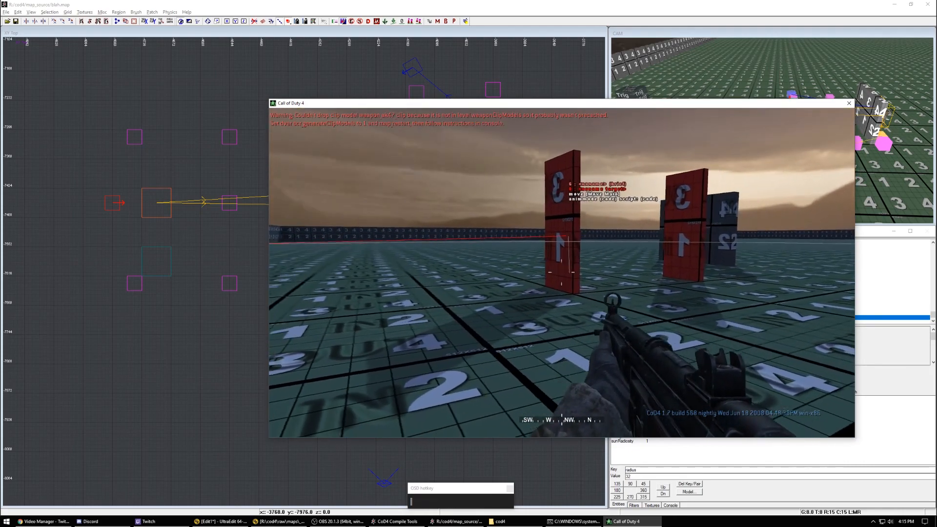
{"action": "left_click", "coordinate": [561, 270]}
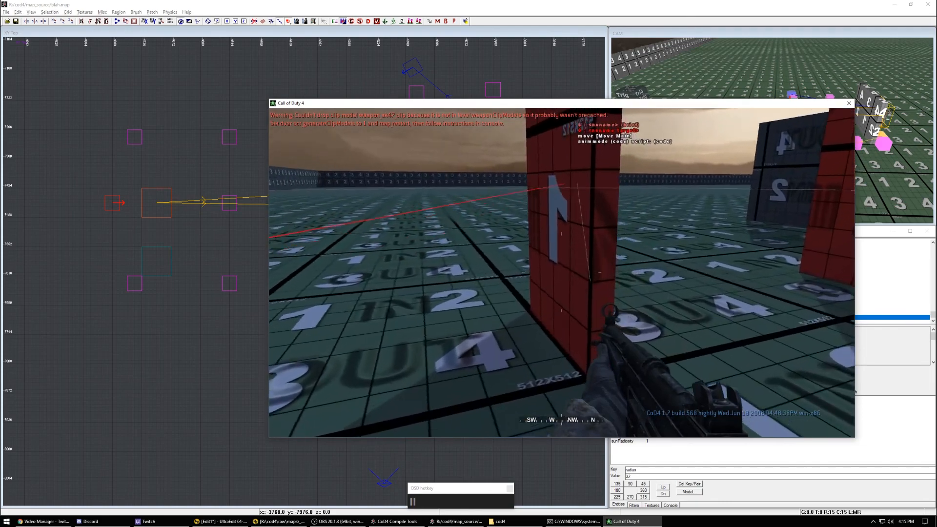
{"action": "key", "text": "j"}
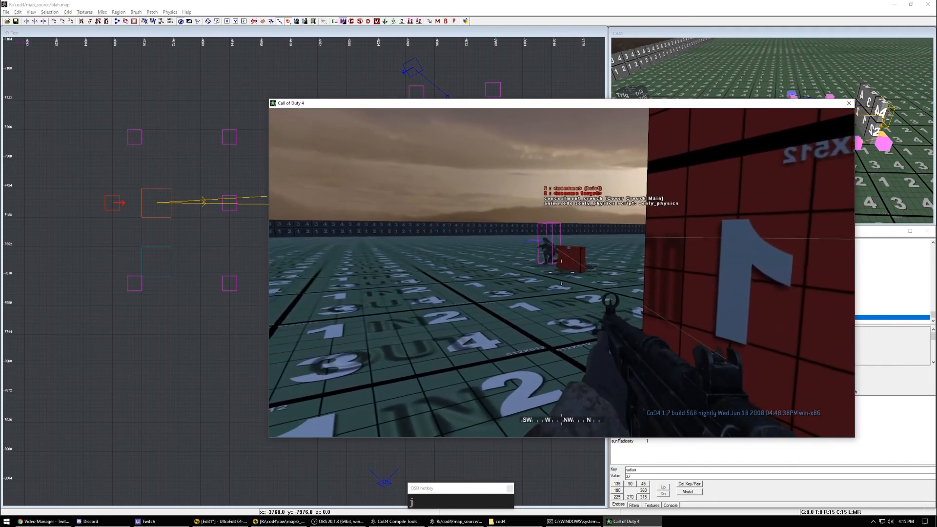
Step: Move around at a distance from the low red block and examine the enemy's cover behaviour and debug state there
{"action": "key", "text": "k"}
{"action": "key", "text": "l"}
{"action": "key", "text": "j"}
{"action": "left_click", "coordinate": [561, 270]}
{"action": "key", "text": "j"}
{"action": "key", "text": "j"}
{"action": "key", "text": "j"}
{"action": "key", "text": "l"}
{"action": "key", "text": "j"}
{"action": "key", "text": "j"}
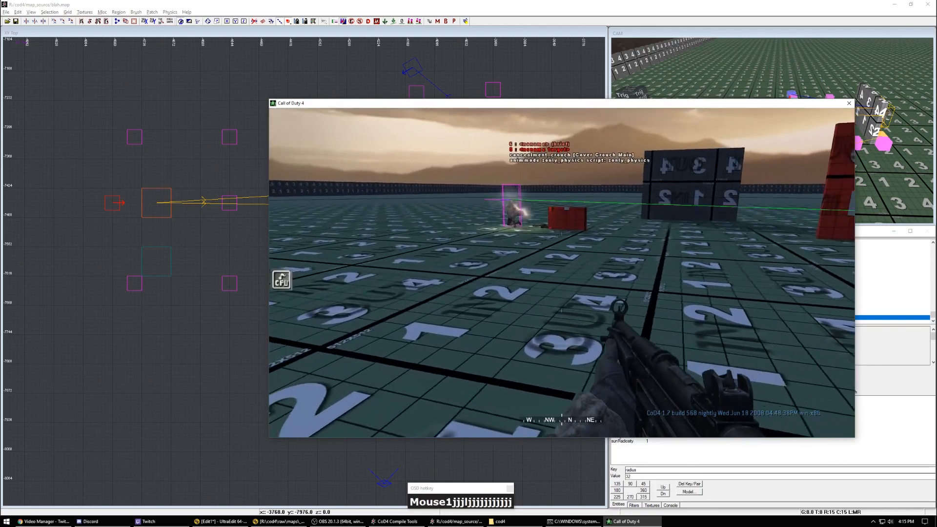
{"action": "right_click", "coordinate": [562, 273]}
{"action": "key", "text": "j"}
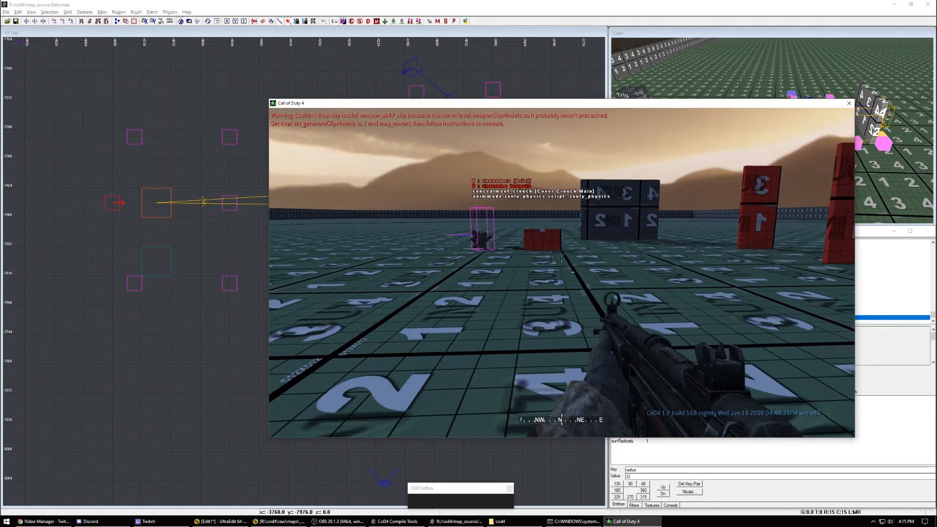
{"action": "right_click", "coordinate": [561, 273]}
{"action": "key", "text": "l"}
{"action": "key", "text": "l"}
{"action": "key", "text": "l"}
{"action": "key", "text": "l"}
{"action": "key", "text": "l"}
{"action": "key", "text": "l"}
{"action": "key", "text": "l"}
{"action": "key", "text": "l"}
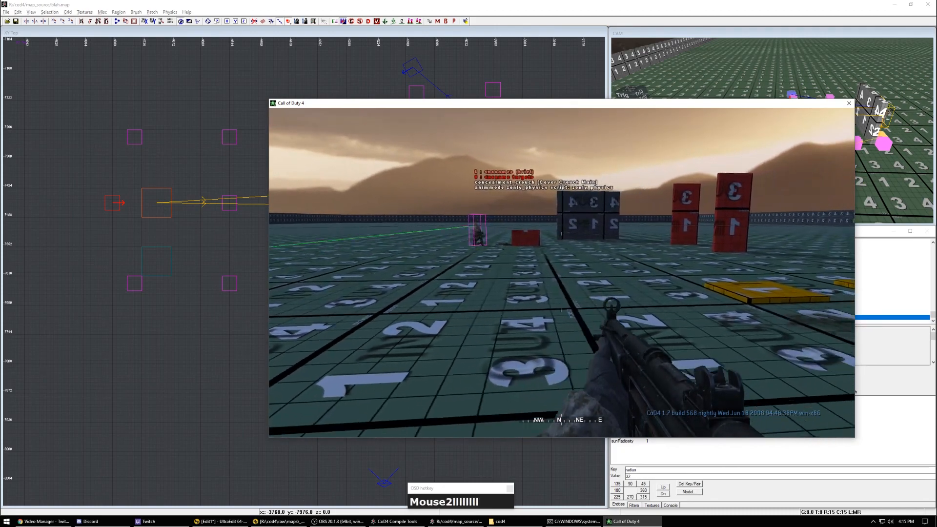
{"action": "left_click", "coordinate": [561, 272]}
{"action": "key", "text": "i"}
{"action": "key", "text": "j"}
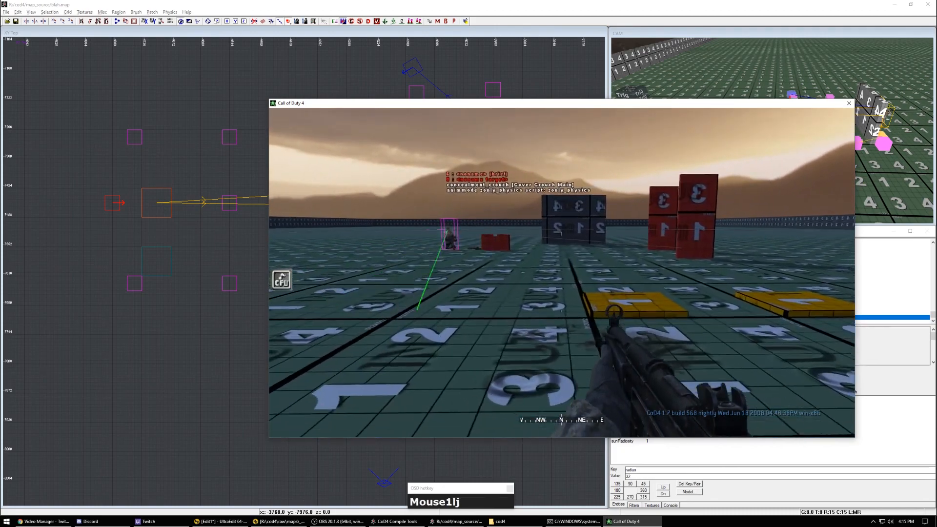
{"action": "key", "text": "i"}
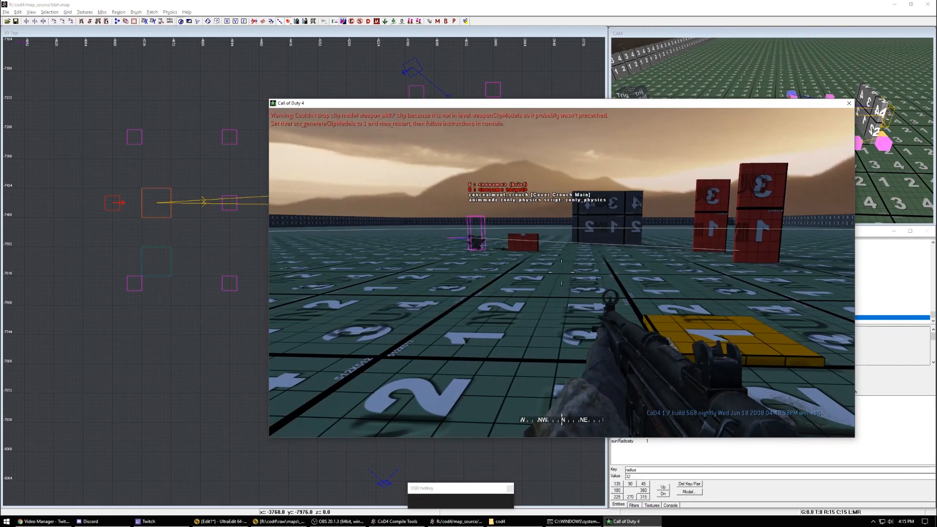
Step: End the test game with the console command quit
{"action": "key", "text": "grave"}
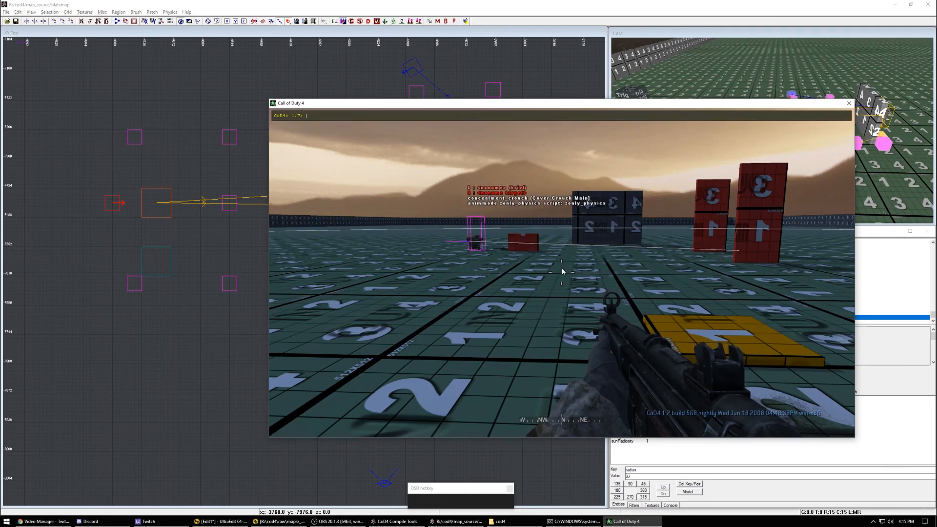
{"action": "type", "text": "quit"}
{"action": "key", "text": "Tab"}
{"action": "key", "text": "Return"}
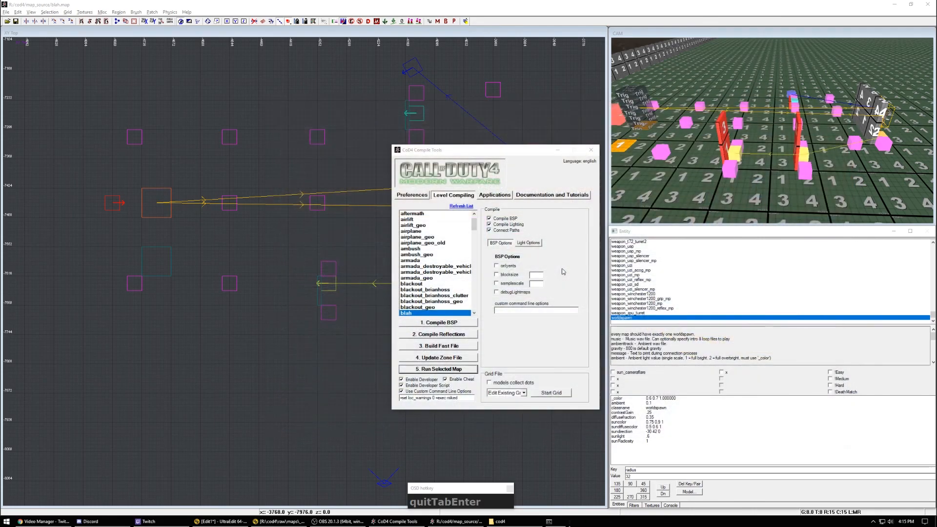